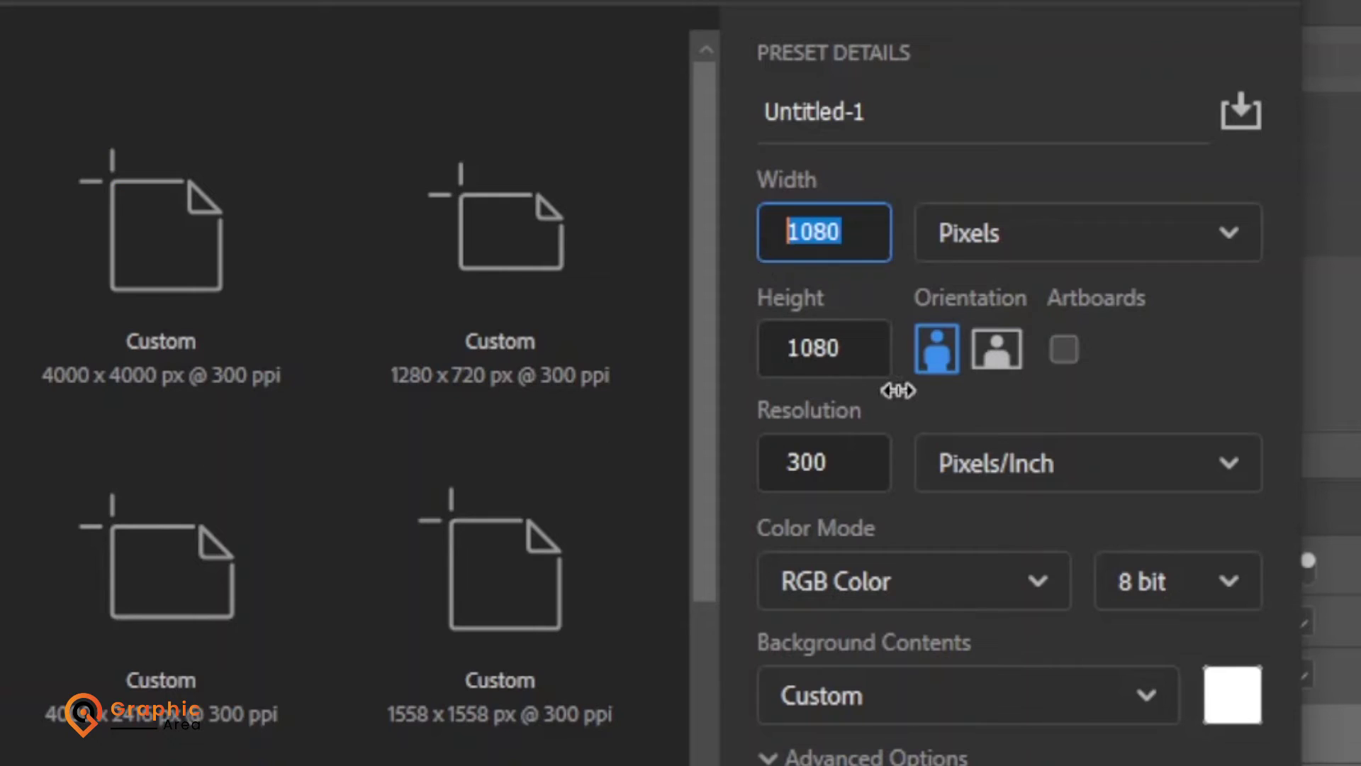
Create a new 1080 × 1080 px document.
click(962, 325)
key(Tab)
key(Tab)
click(1088, 734)
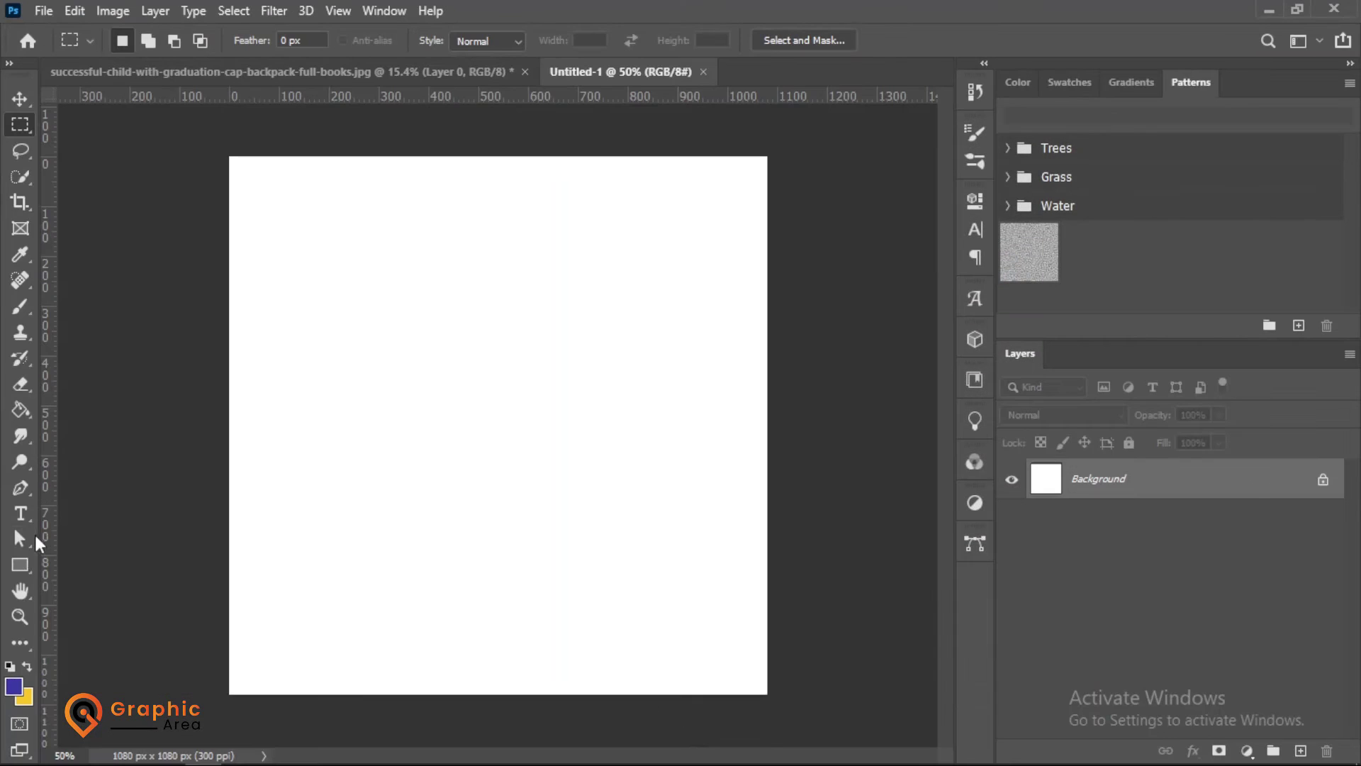
Draw a yellow 50 × 50 px square as Rectangle 1 on the canvas.
click(21, 564)
click(348, 362)
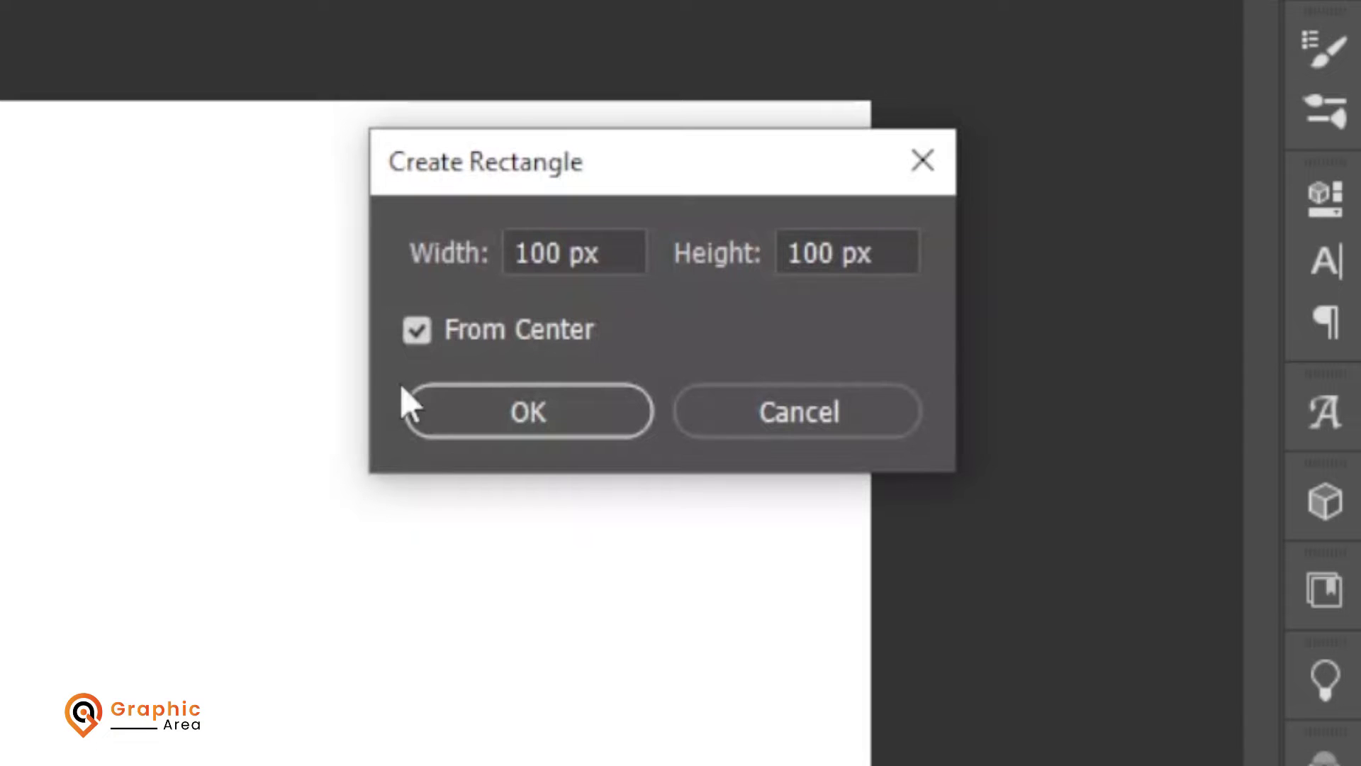
double_click(592, 262)
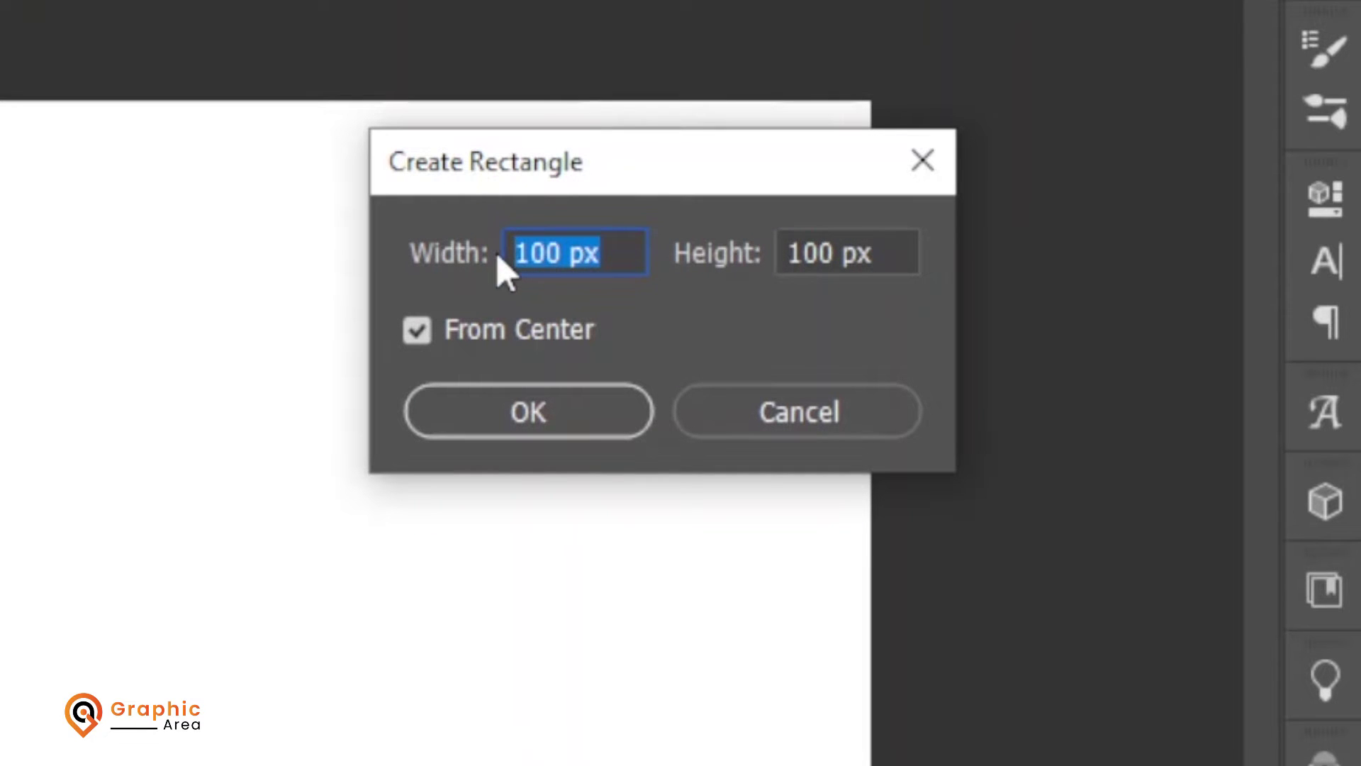
text(50)
double_click(888, 251)
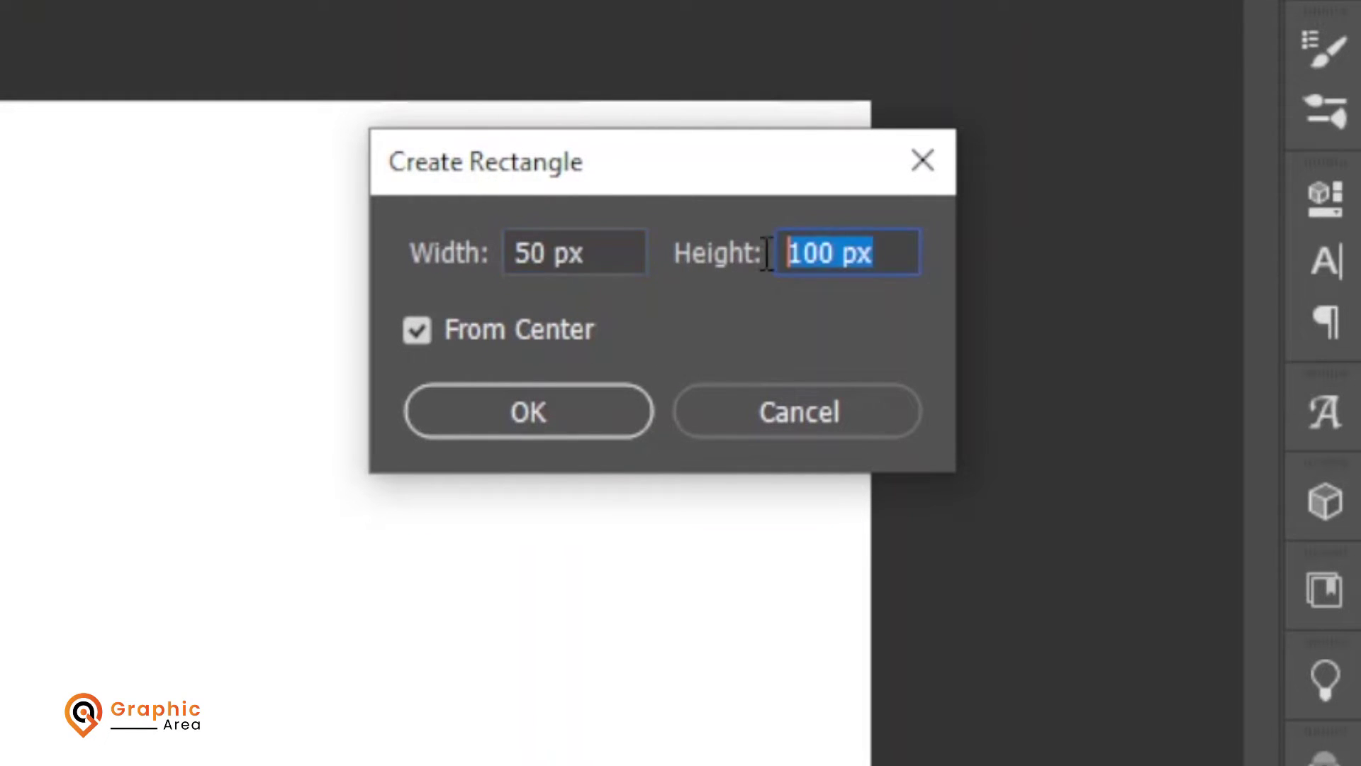
text(50)
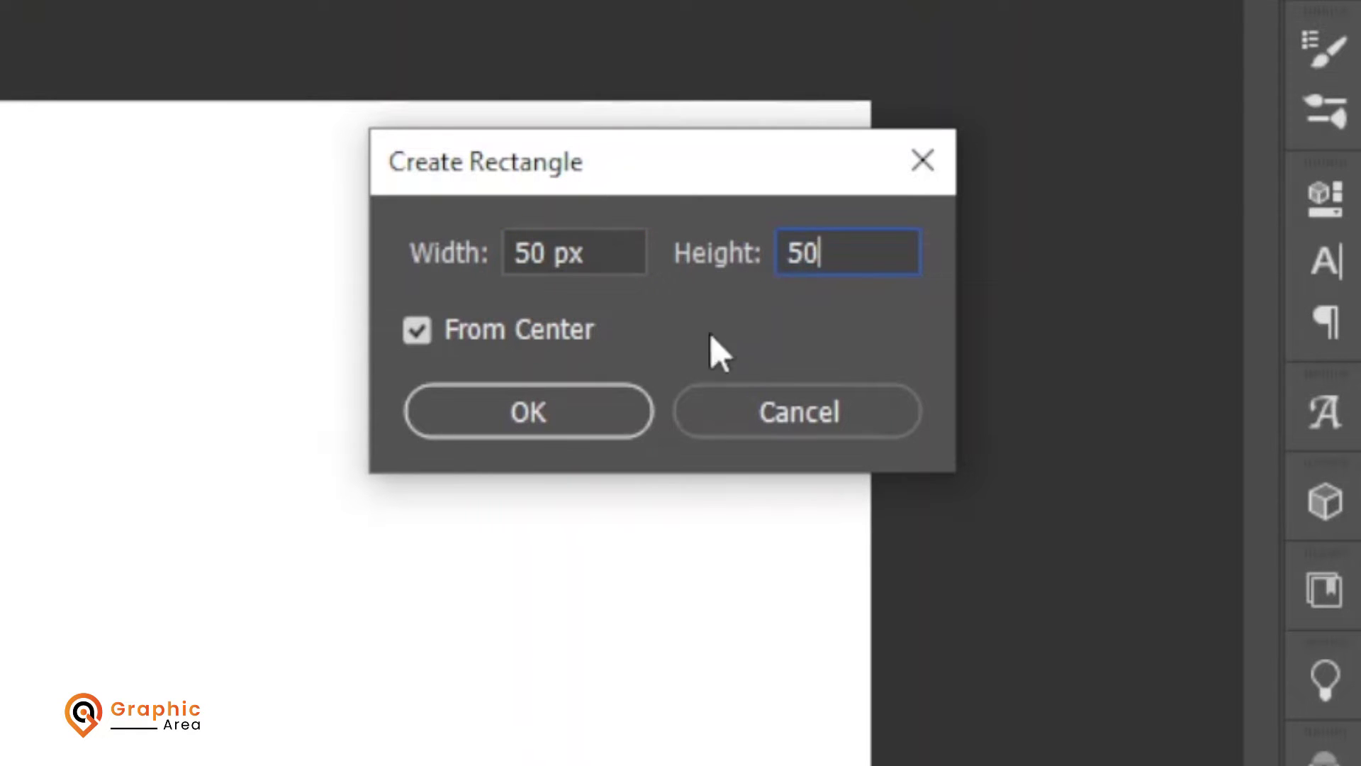
click(525, 421)
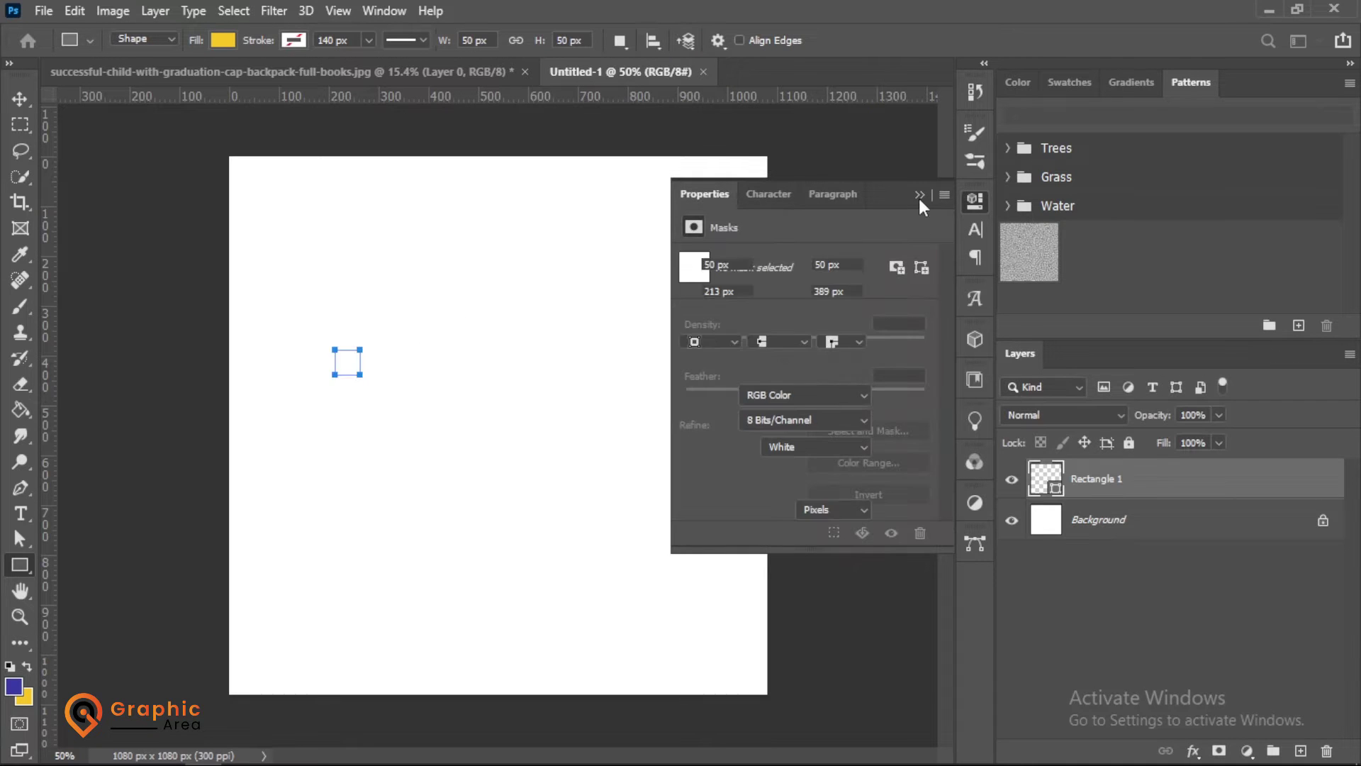
click(918, 194)
click(20, 98)
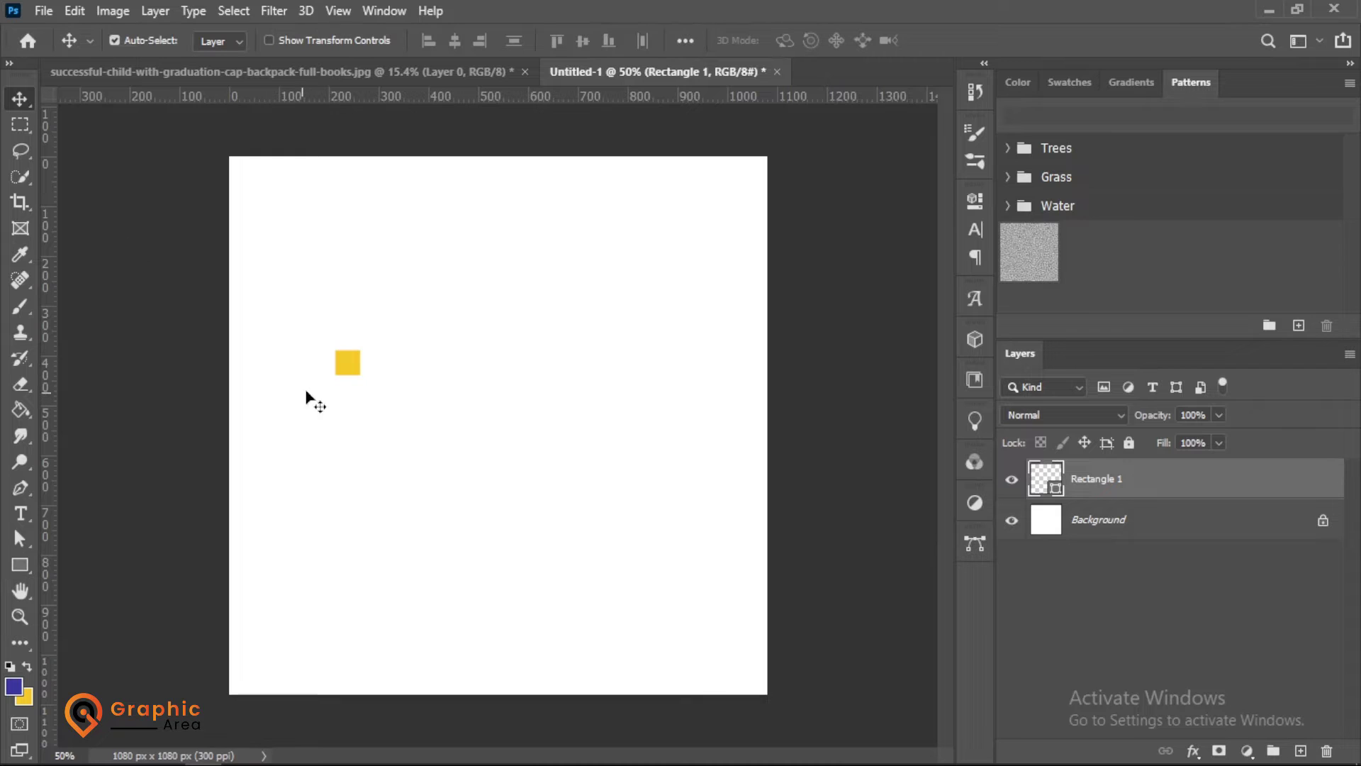
Use the 50 px square to place guides on all four edges, then delete the square.
drag(342, 372, 241, 174)
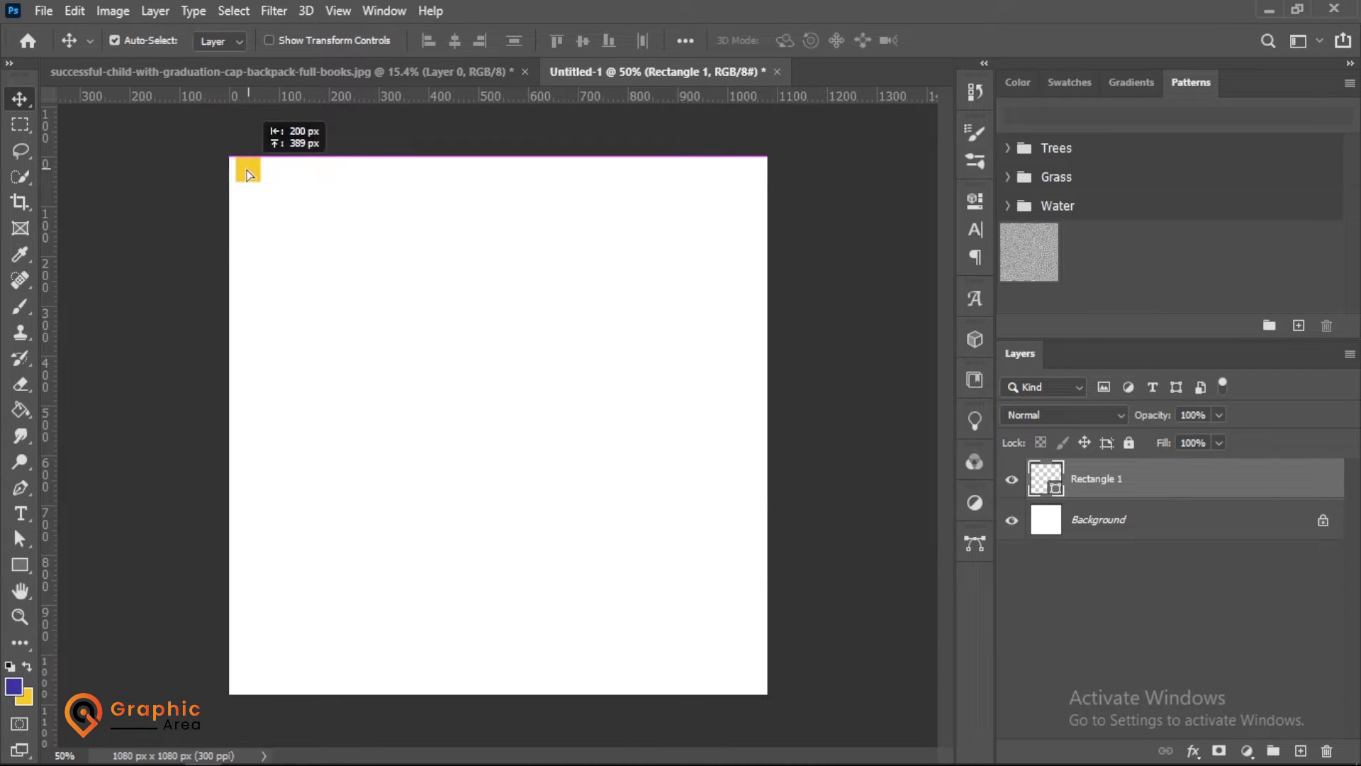
drag(48, 222, 254, 188)
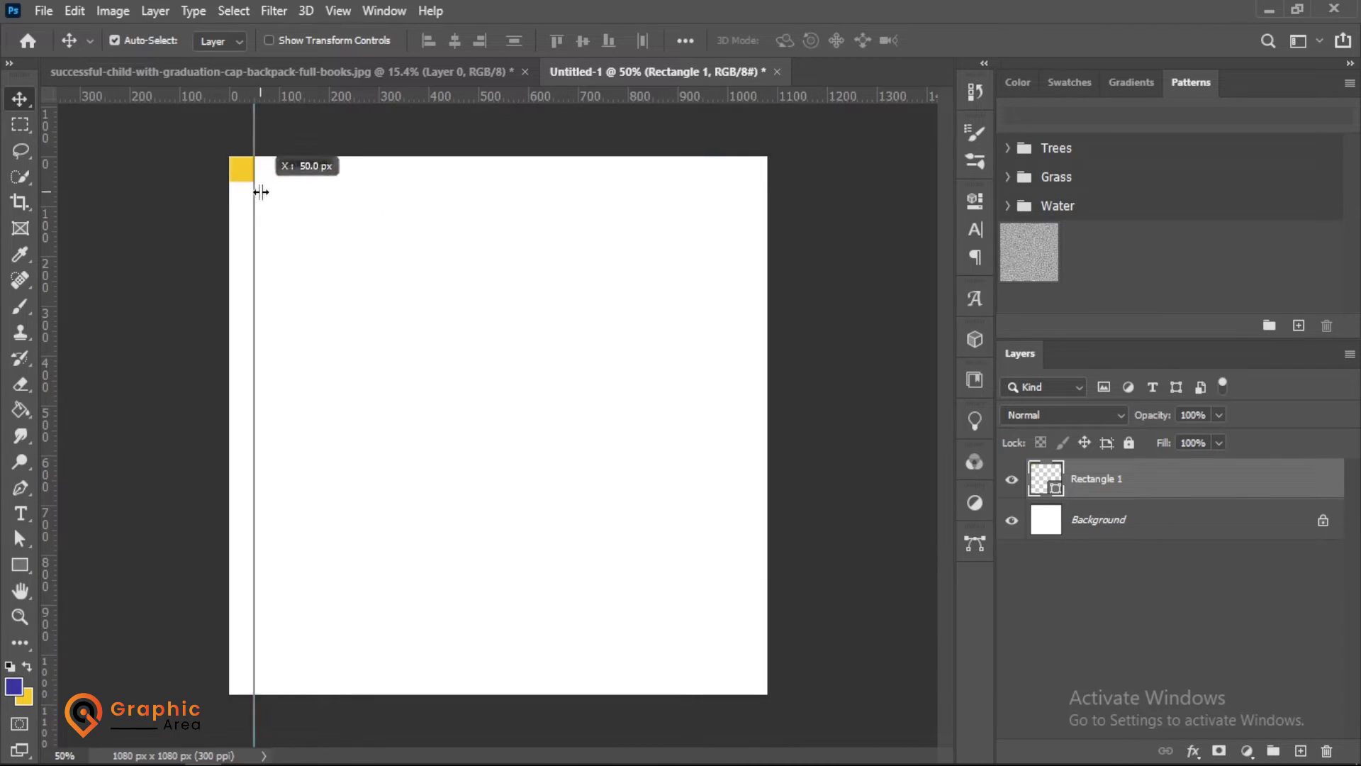
mouse_move(276, 110)
mouse_down()
mouse_move(279, 173)
mouse_move(265, 177)
mouse_move(297, 249)
mouse_move(638, 669)
mouse_move(797, 691)
mouse_up()
drag(50, 553, 744, 550)
drag(727, 98, 767, 669)
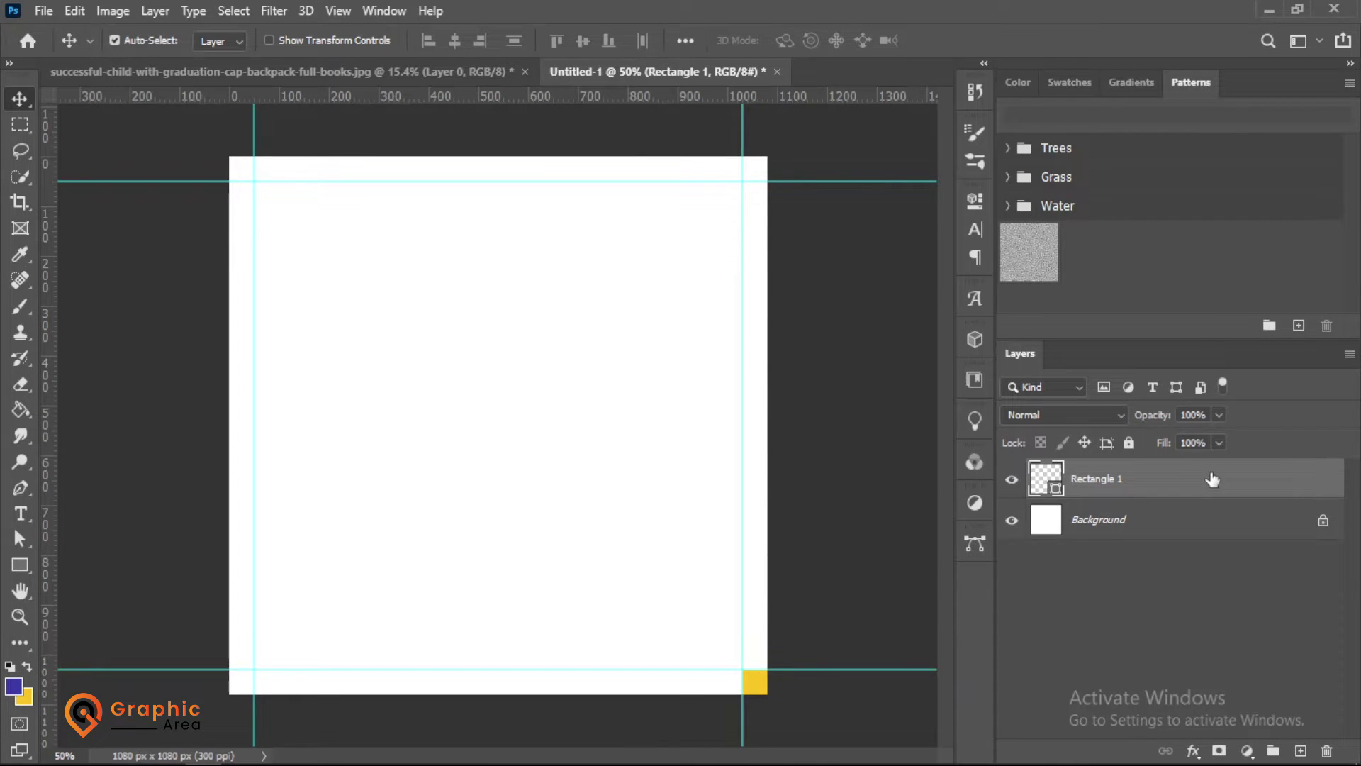
key(Delete)
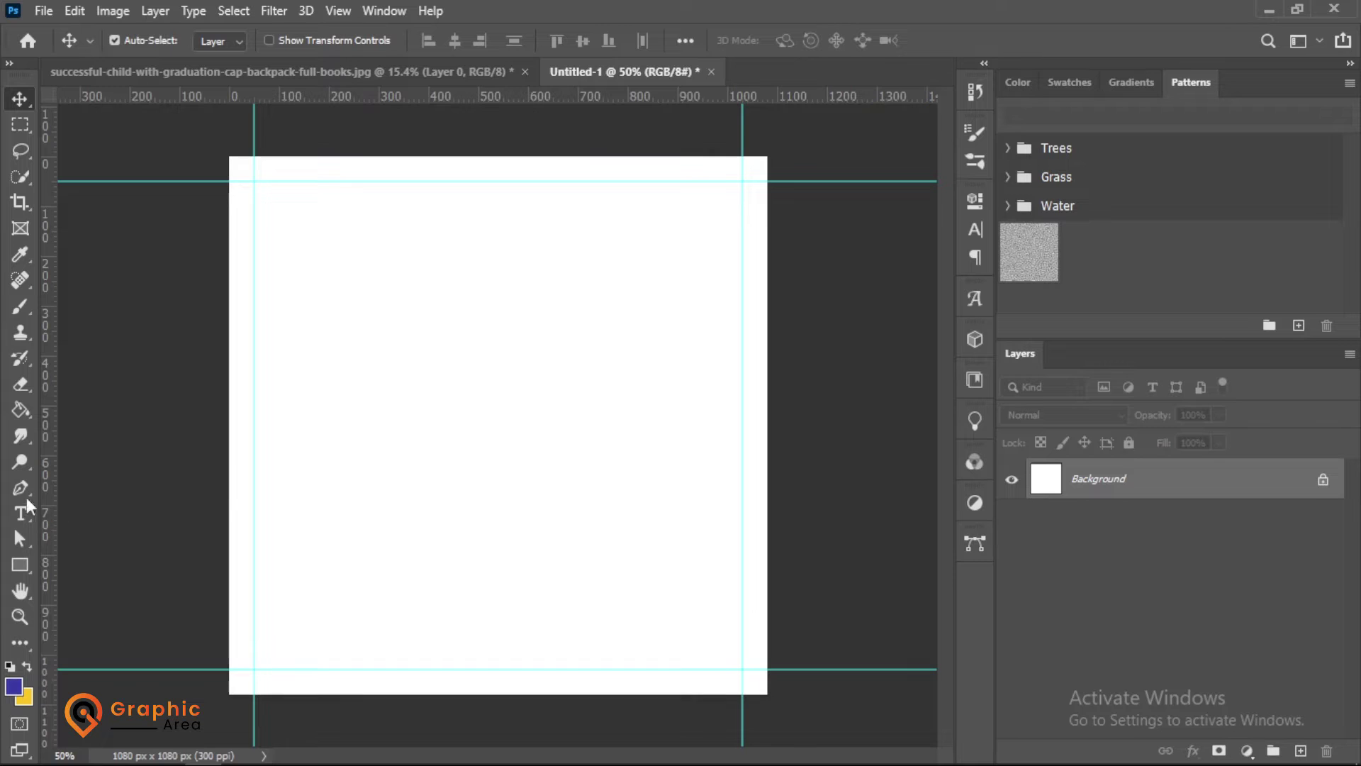
click(21, 488)
Trace a four-point diagonal path over the lower-right canvas and fill it yellow on Layer 1.
scroll(531, 434, down, 2)
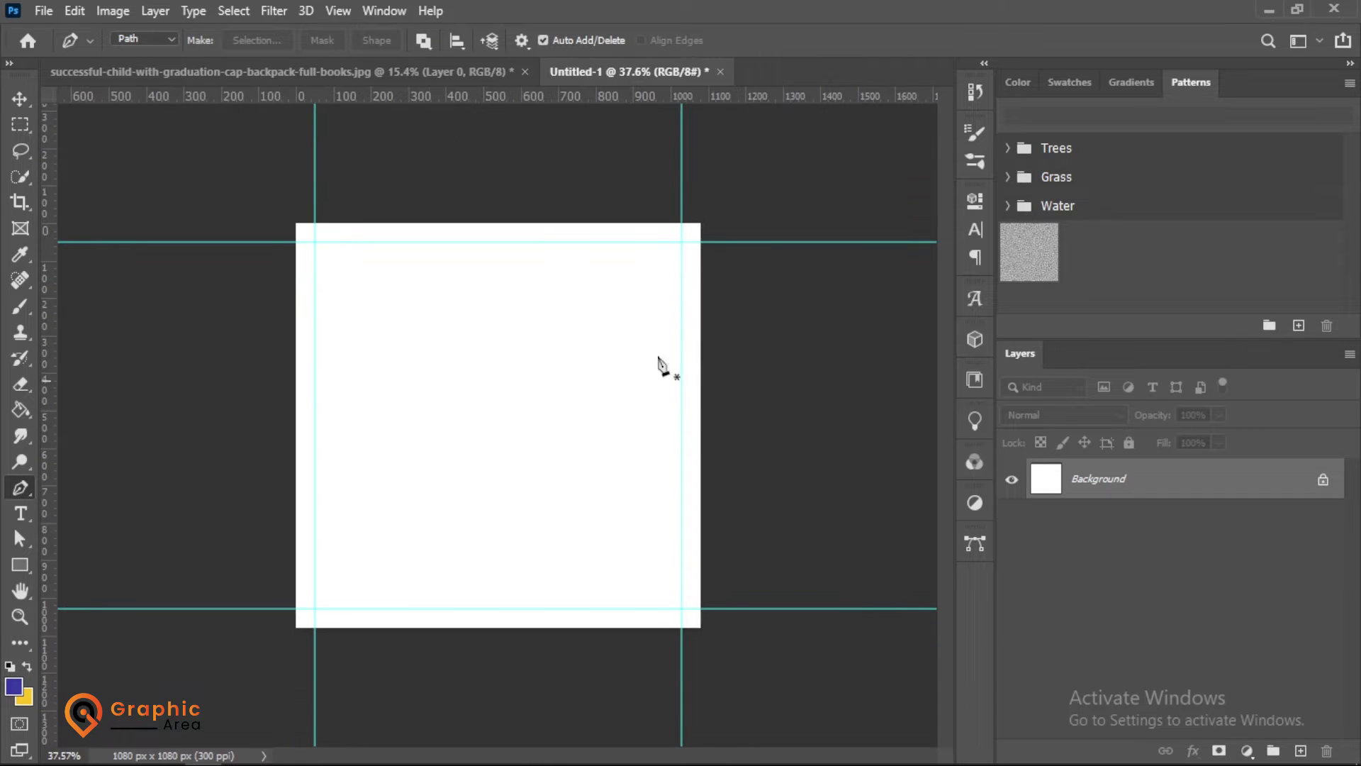
click(657, 197)
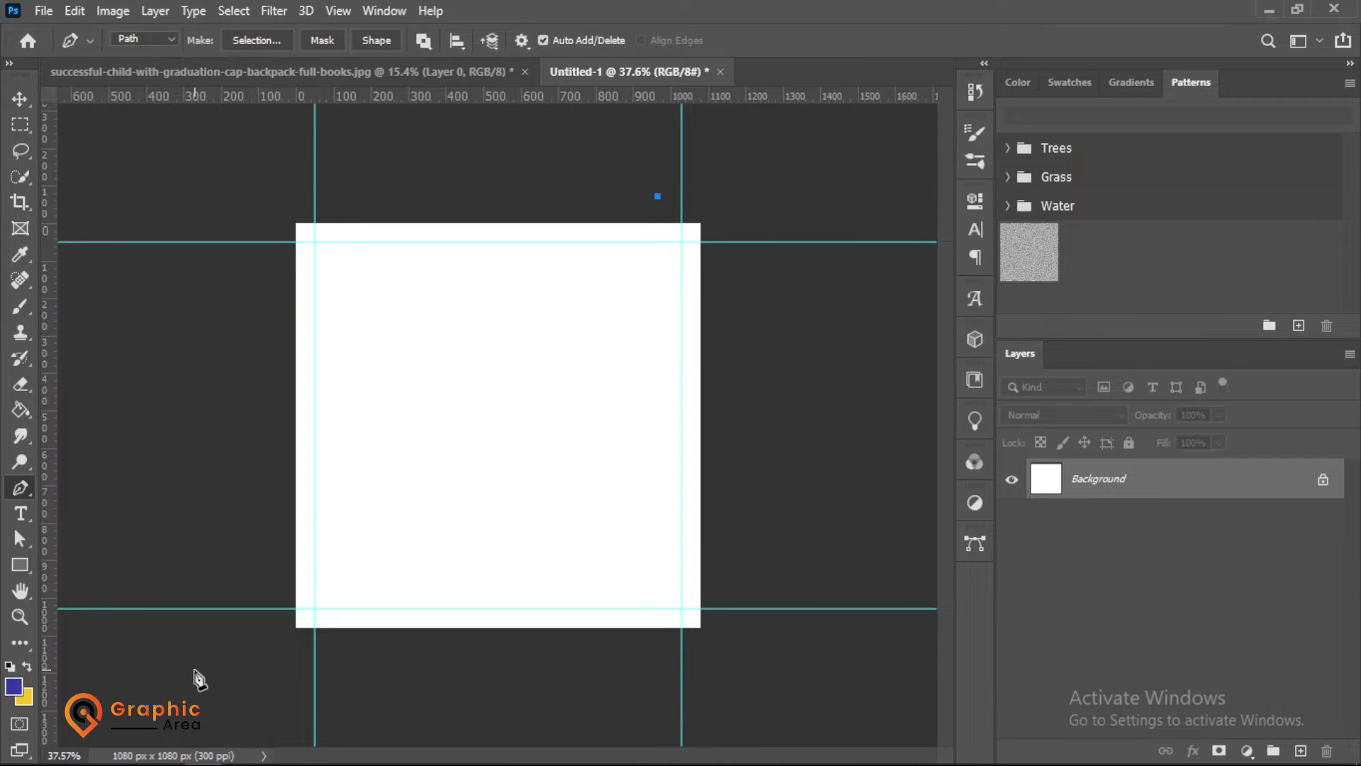
click(195, 626)
click(803, 663)
click(735, 199)
click(657, 196)
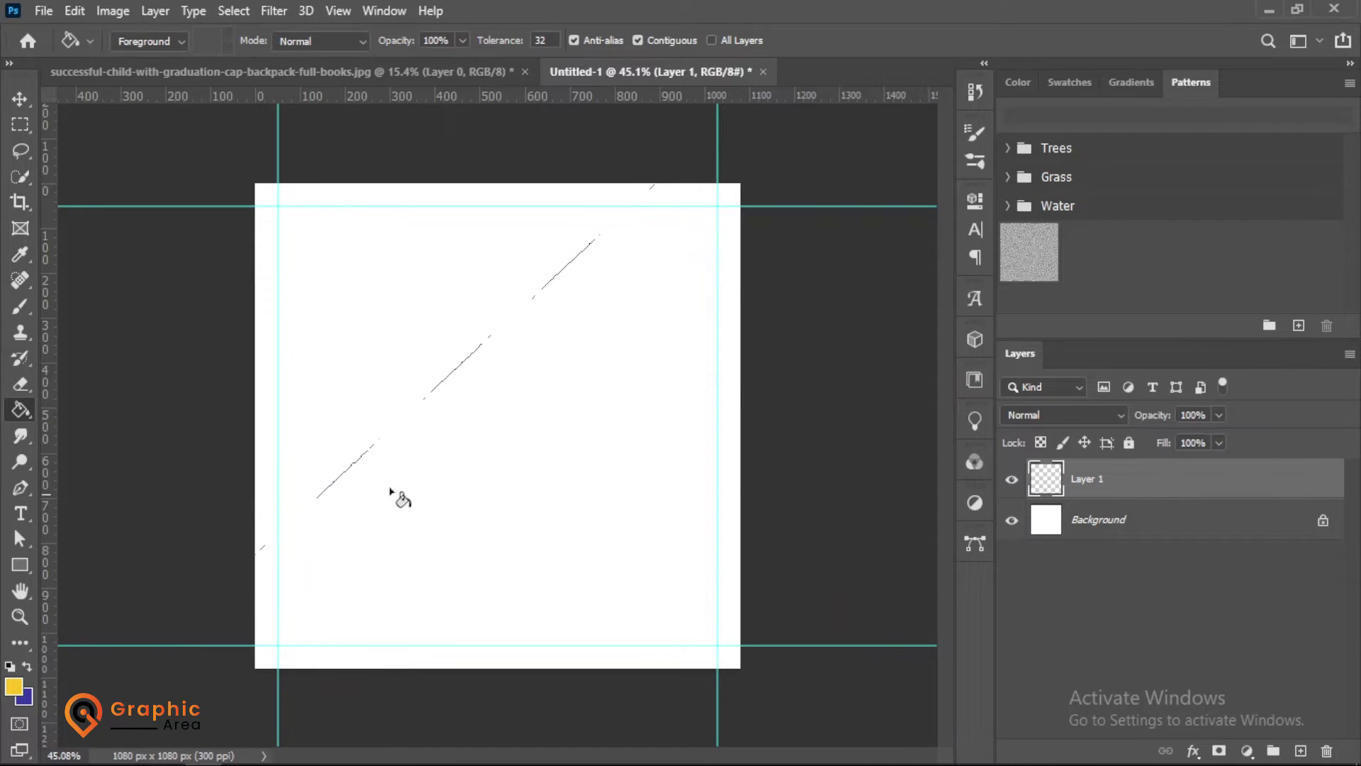
click(530, 484)
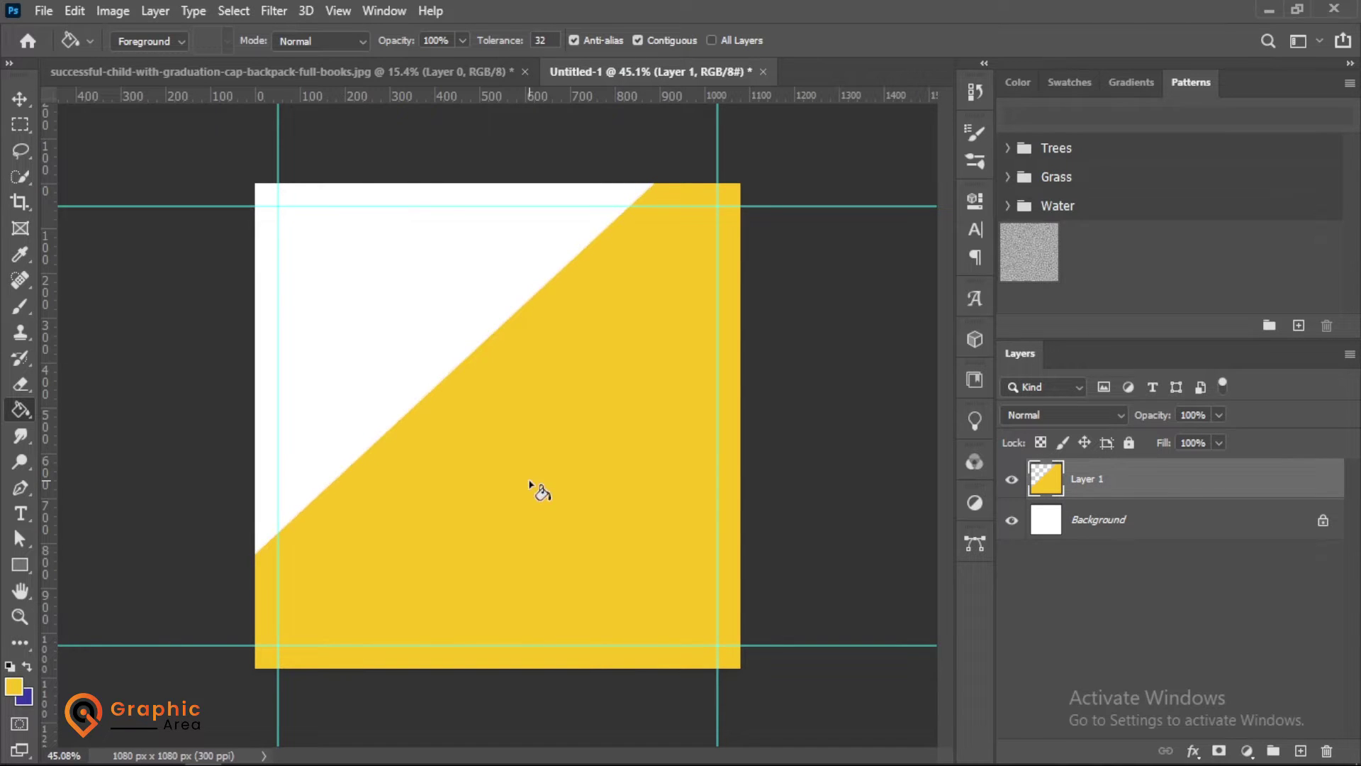
click(19, 99)
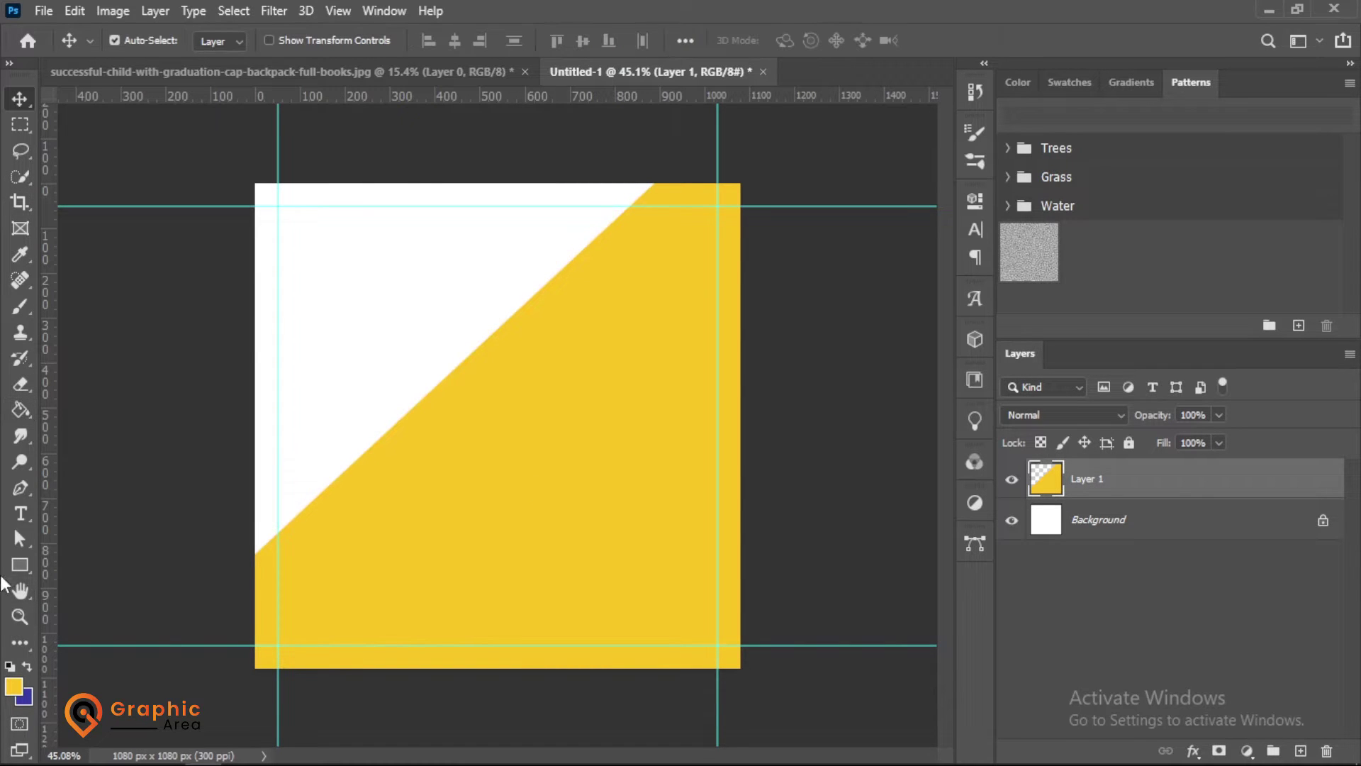
click(19, 565)
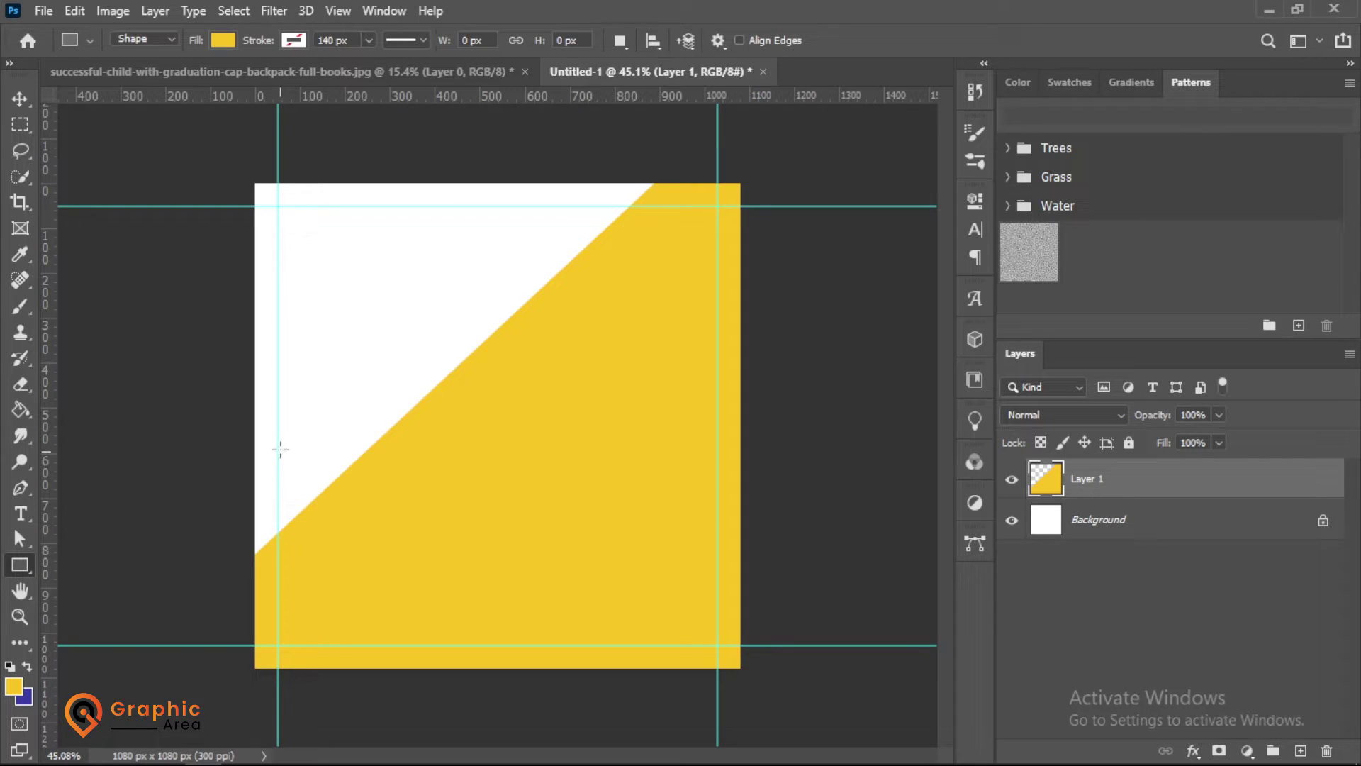
Draw a rectangle between the guides across the lower canvas and fill it blue #383ba2.
drag(278, 447, 722, 639)
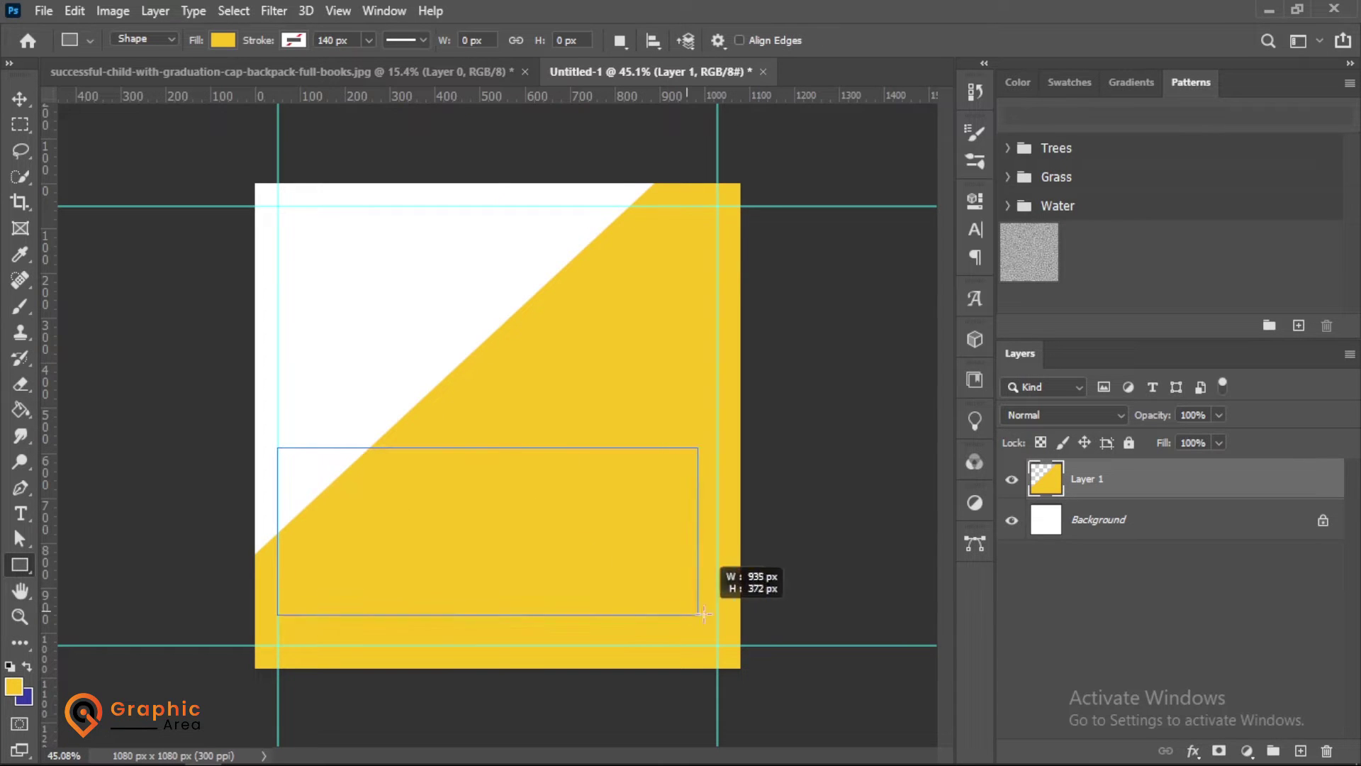
drag(722, 639, 718, 645)
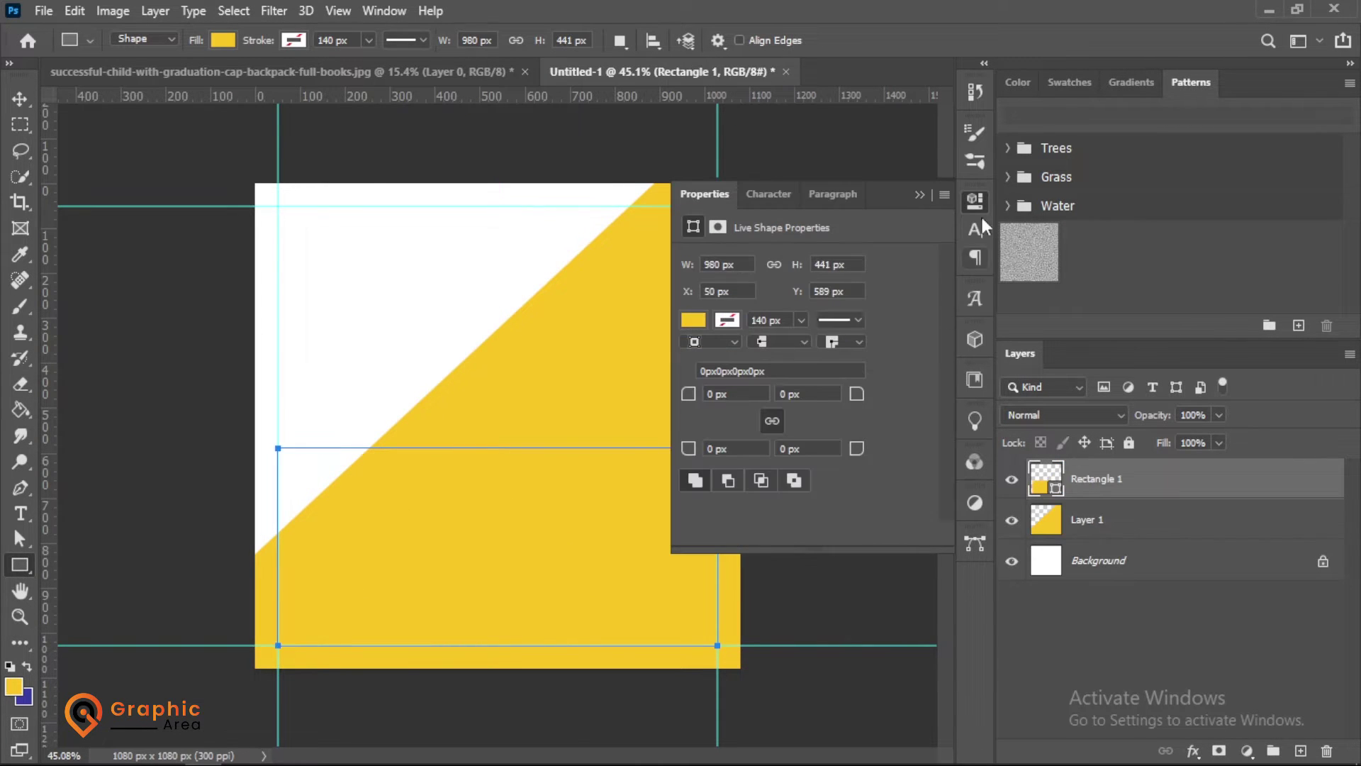
click(919, 194)
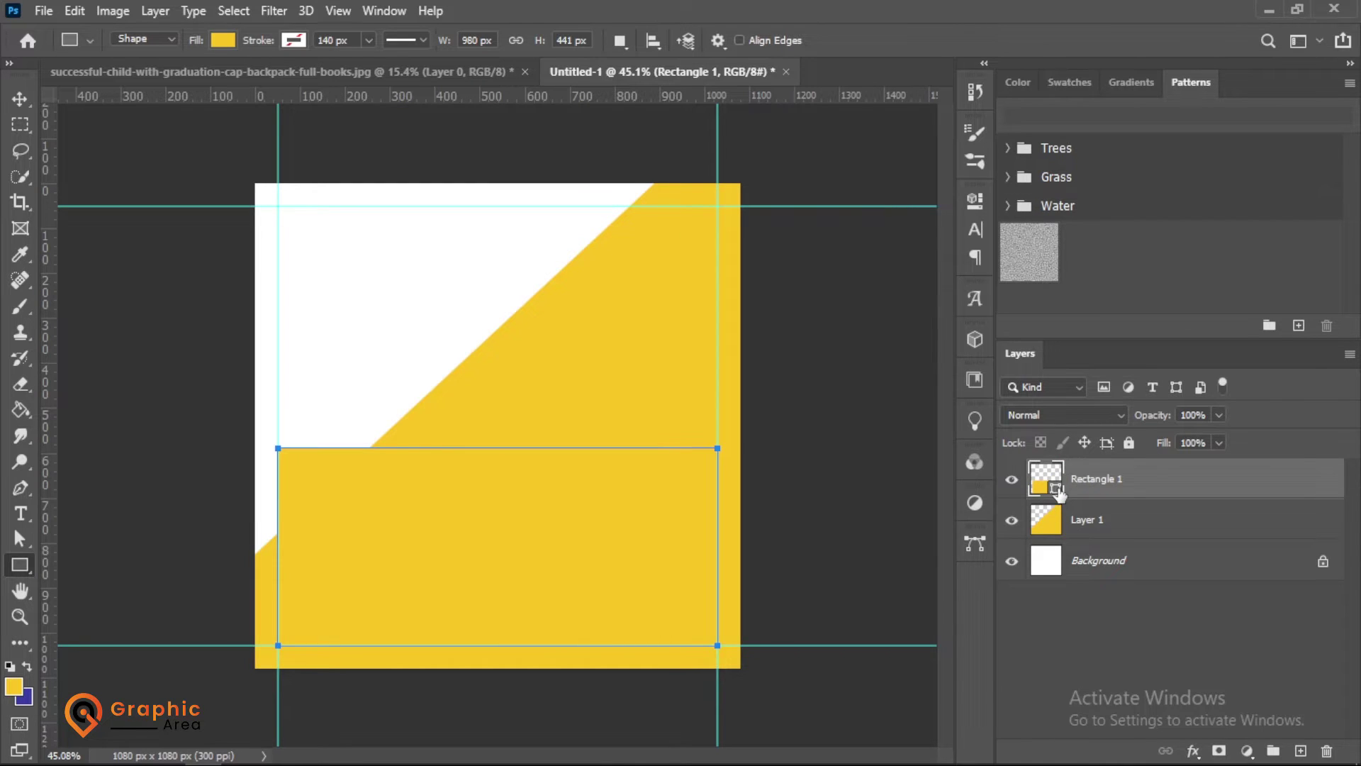
double_click(1057, 489)
click(36, 691)
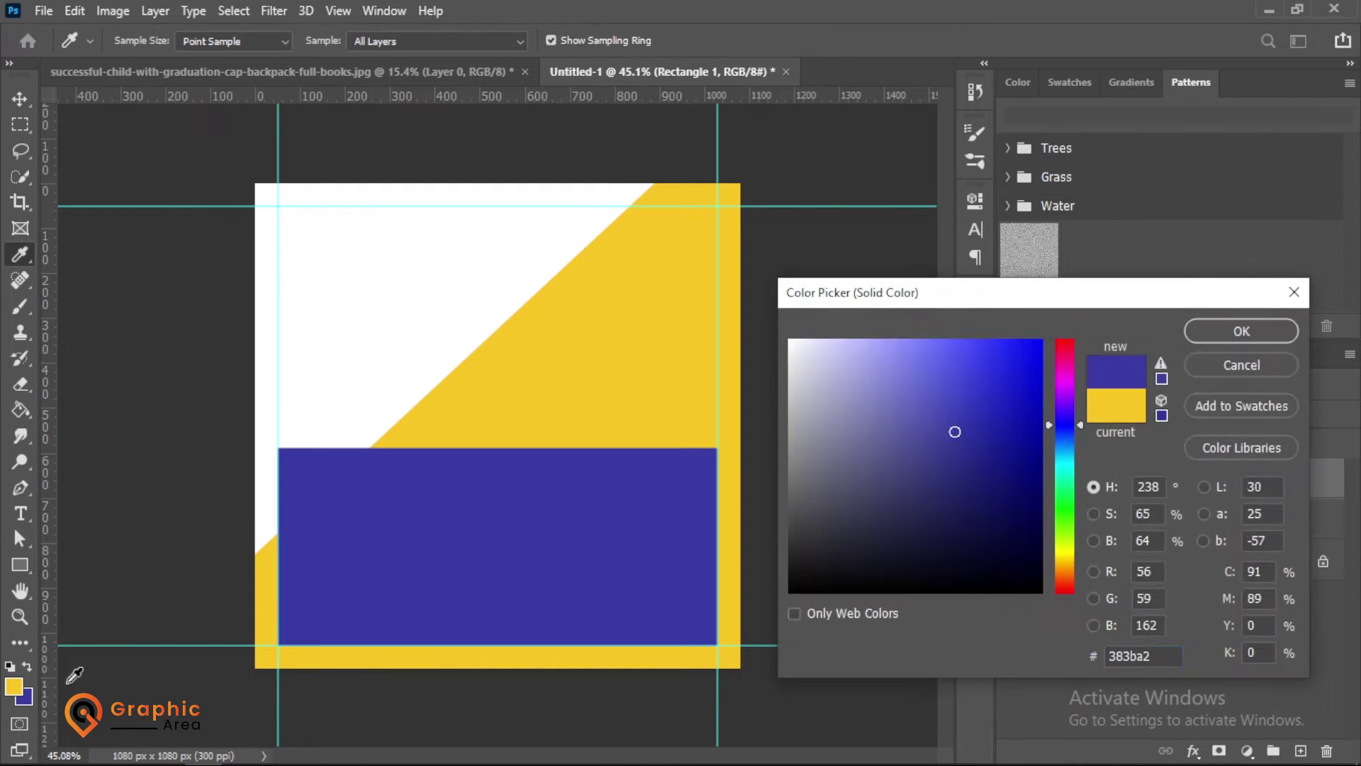
click(1241, 331)
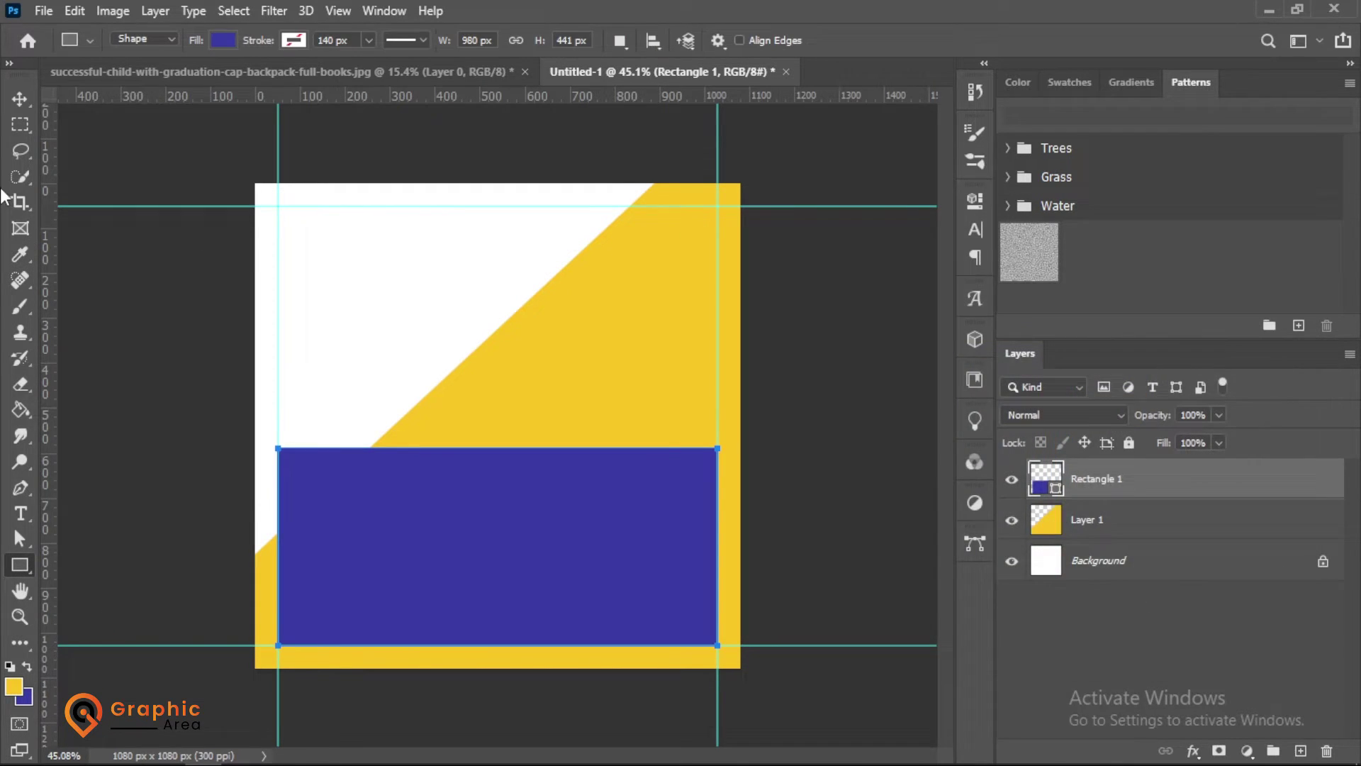
click(20, 99)
scroll(295, 425, up, 3)
scroll(553, 571, down, 3)
scroll(755, 592, down, 1)
right_click(1092, 482)
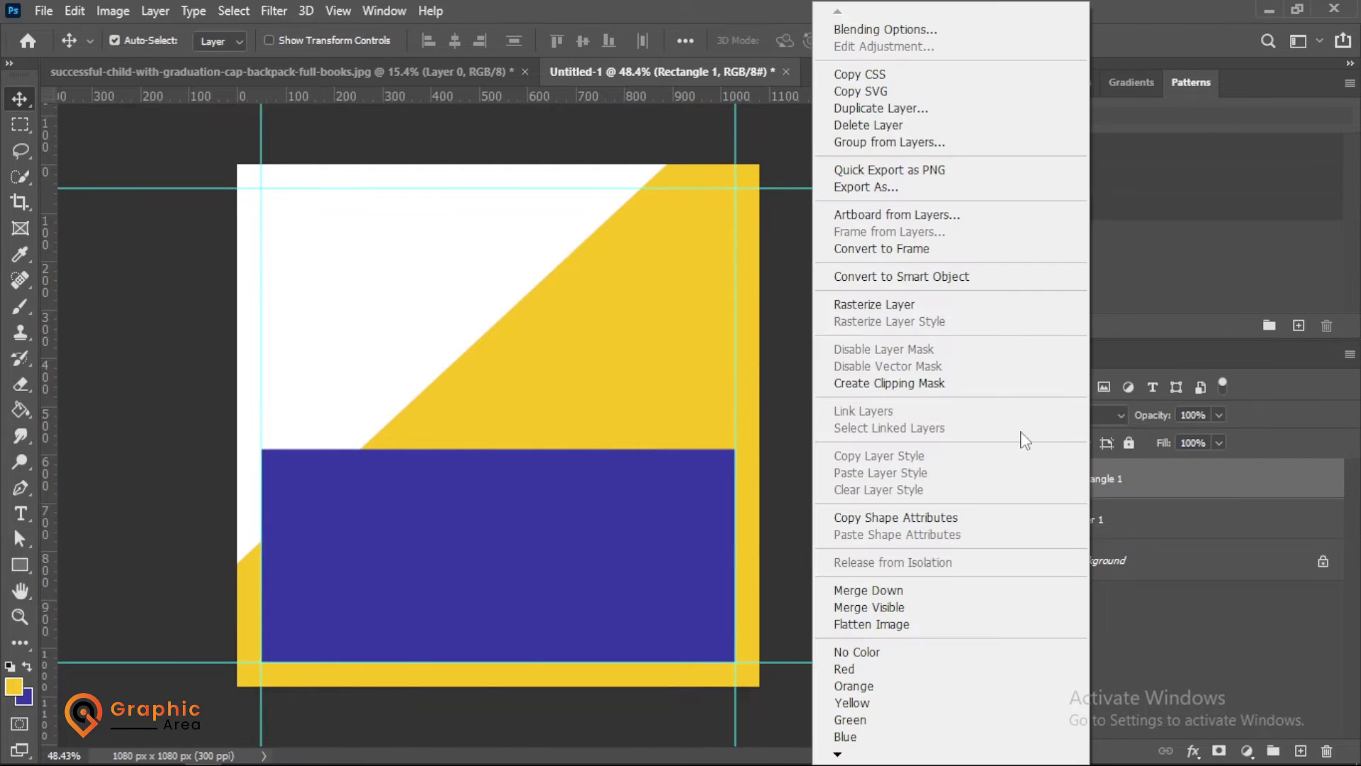
Add a Gradient Overlay to Rectangle 1 and set its left stop to the sampled blue.
click(882, 28)
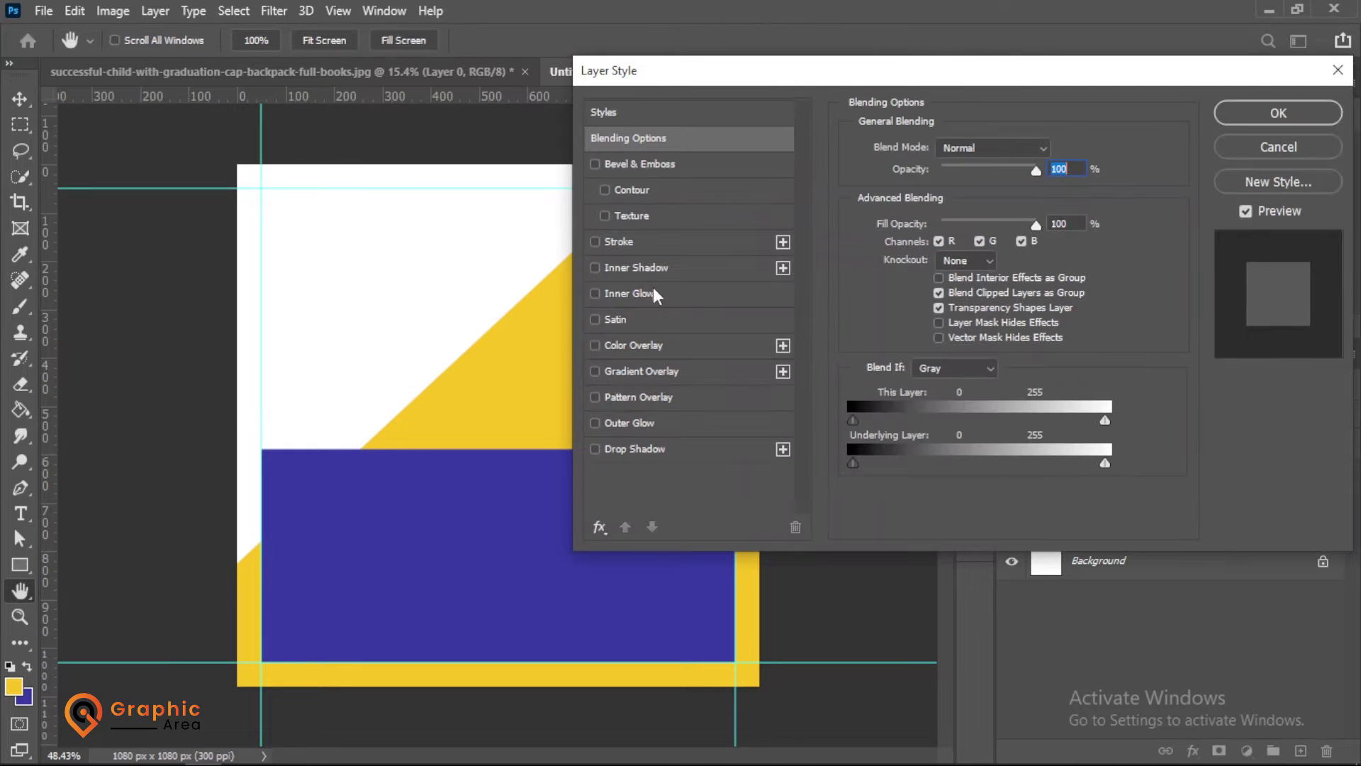
click(640, 371)
drag(709, 70, 883, 57)
click(1149, 181)
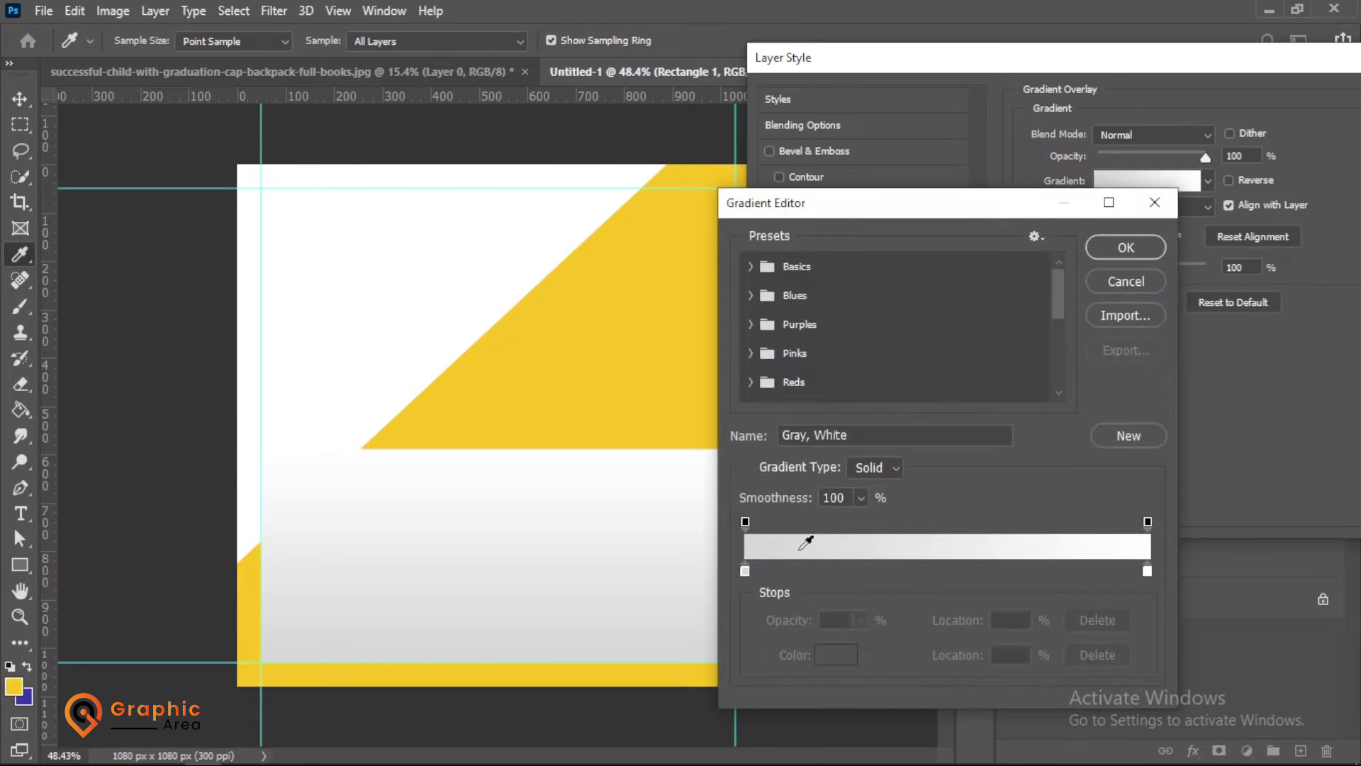
click(744, 570)
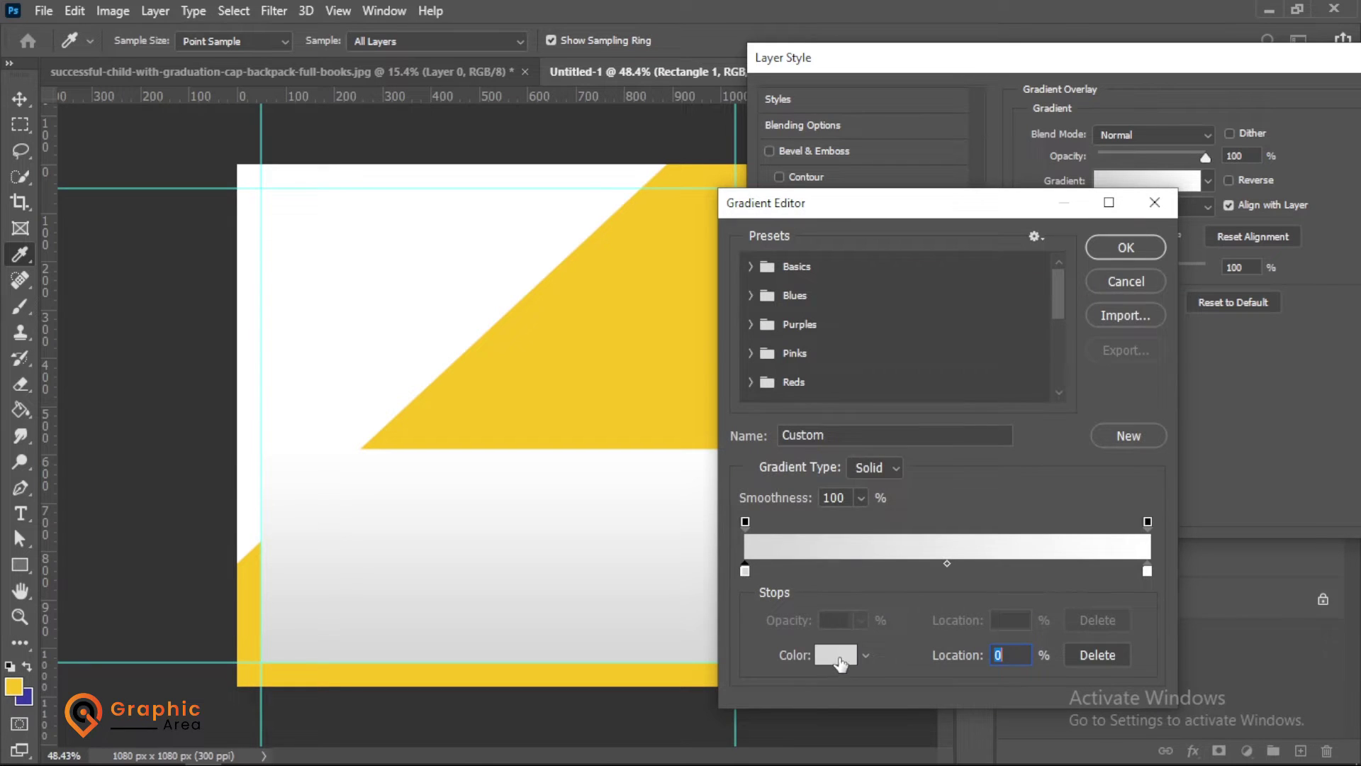
click(836, 654)
click(29, 691)
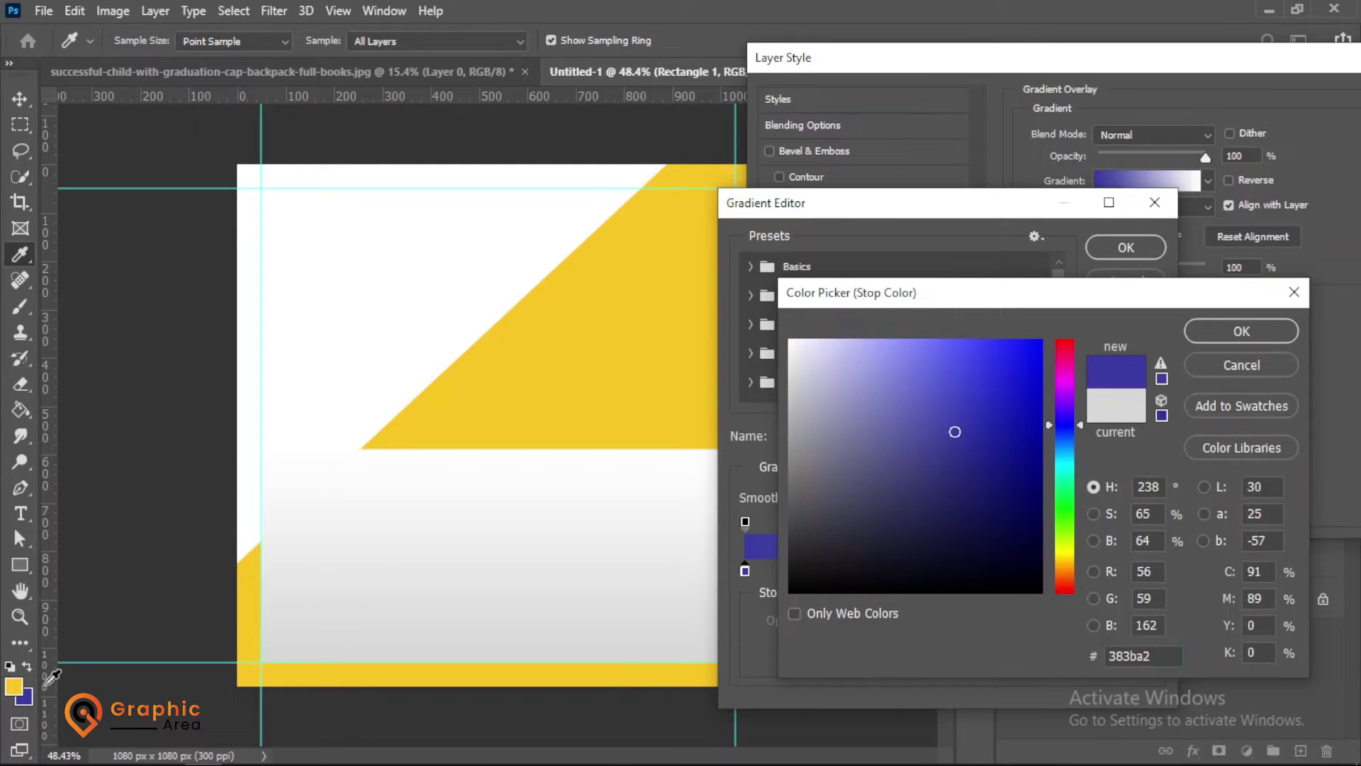
click(1241, 331)
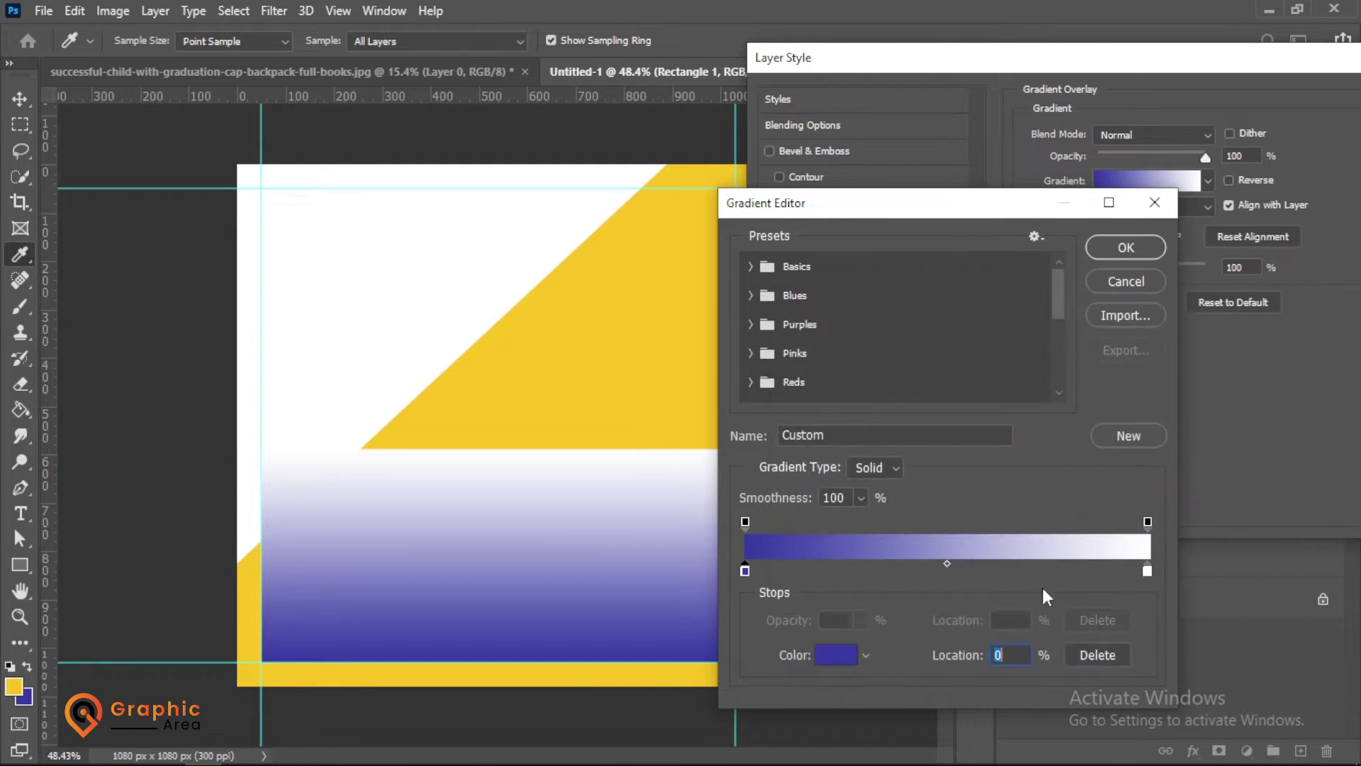
Set the gradient's right stop to a different blue shade and apply the overlay.
click(1147, 571)
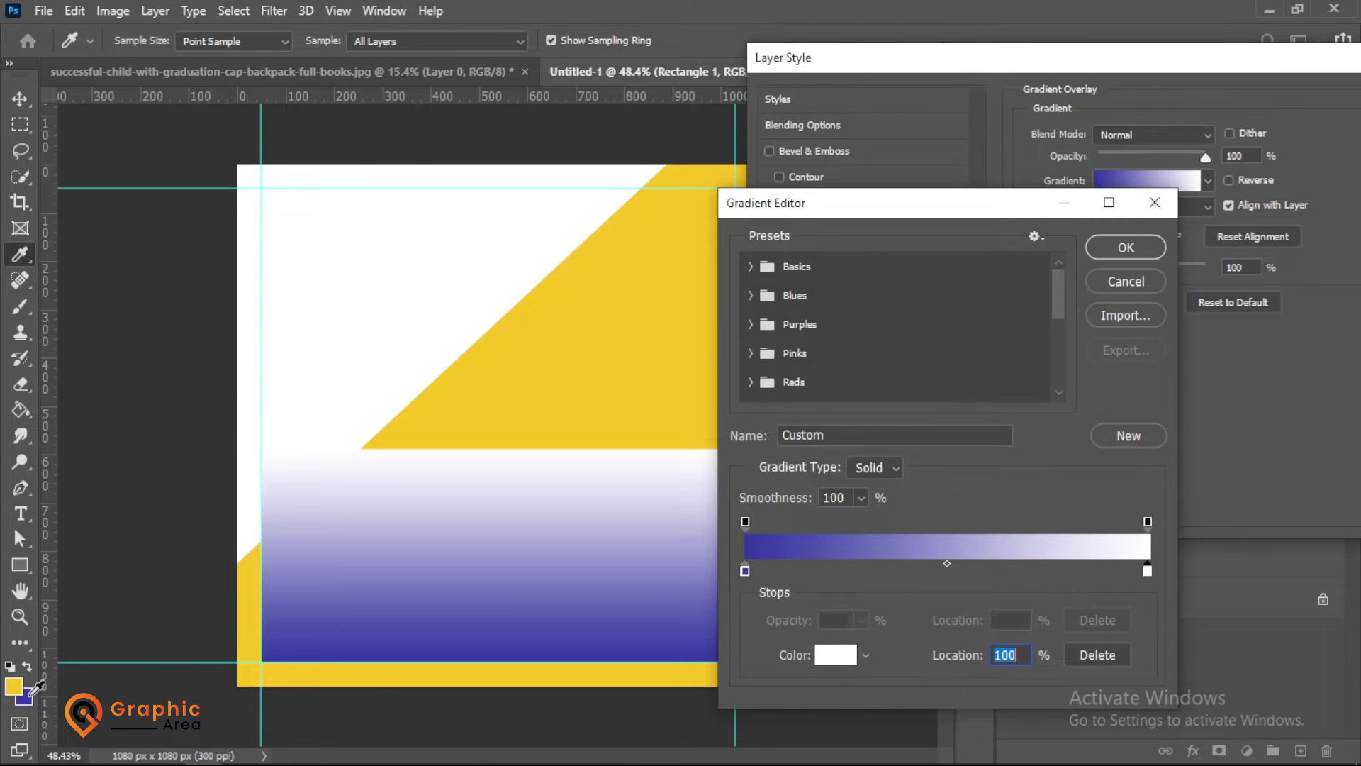
click(32, 692)
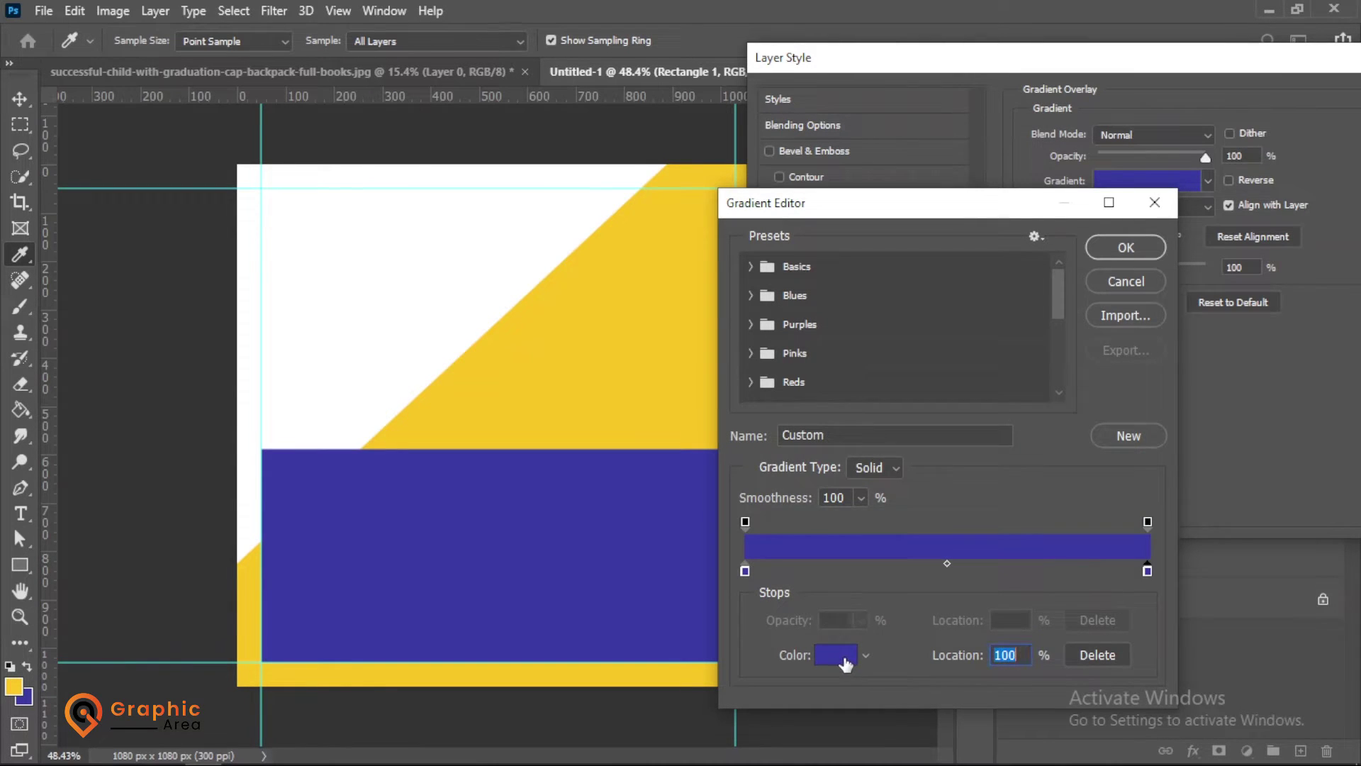
click(843, 658)
mouse_move(954, 431)
mouse_down()
mouse_move(939, 451)
mouse_move(932, 412)
mouse_move(951, 385)
mouse_move(936, 370)
mouse_move(942, 409)
mouse_up()
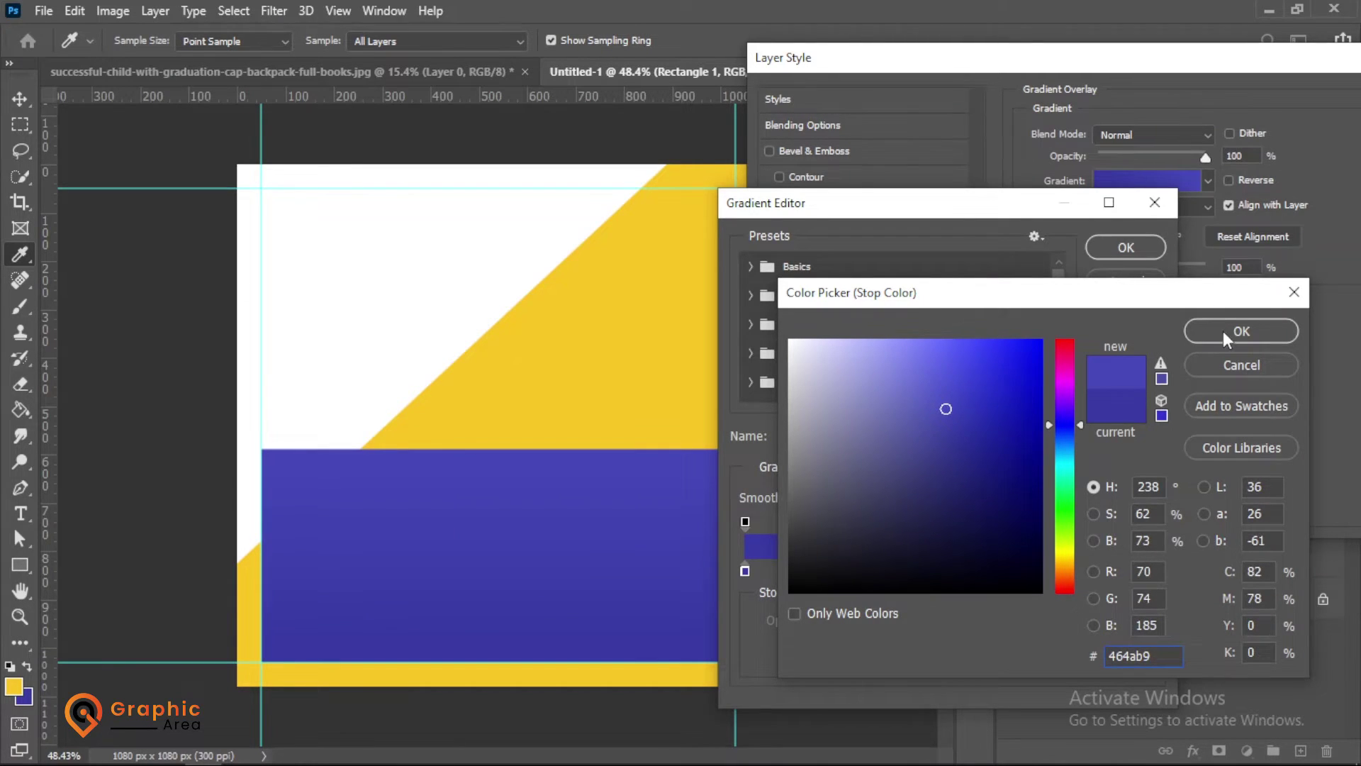
click(1225, 331)
click(1128, 246)
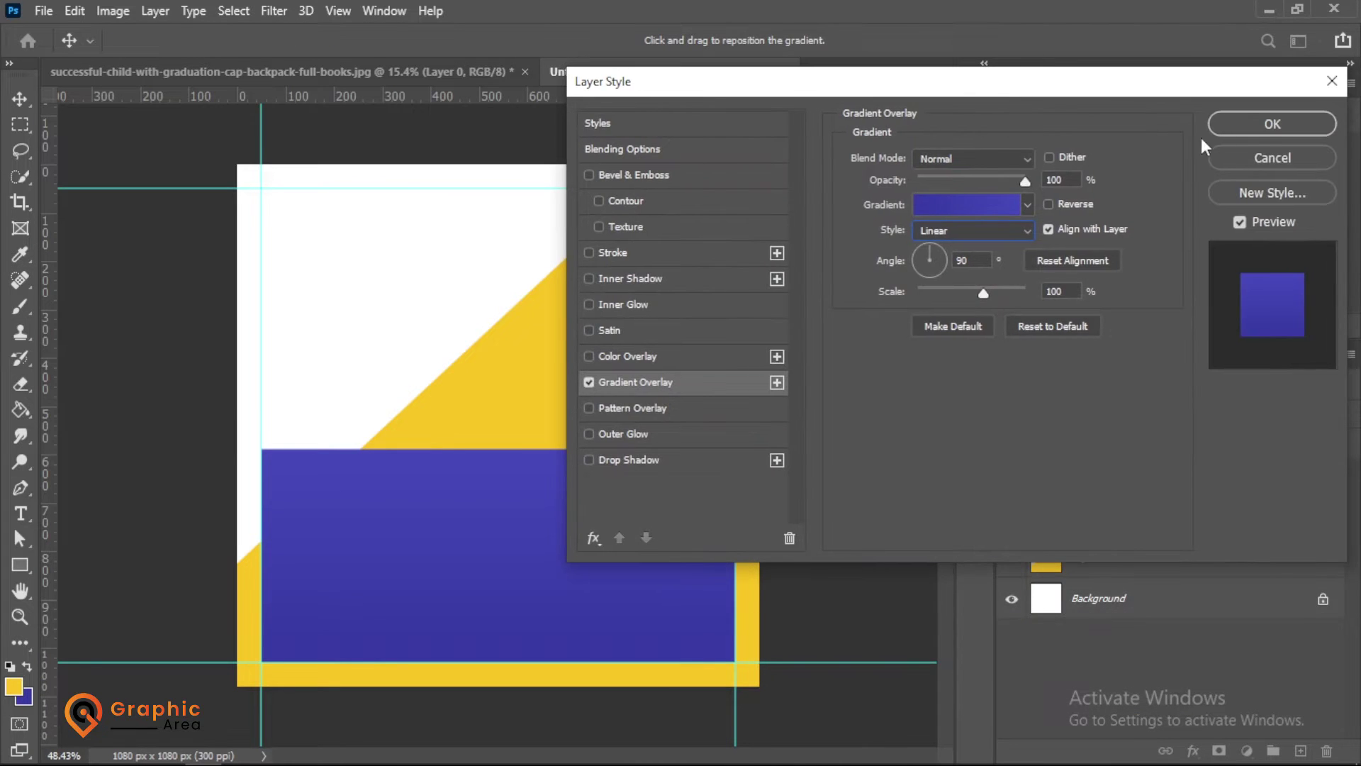
click(1266, 124)
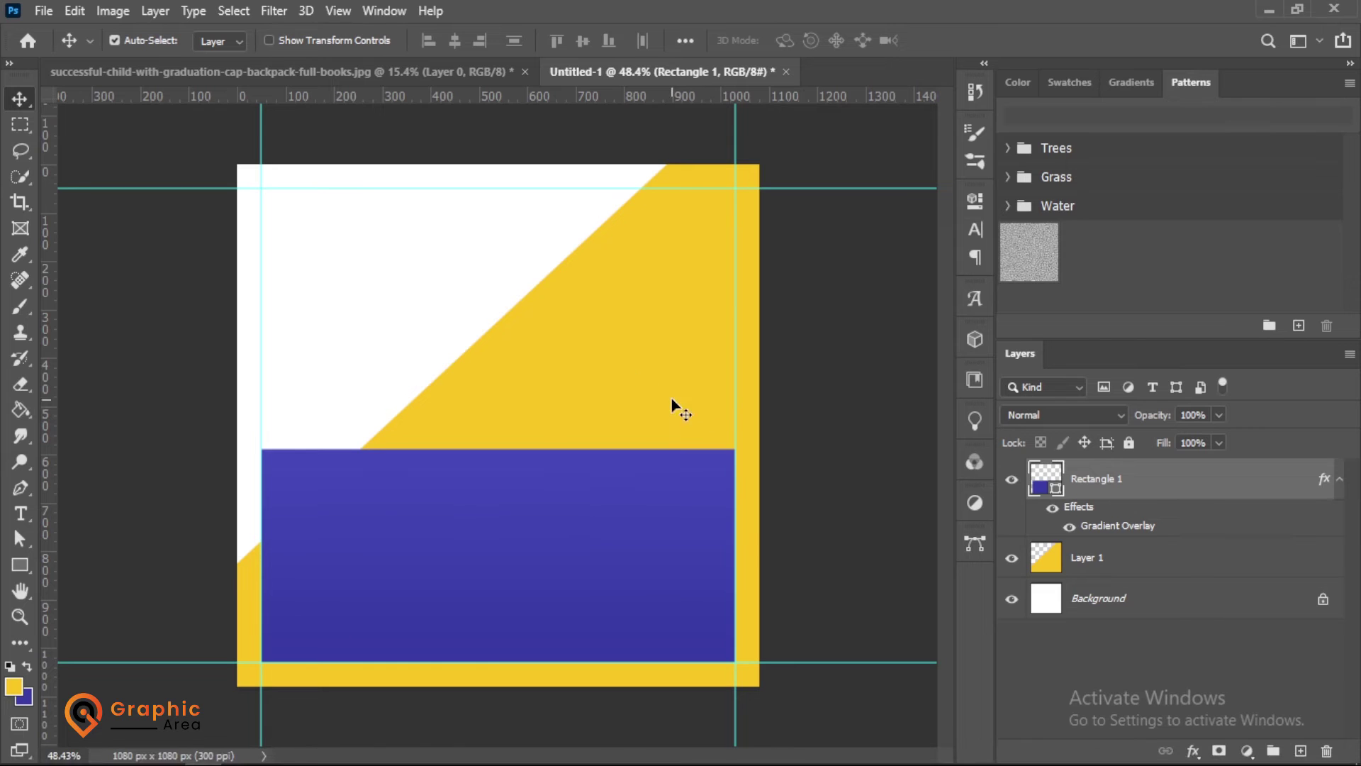
Bring the graduate child cutout into the poster, scaled to about a third and positioned.
click(322, 72)
mouse_move(524, 423)
mouse_down()
mouse_move(507, 333)
mouse_move(624, 71)
mouse_move(634, 343)
mouse_up()
key(ctrl+t)
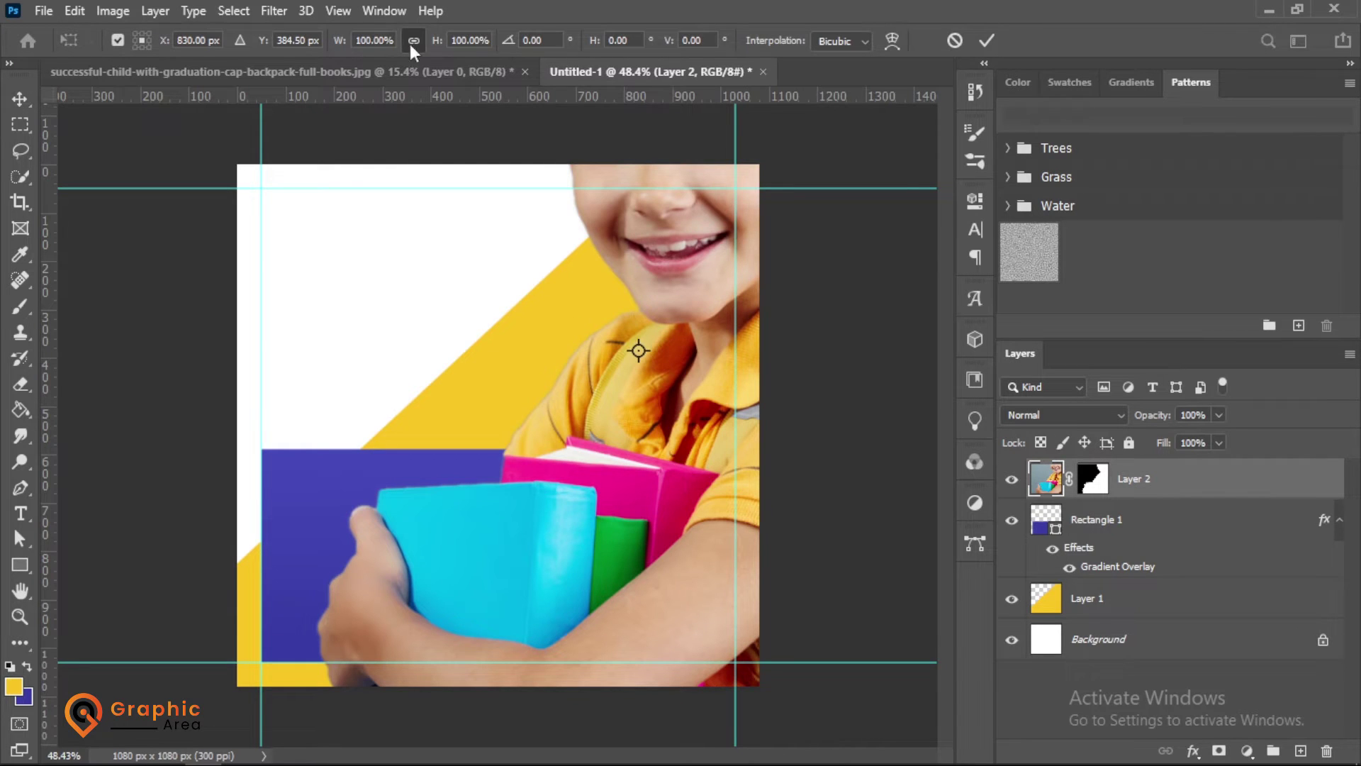
drag(437, 40, 361, 70)
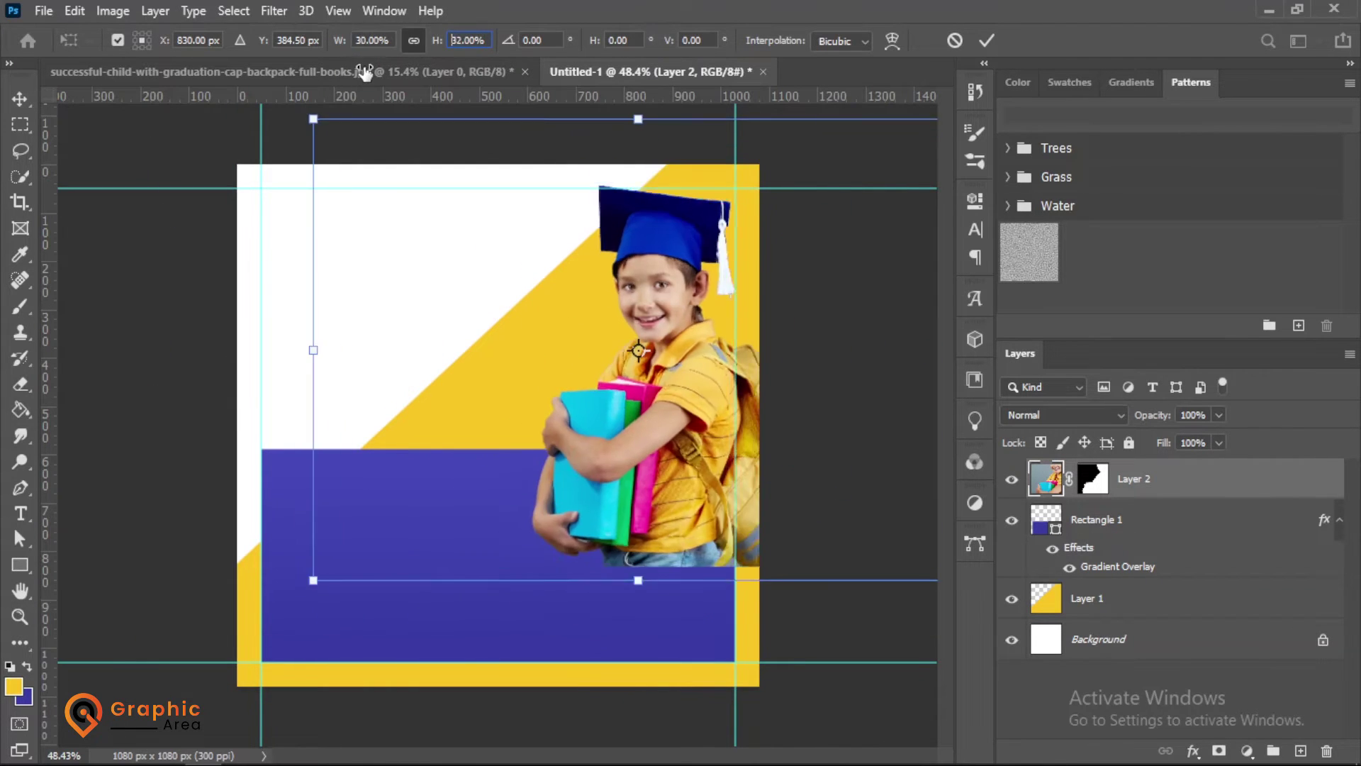
key(Return)
key(Return)
drag(575, 504, 512, 528)
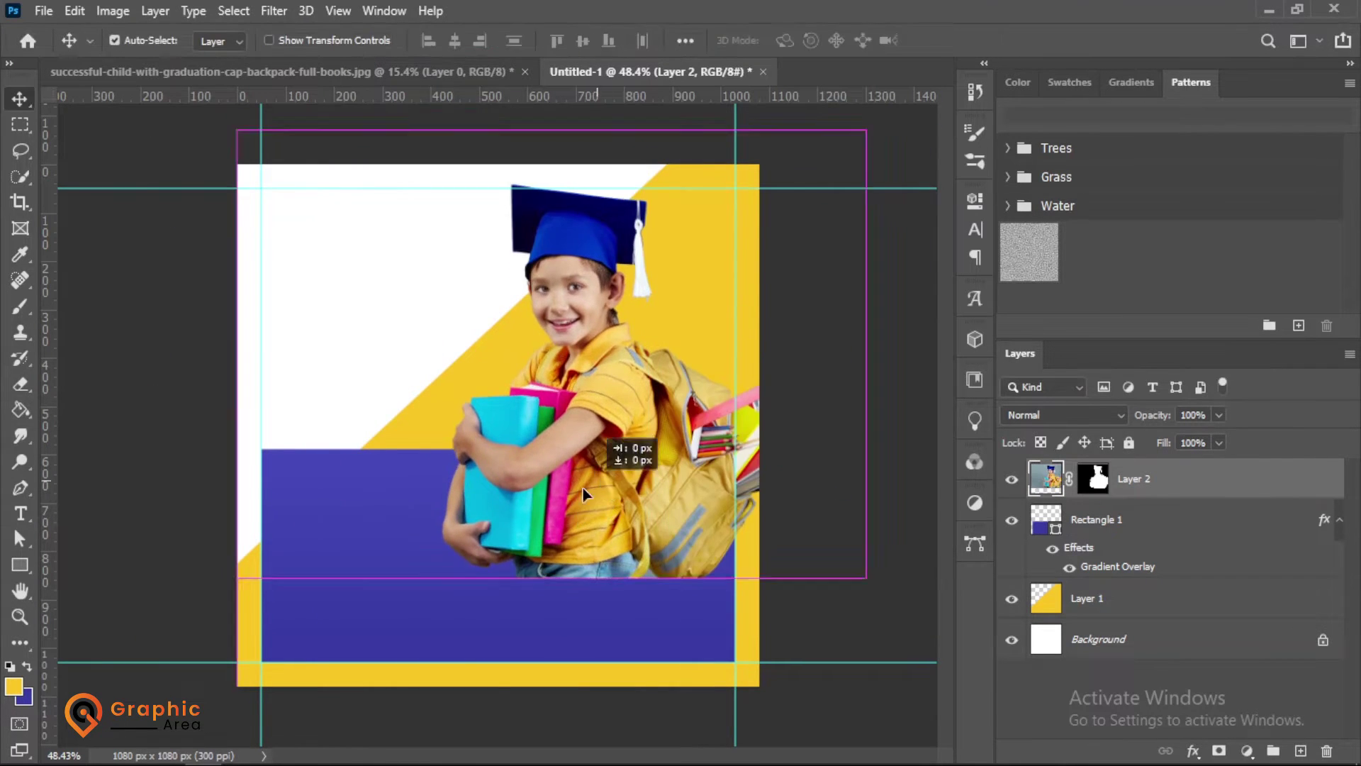
key(ctrl+t)
mouse_move(777, 625)
mouse_down()
mouse_move(701, 594)
mouse_move(712, 574)
mouse_up()
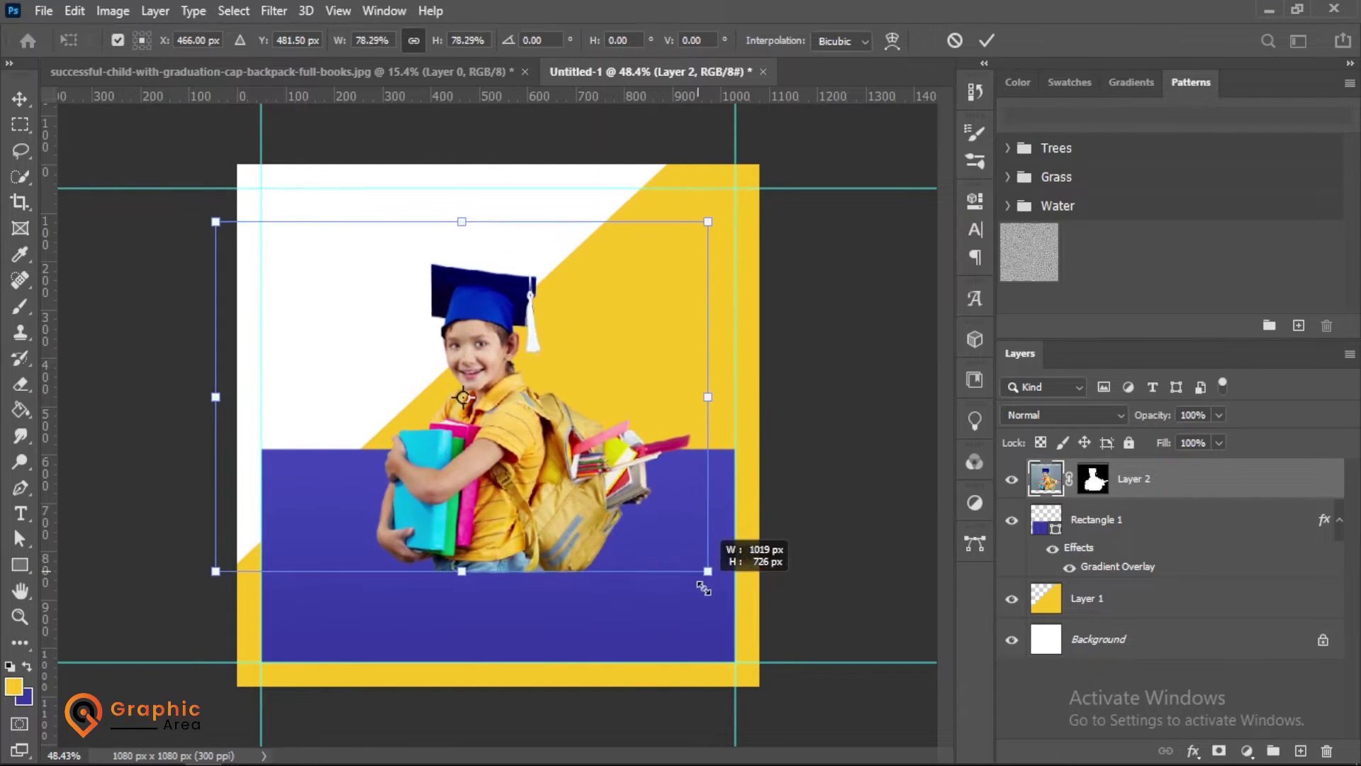
drag(537, 542, 628, 493)
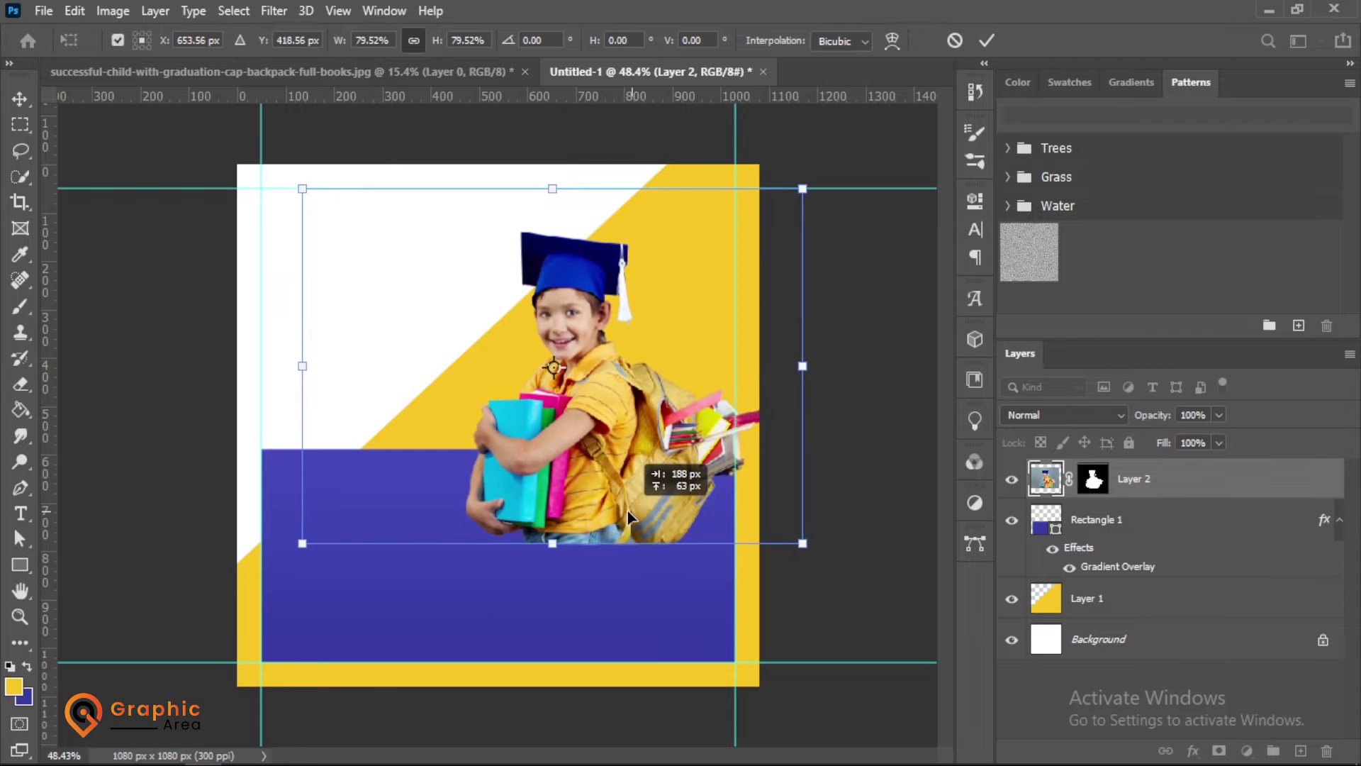
key(Return)
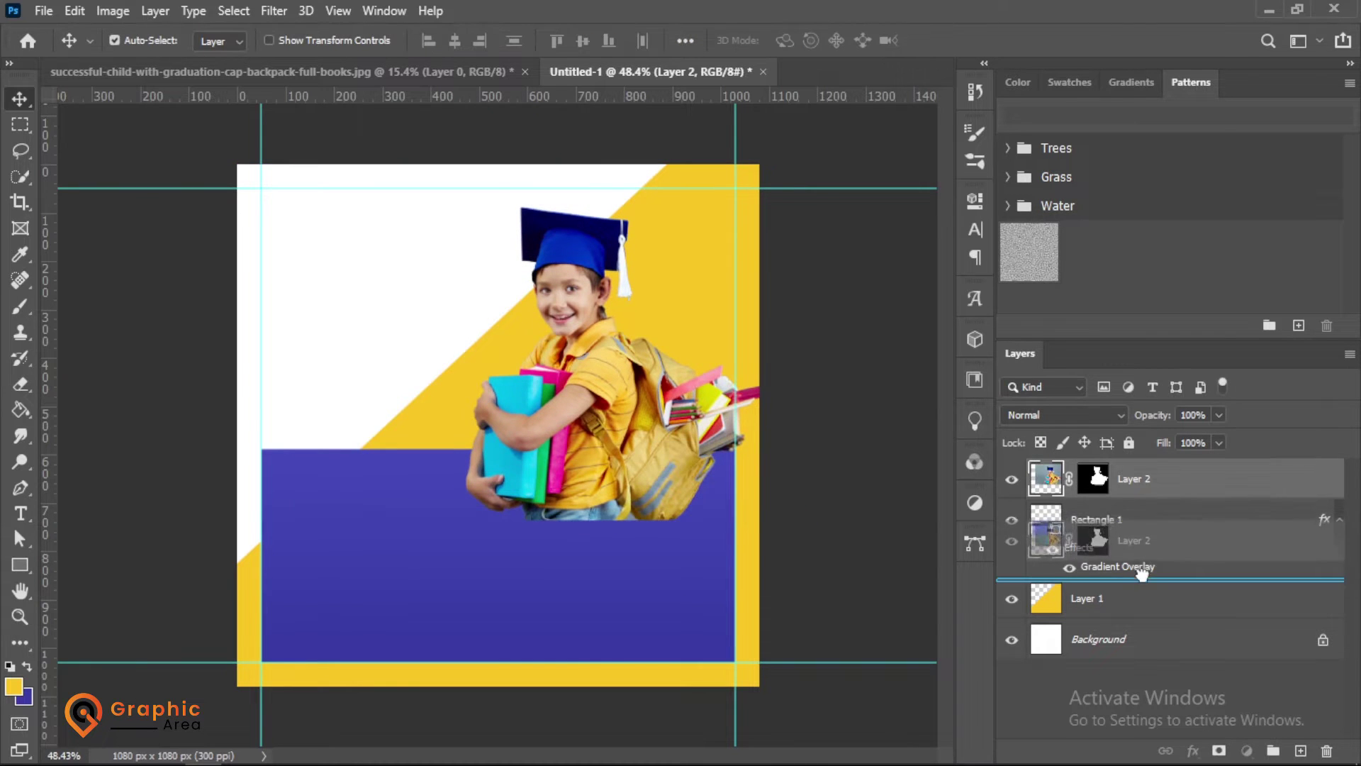
Move Layer 2 beneath the blue bar and fine-tune the child's size and position.
drag(1127, 482, 1134, 576)
drag(582, 350, 579, 319)
key(ctrl+t)
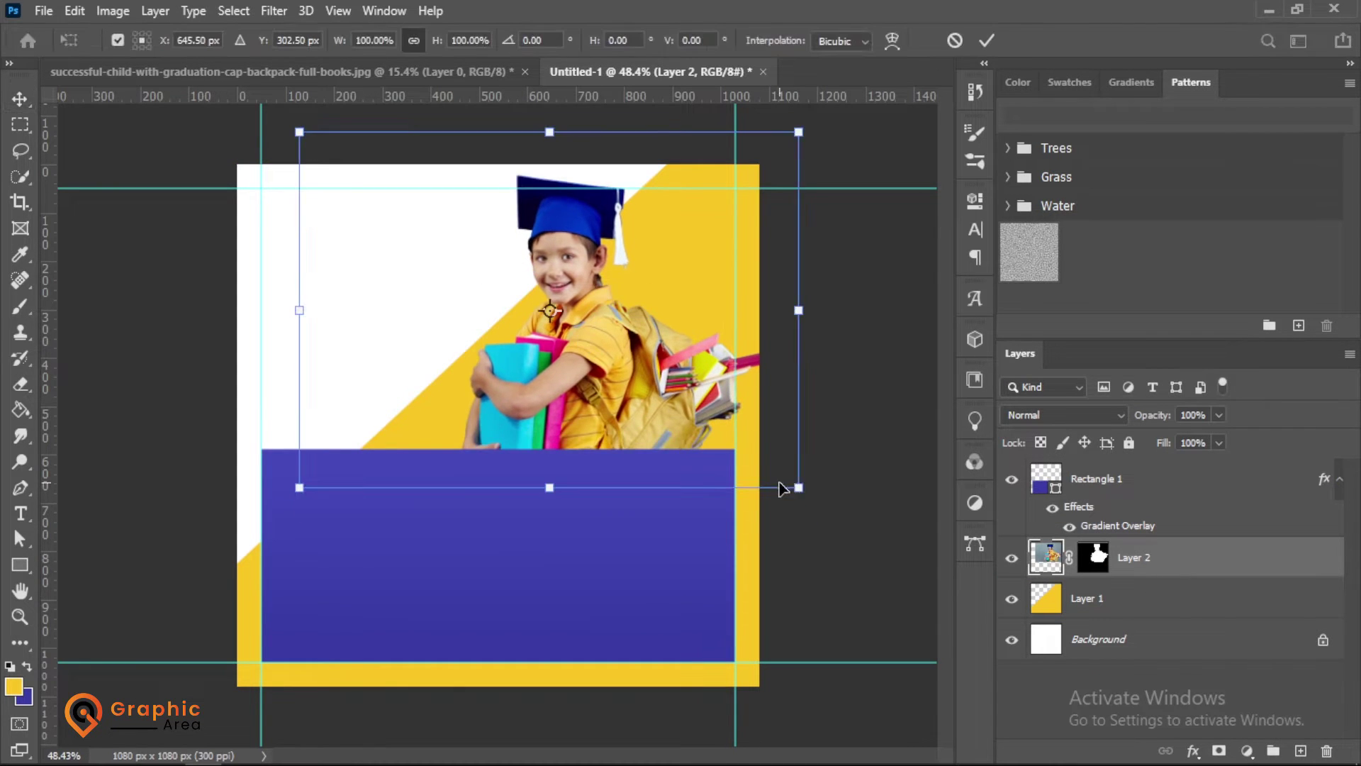
drag(796, 486, 759, 462)
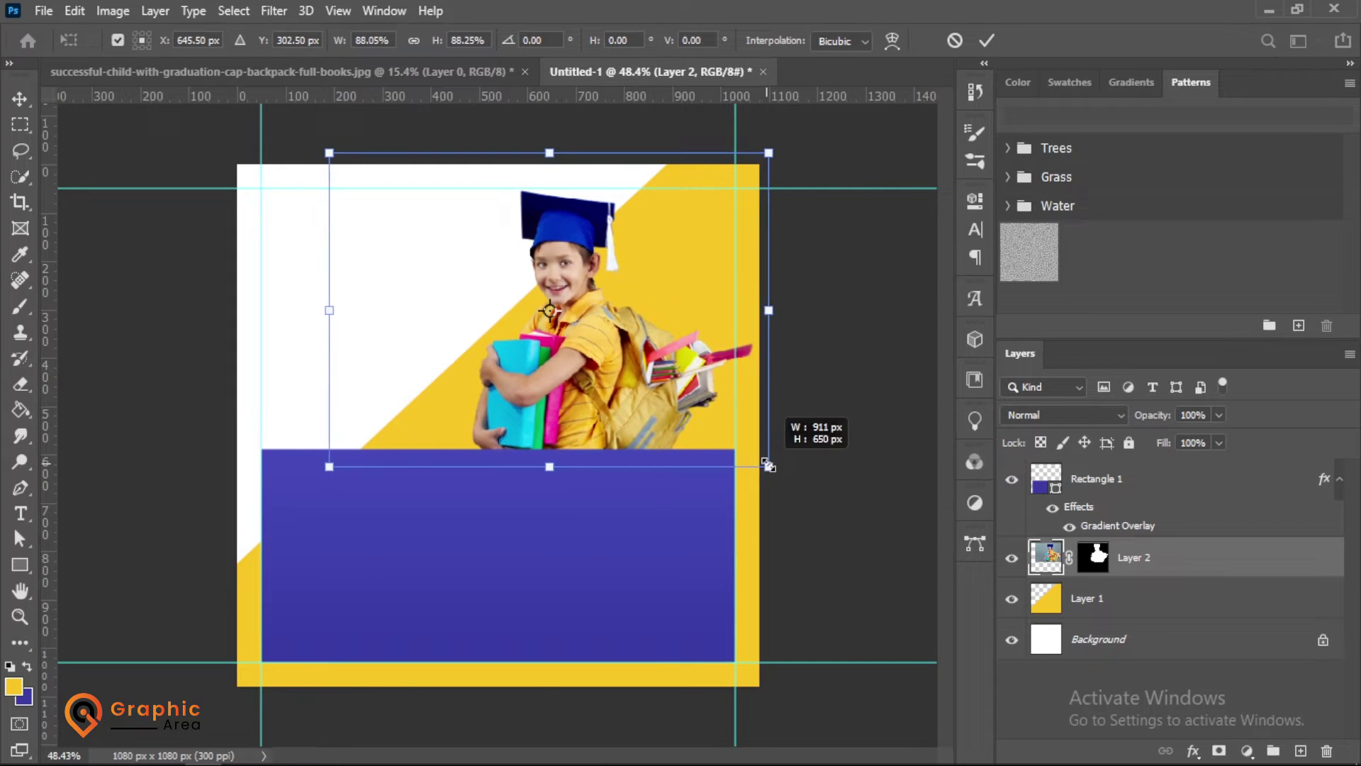
drag(762, 463, 757, 460)
drag(606, 388, 624, 393)
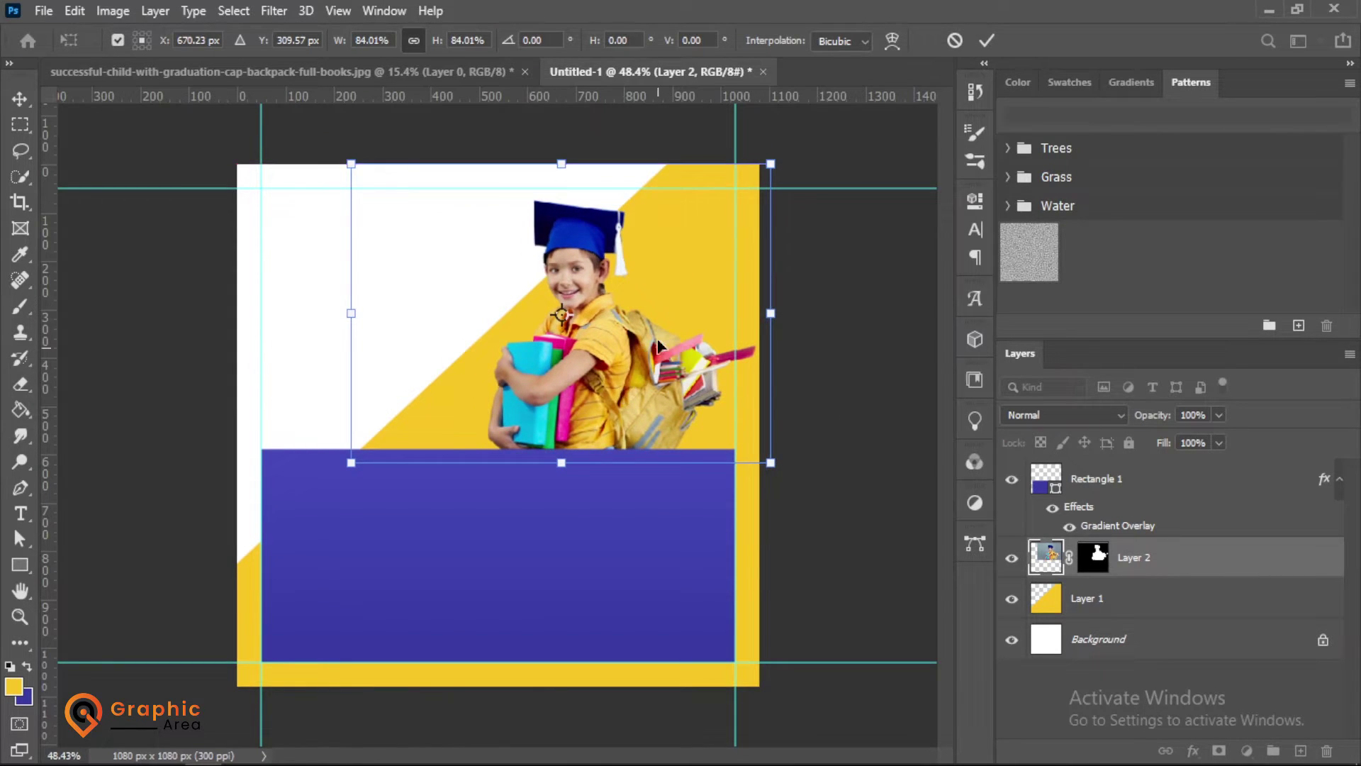
click(986, 43)
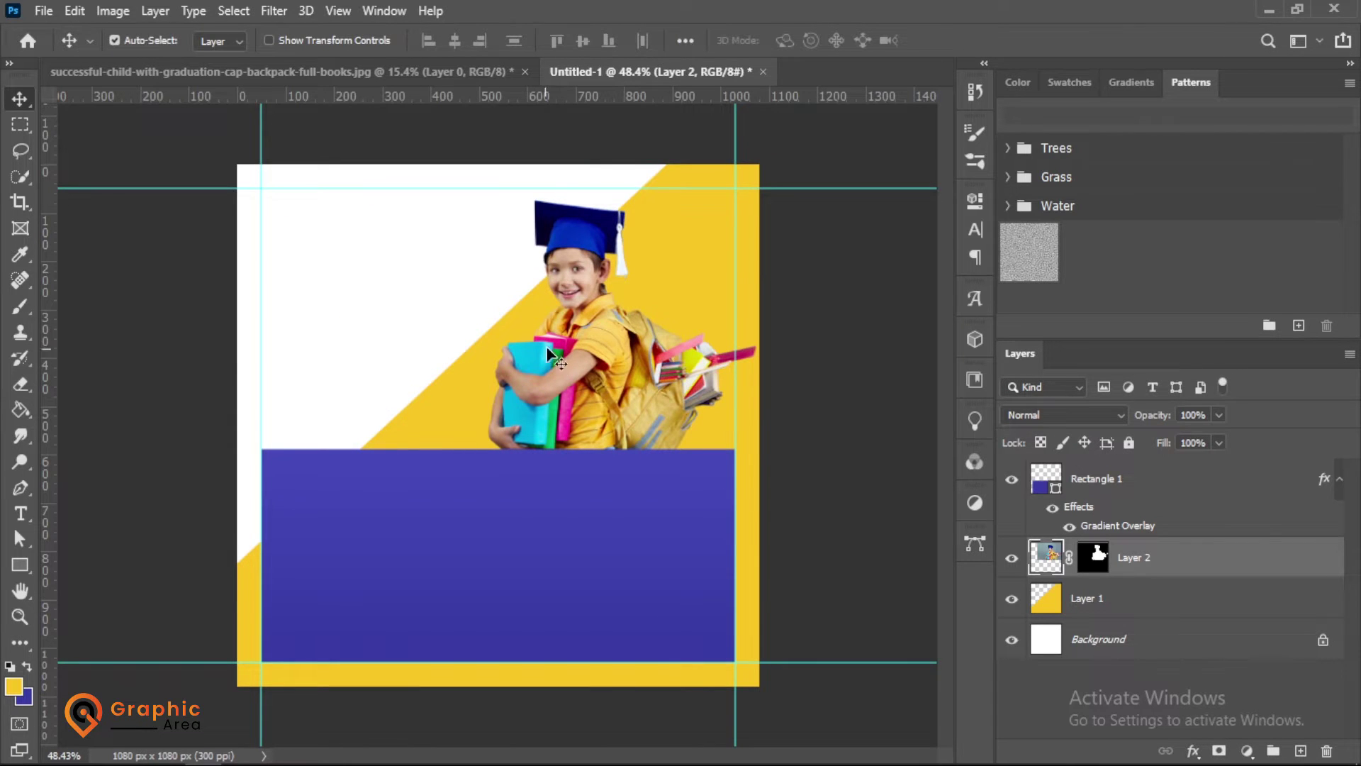
Draw a white box on the blue bar and place it at the bar's left end.
click(33, 564)
drag(341, 535, 504, 648)
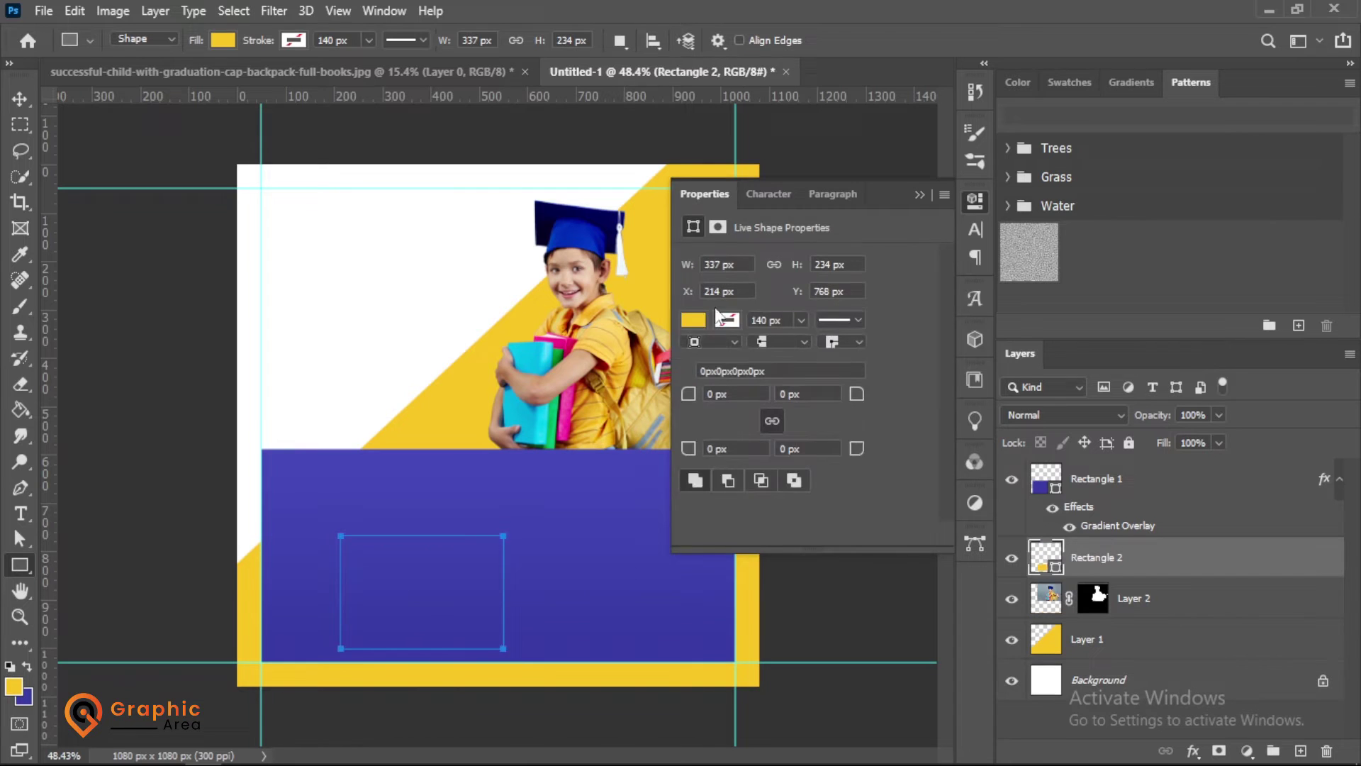
click(695, 320)
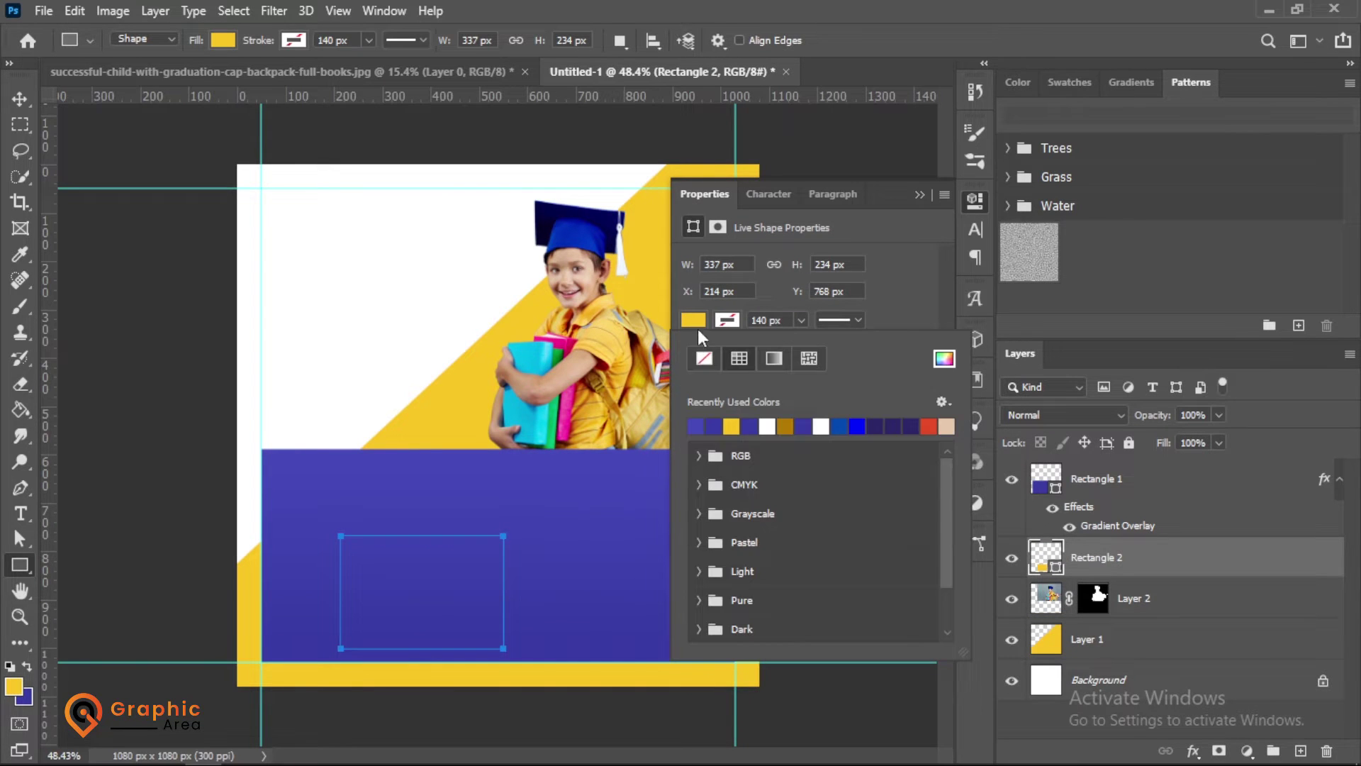
click(820, 425)
click(975, 200)
drag(1105, 557, 1106, 464)
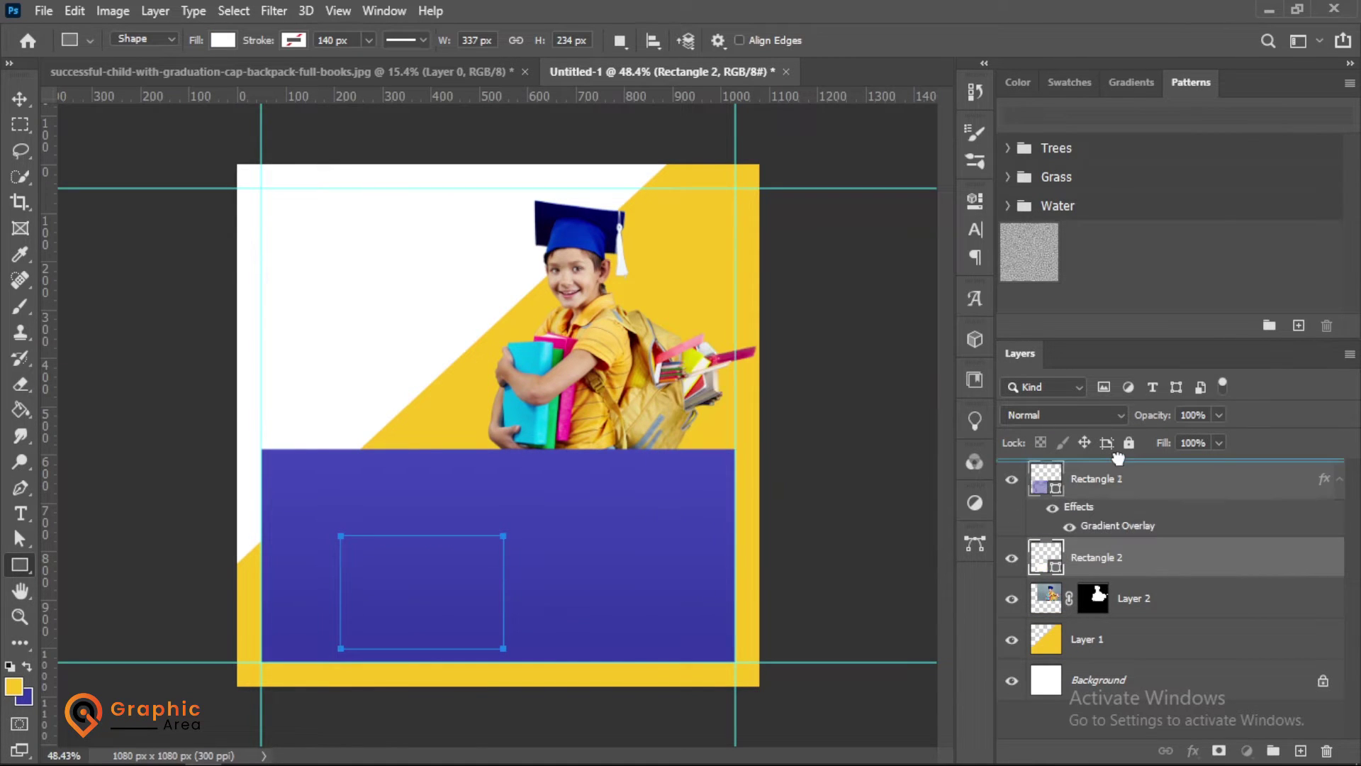
key(v)
mouse_move(405, 591)
mouse_down()
mouse_move(326, 554)
mouse_move(714, 562)
mouse_up()
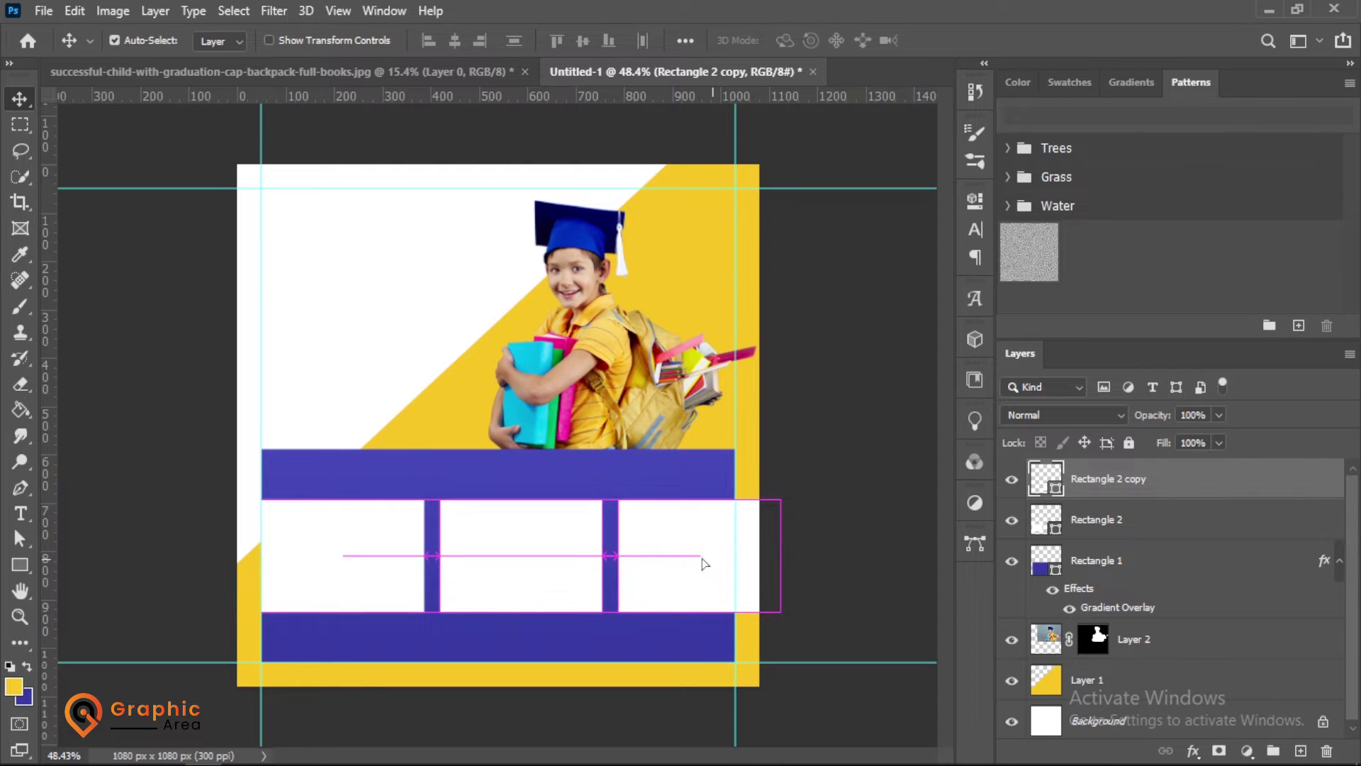
Resize the three white boxes together to fit inside the blue bar.
shift+click(1121, 571)
key(ctrl+t)
drag(655, 564, 651, 570)
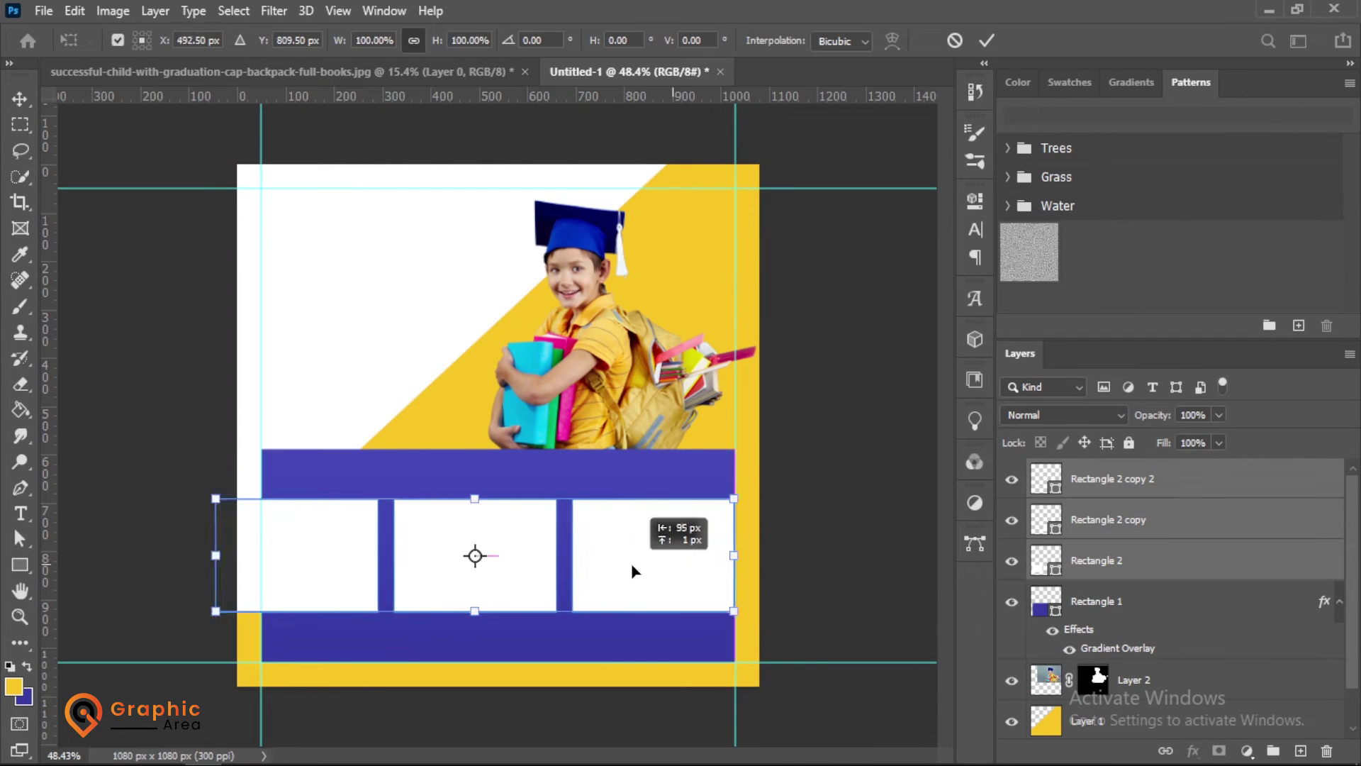
drag(756, 610, 735, 606)
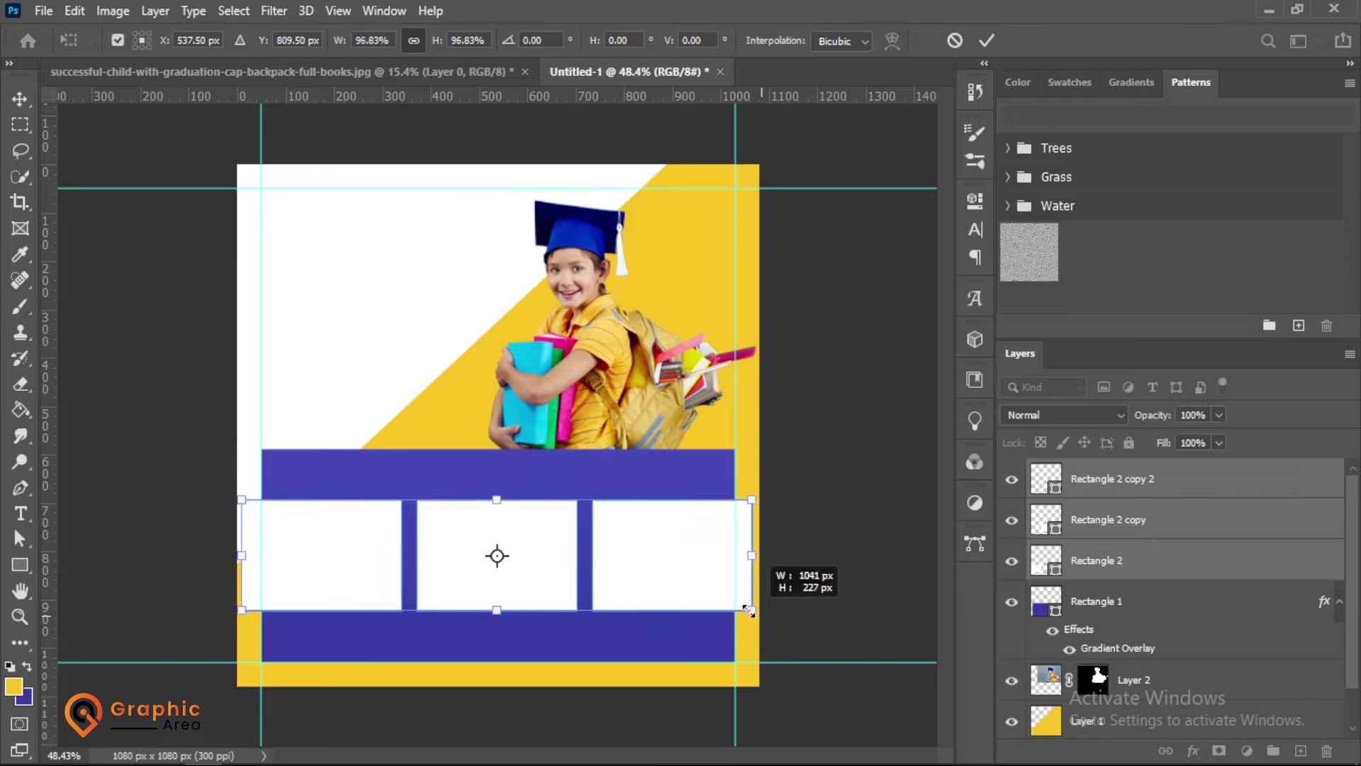
drag(497, 504, 496, 464)
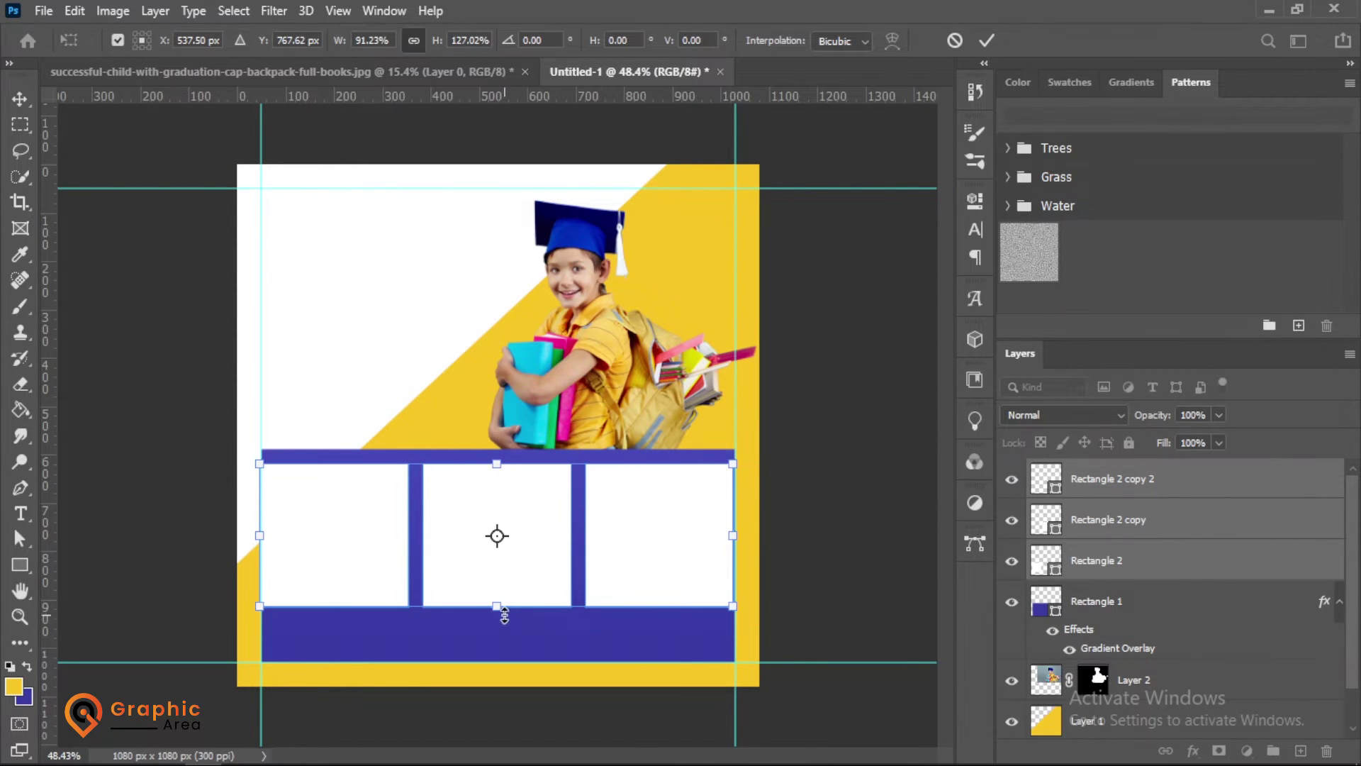
drag(500, 609, 499, 614)
drag(498, 538, 498, 555)
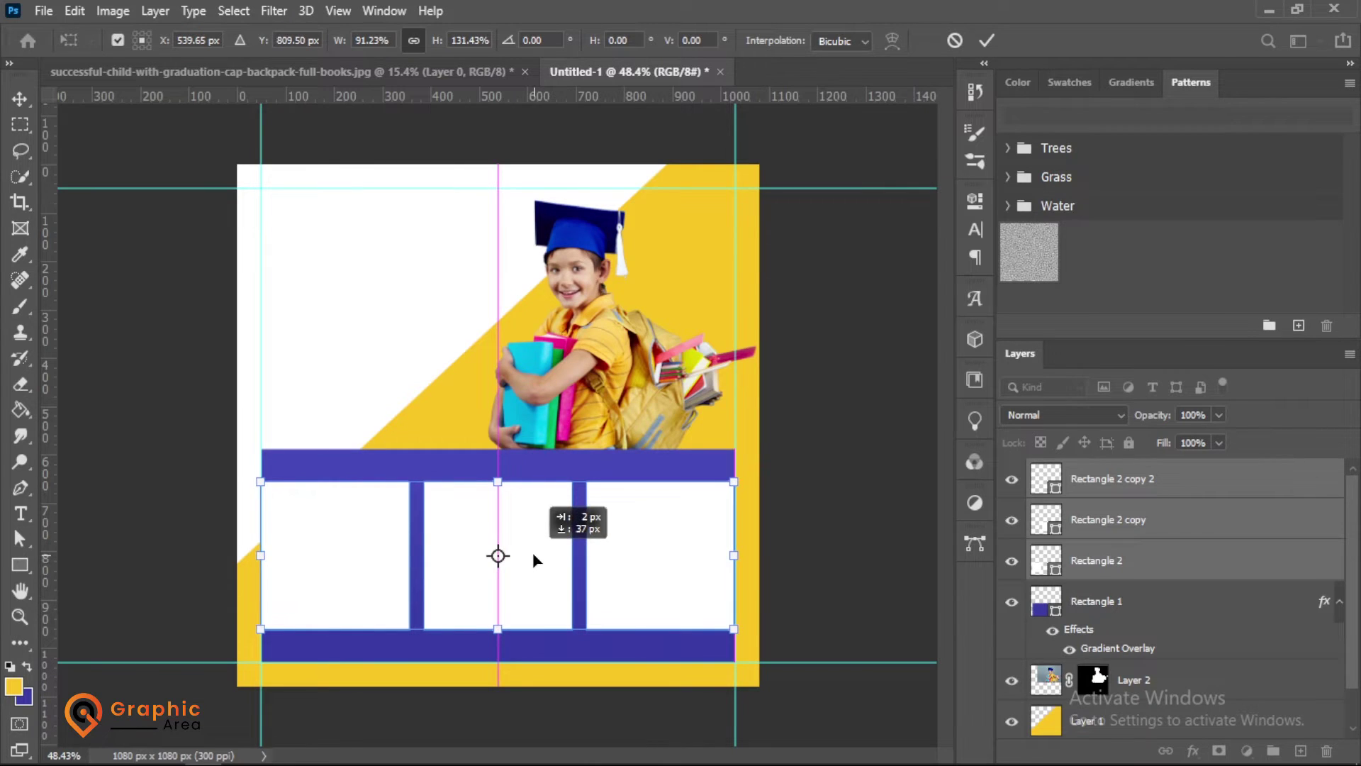
click(985, 42)
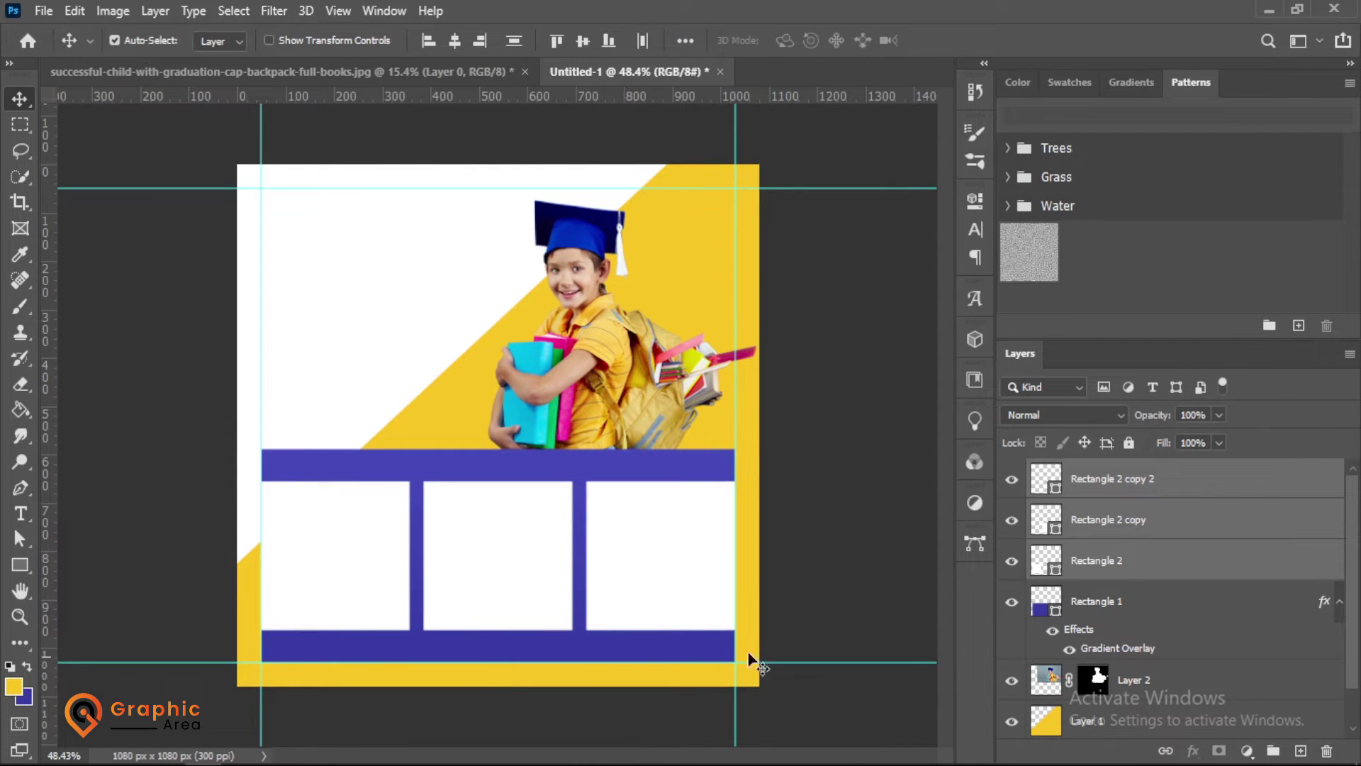
click(1106, 482)
click(1103, 561)
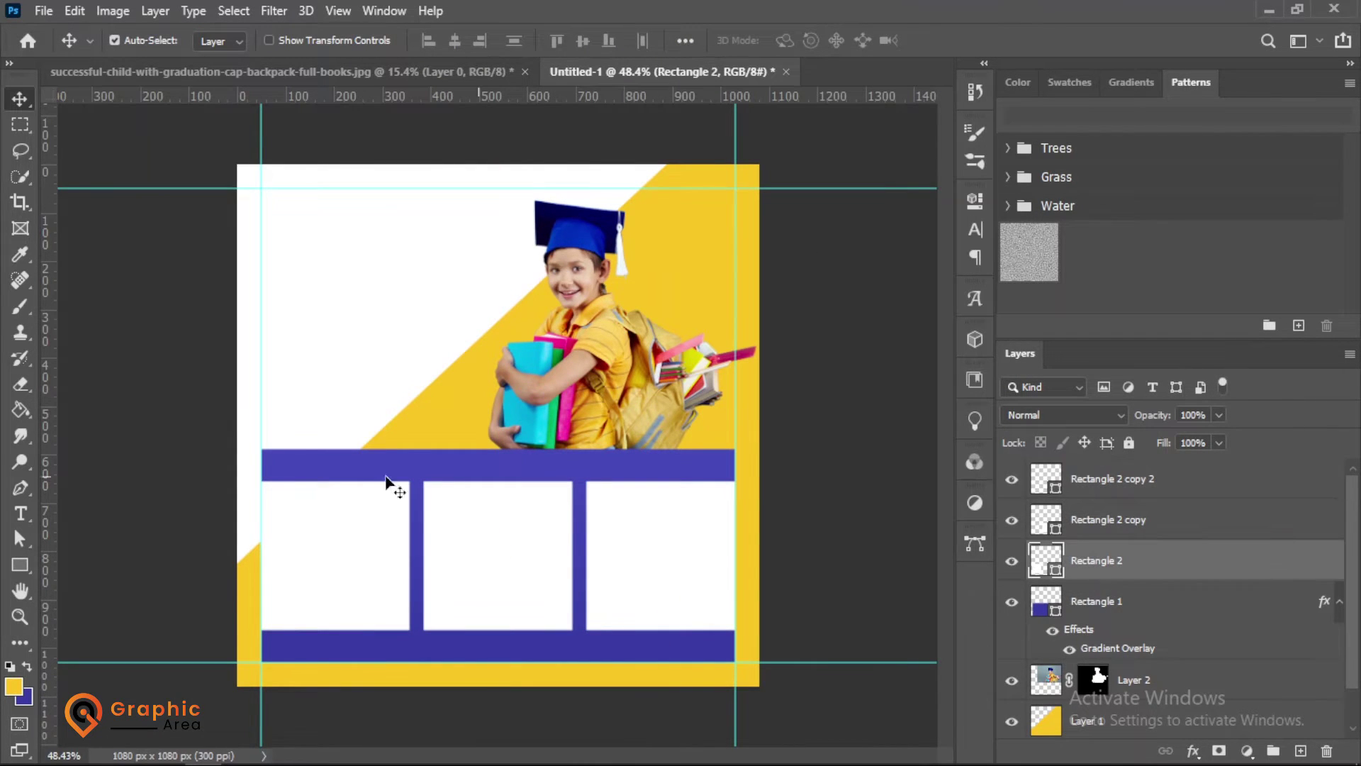
Fill the left white box with a rectangle in the poster's yellow and copy it into the other boxes.
click(20, 564)
drag(268, 492, 403, 622)
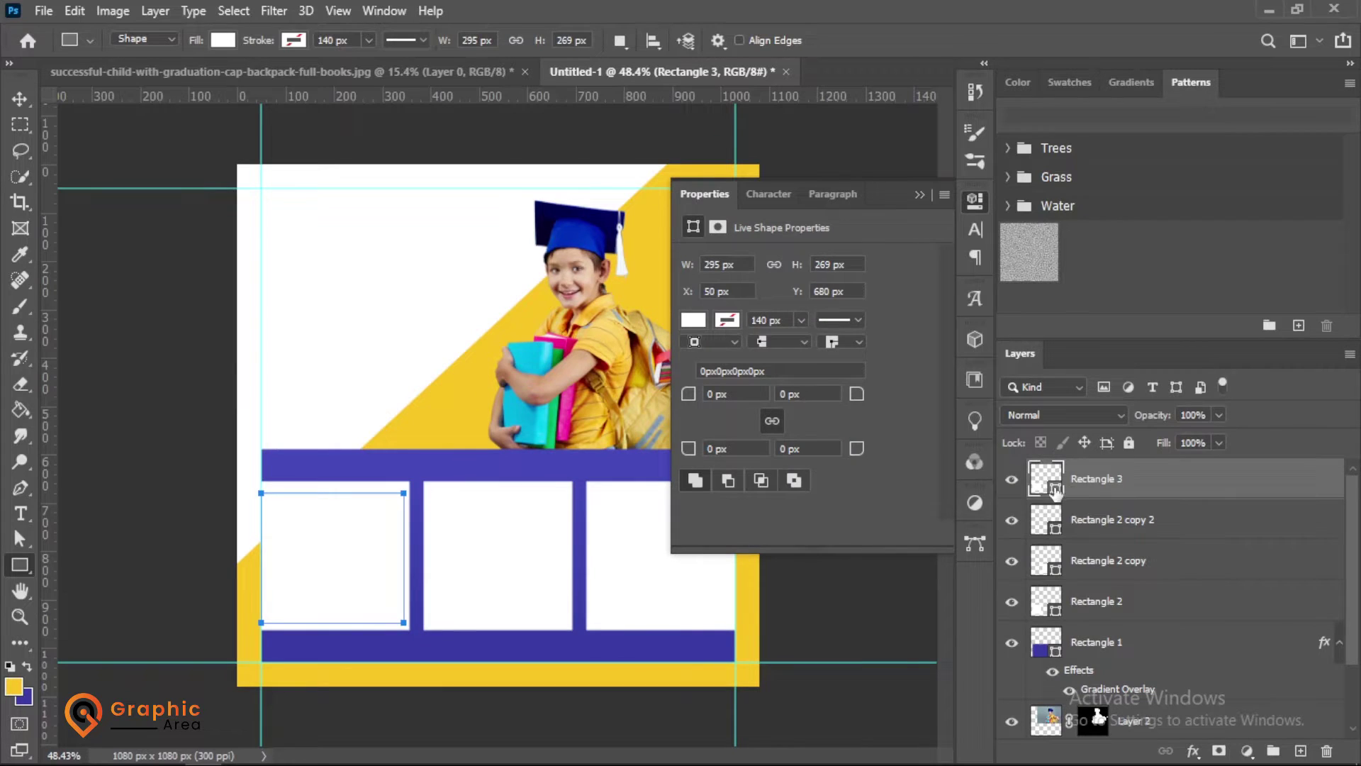
double_click(1047, 478)
click(250, 560)
key(Return)
key(v)
key(ctrl+t)
drag(337, 491, 337, 489)
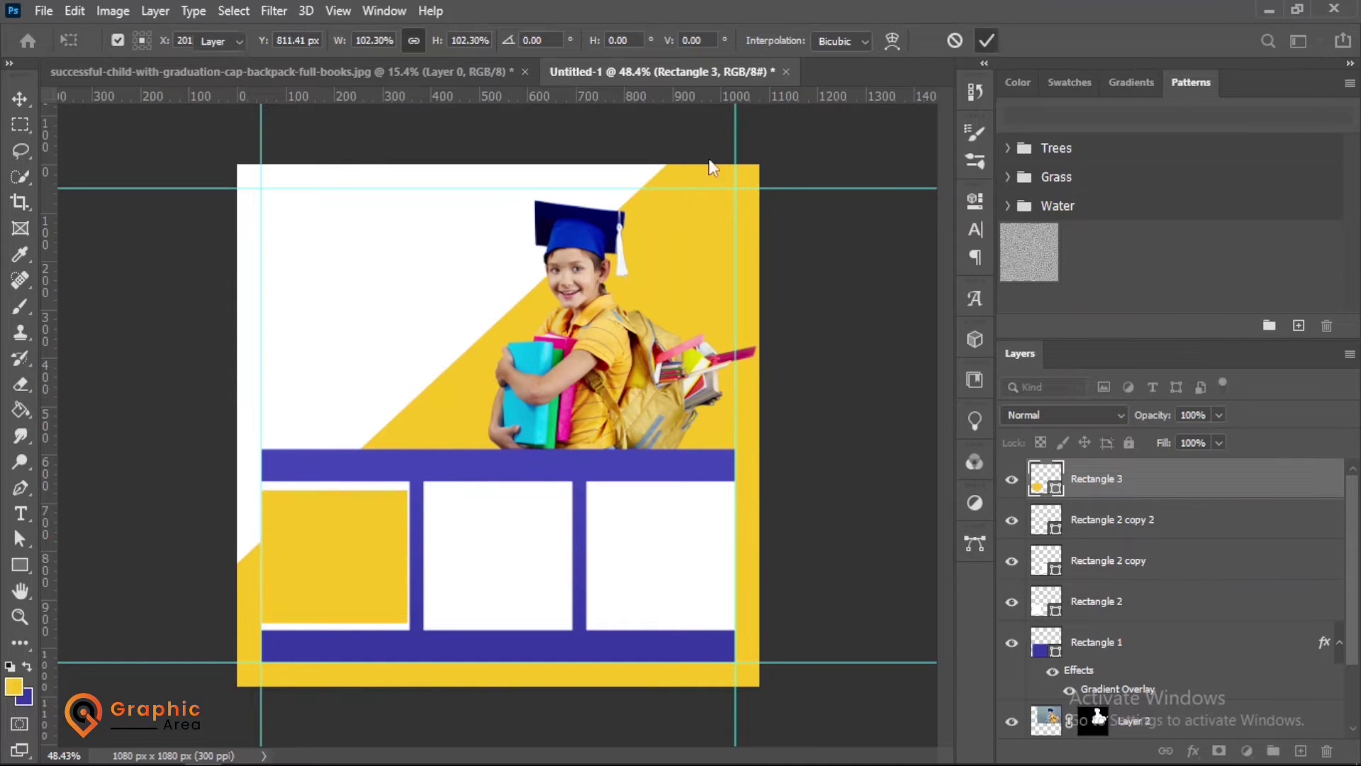
click(987, 40)
drag(329, 577, 631, 564)
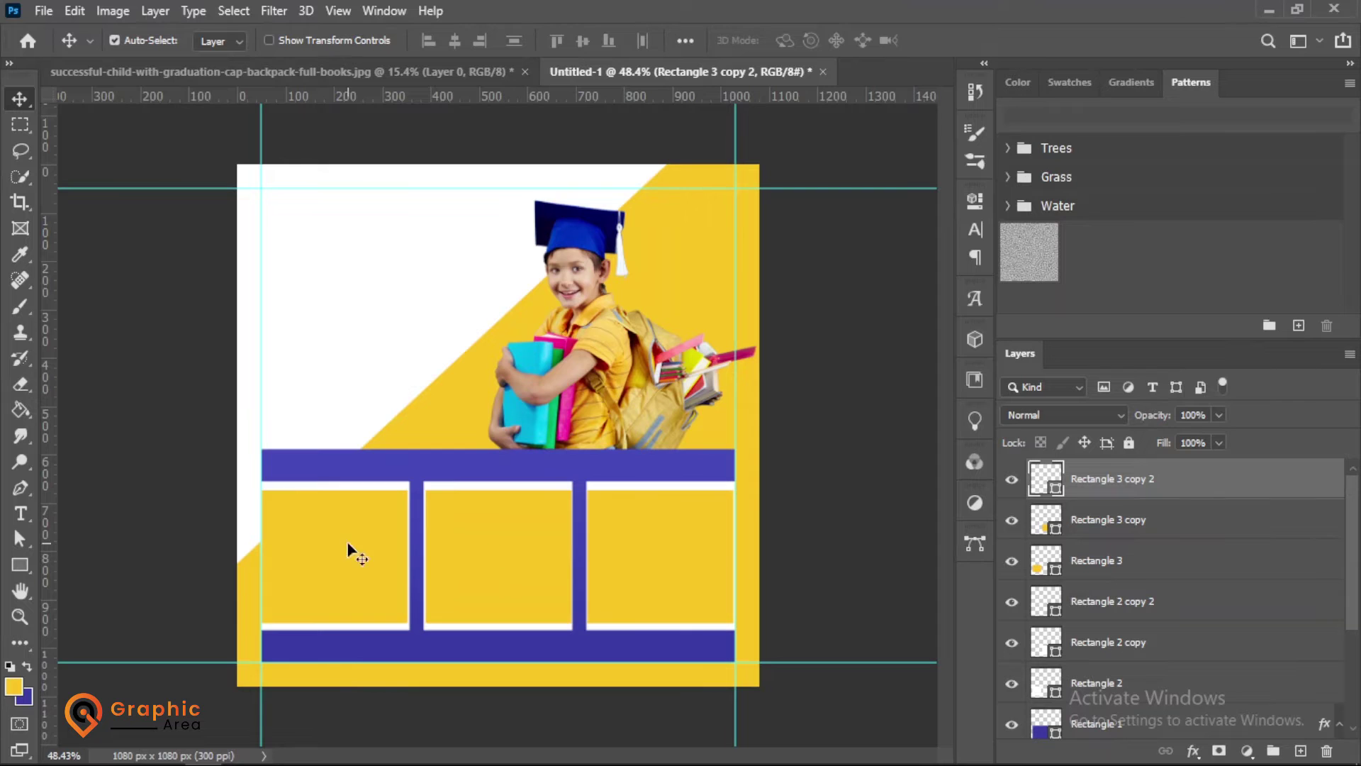
click(337, 577)
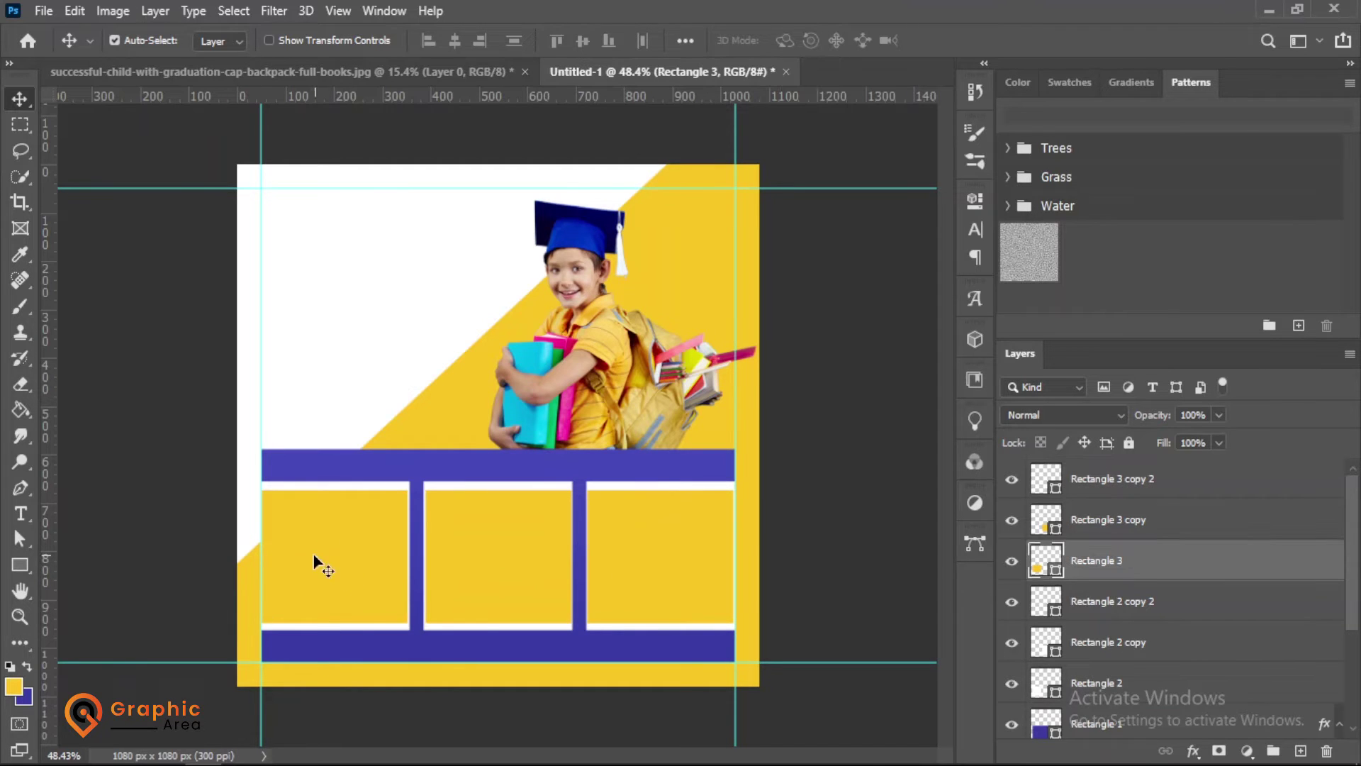
Group the white boxes, the image layers, and the unlocked background separately.
click(1141, 608)
shift+click(1118, 681)
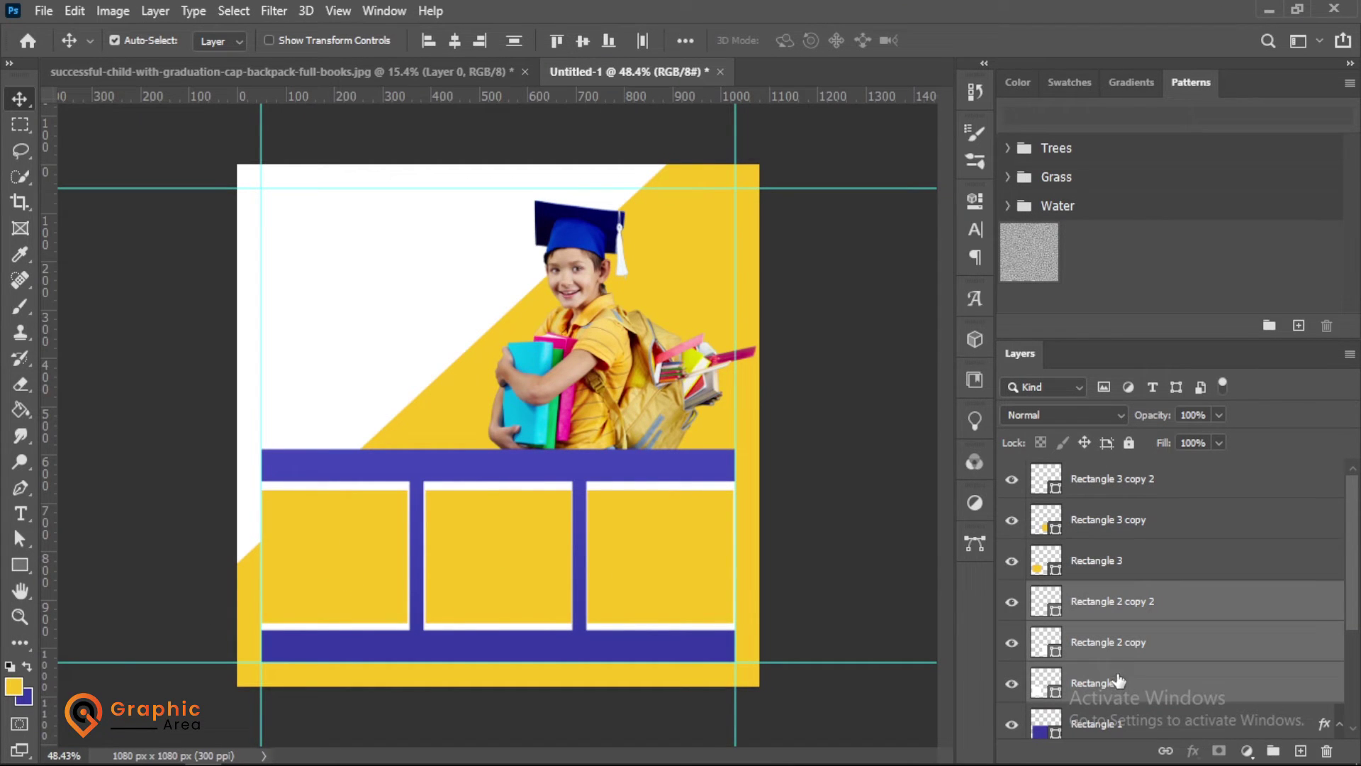
key(ctrl+g)
click(1120, 631)
scroll(1121, 656, down, 2)
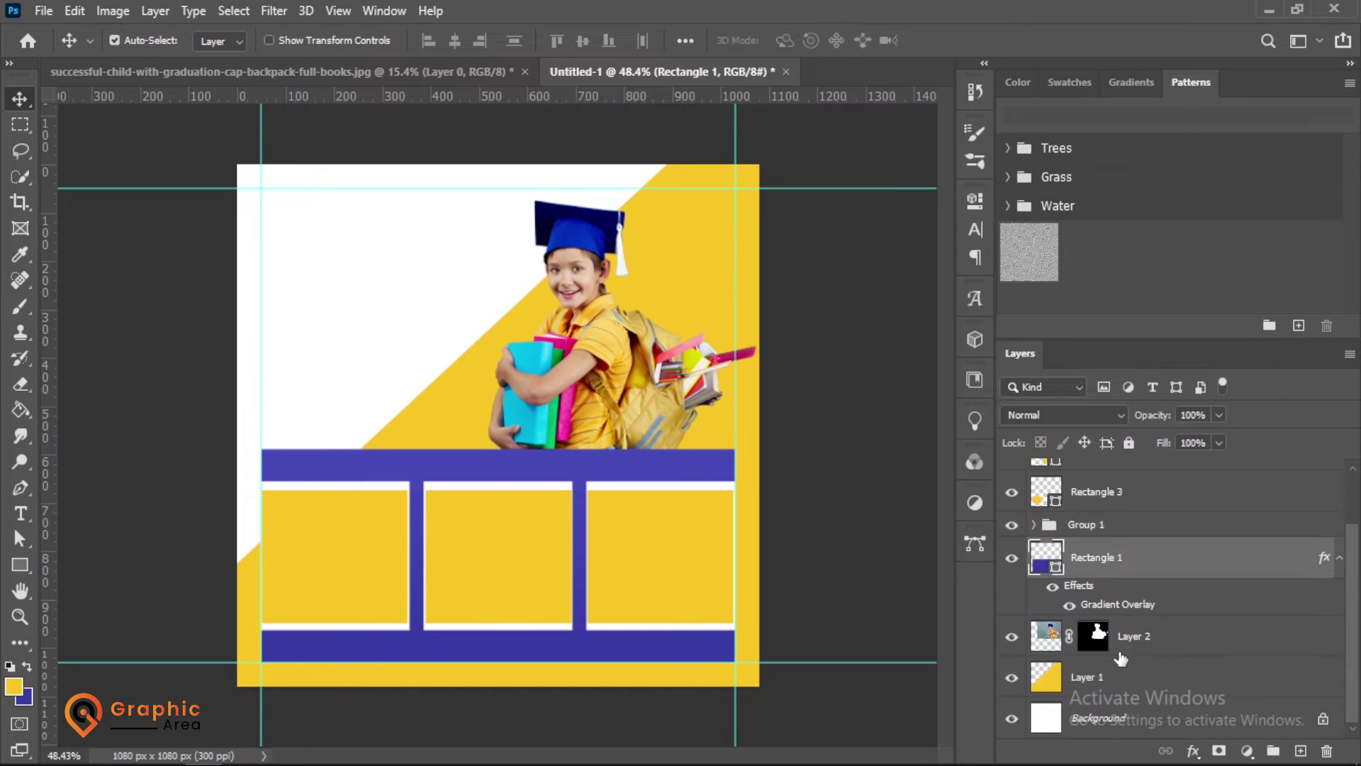
shift+click(1115, 679)
key(ctrl+g)
alt+double_click(1086, 661)
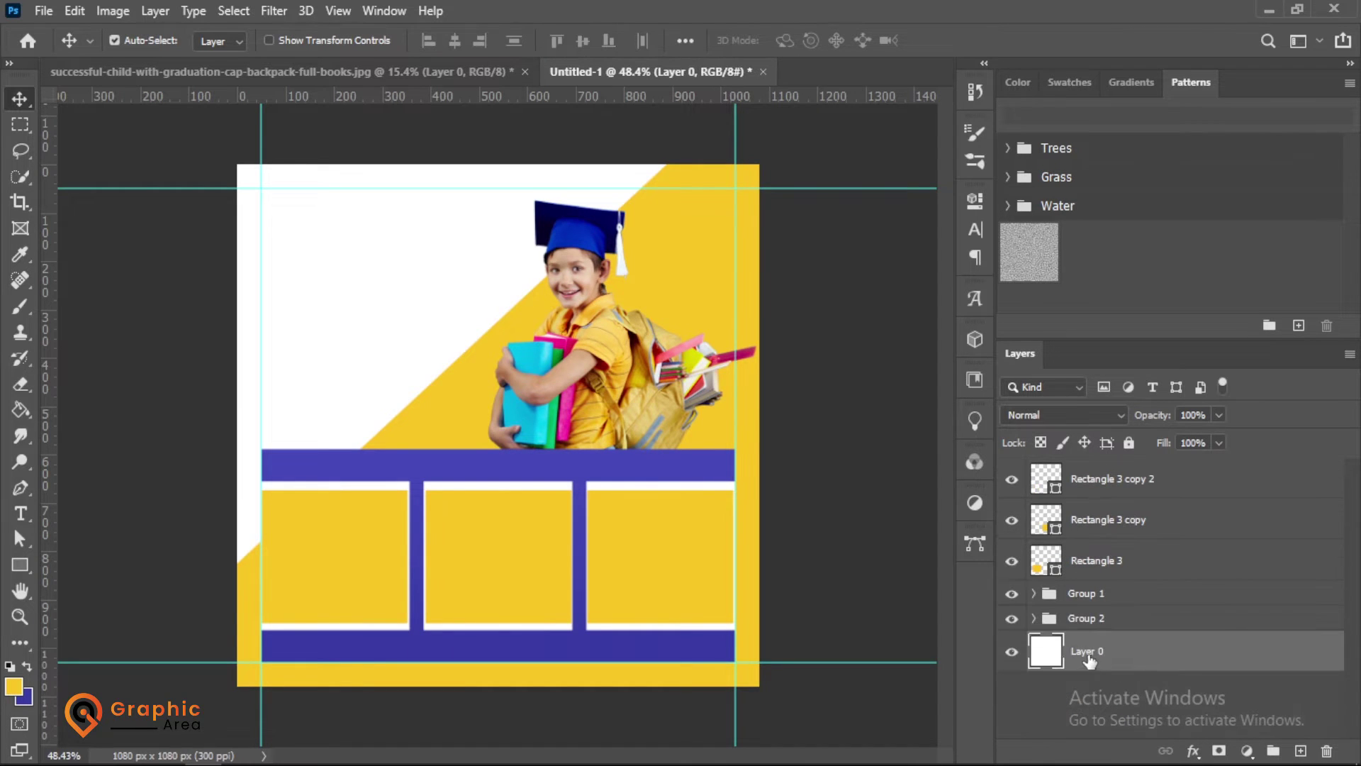
key(ctrl+g)
Rename the layer groups to BG, IMAGE and SHAPE.
double_click(1088, 643)
key(BackSpace)
key(BackSpace)
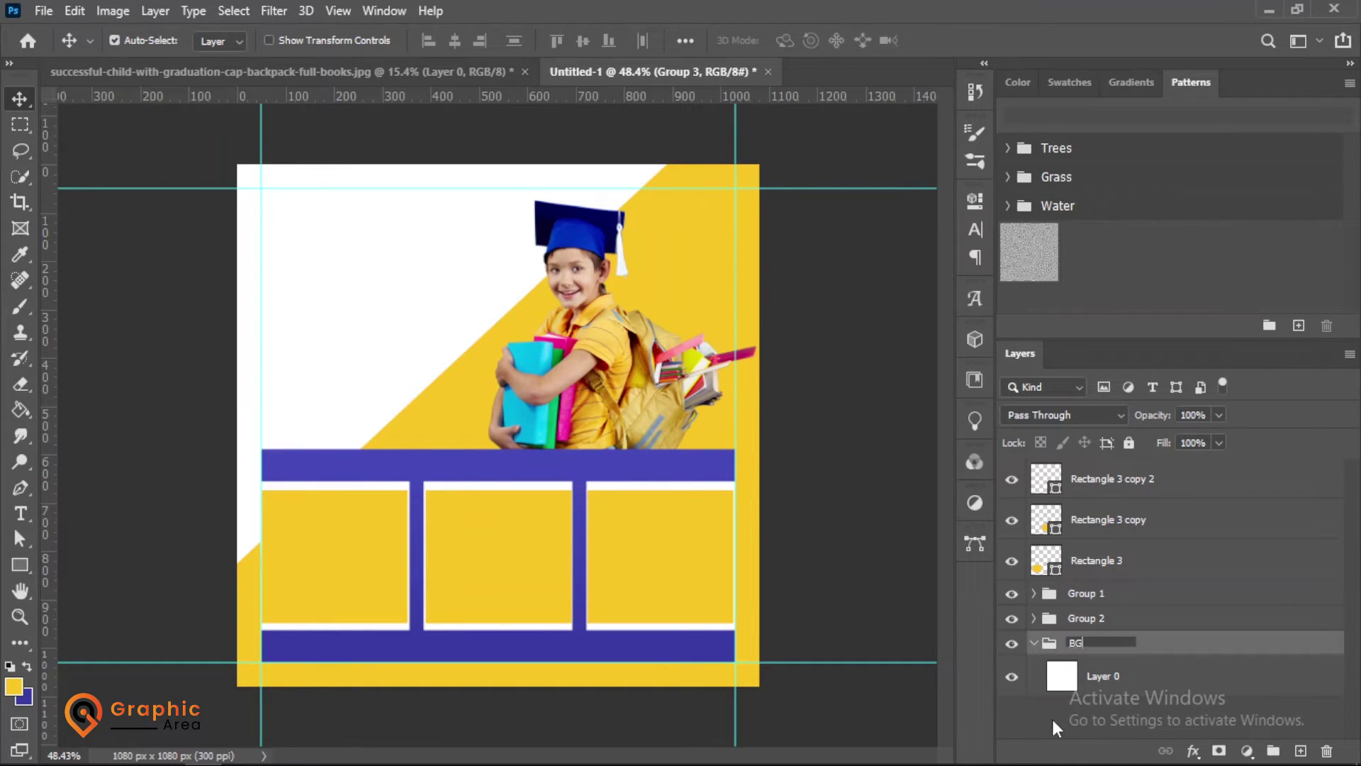
click(1052, 716)
click(1033, 643)
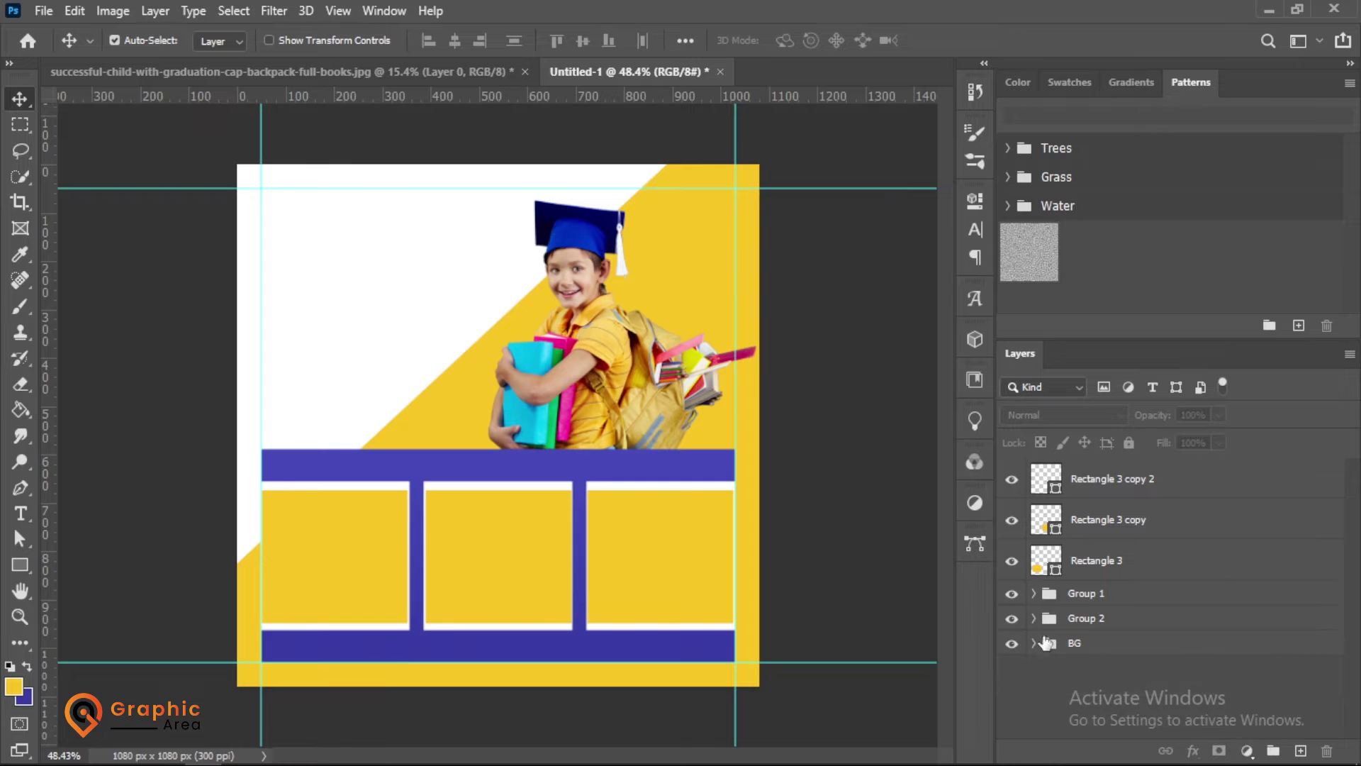
click(1075, 601)
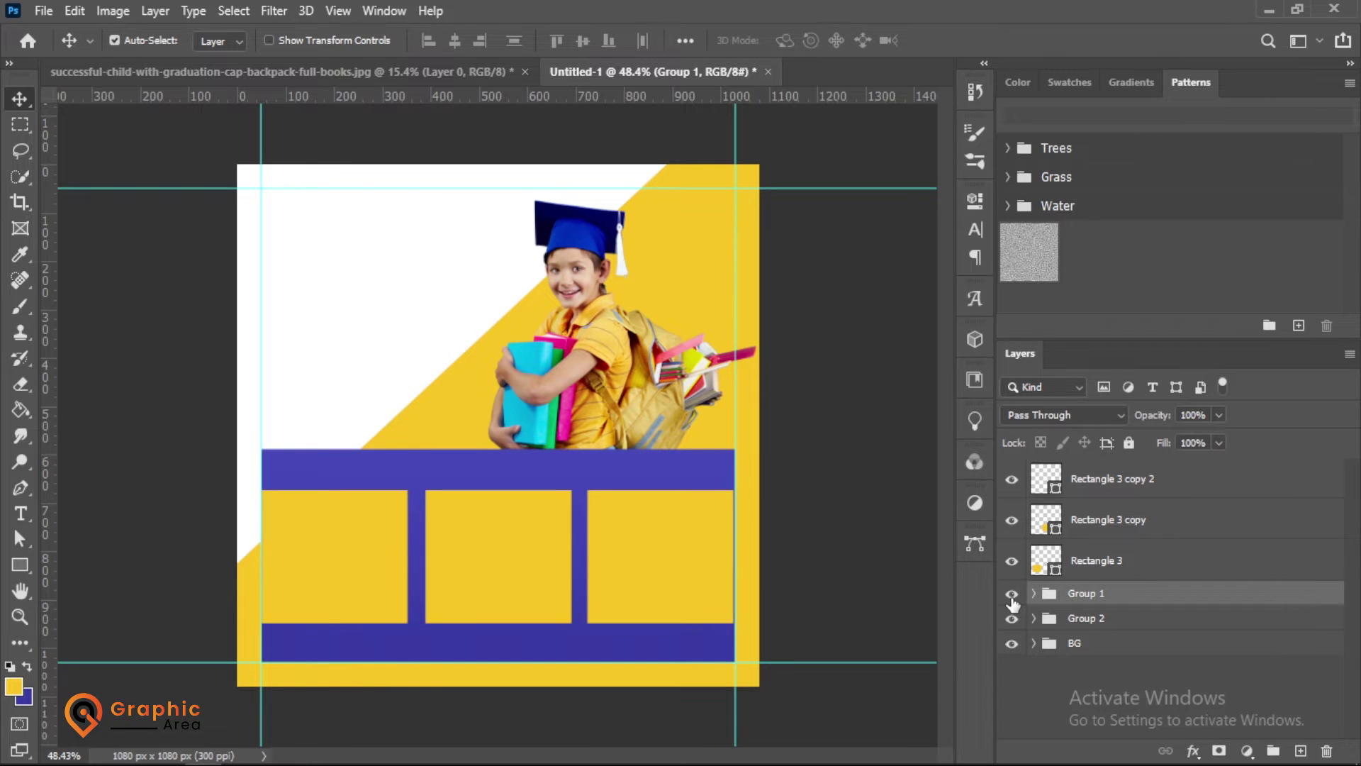
click(1012, 618)
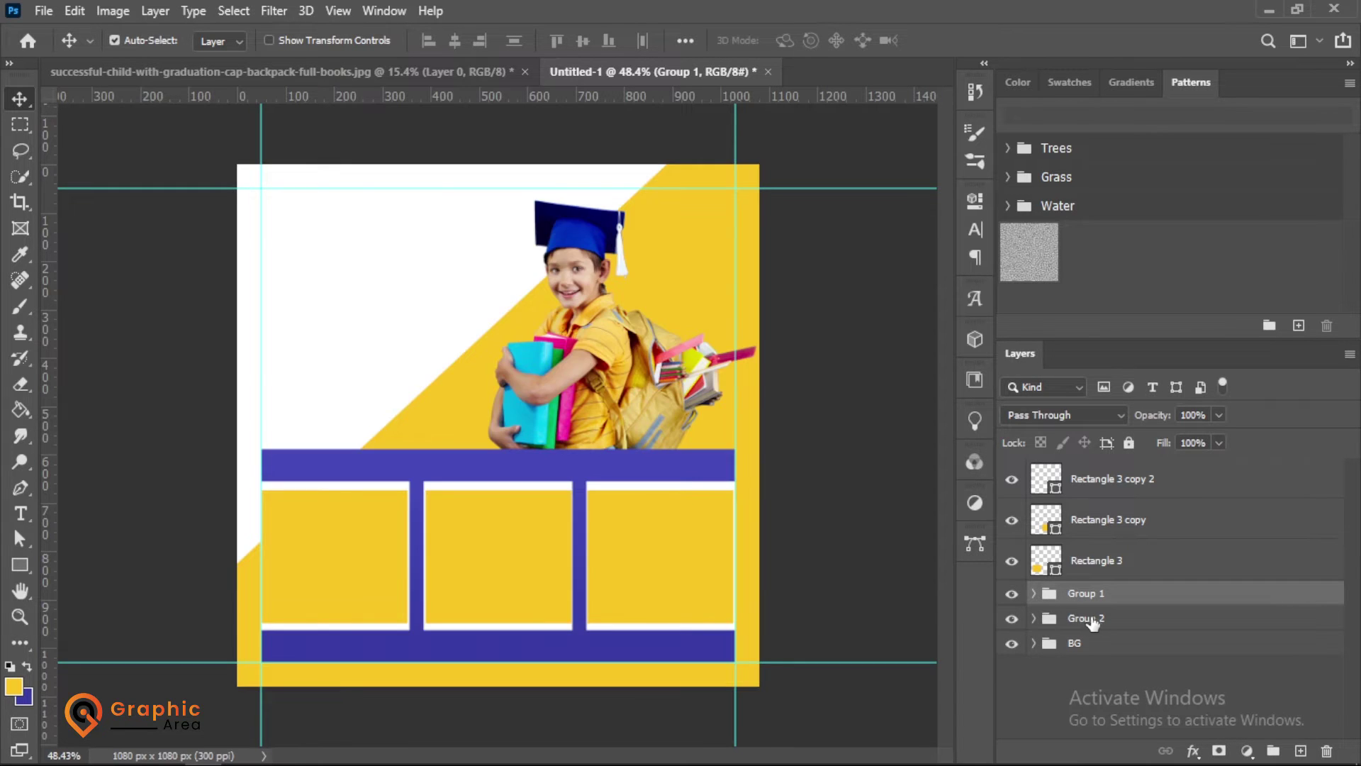
double_click(1095, 617)
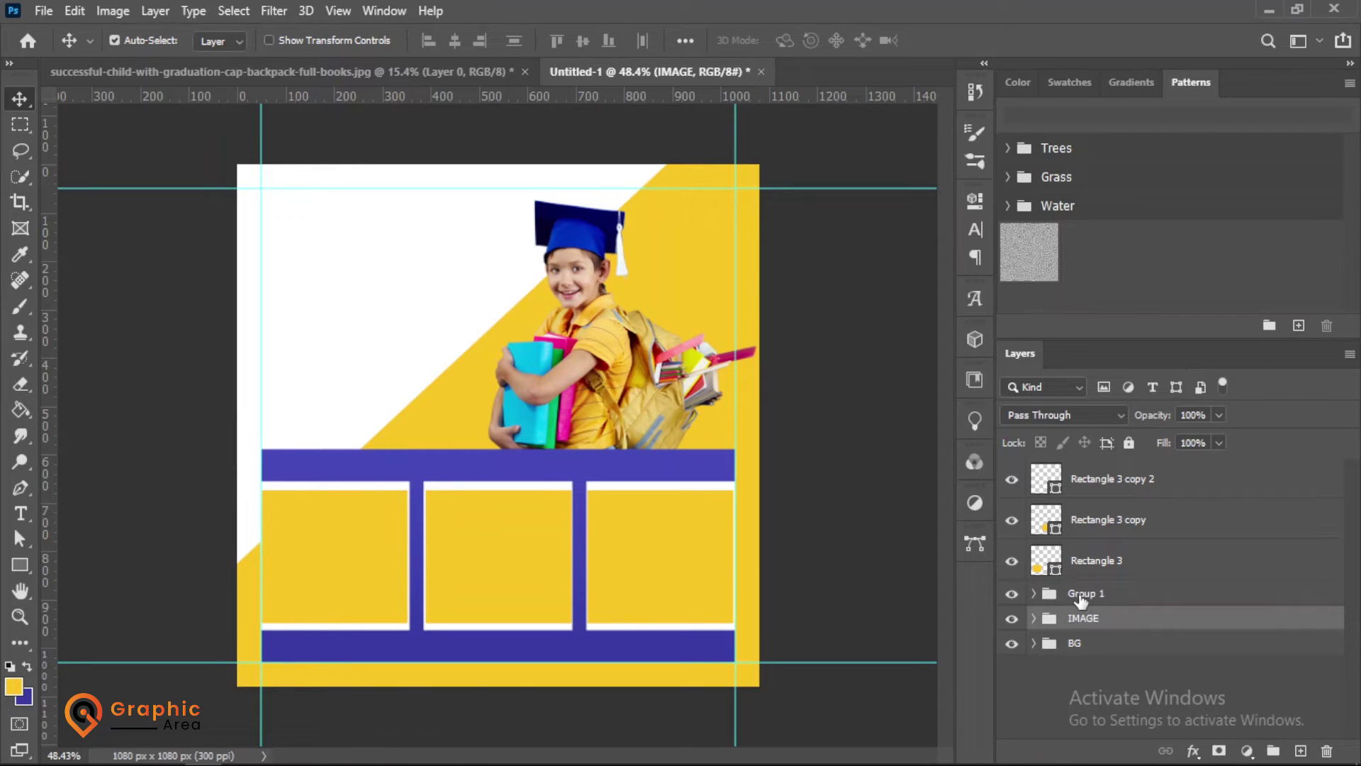
double_click(1080, 594)
text(SHAPE)
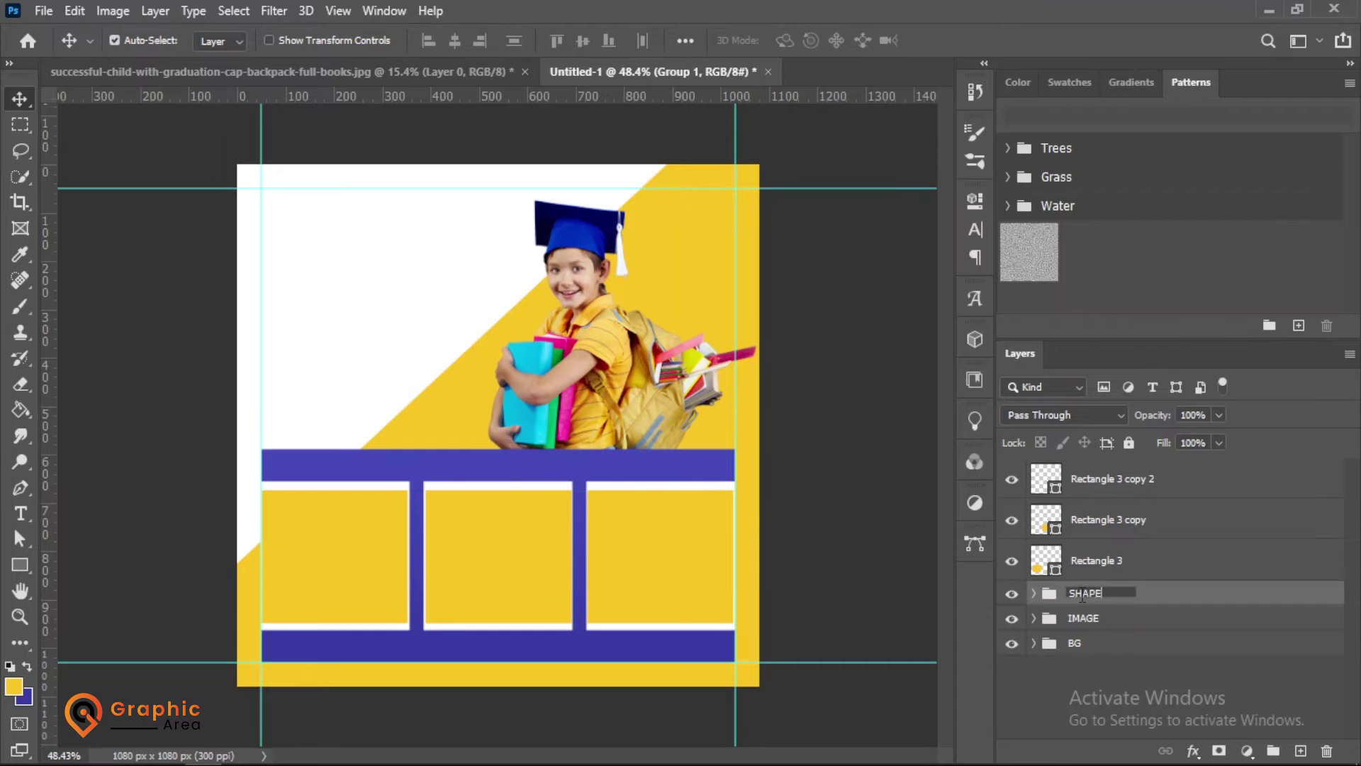
key(Return)
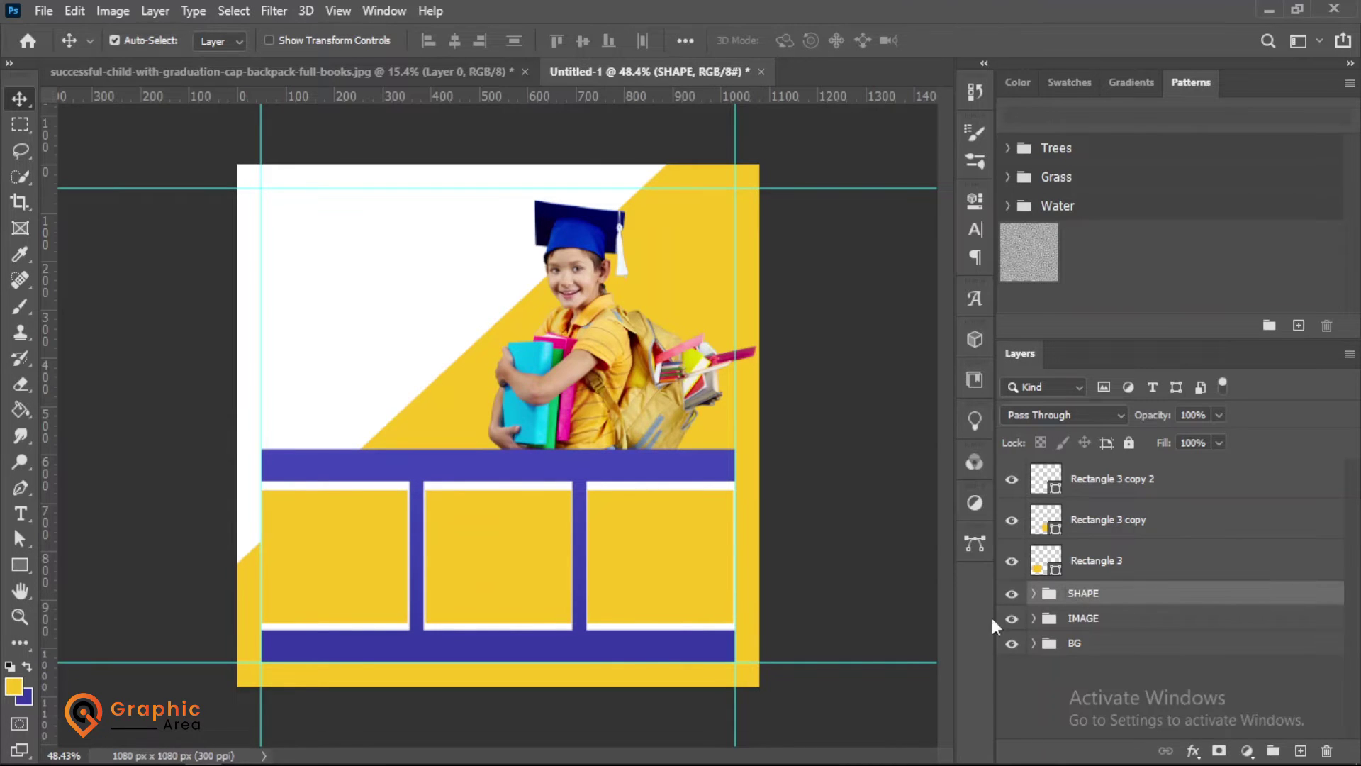
Bring the students photo from the Downloads folder into the poster above Rectangle 3.
click(395, 586)
click(93, 749)
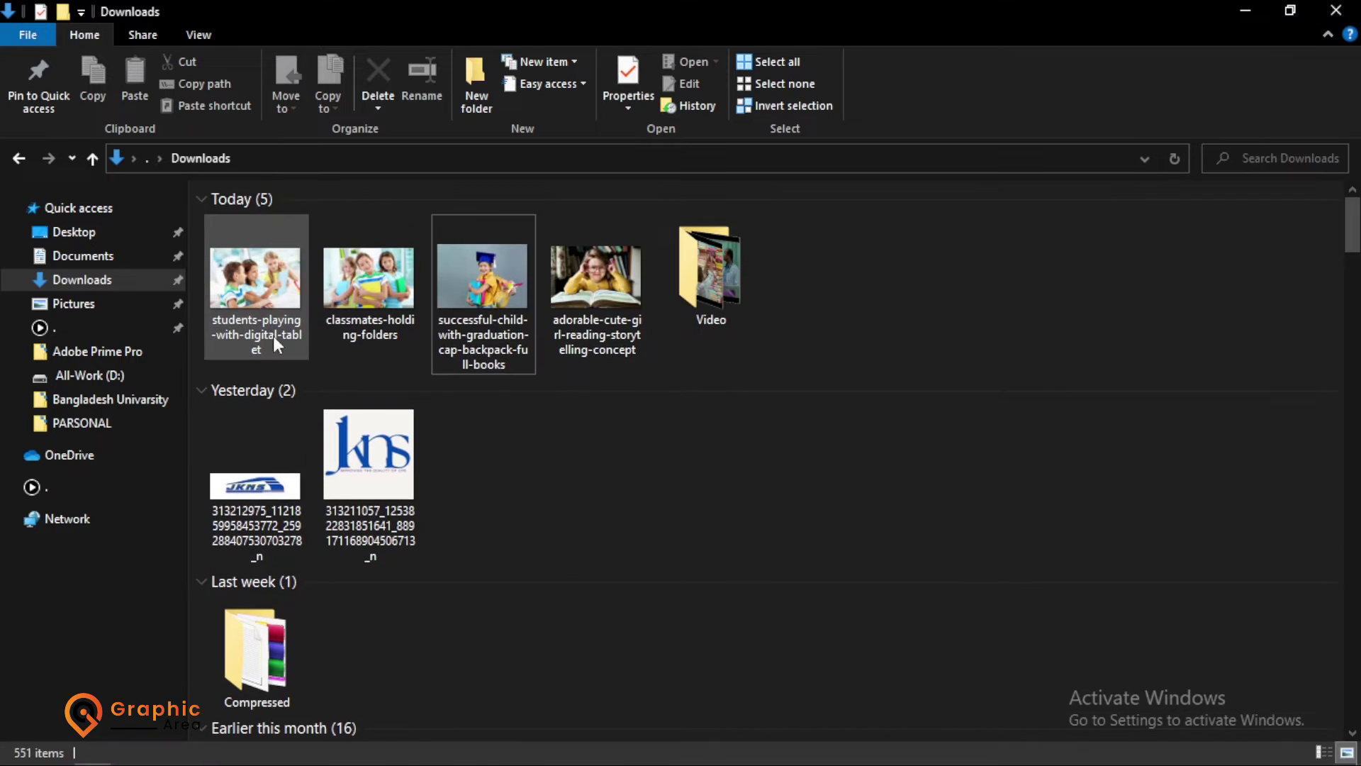
mouse_move(263, 298)
mouse_down()
mouse_move(207, 755)
mouse_move(465, 500)
mouse_up()
Scale the students photo onto the first yellow box, clip it there, and group them.
drag(760, 601, 567, 473)
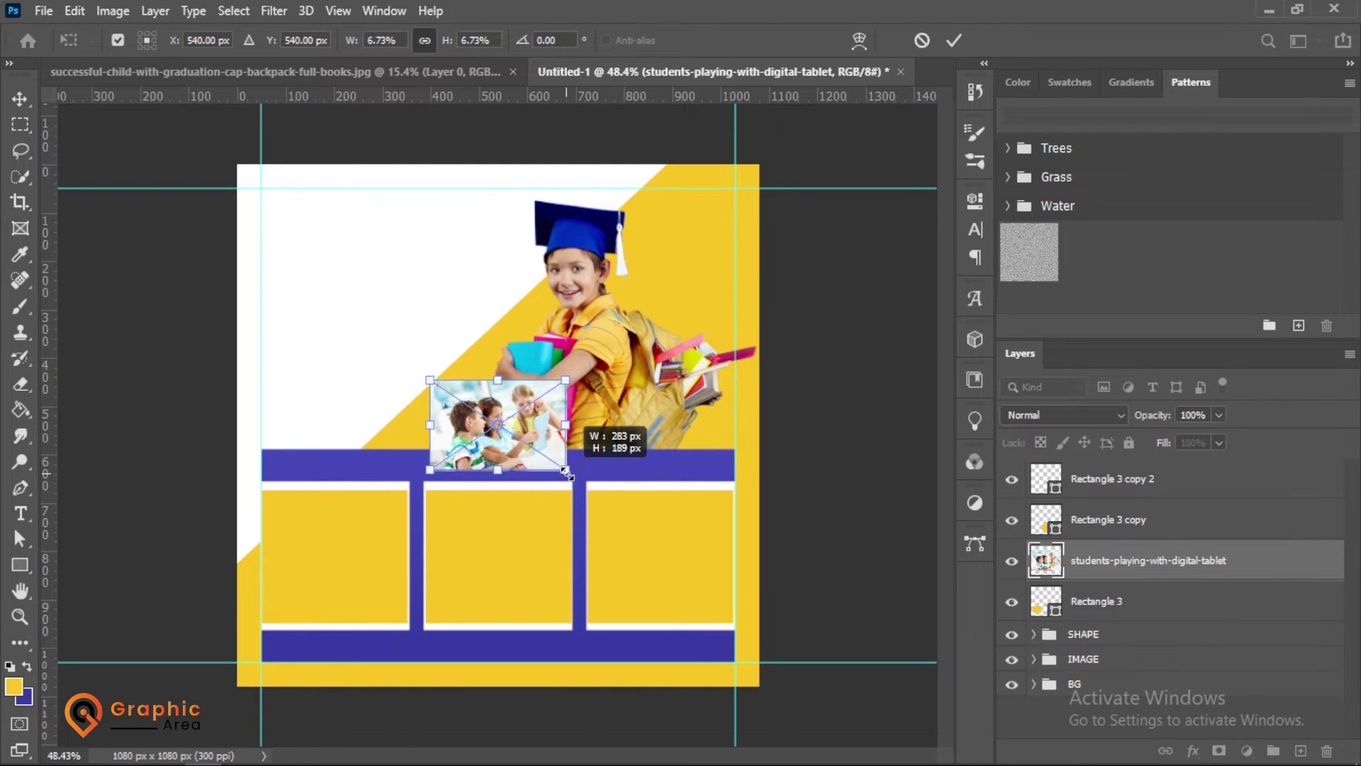
mouse_move(527, 432)
mouse_down()
mouse_move(360, 559)
mouse_move(442, 629)
mouse_up()
click(954, 40)
right_click(1119, 567)
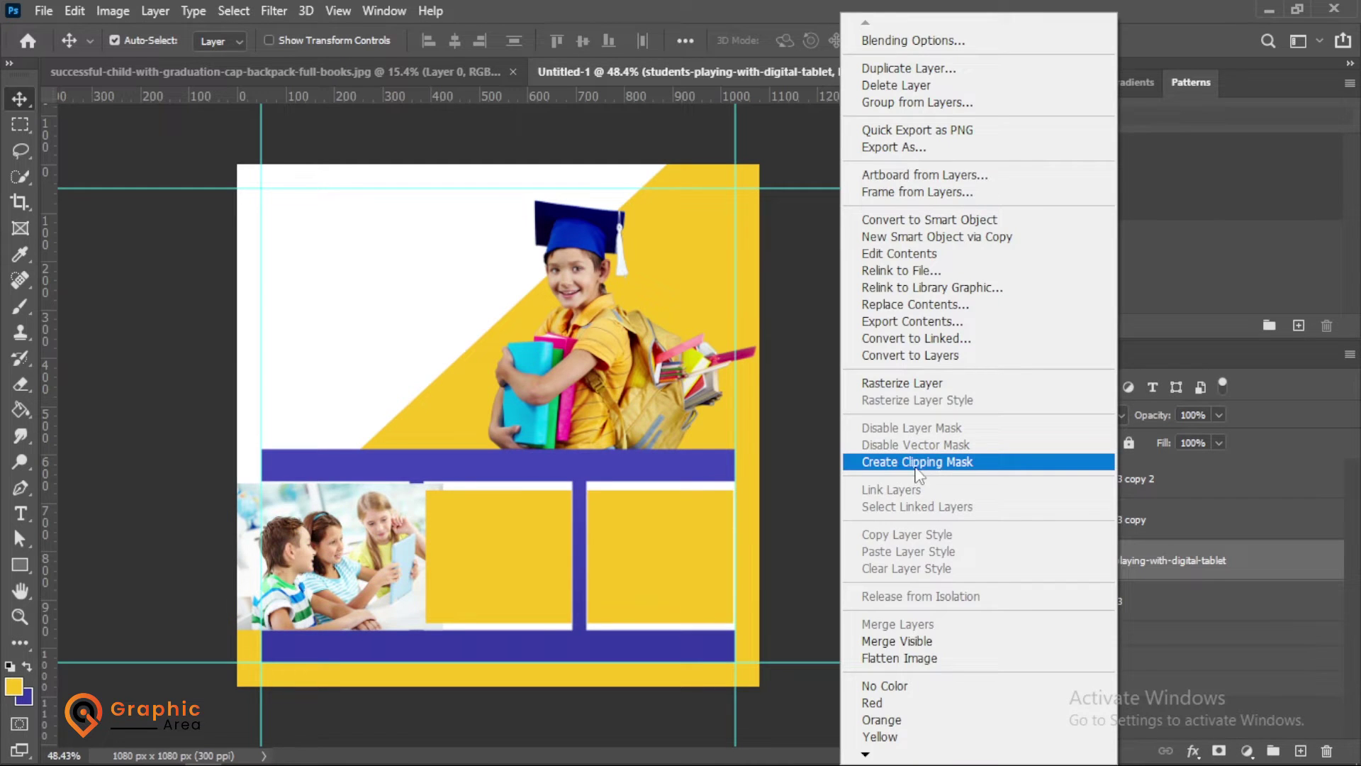
click(914, 462)
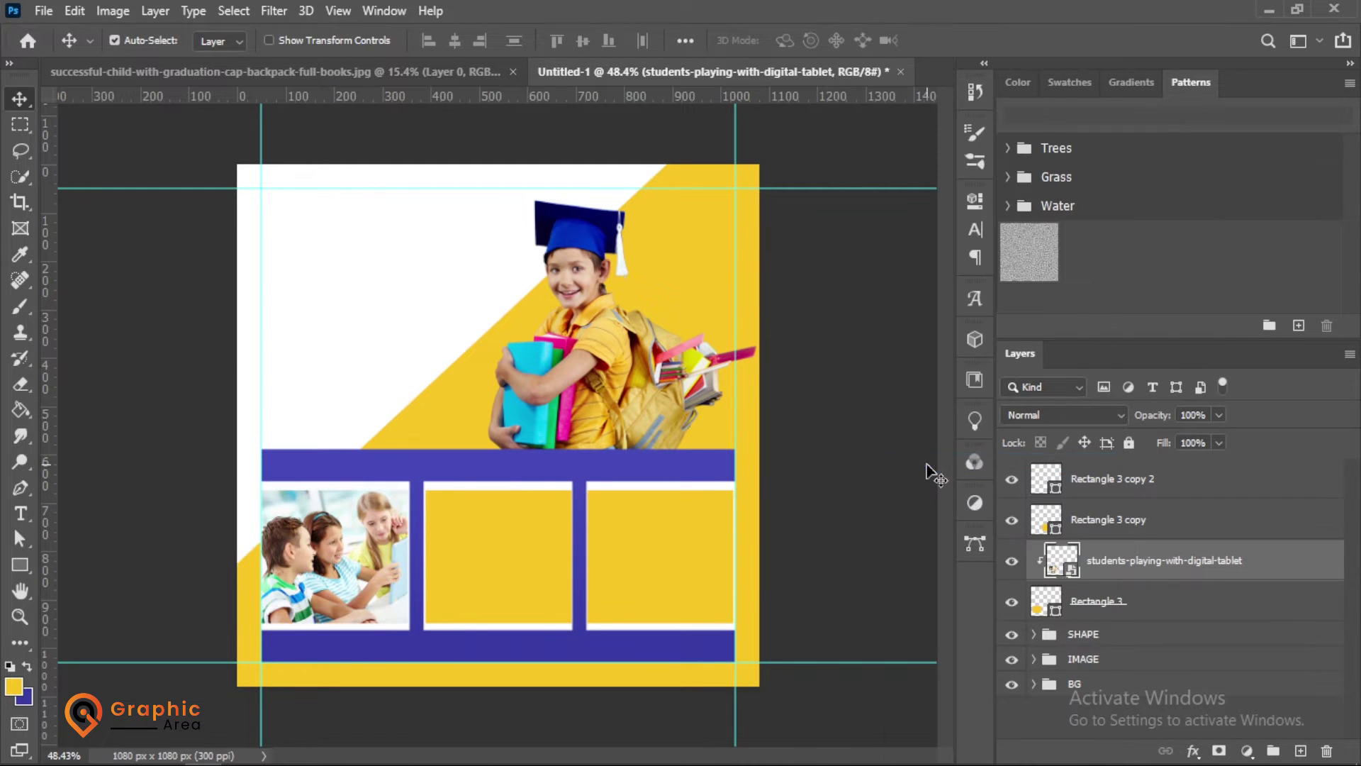
shift+click(1117, 602)
key(ctrl+g)
click(1084, 521)
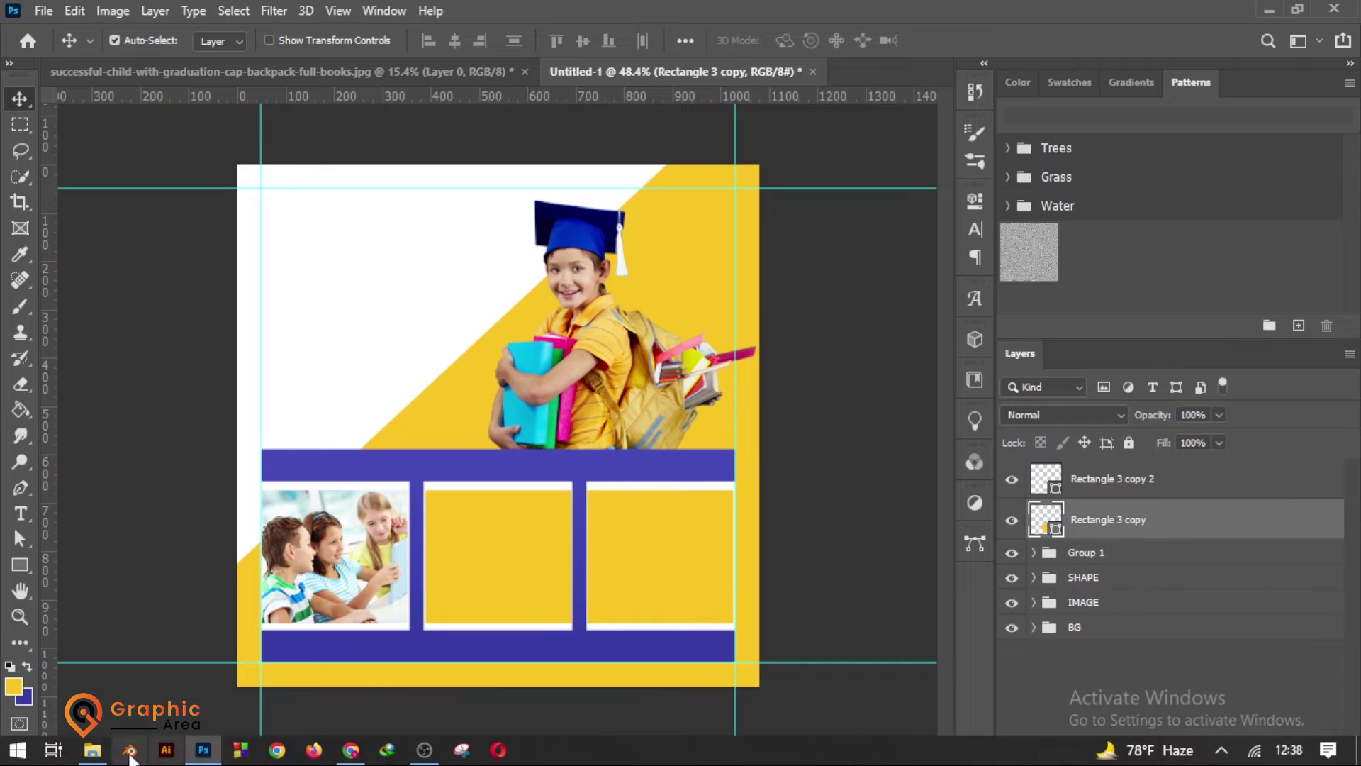
Place the classmates photo, clip it into the middle box, and scale it to fill.
click(92, 750)
click(203, 750)
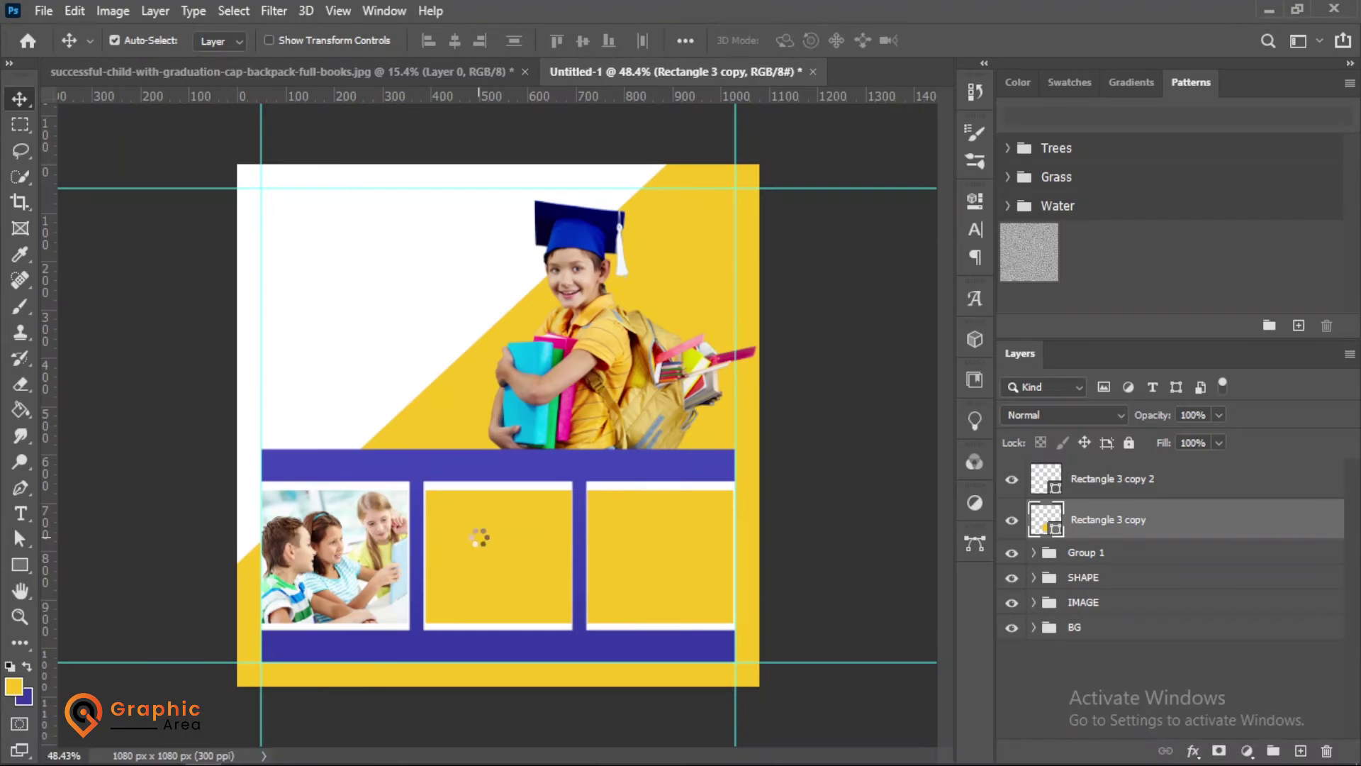
key(Return)
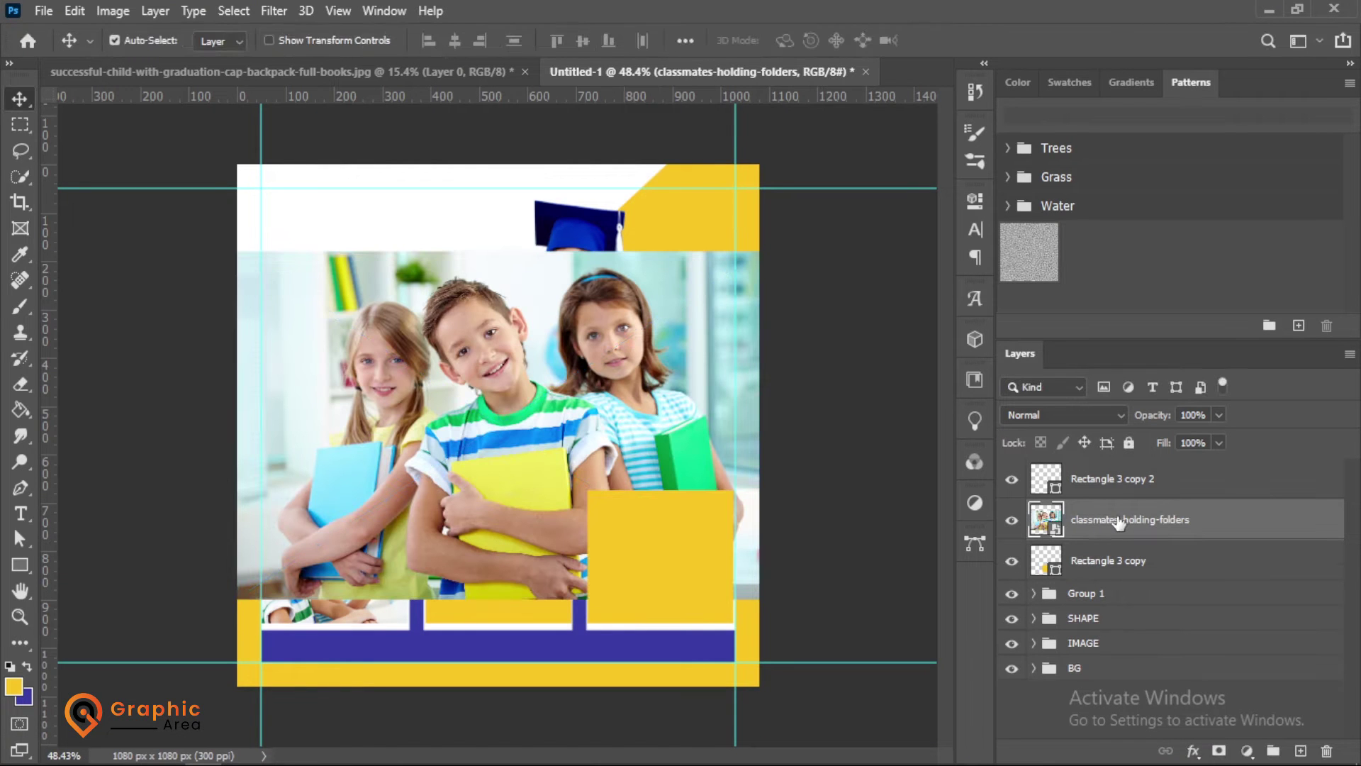
right_click(1120, 523)
click(922, 464)
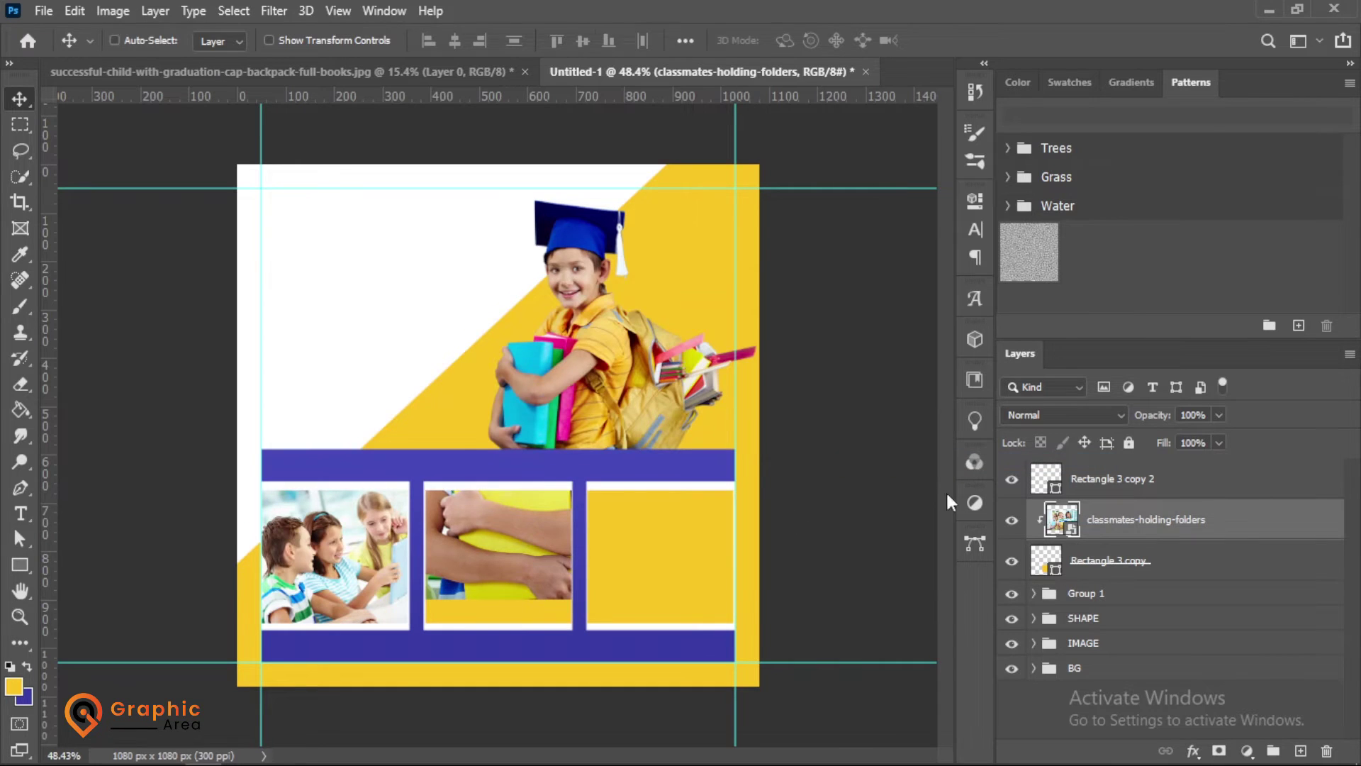
key(ctrl+t)
mouse_move(758, 592)
mouse_down()
mouse_move(744, 541)
mouse_move(496, 546)
mouse_move(494, 655)
mouse_up()
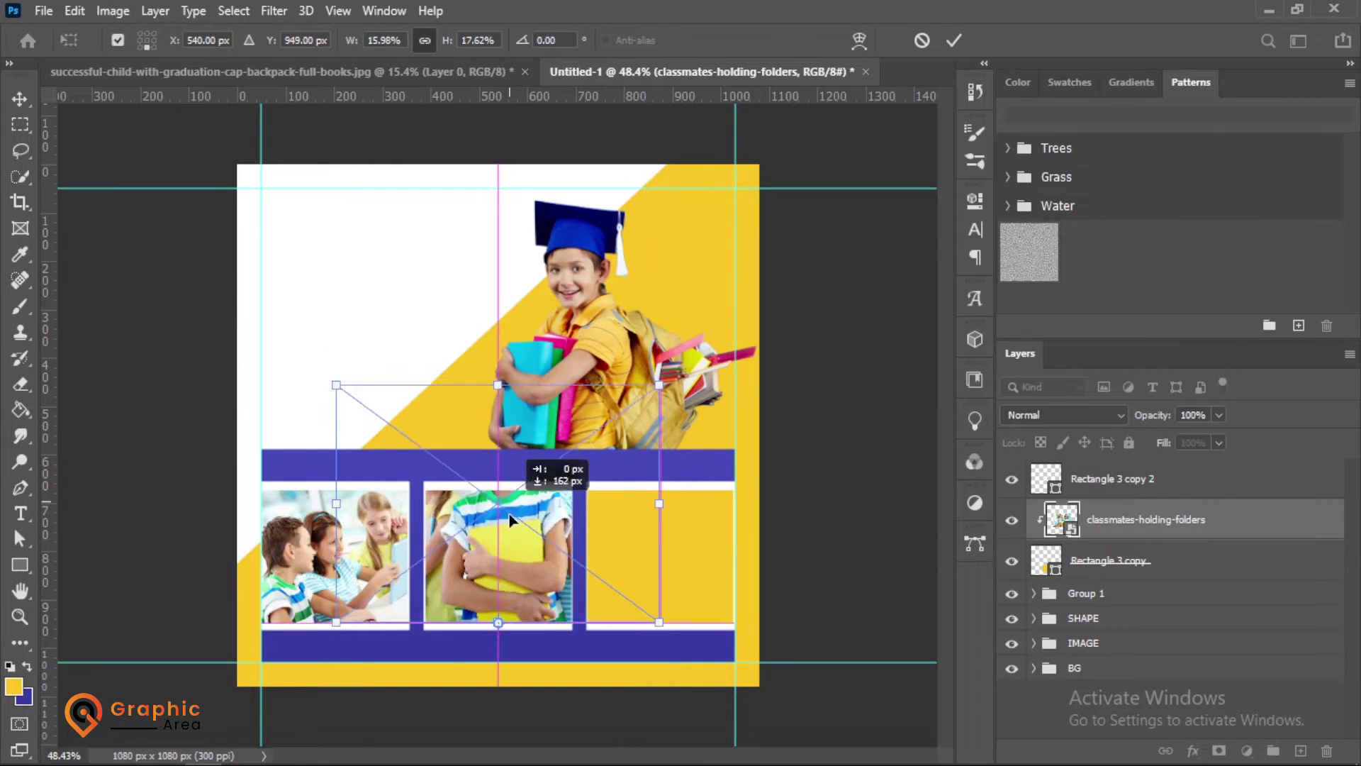
drag(659, 647, 589, 597)
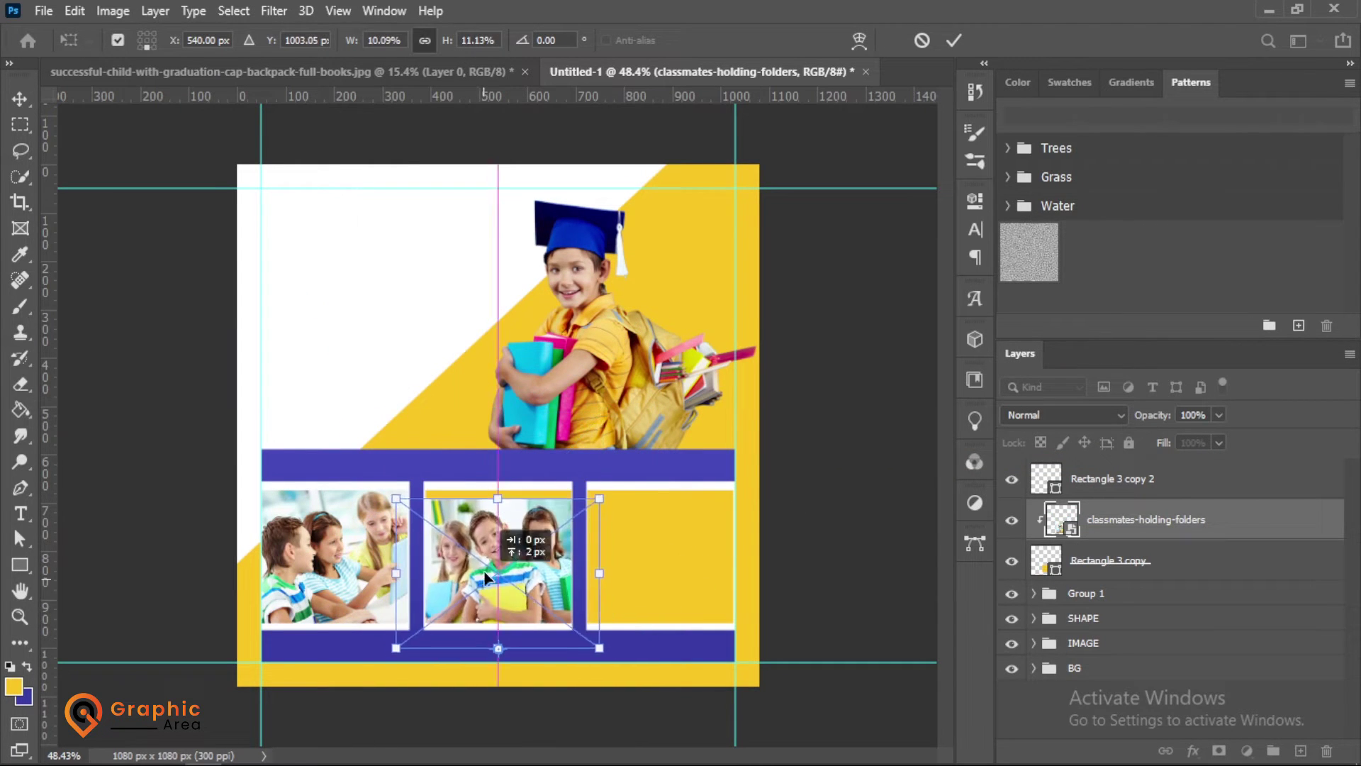
drag(497, 567, 496, 533)
key(Return)
Group the classmates photo with its middle box.
click(1112, 478)
click(1146, 519)
shift+click(1109, 560)
key(ctrl+g)
click(1112, 479)
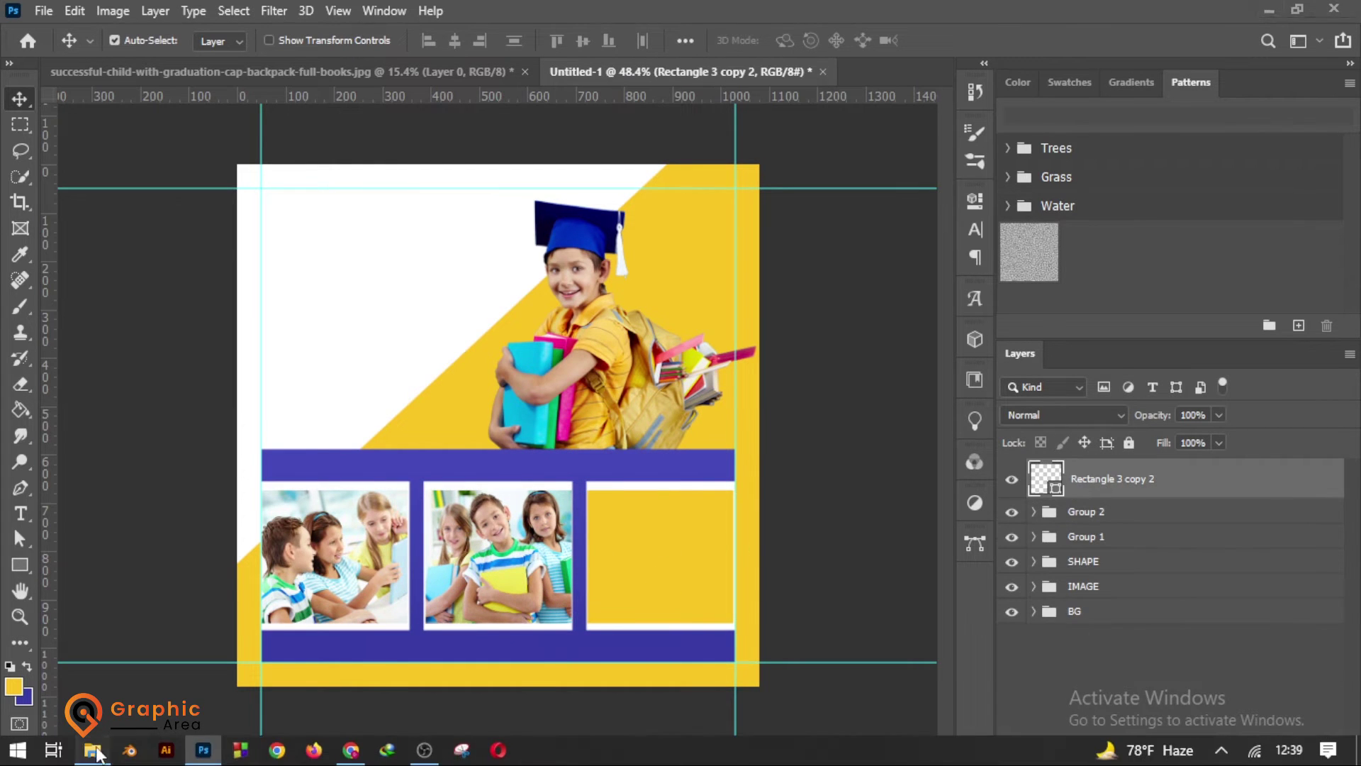
Bring in the reading-girl photo, shrunk and positioned over the right box.
click(92, 751)
mouse_move(597, 263)
mouse_down()
mouse_move(563, 541)
mouse_move(597, 538)
mouse_up()
drag(759, 603, 606, 500)
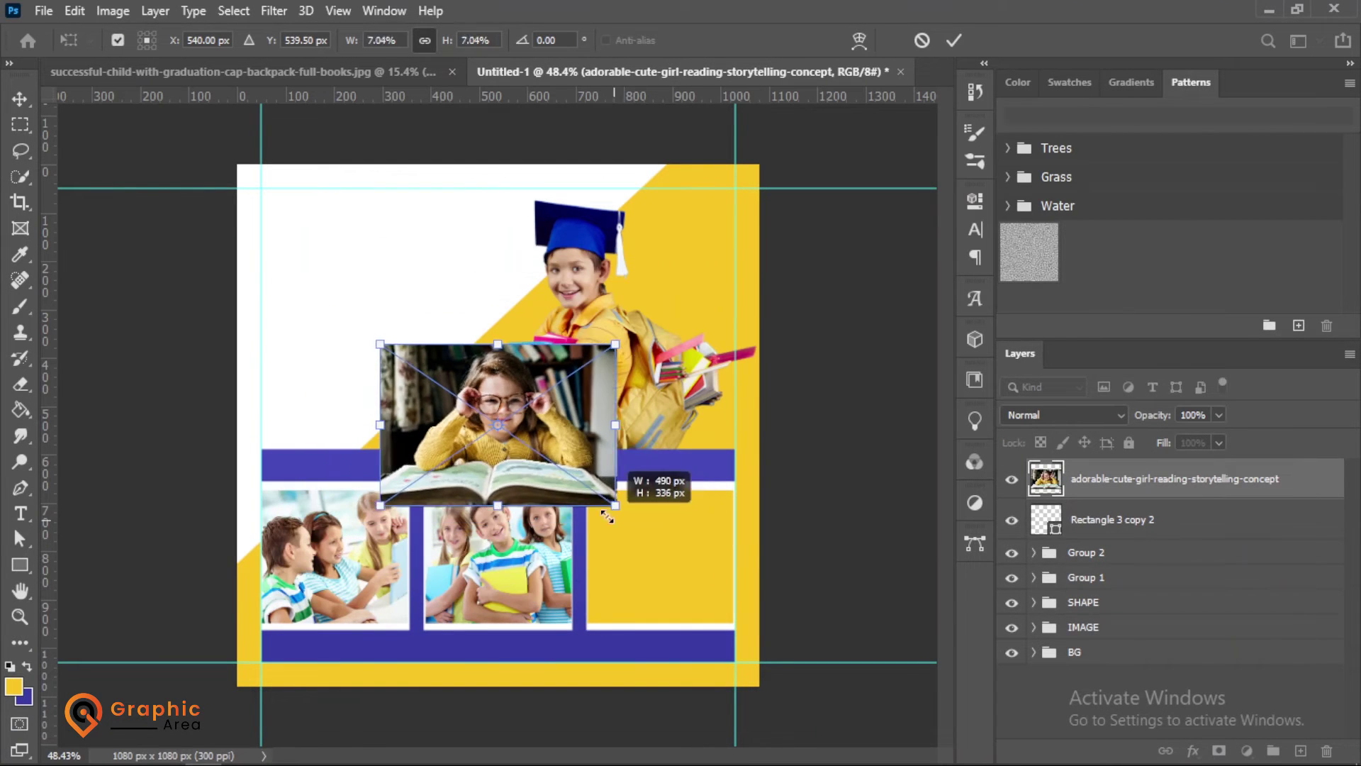
drag(531, 425, 654, 555)
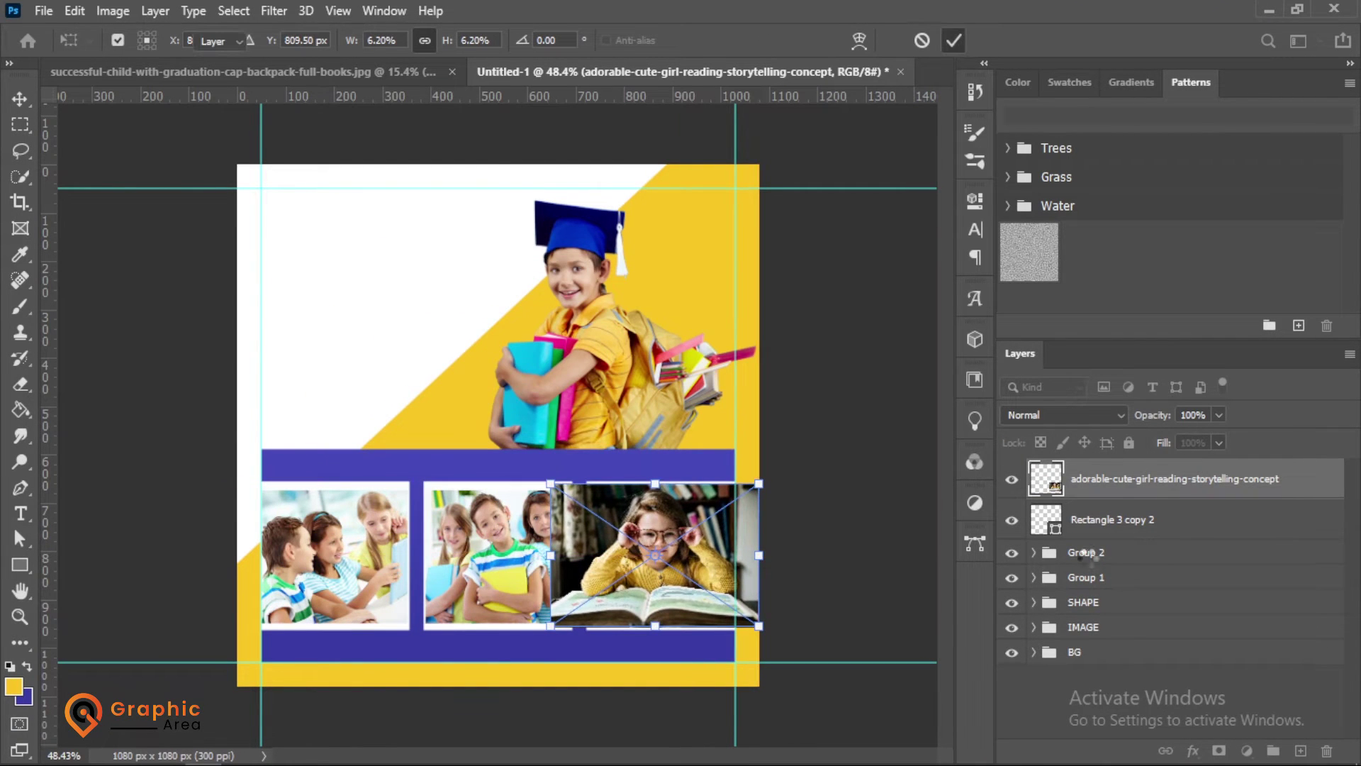
key(Return)
Clip the reading-girl photo into the right box and group them together.
right_click(1103, 476)
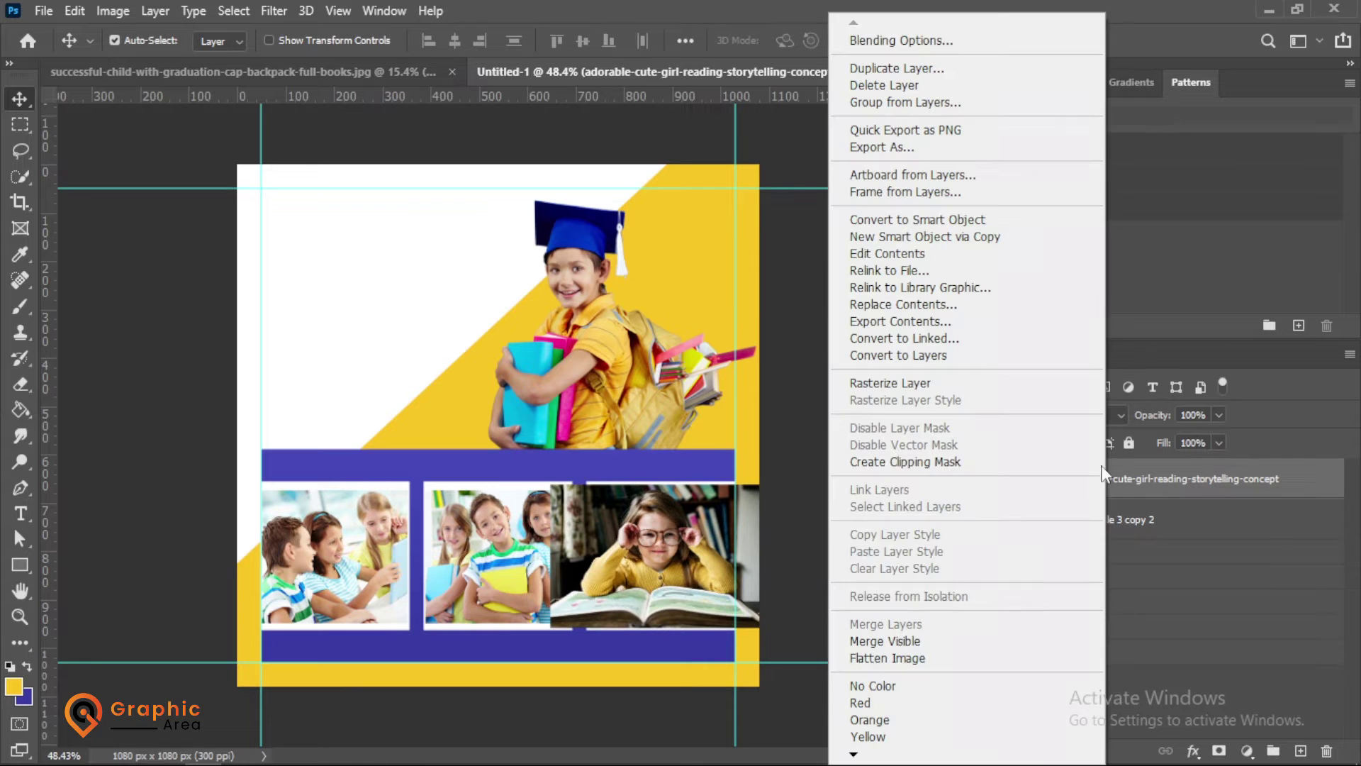
click(907, 462)
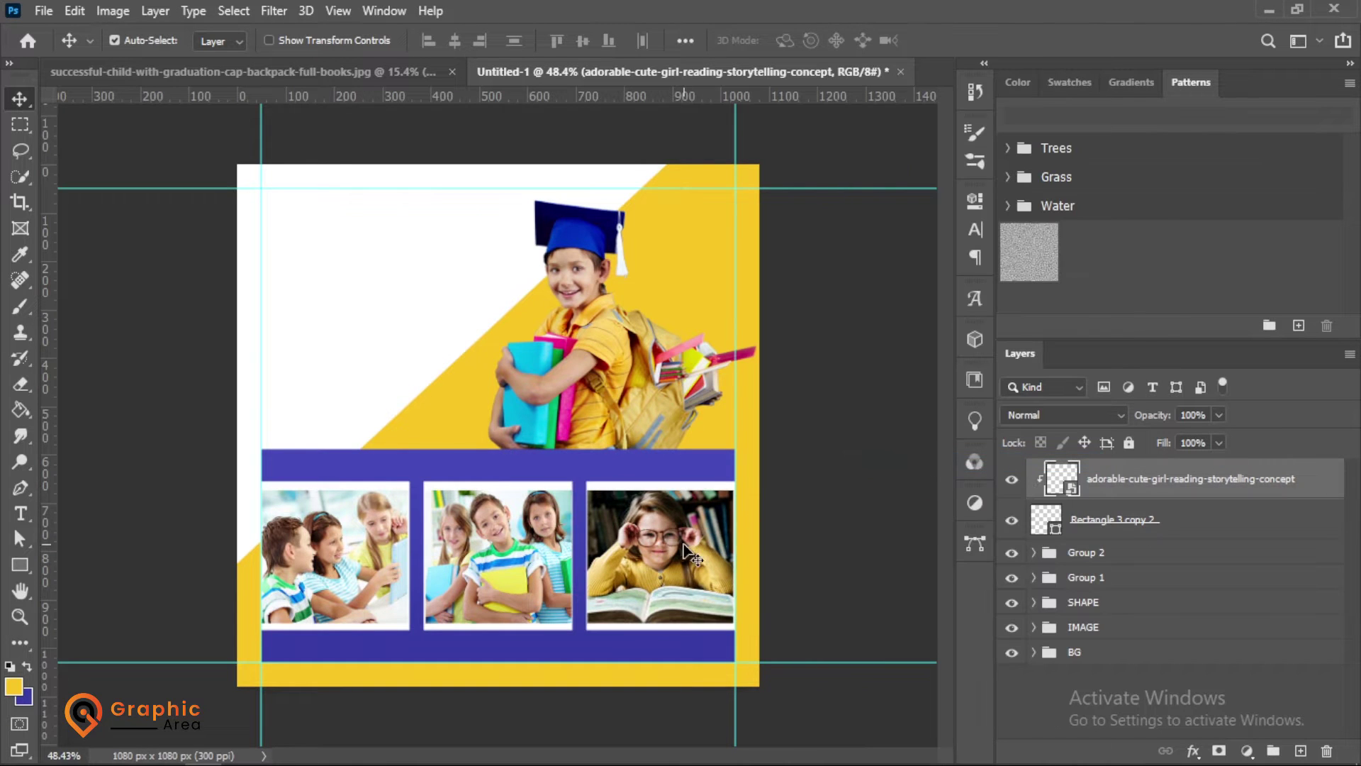
shift+click(1119, 527)
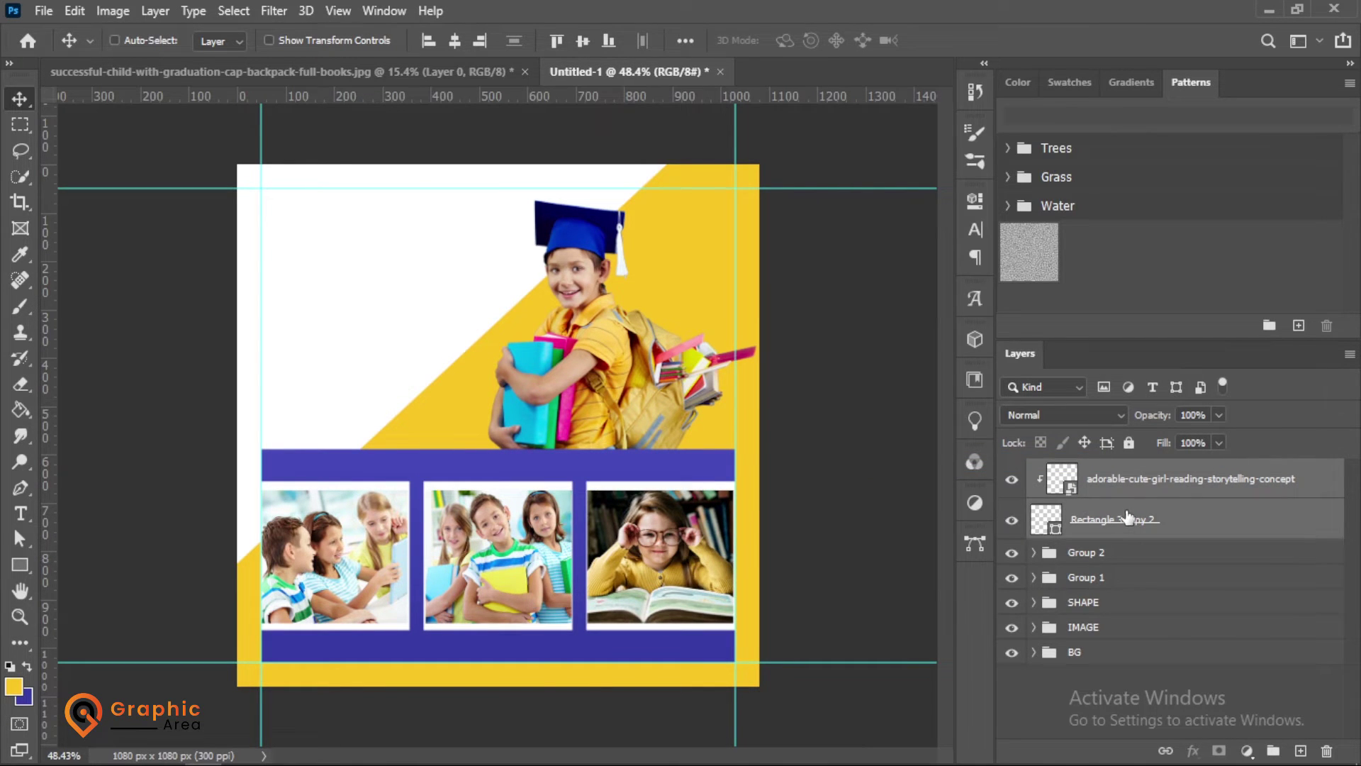
key(ctrl+g)
shift+click(1109, 527)
Combine the three photo groups into one group named KIDSS.
key(ctrl+g)
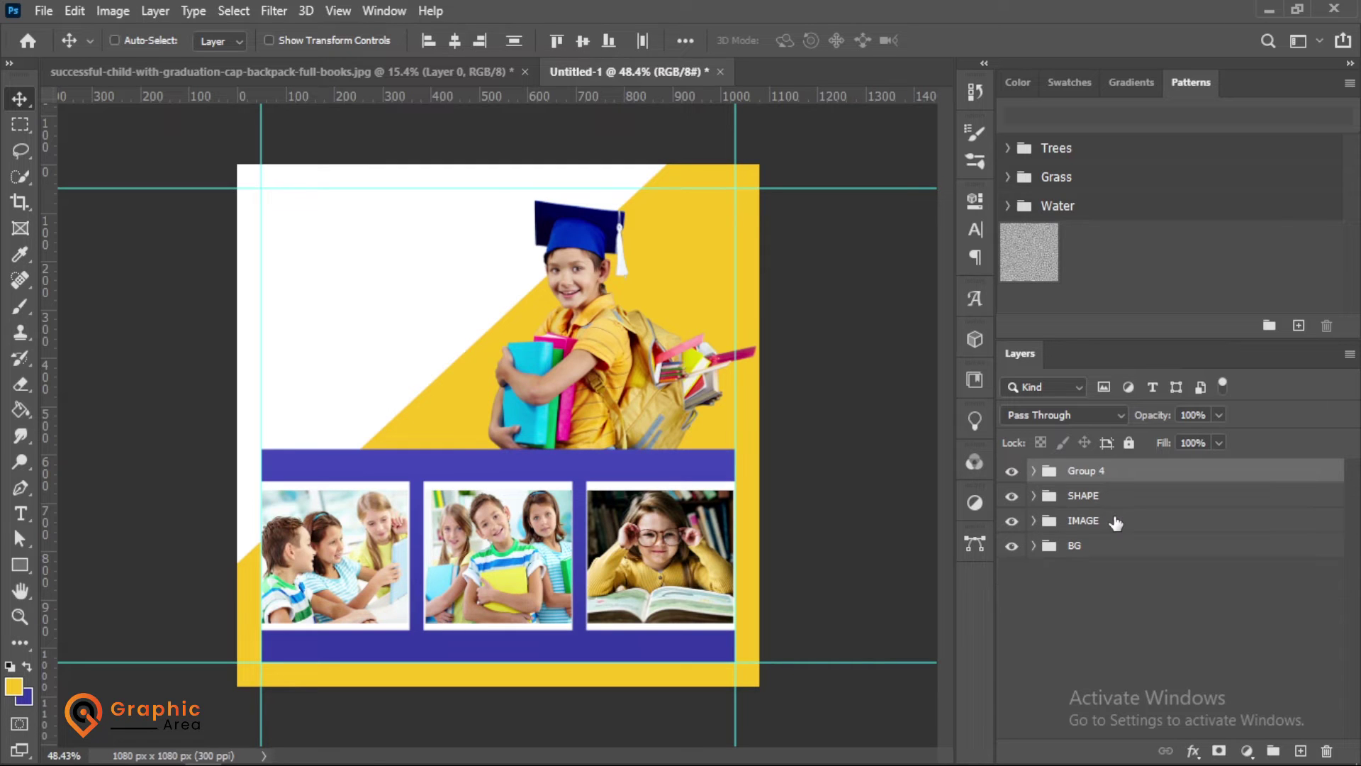
text(KIDS)
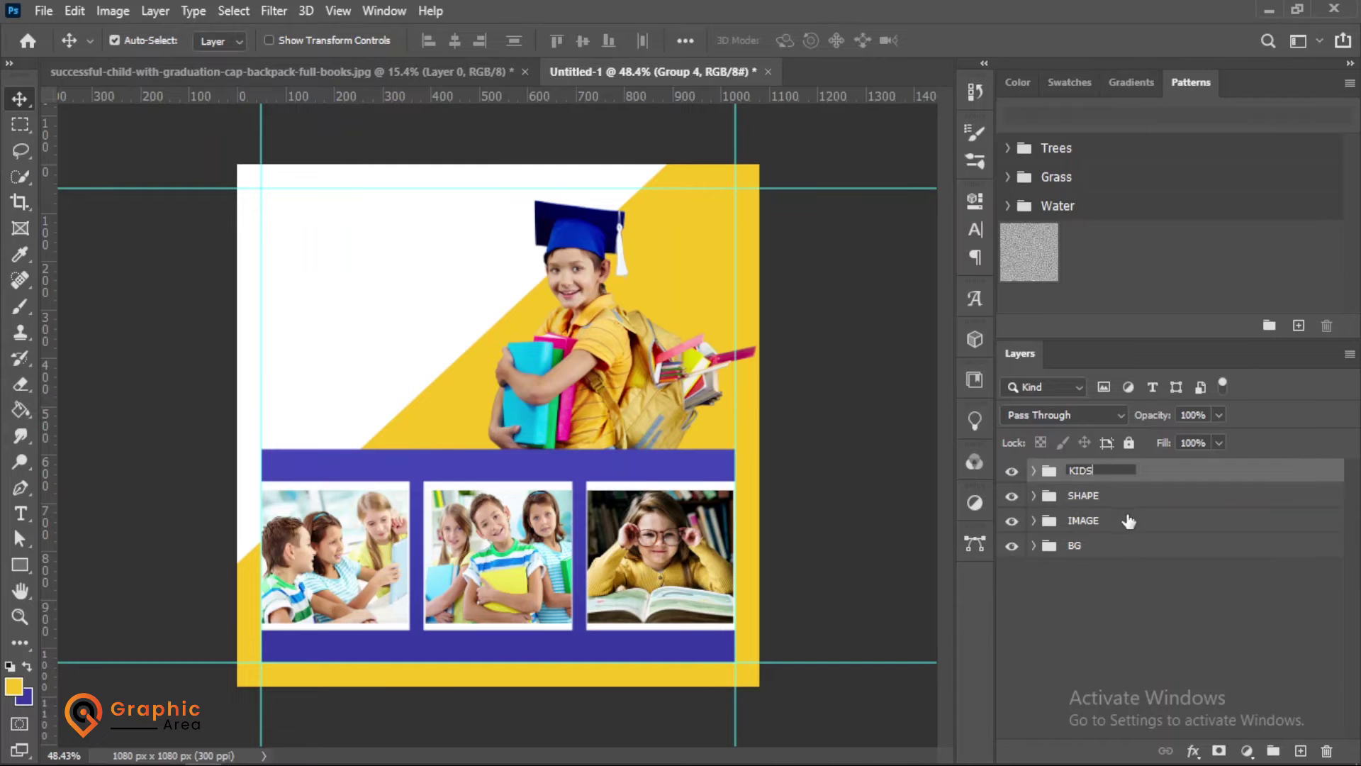
click(1106, 611)
Make the blue bar Rectangle 1 taller by raising its top edge.
click(497, 461)
key(ctrl+t)
drag(498, 449, 502, 425)
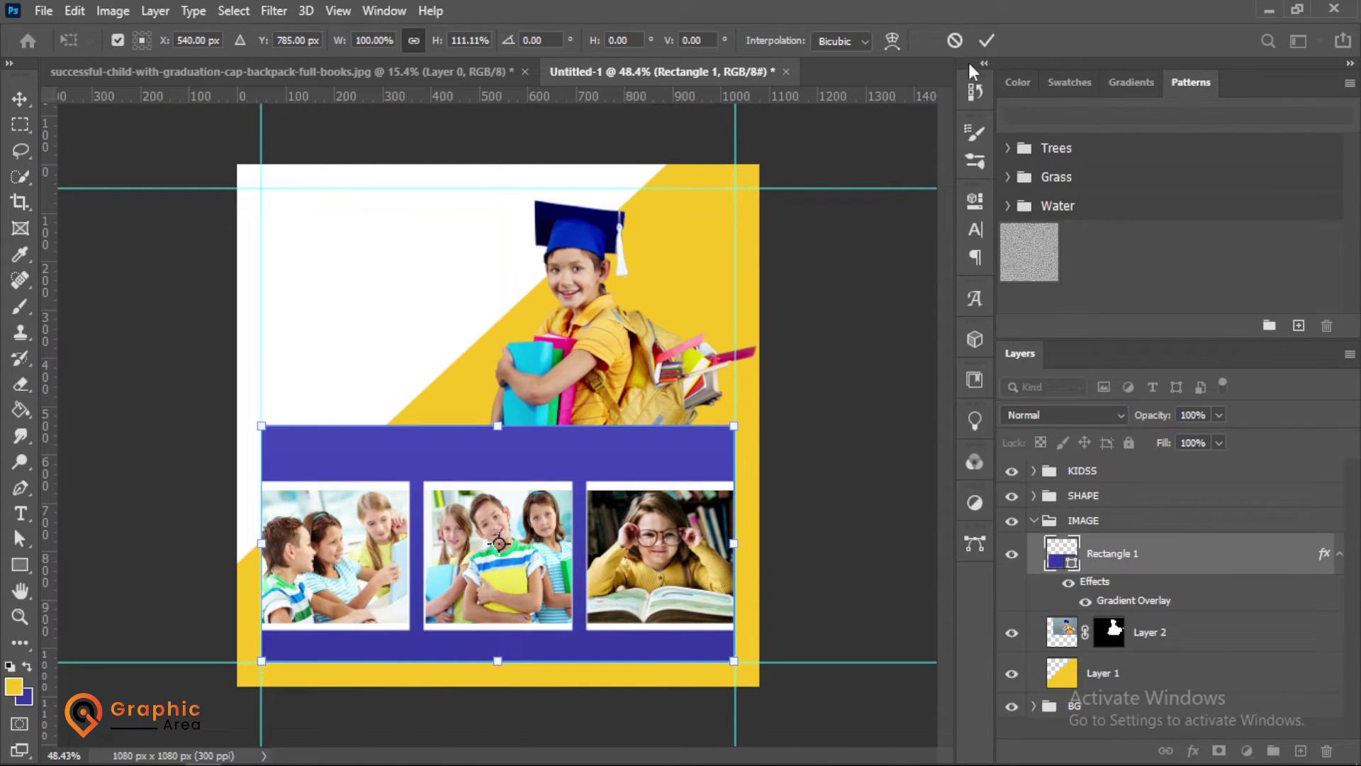
click(987, 40)
Reposition the SHAPE and KIDSS groups together to settle the photo row on the bar.
click(1035, 525)
click(1100, 502)
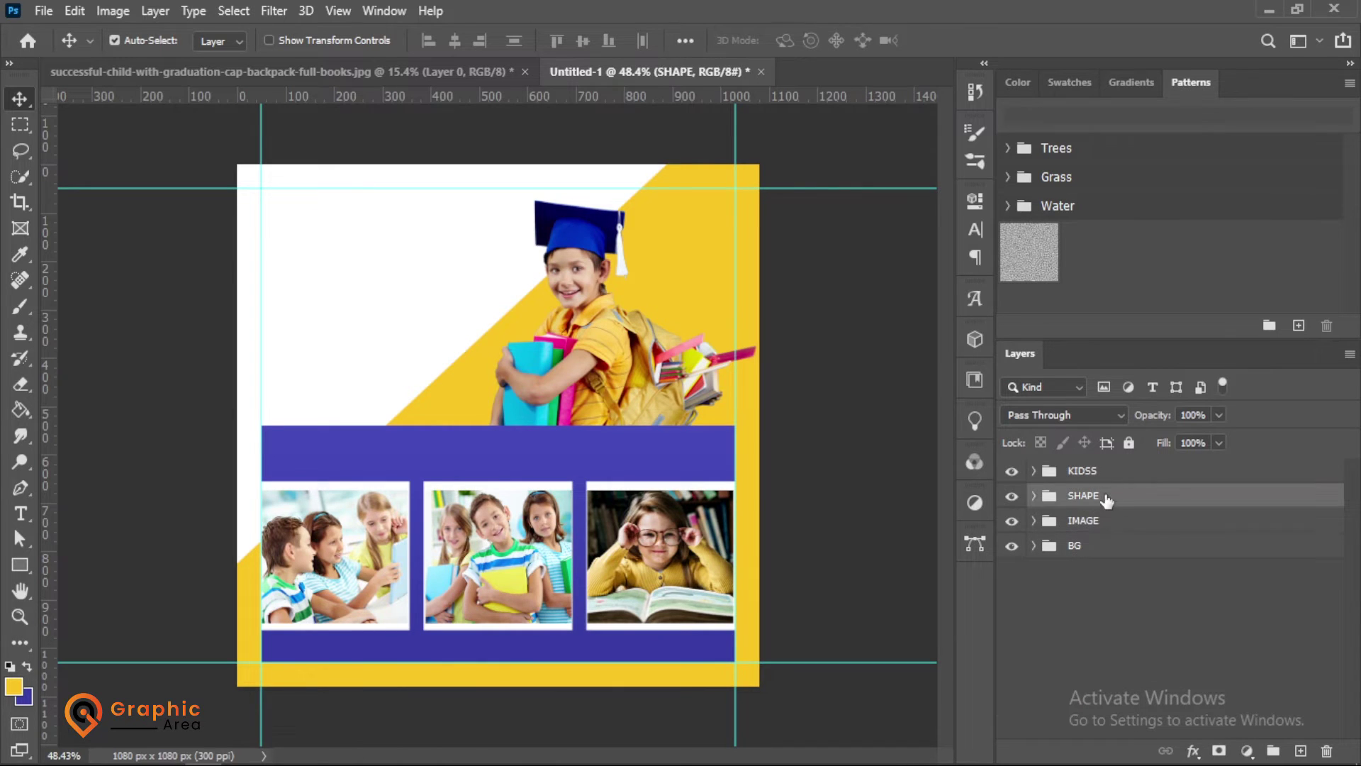
key(ctrl+t)
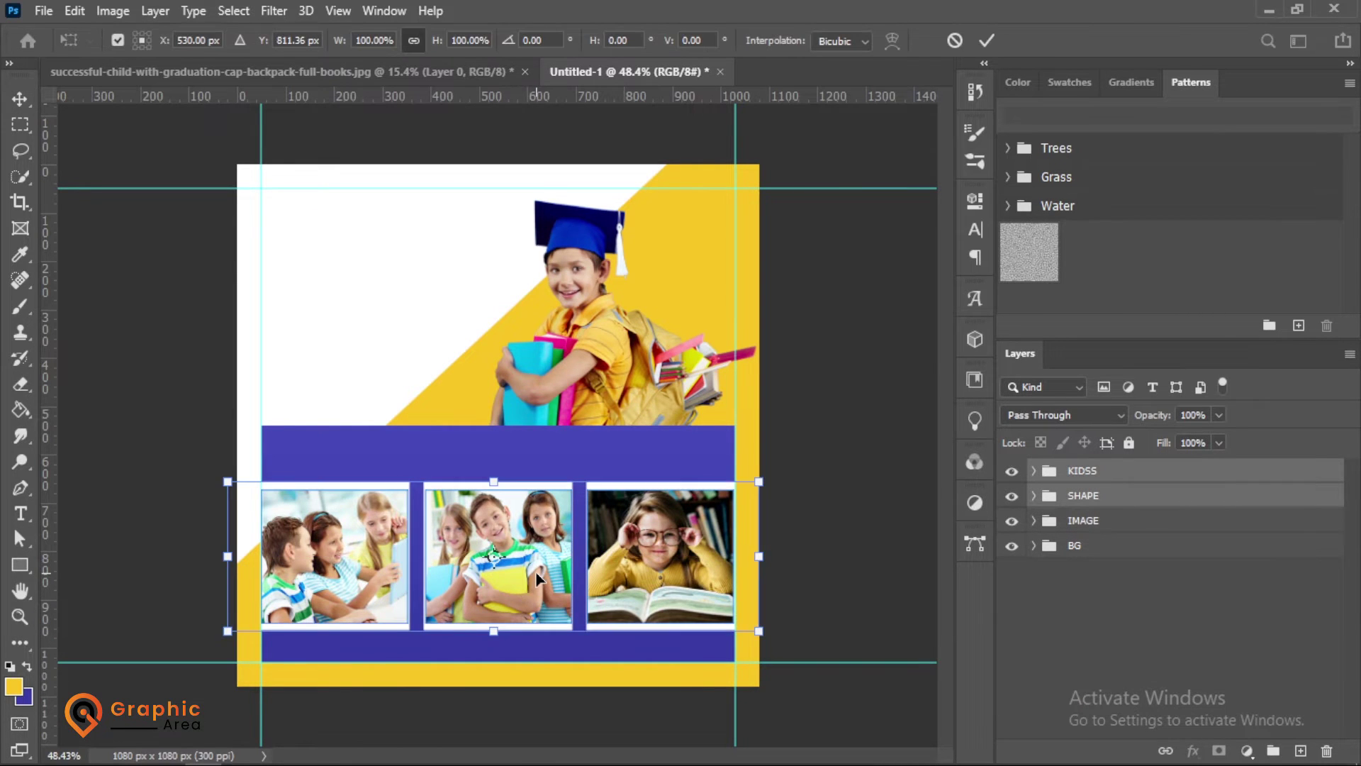
drag(537, 585, 537, 578)
key(shift+Up)
key(shift+Up)
key(shift+Up)
key(shift+Up)
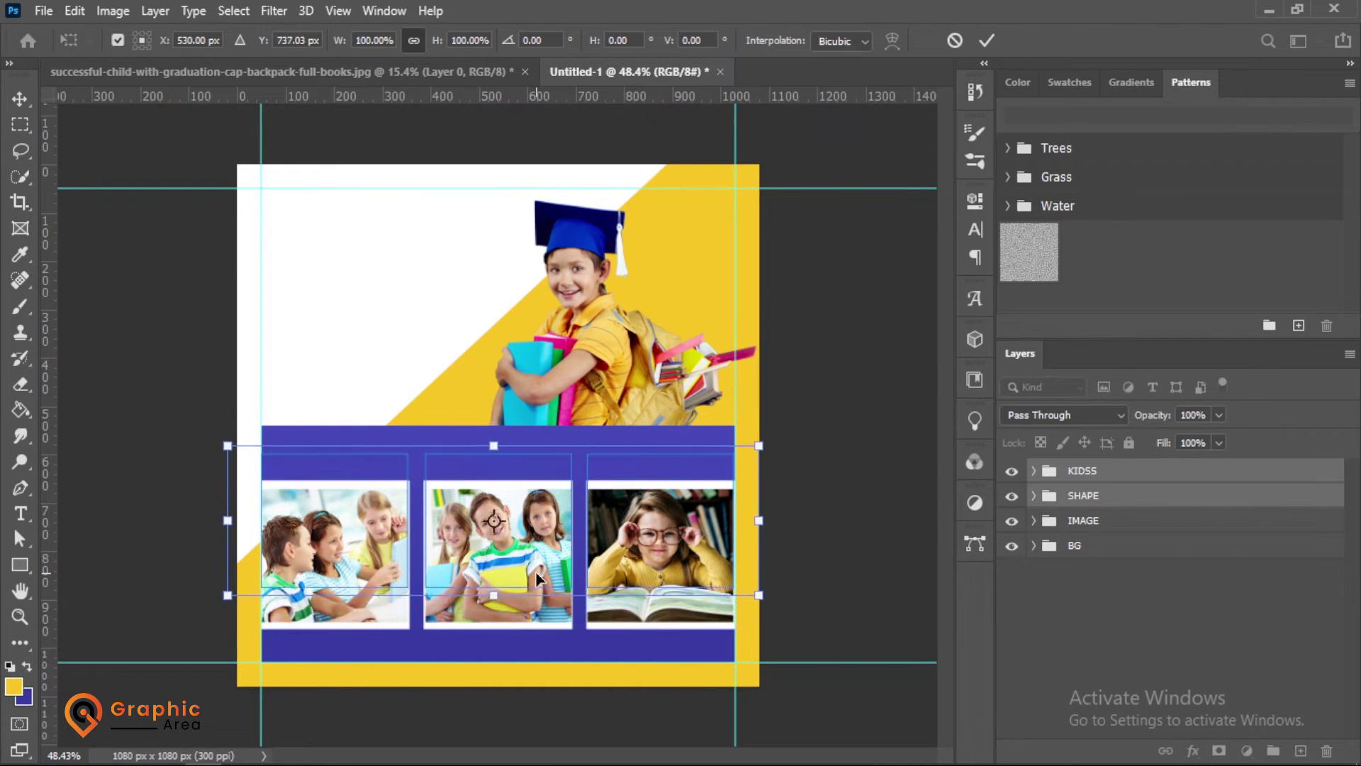
key(shift+Up)
key(shift+Up)
drag(538, 578, 539, 579)
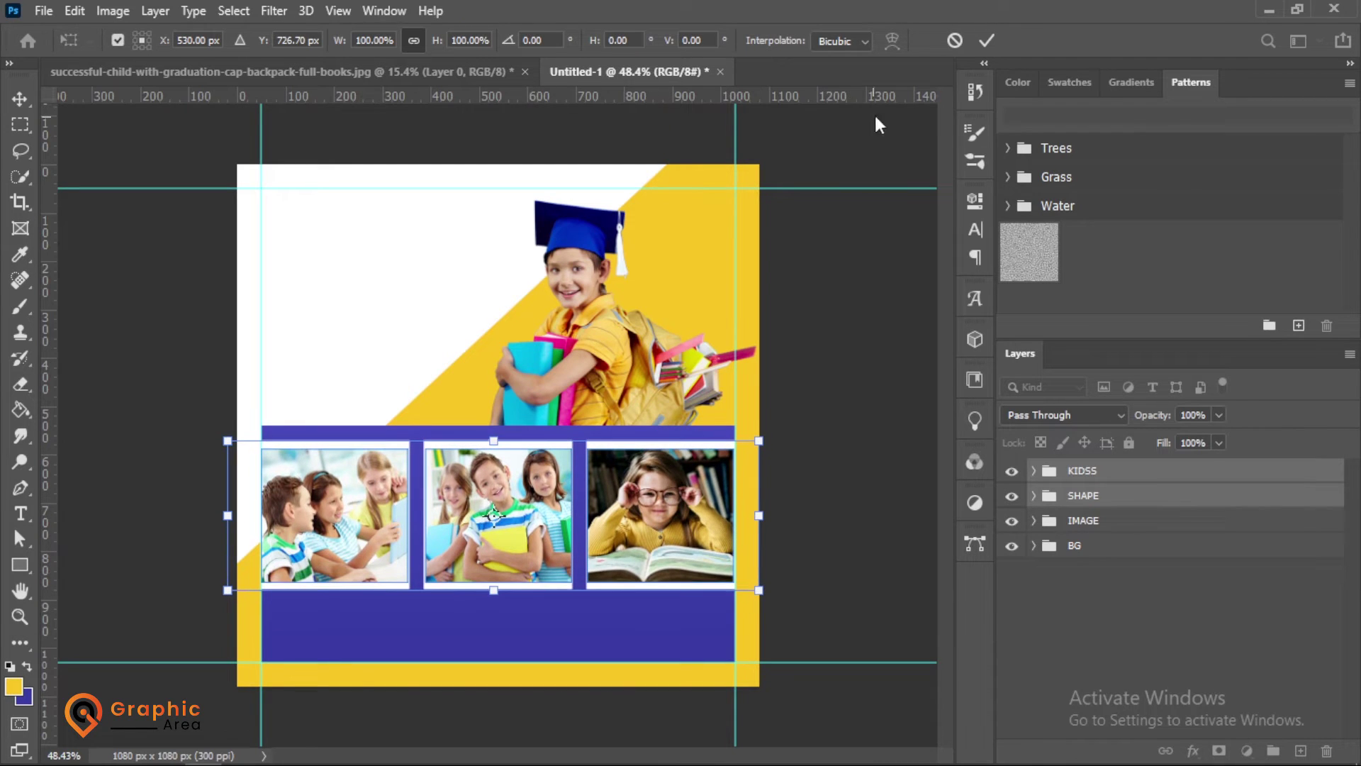
click(985, 41)
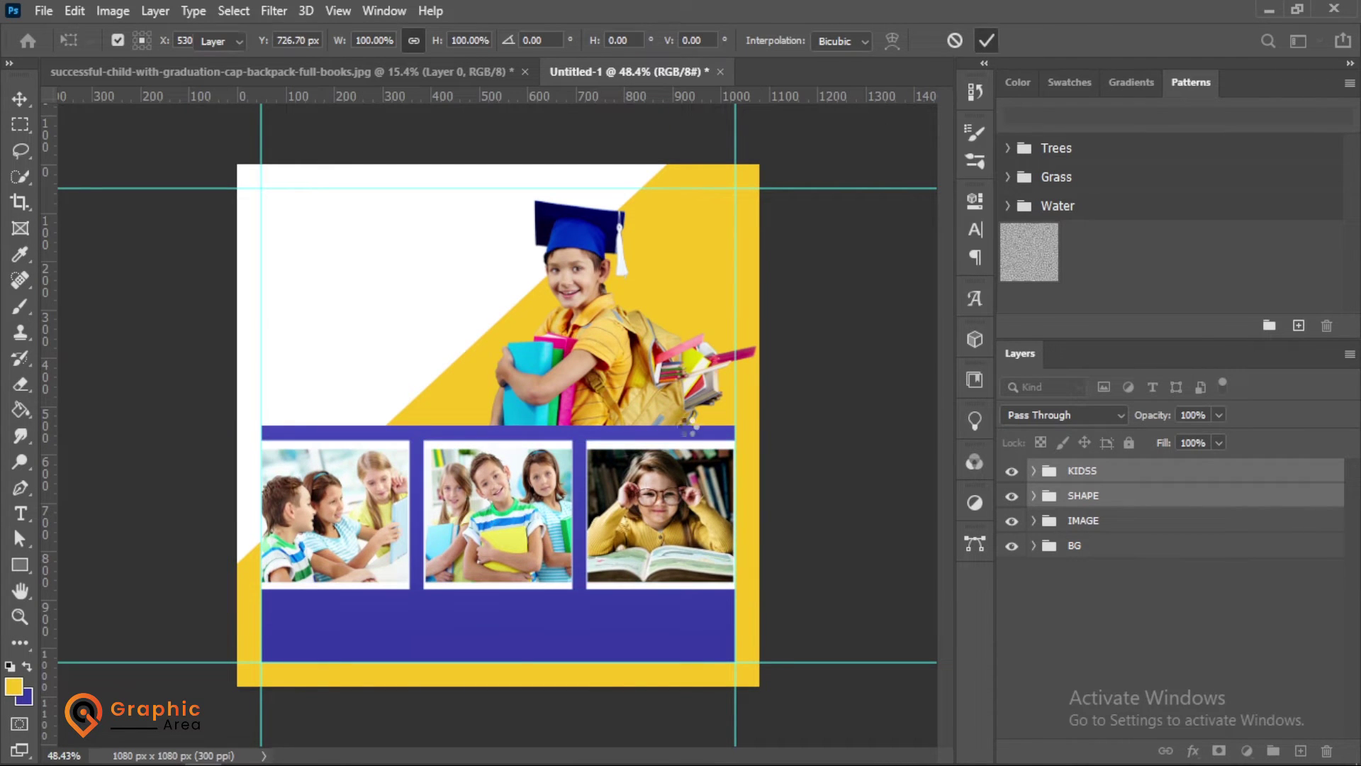
click(14, 567)
Draw a yellow rectangle on the lower purple band.
drag(445, 594, 728, 650)
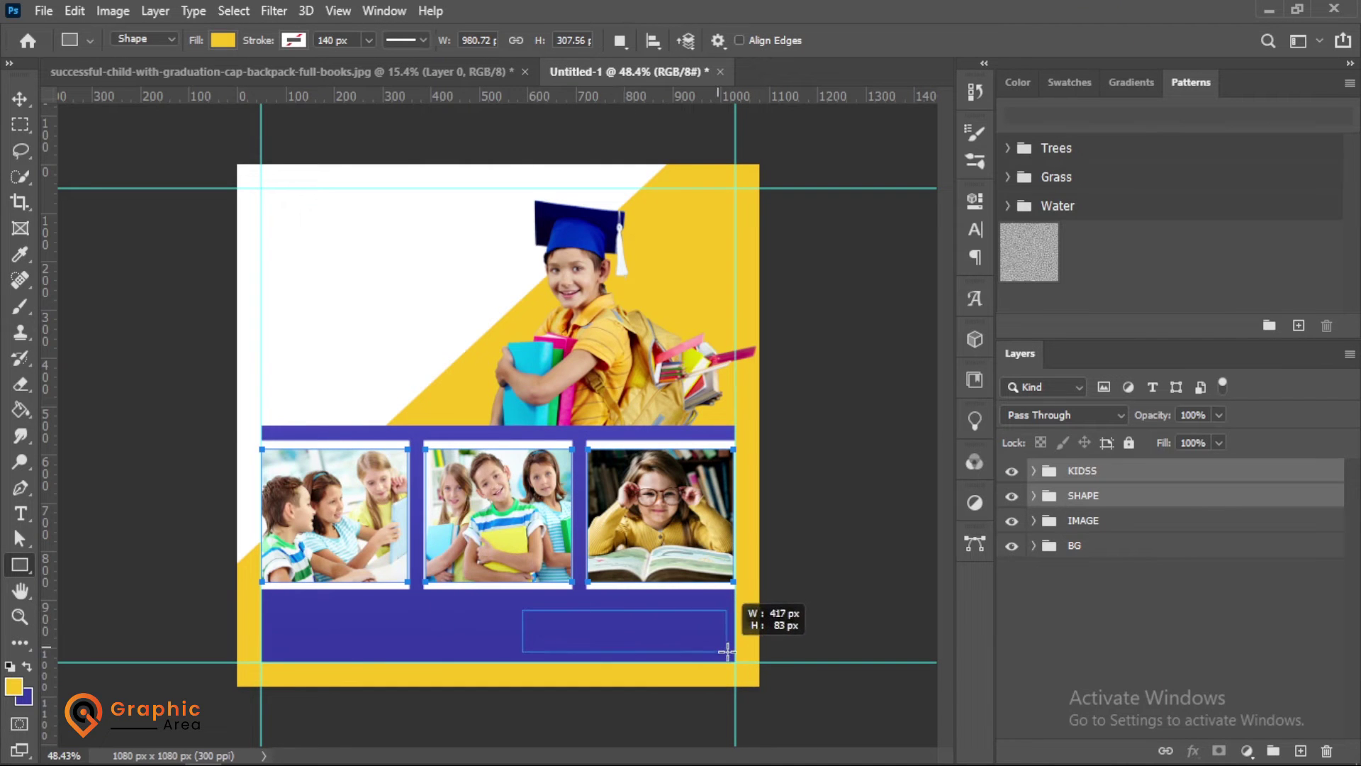
drag(728, 650, 723, 653)
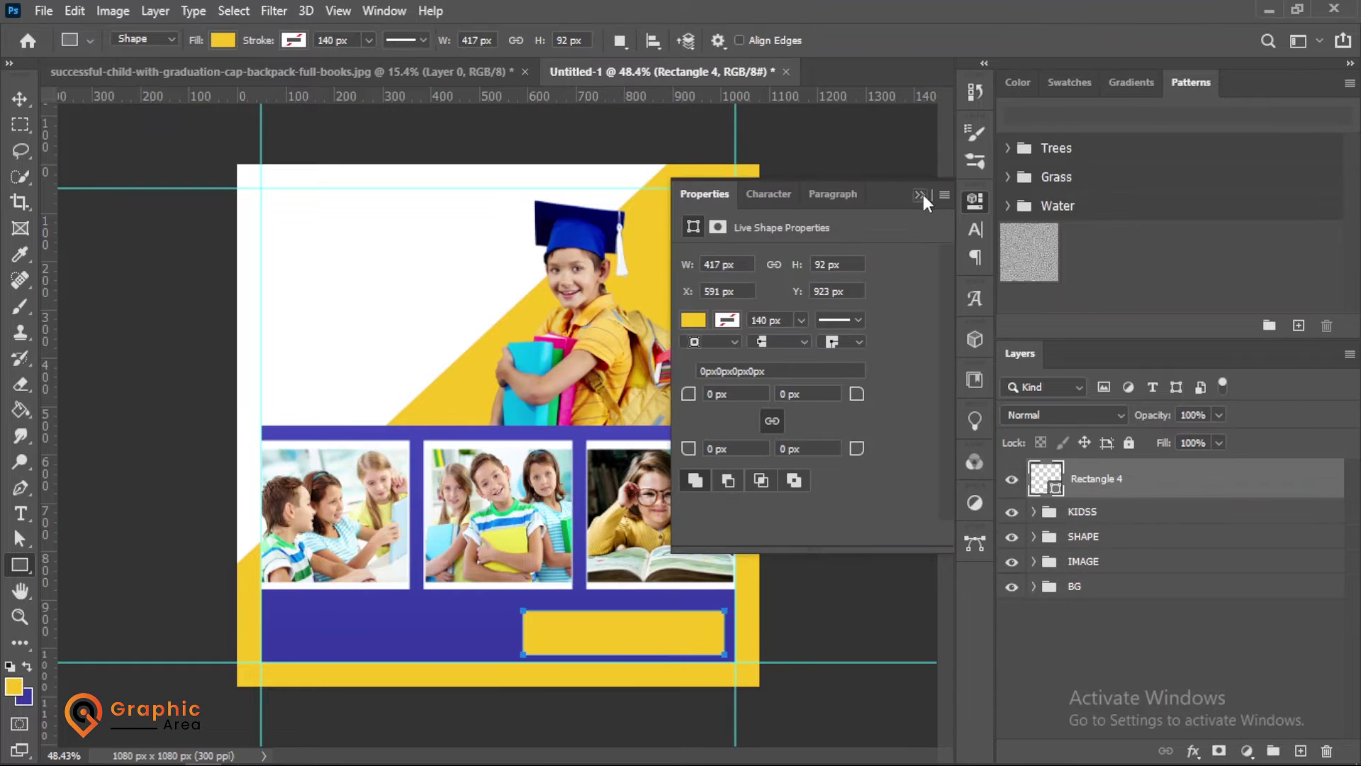
click(974, 200)
key(v)
scroll(672, 589, down, 3)
alt+scroll(672, 588, up, 5)
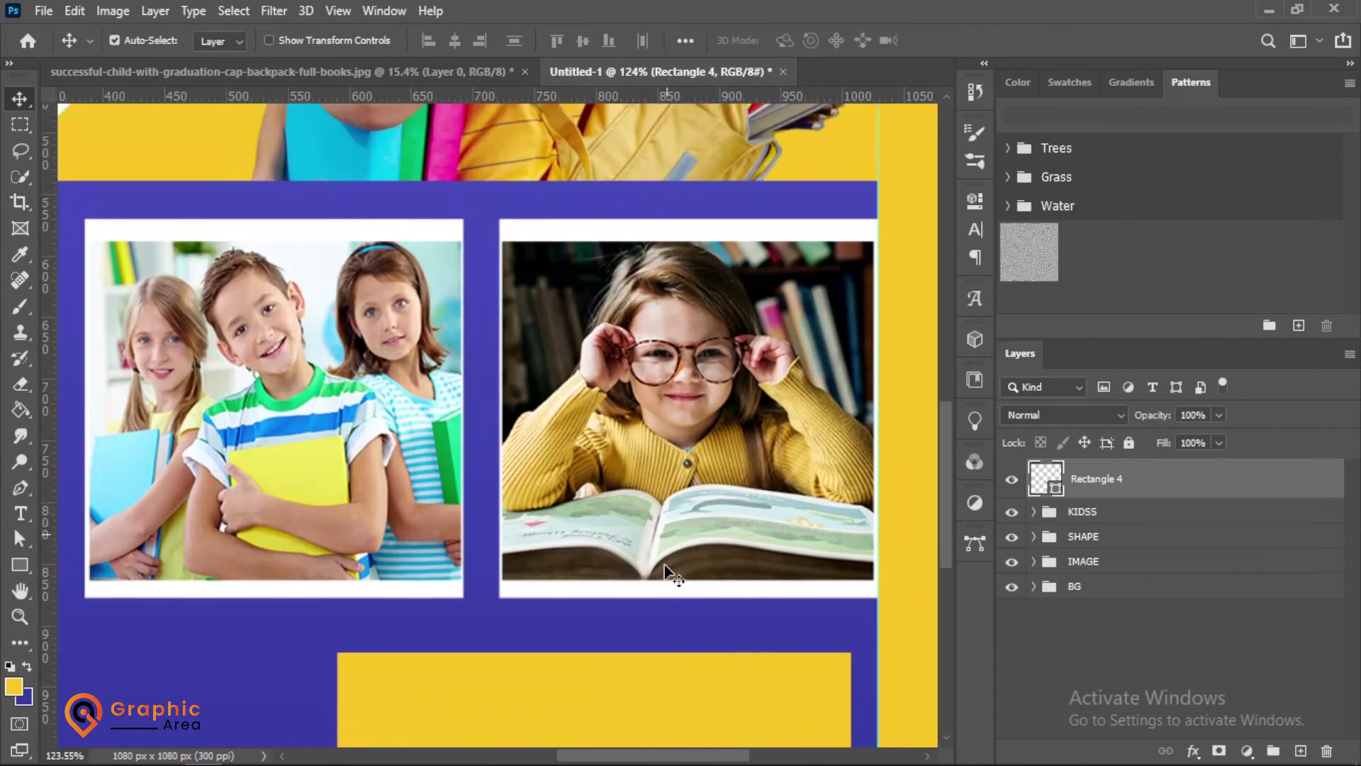
scroll(653, 563, down, 3)
key(ctrl)
Stretch the yellow rectangle taller and wider toward the left.
key(ctrl+t)
drag(594, 413, 584, 383)
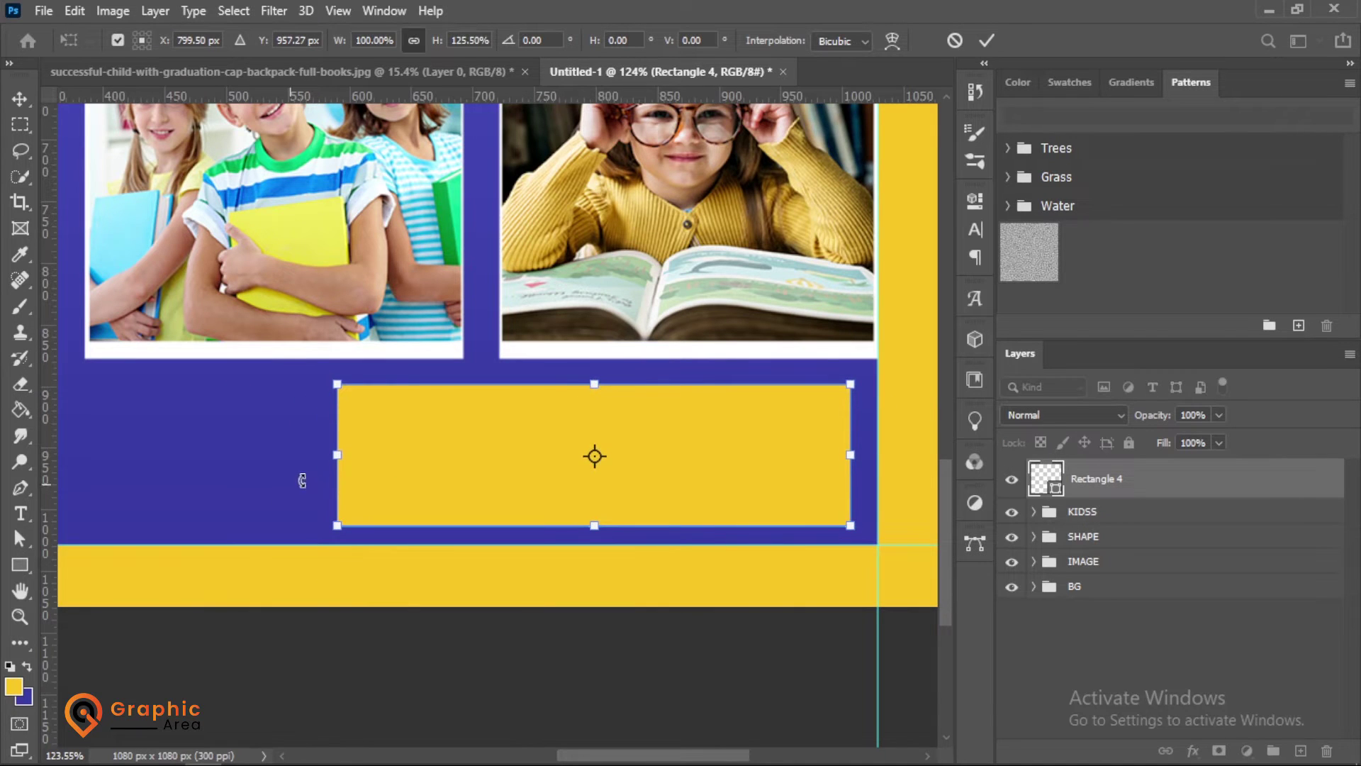
drag(334, 454, 214, 454)
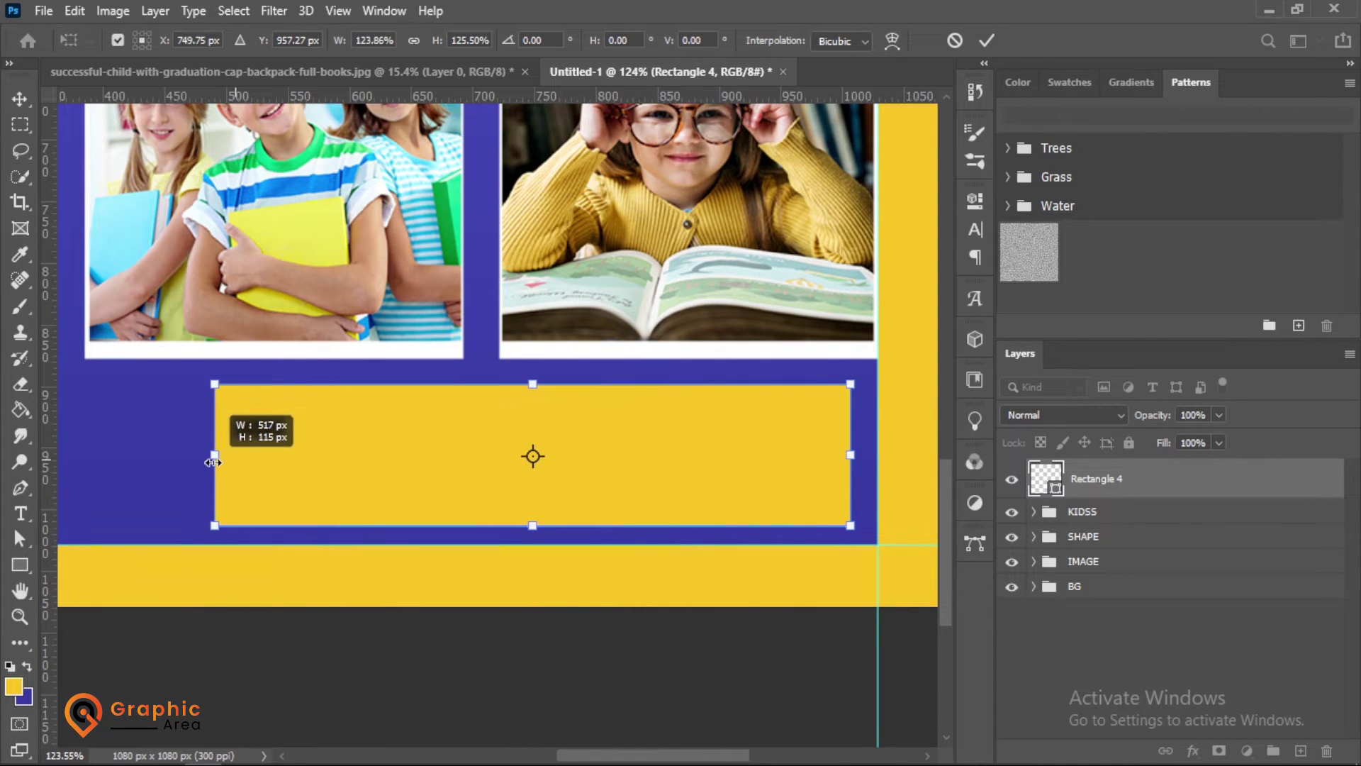
click(987, 40)
scroll(48, 377, up, 1)
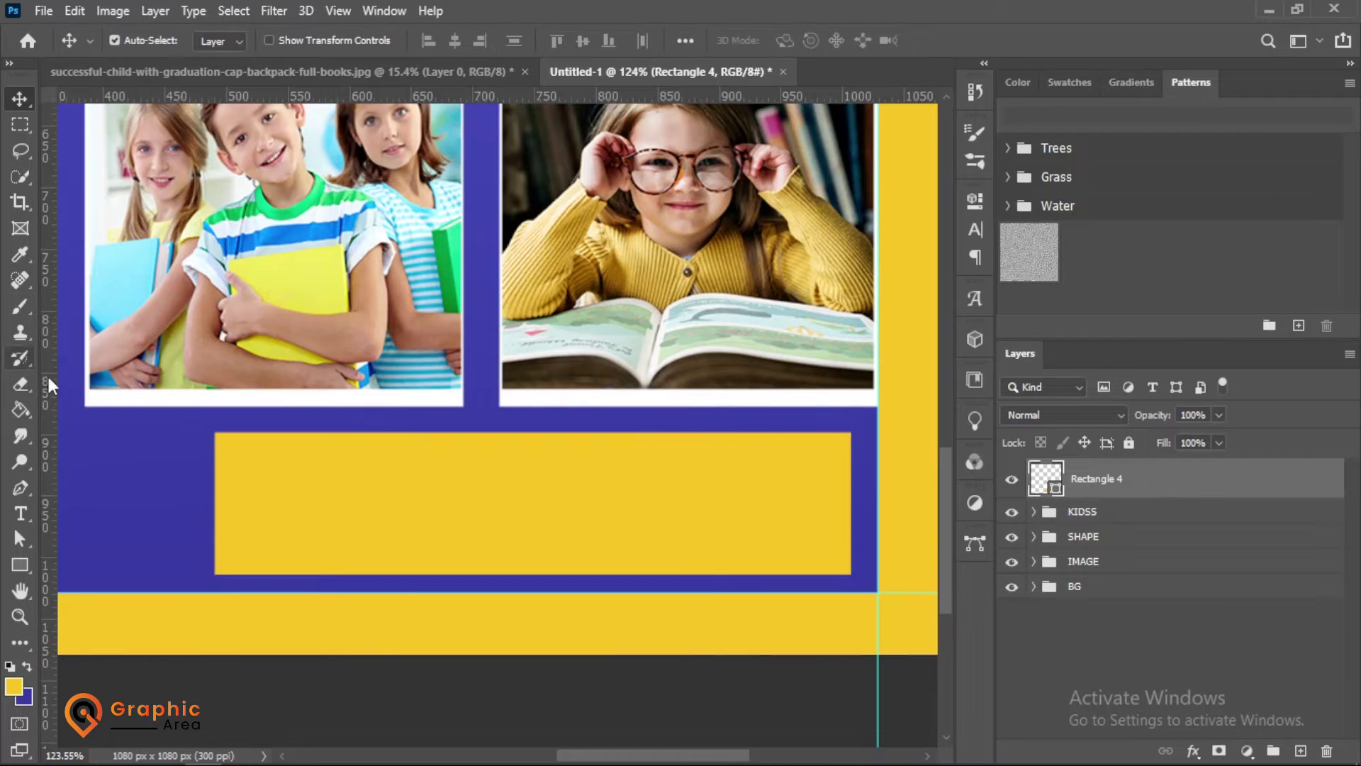
scroll(48, 376, down, 2)
click(22, 515)
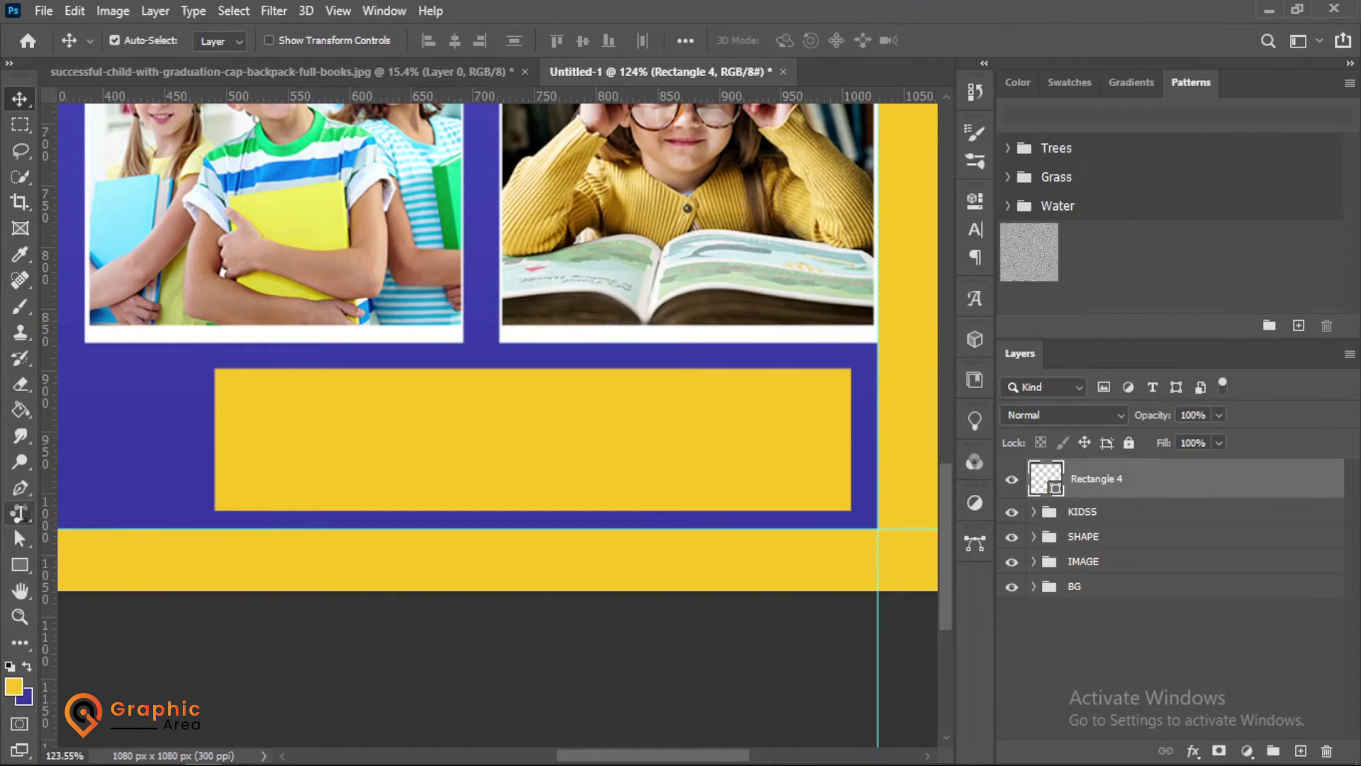
click(22, 512)
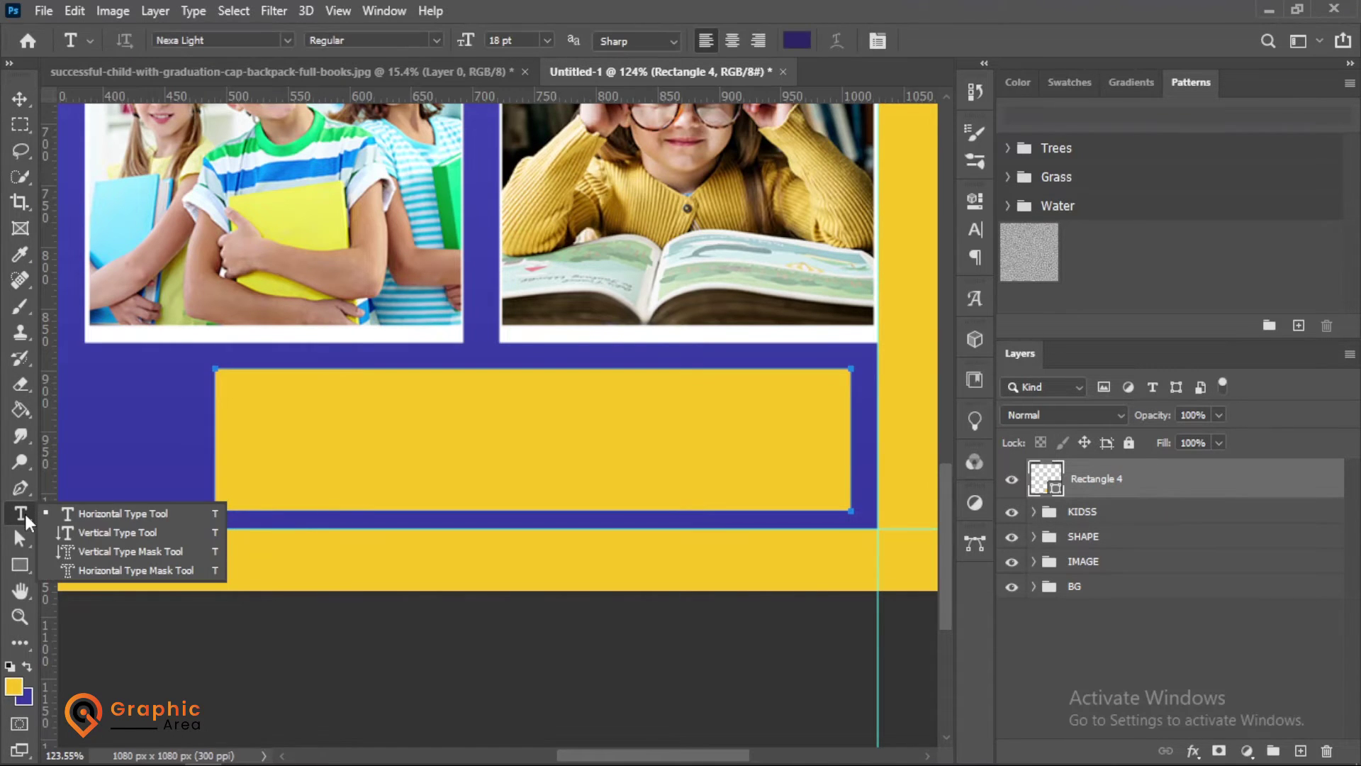
click(152, 515)
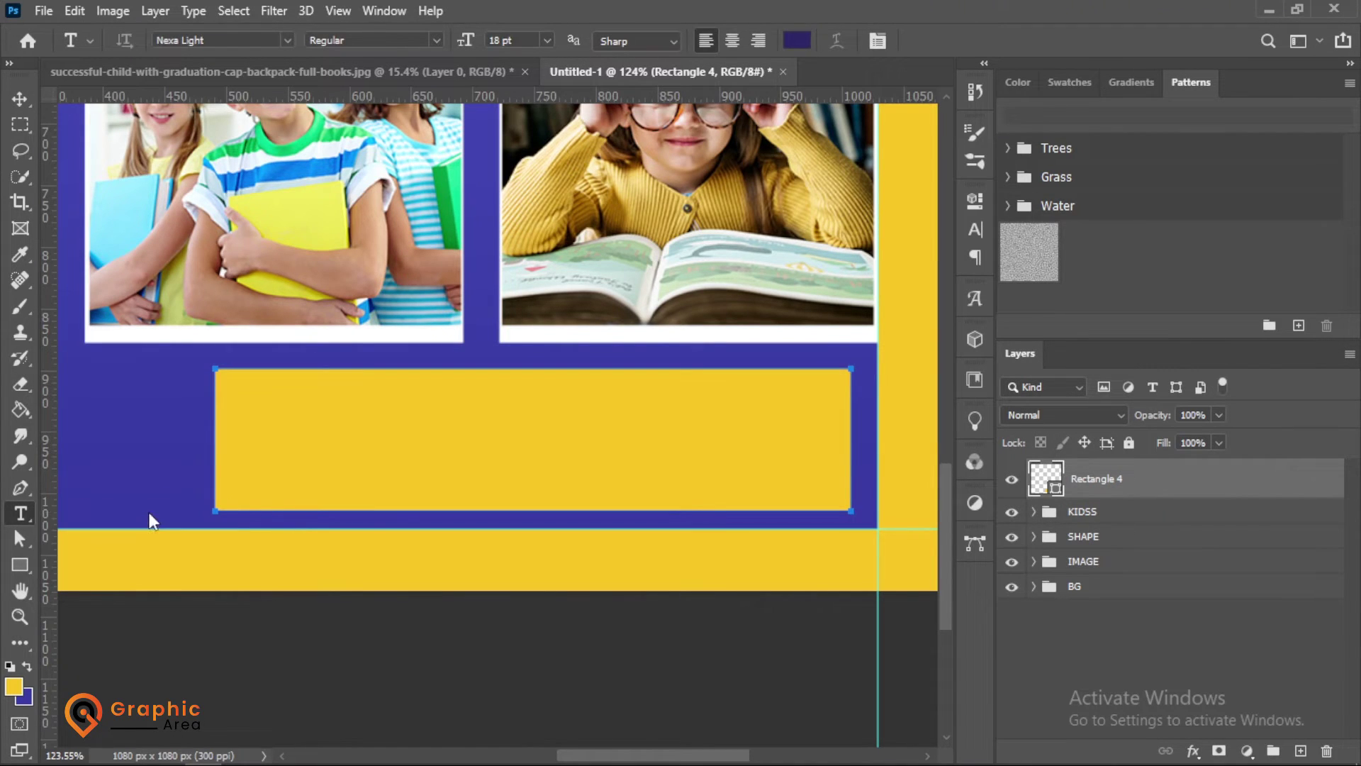
click(282, 435)
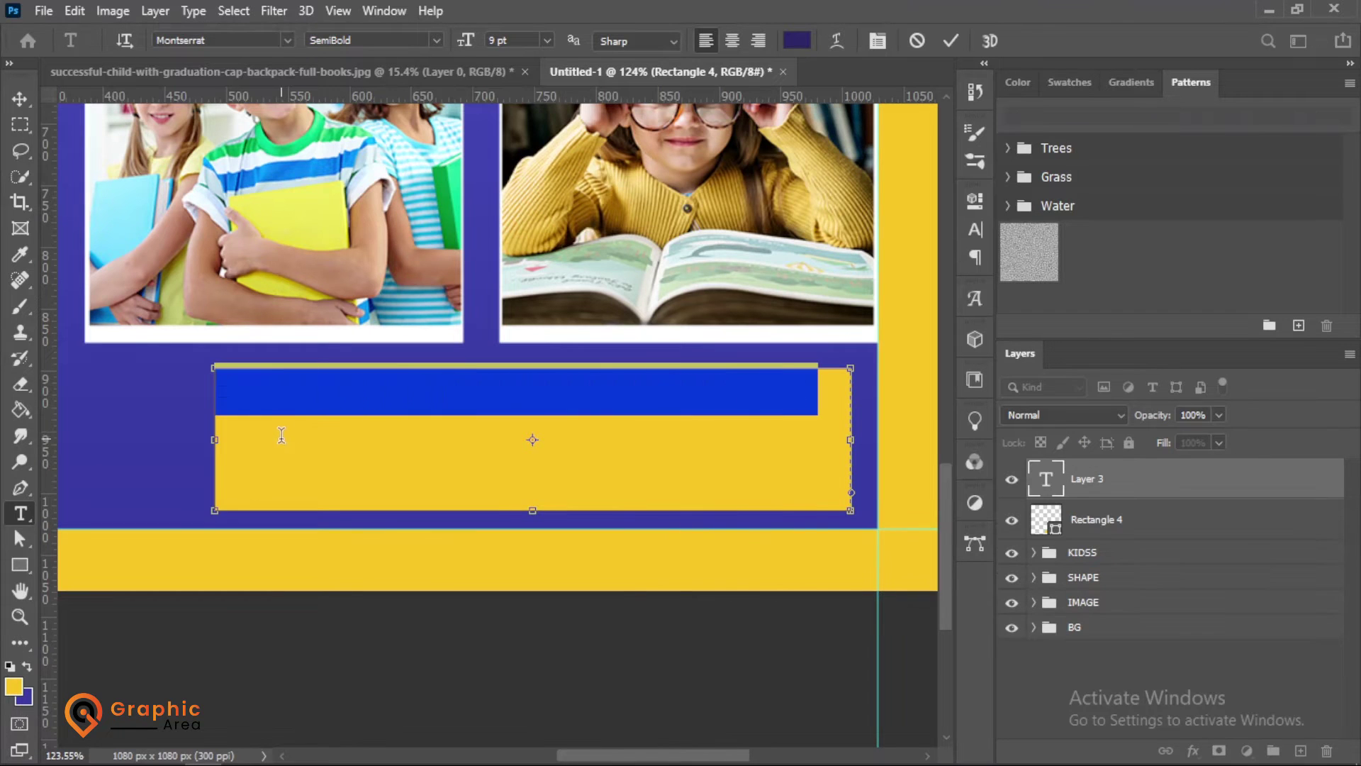
drag(467, 41, 467, 43)
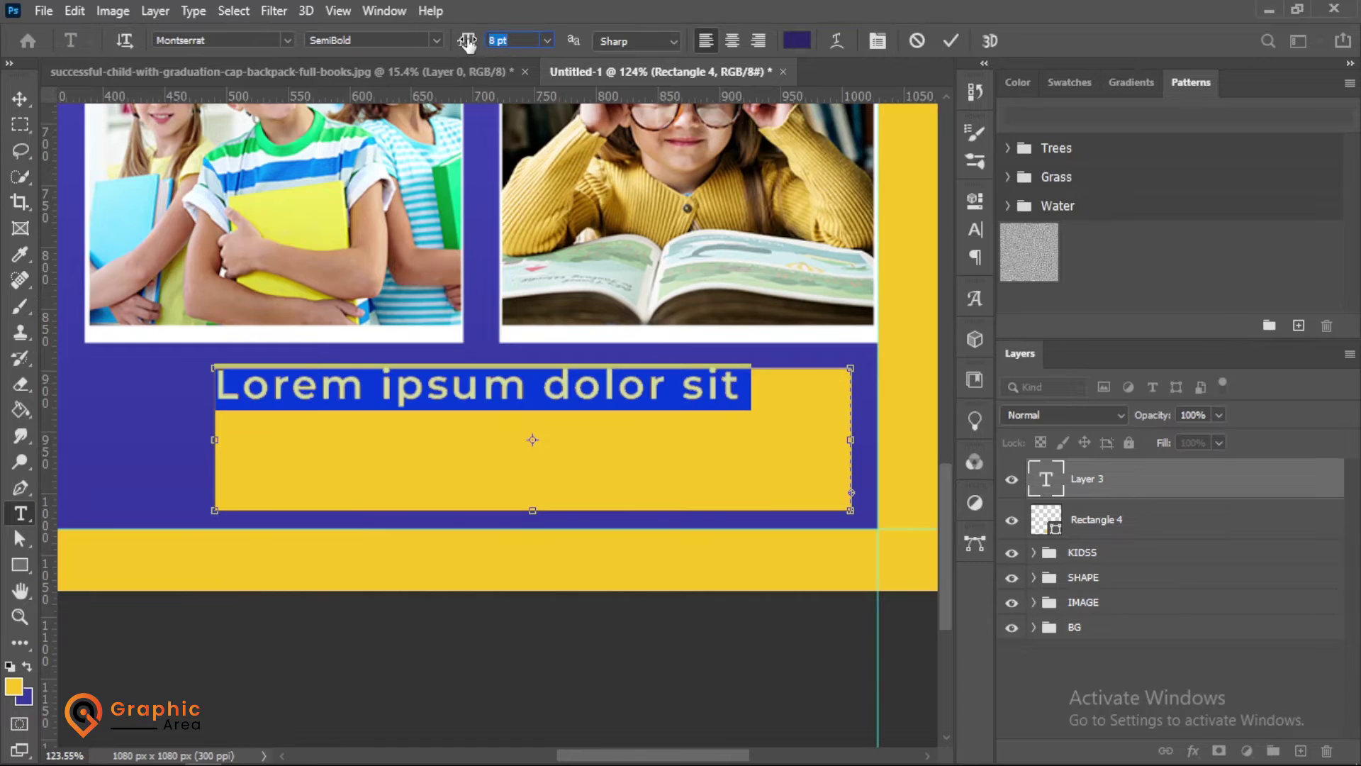
drag(467, 41, 462, 42)
text(PHONE)
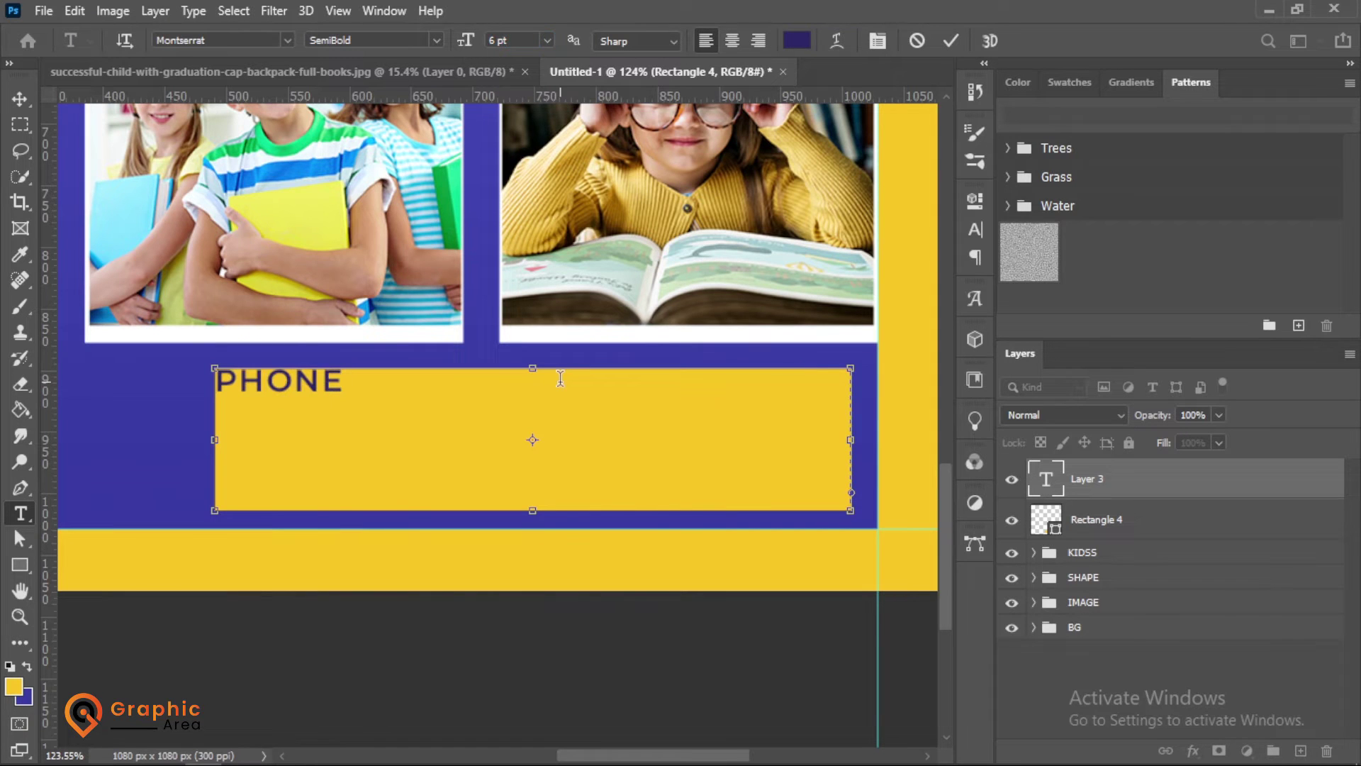
text(11)
key(BackSpace)
key(BackSpace)
text(000 99)
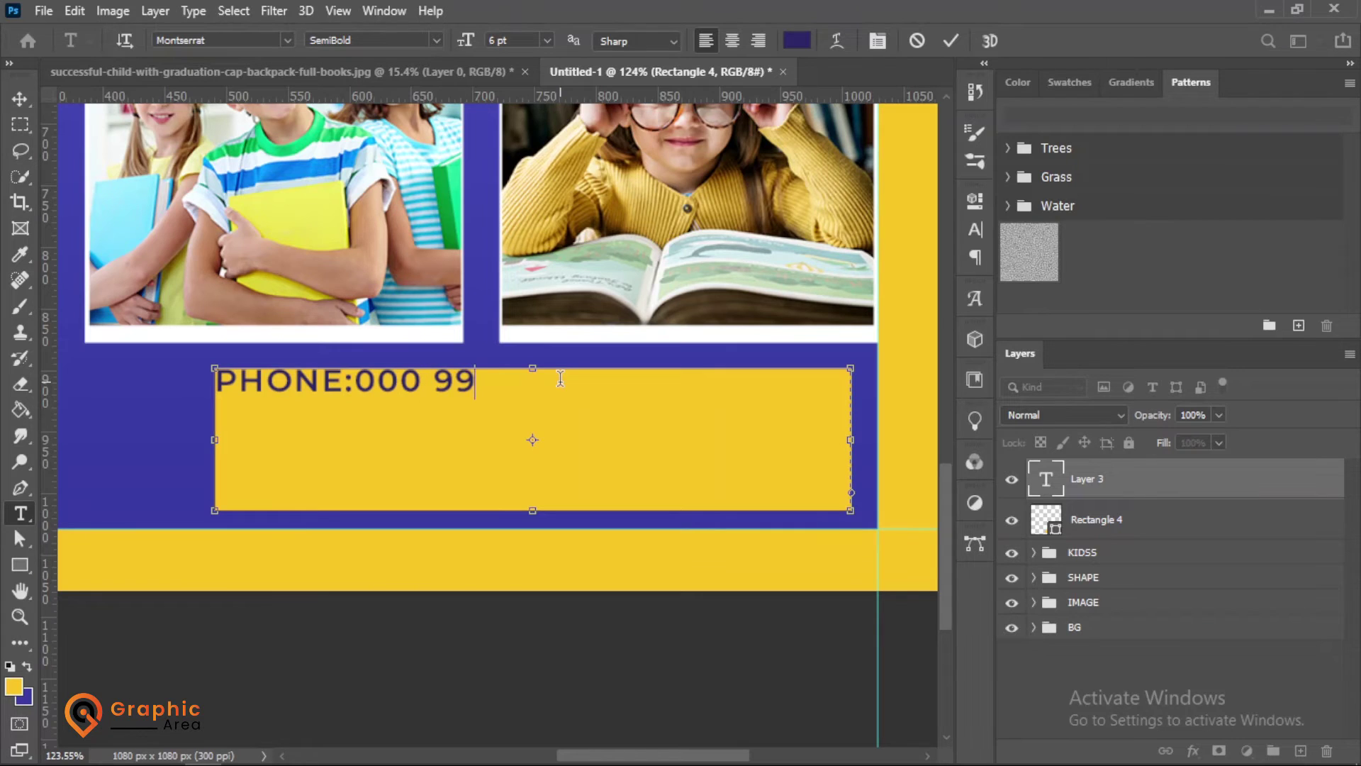
text(21212 56)
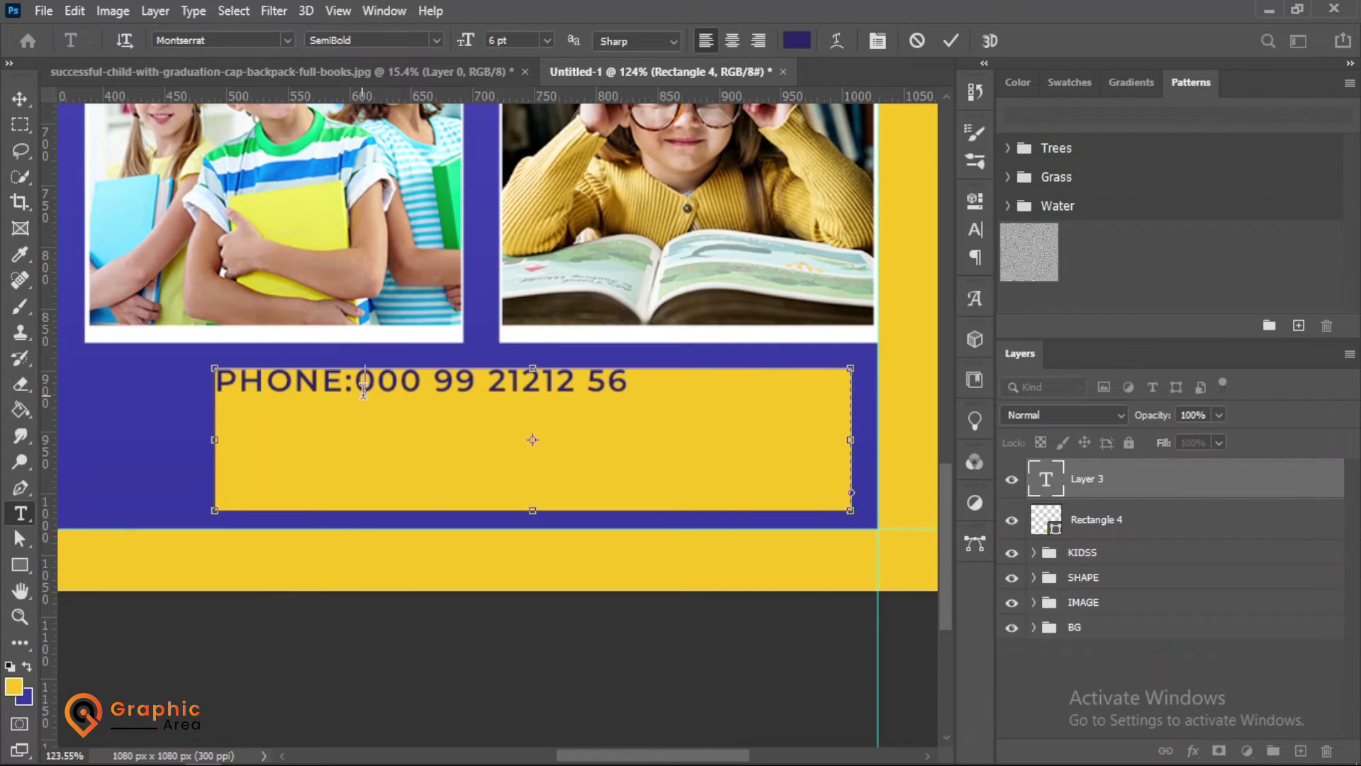
click(951, 41)
key(v)
drag(438, 386, 604, 414)
Enlarge the phone text to about 8 pt and centre it in the box.
double_click(1048, 486)
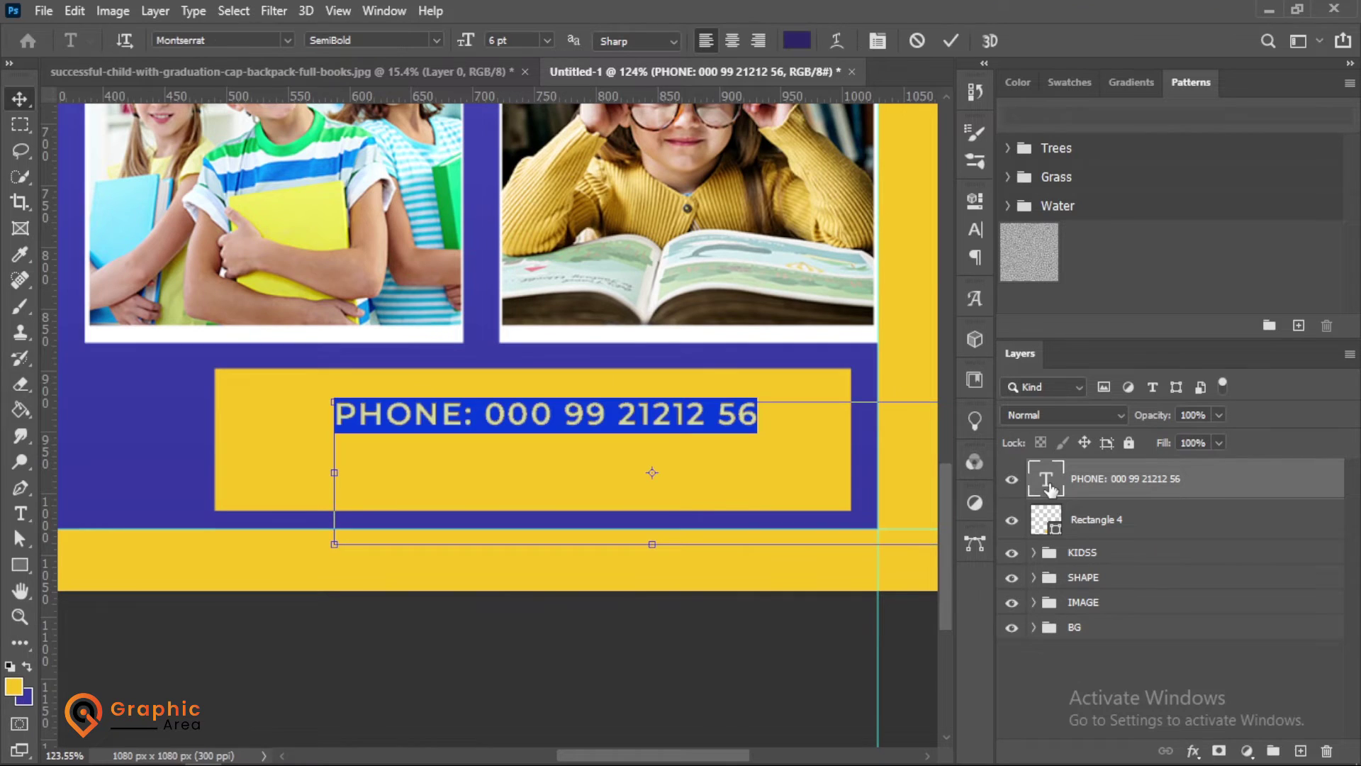
drag(472, 47, 496, 43)
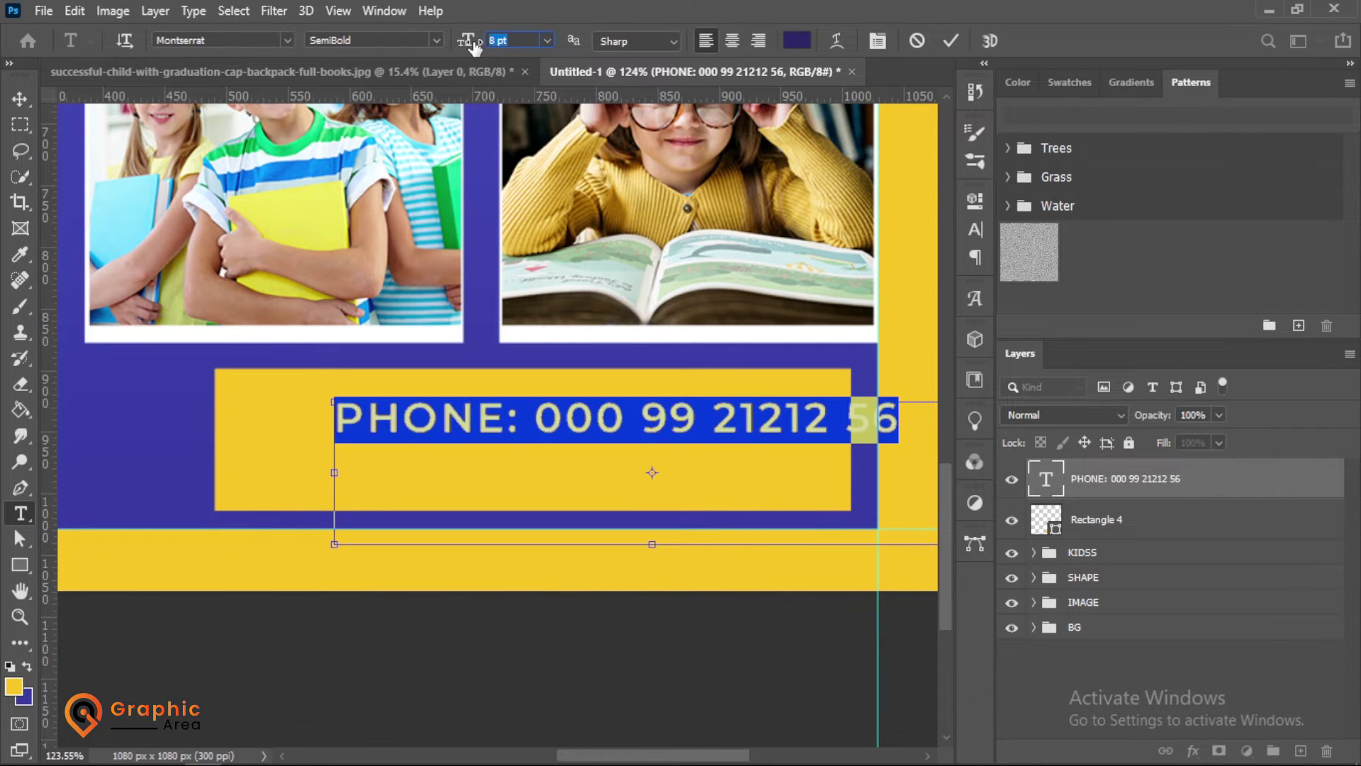
click(950, 40)
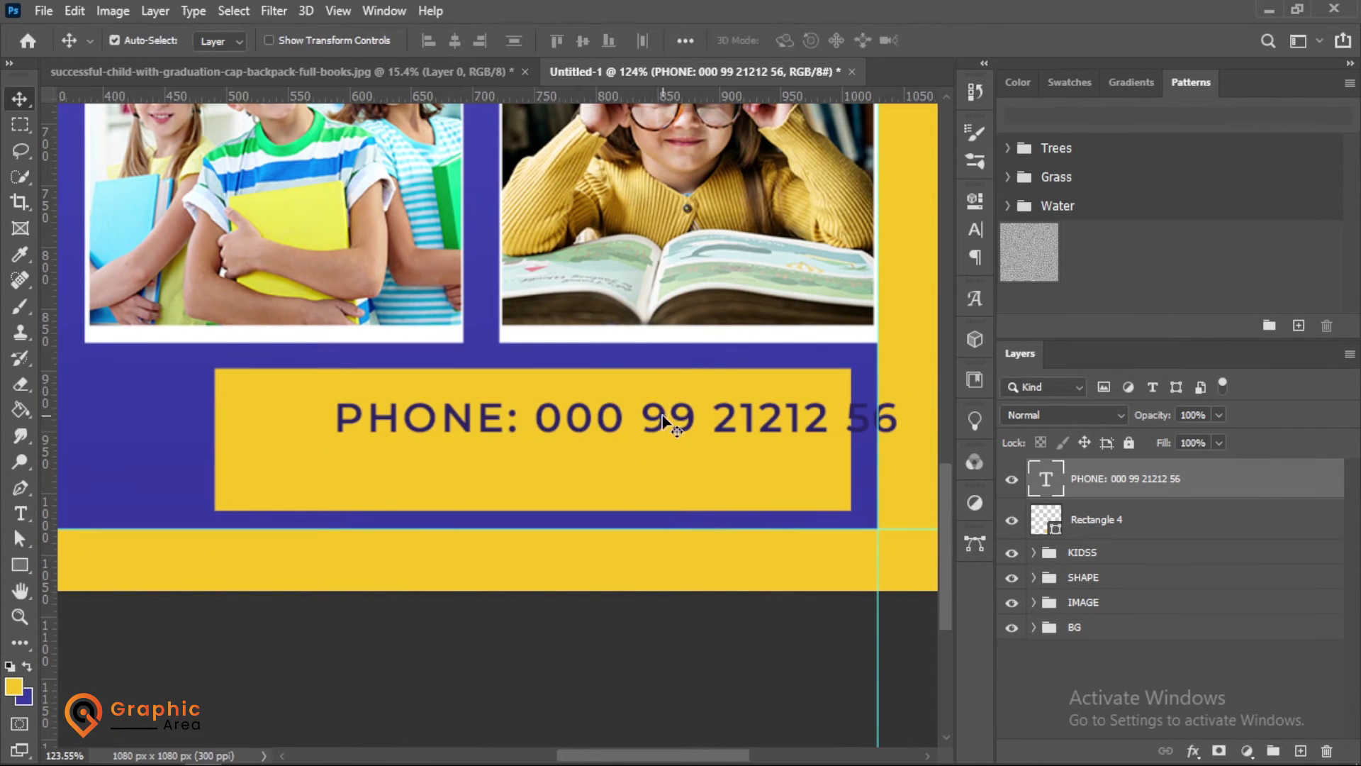
drag(668, 417, 588, 426)
Set the phone text's letter spacing to 0 in the Character panel.
double_click(1048, 483)
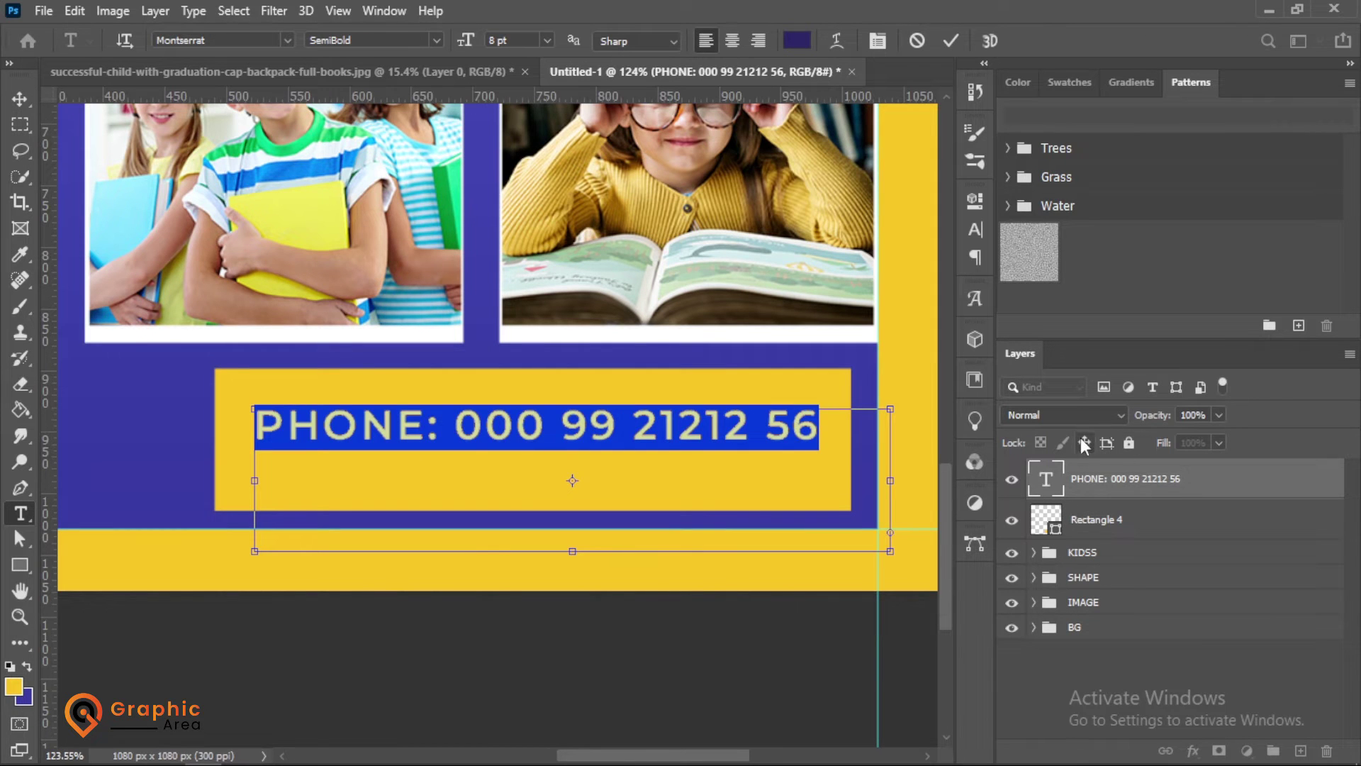
click(878, 41)
click(863, 277)
key(Return)
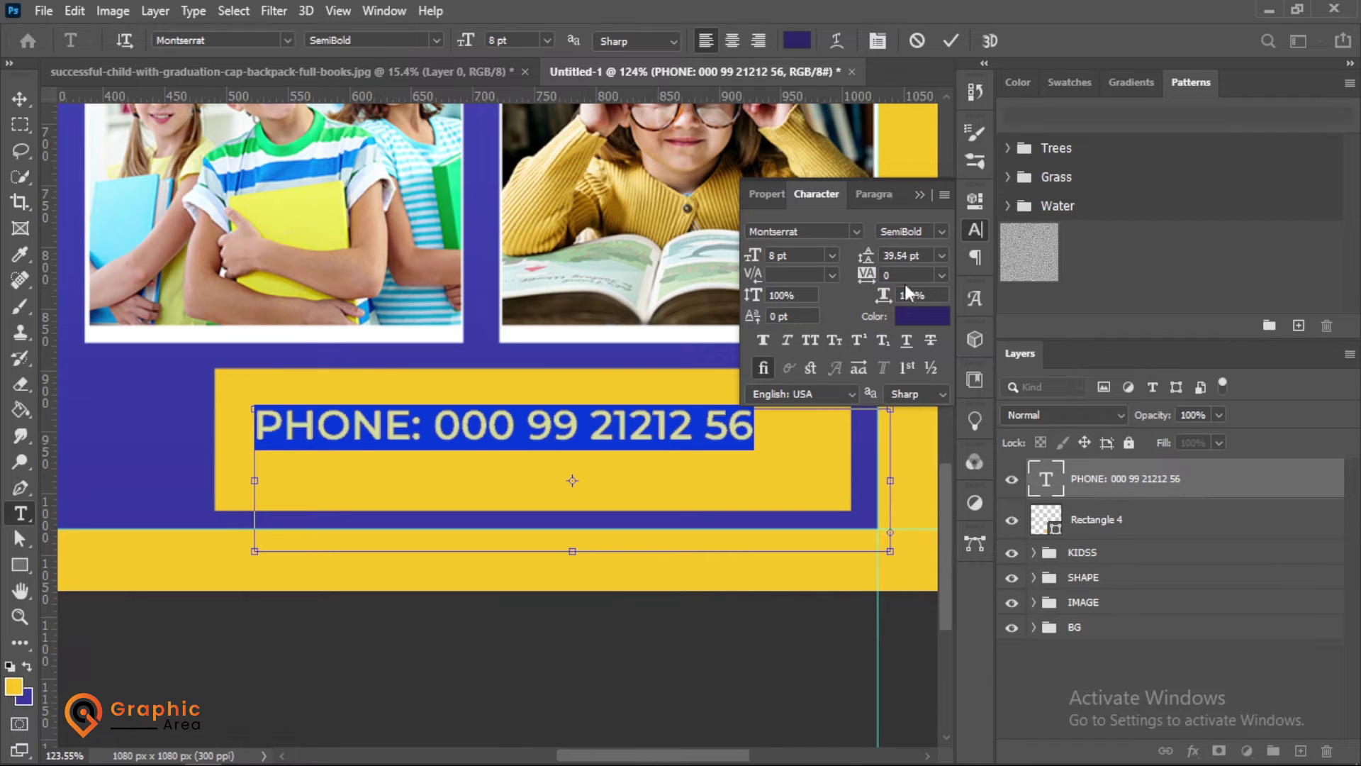
text(0)
key(Return)
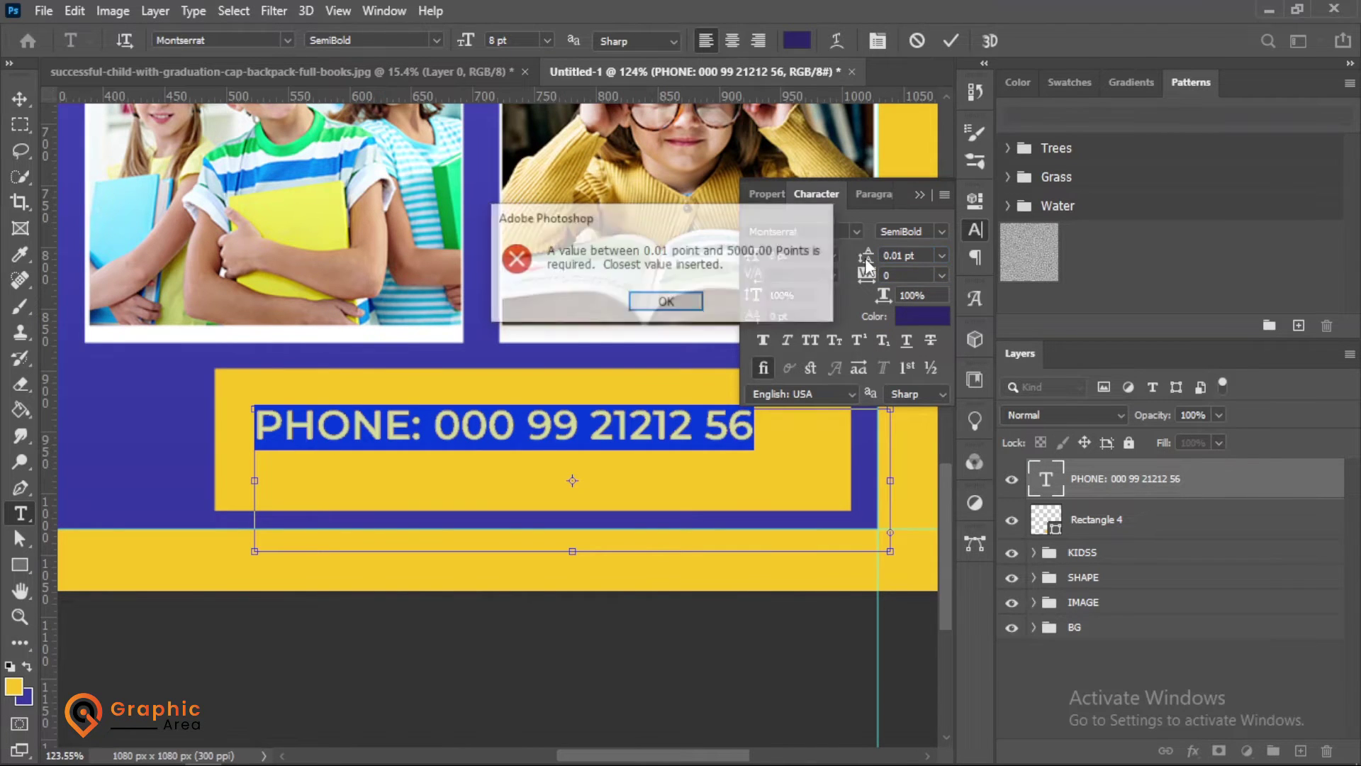
key(Return)
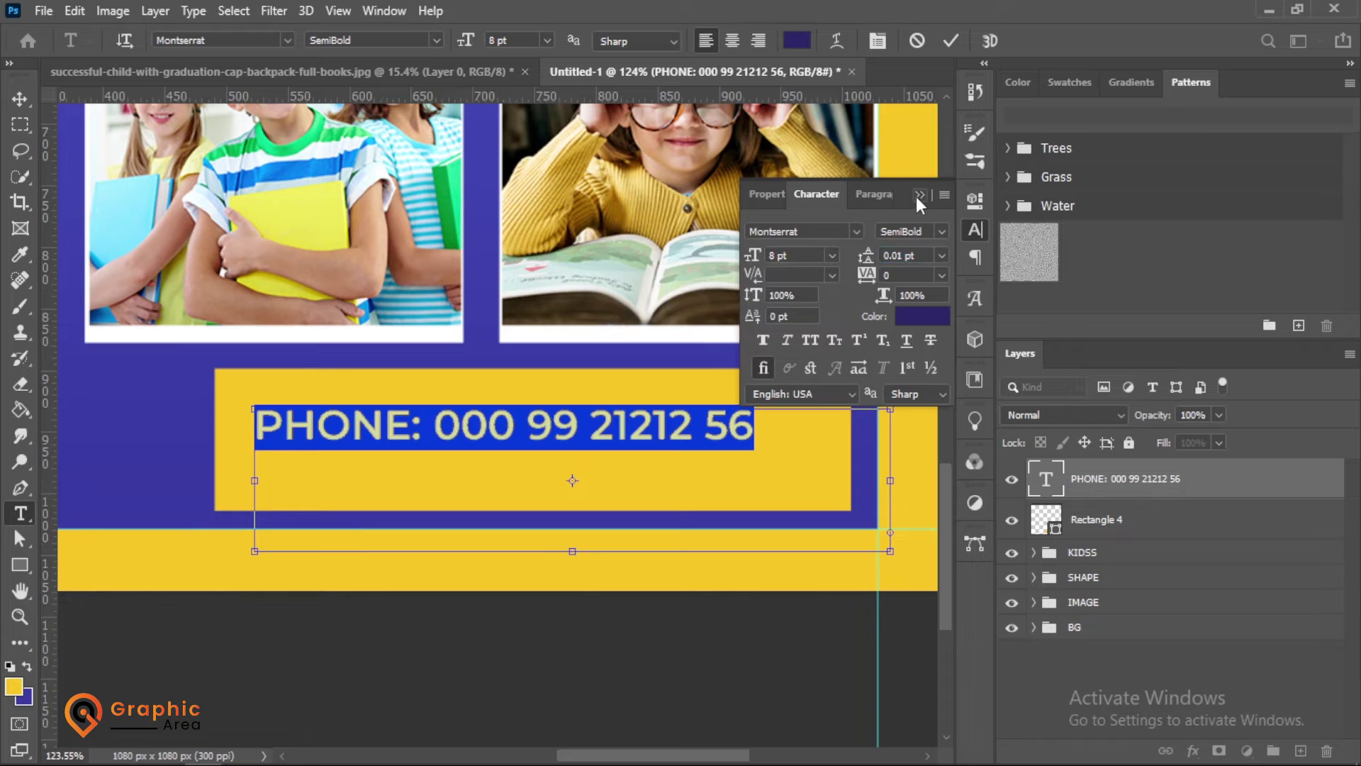
click(920, 194)
click(951, 41)
key(v)
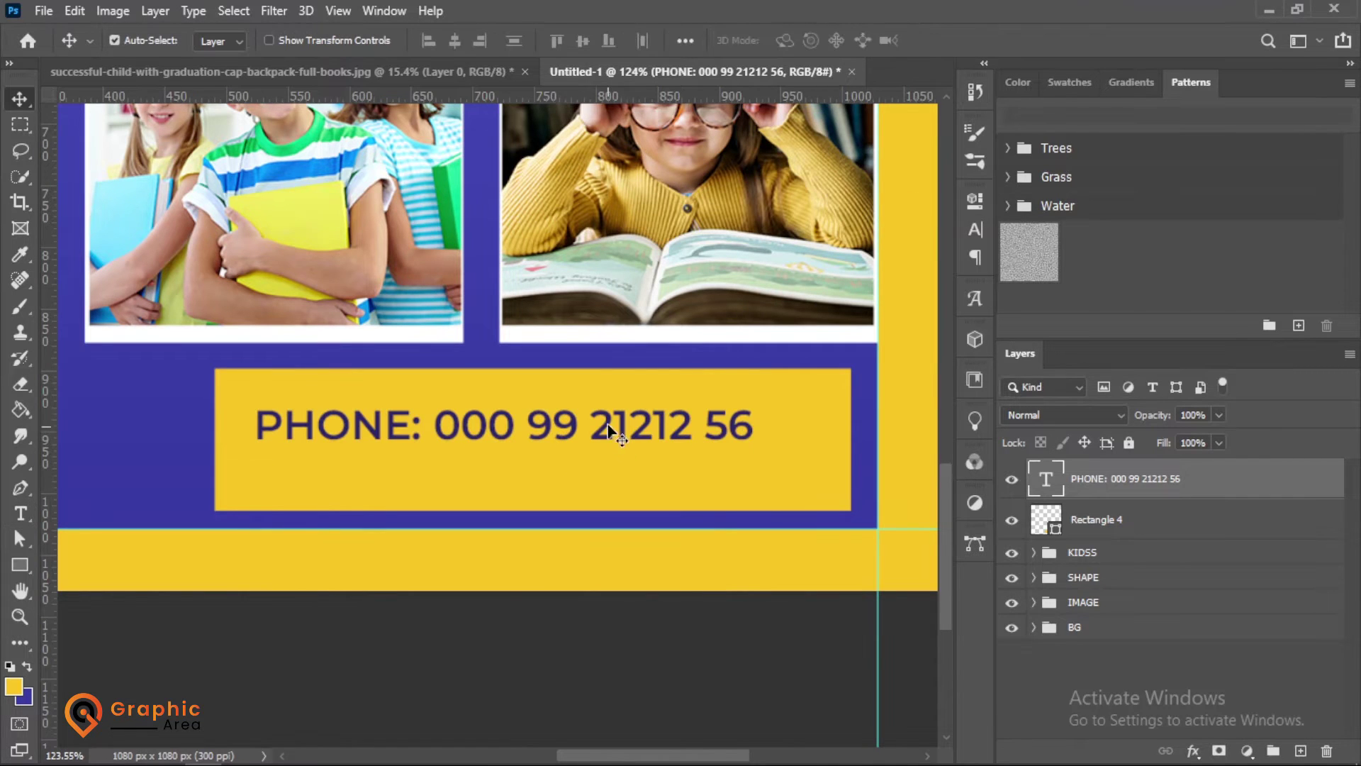
Move the phone text up and right near the top of the yellow box.
drag(616, 438, 608, 419)
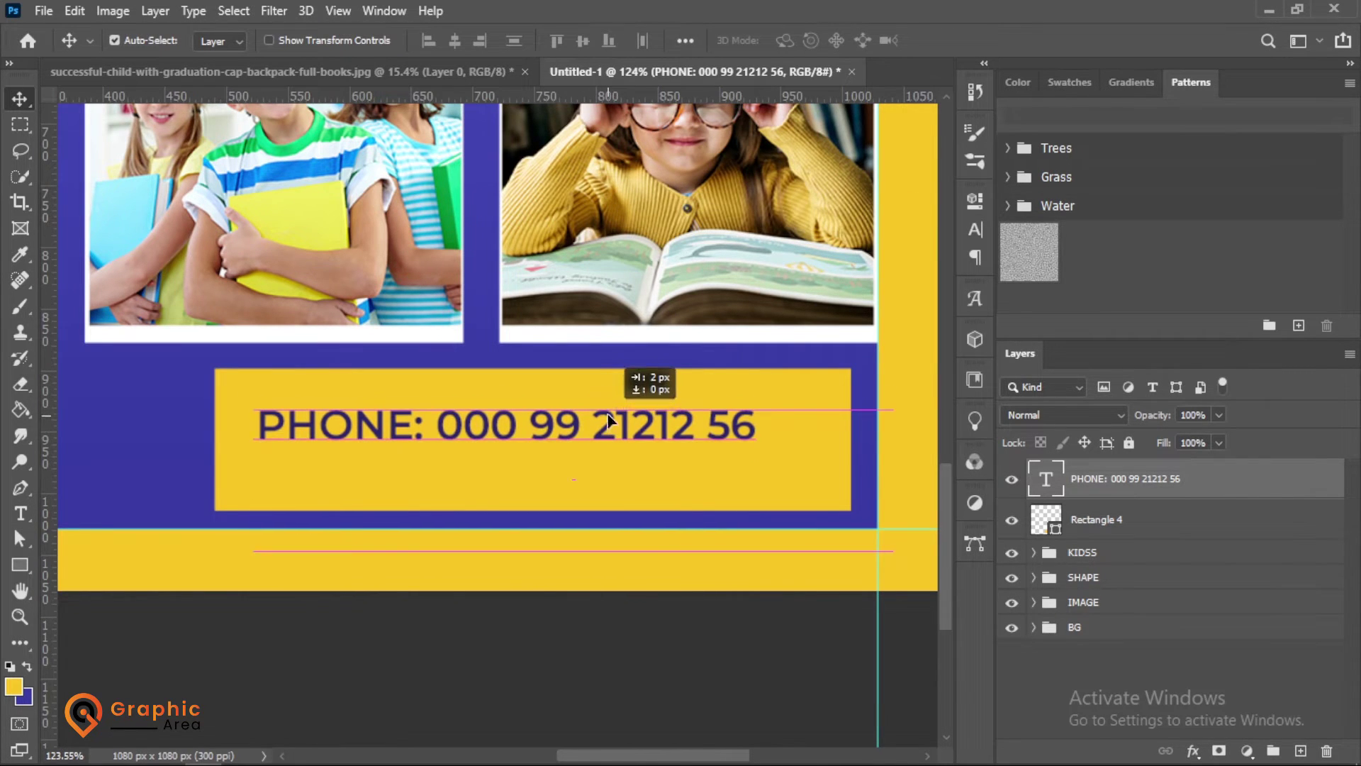
drag(609, 420, 645, 403)
click(22, 514)
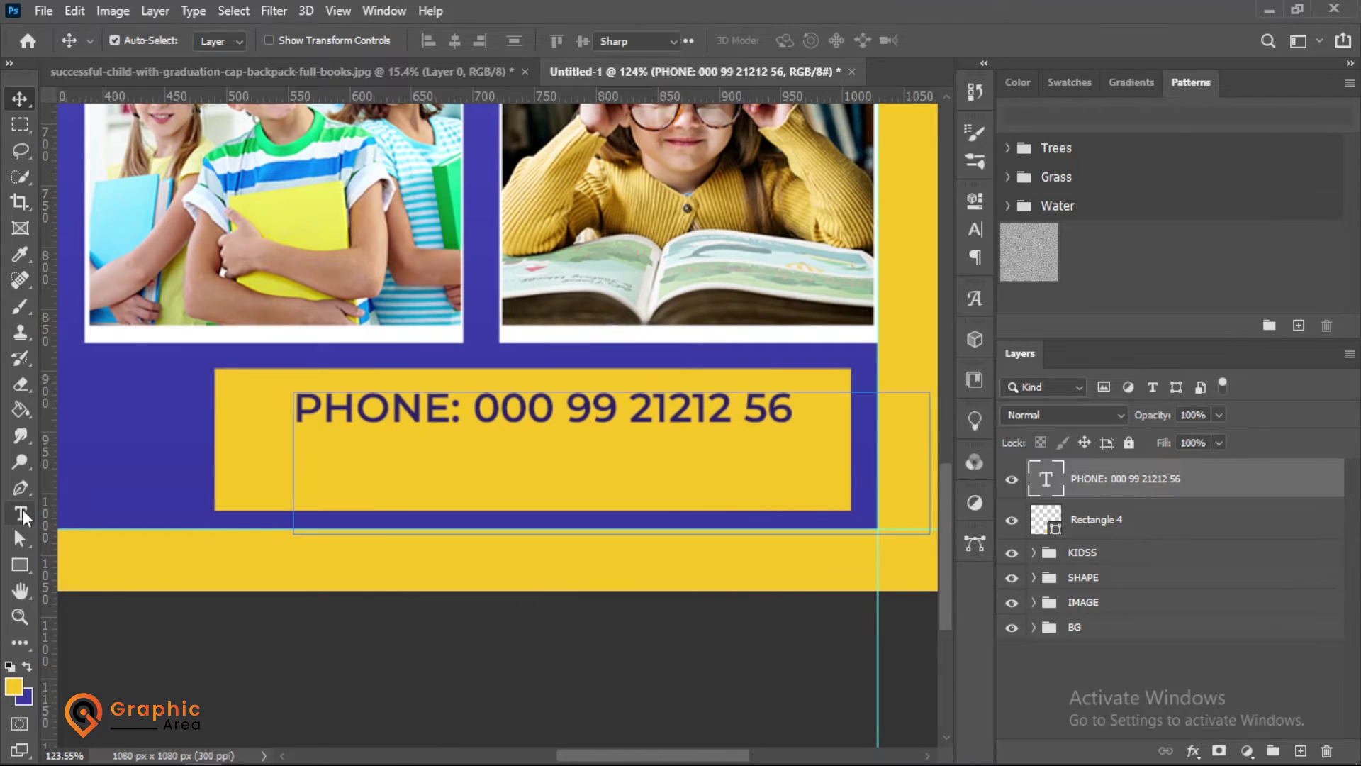
Add a light-weight web address line aligned under the phone number.
click(268, 465)
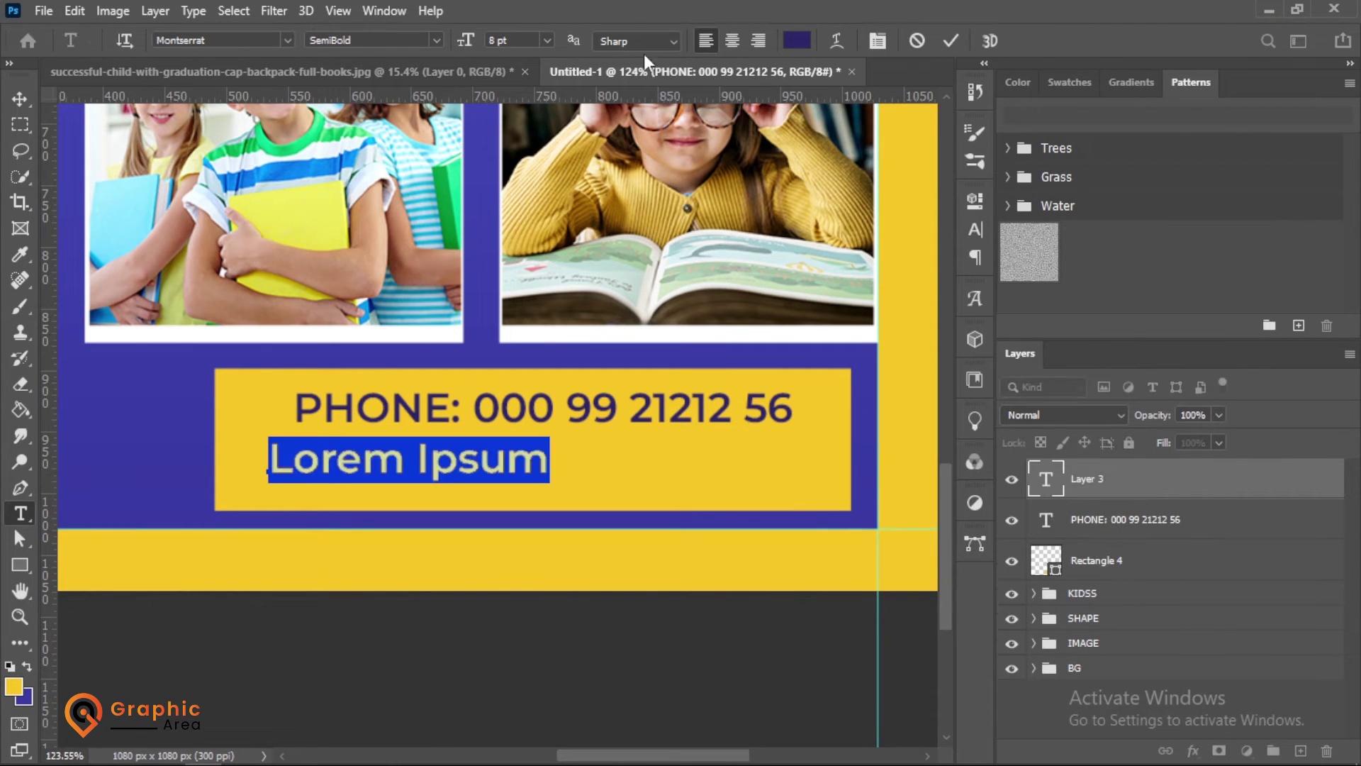
click(436, 40)
click(382, 125)
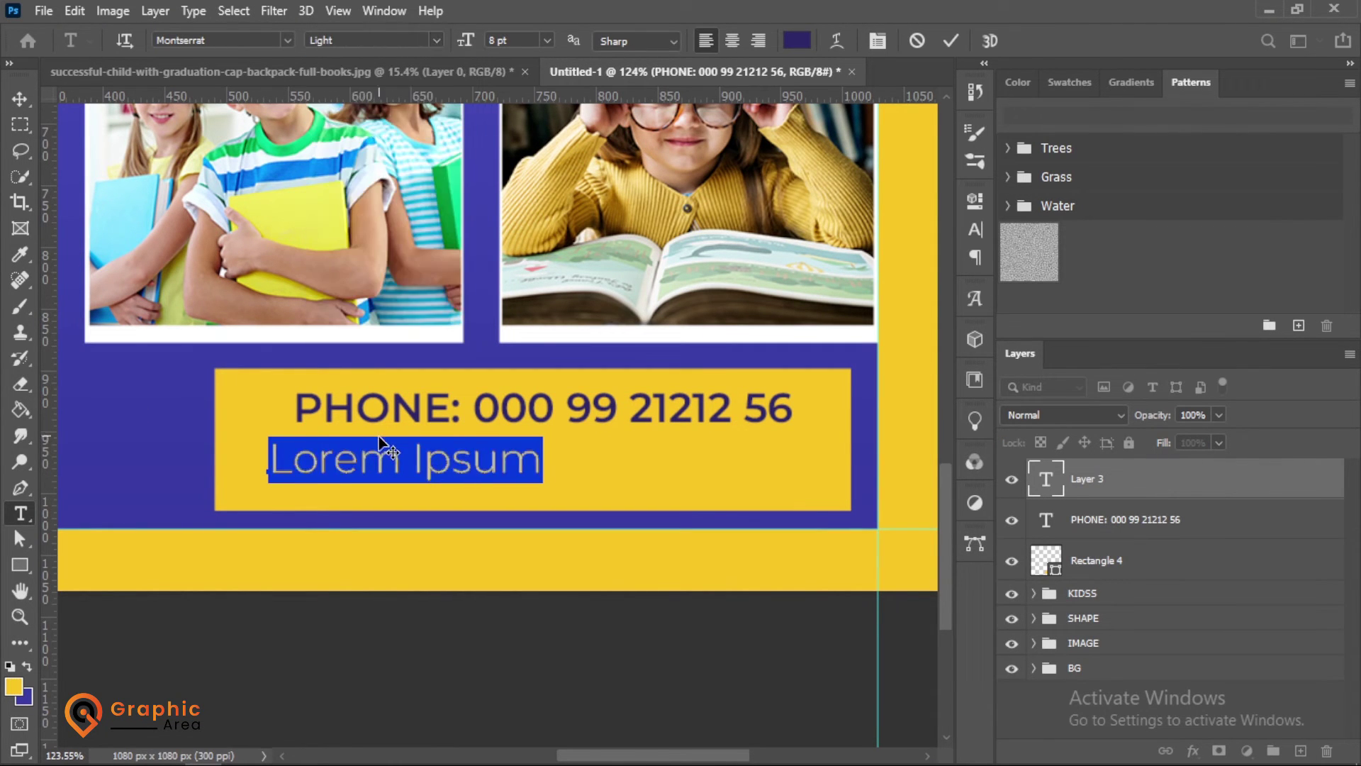
text(www)
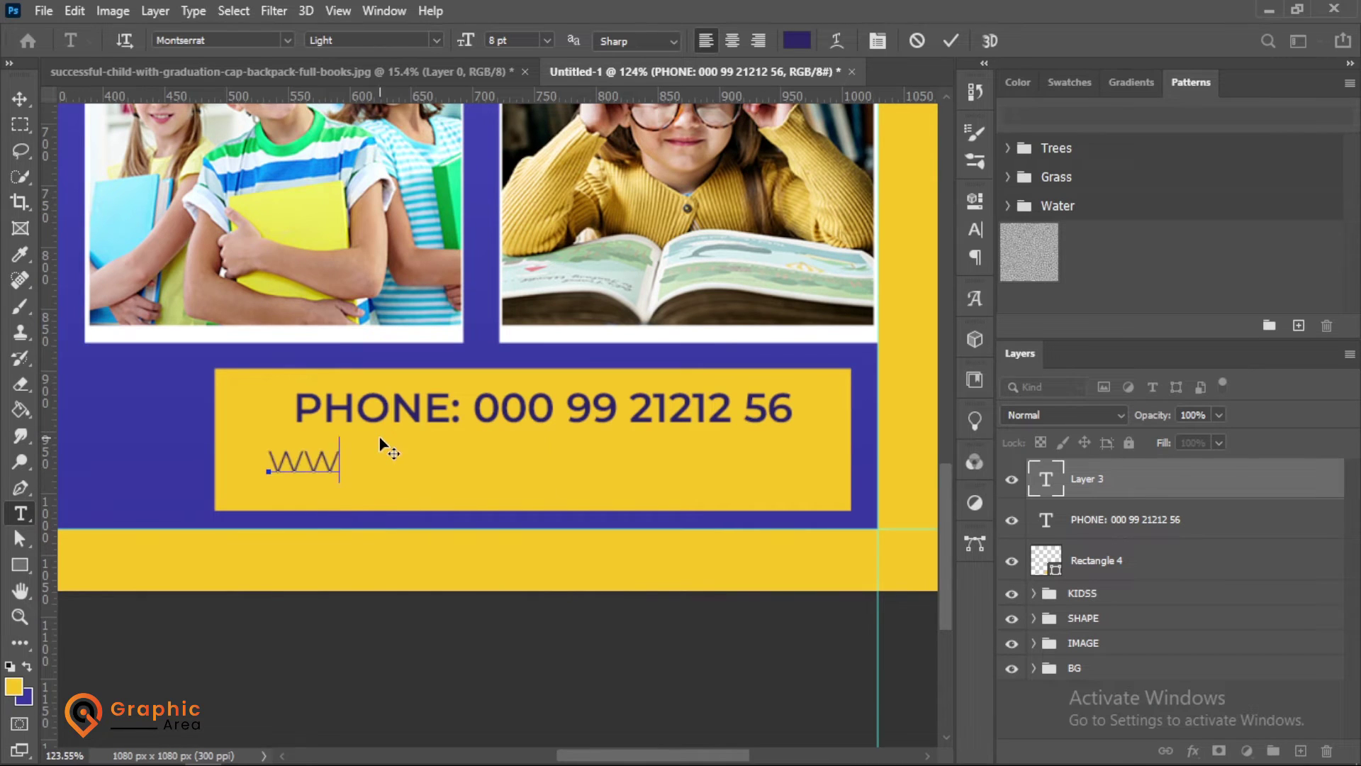
text(.YE)
key(BackSpace)
key(BackSpace)
key(BackSpace)
key(BackSpace)
text(.yourgamil.com)
click(584, 464)
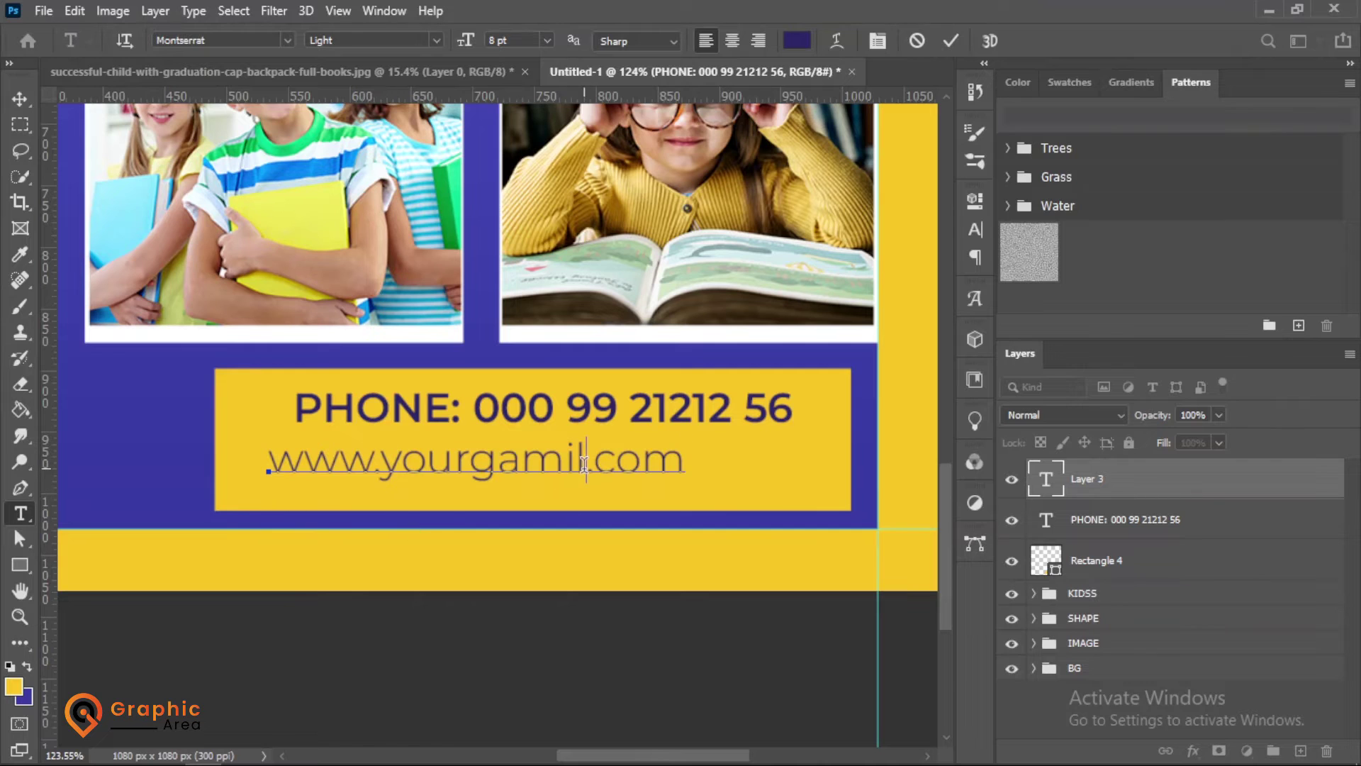
text(@)
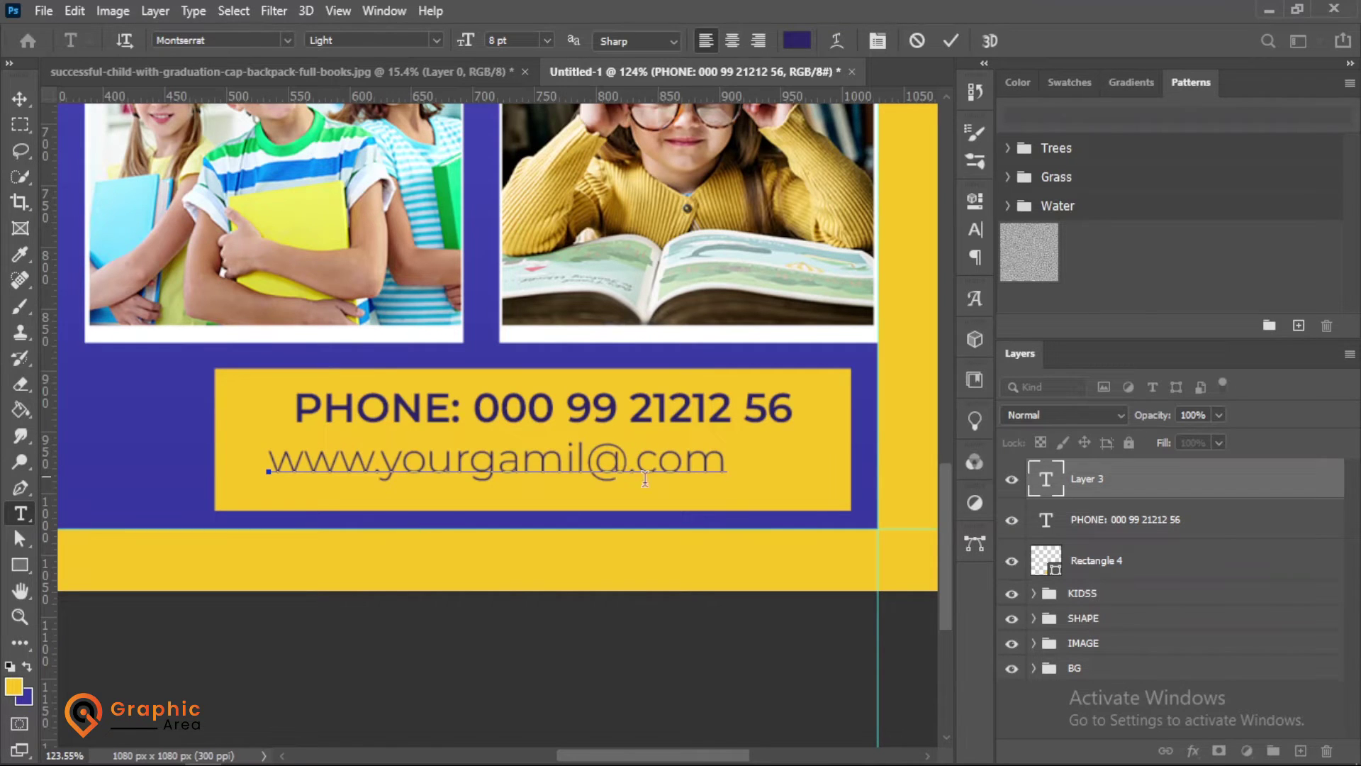
click(951, 40)
key(v)
drag(539, 462, 563, 453)
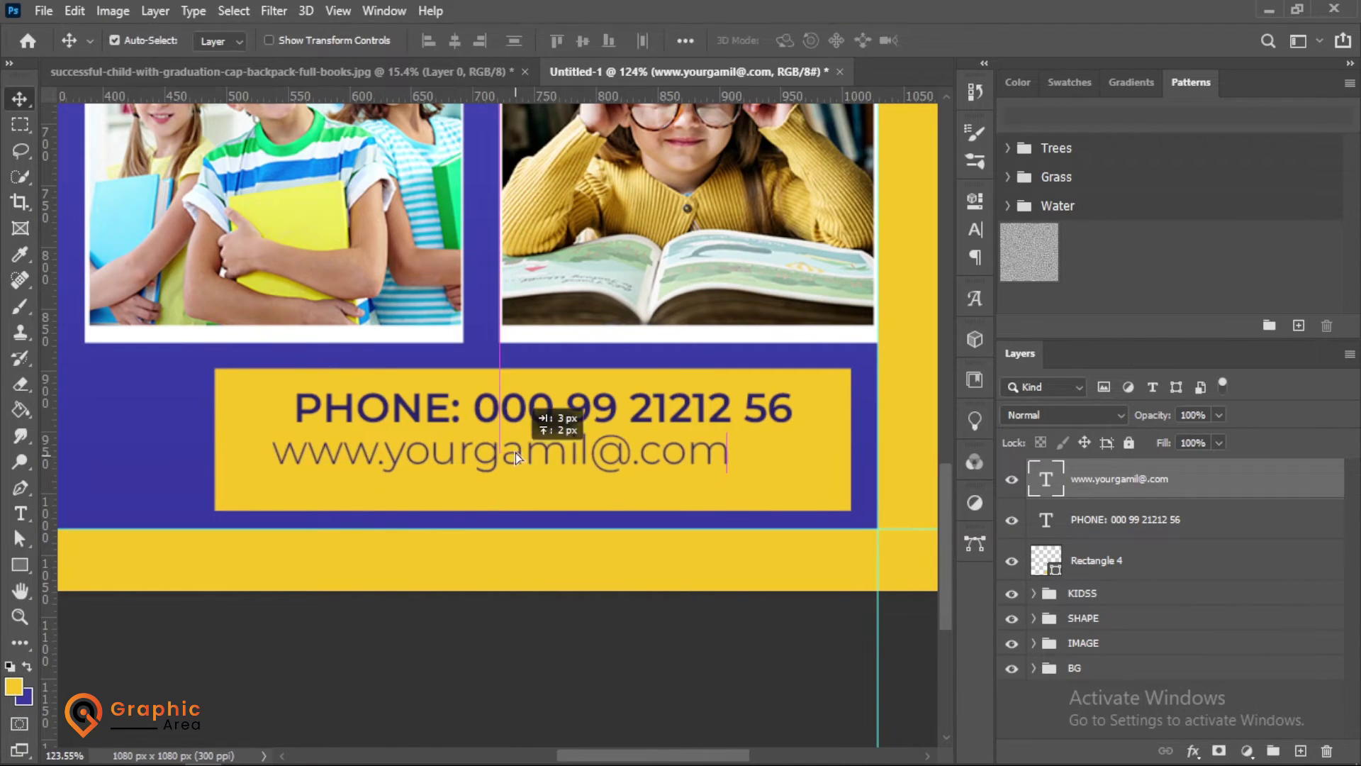
Group the contact text layers and Rectangle 4 into a group named TEXT.
shift+click(1116, 560)
key(ctrl+g)
double_click(1095, 470)
text(tt)
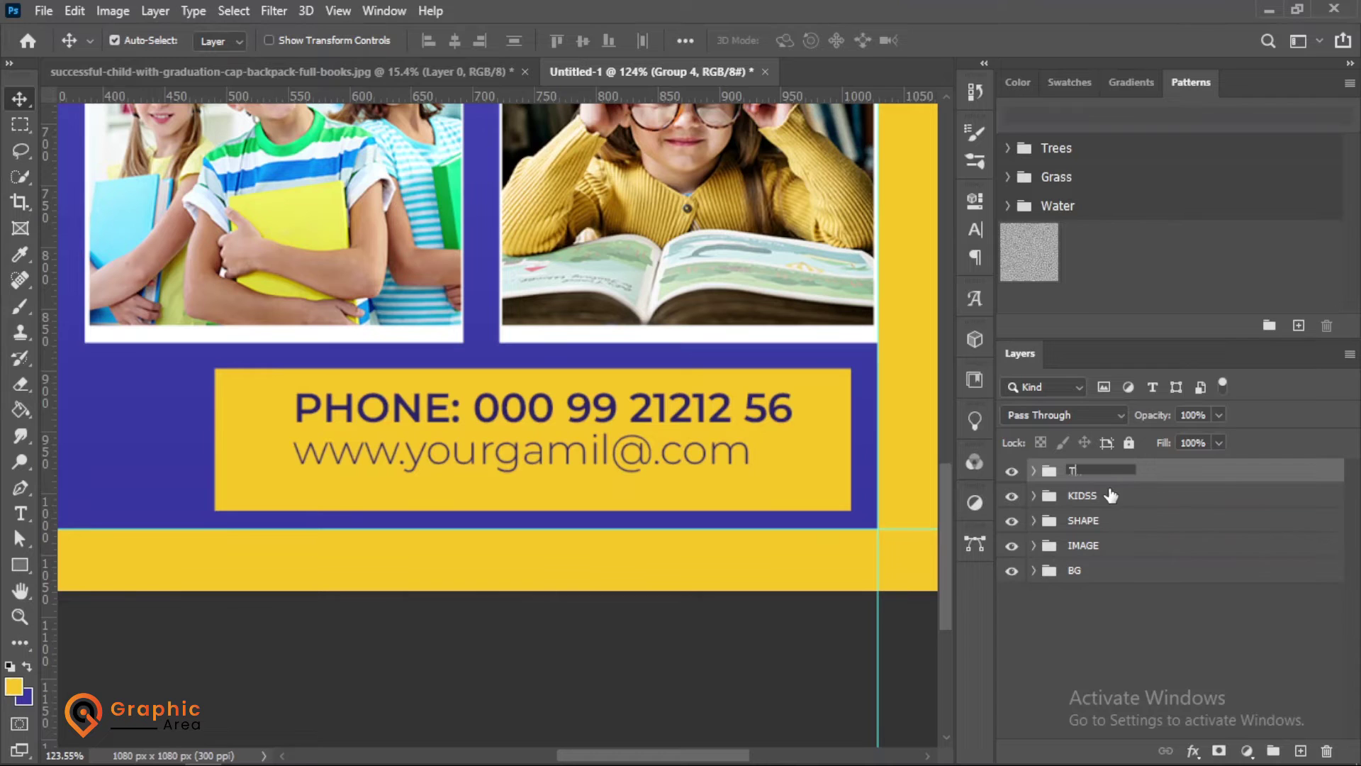
text(T)
click(1078, 665)
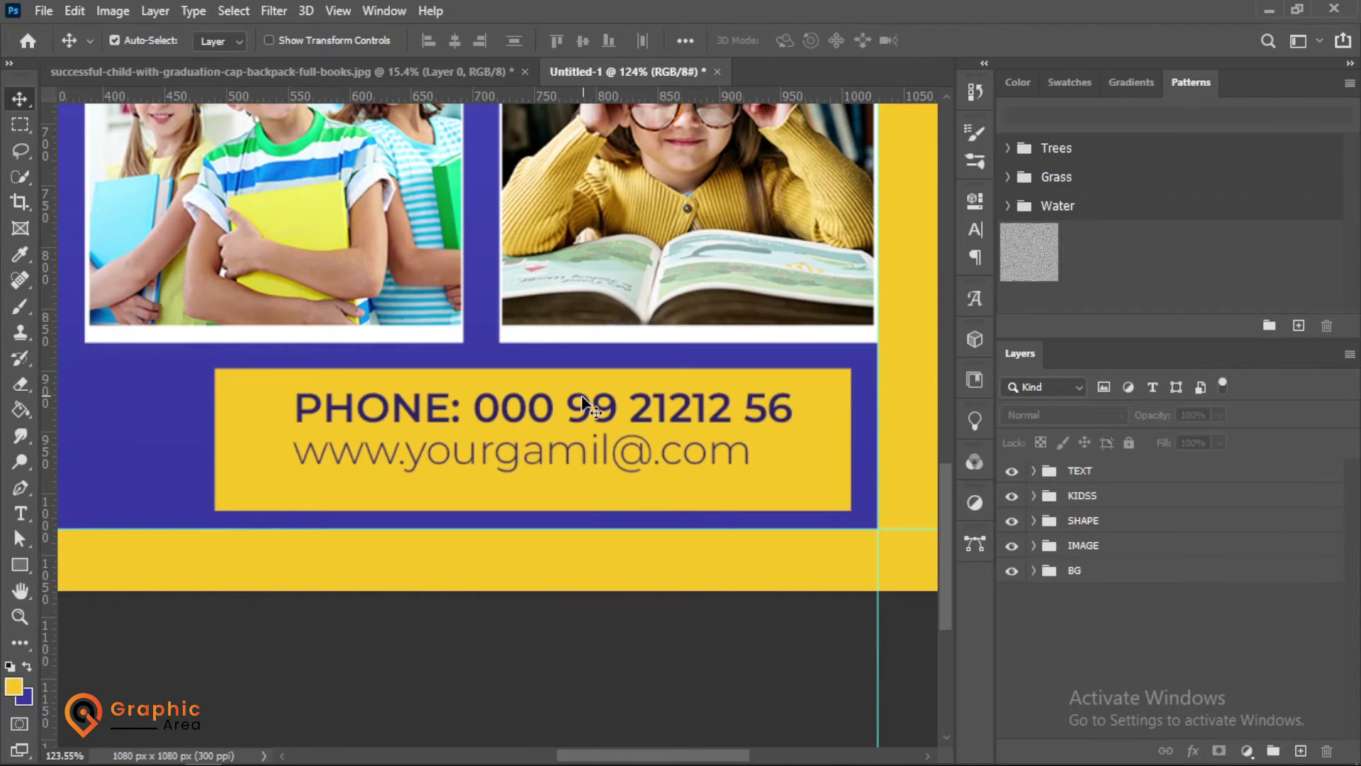
Fit the whole poster in view and start a text box in the white area.
key(ctrl+0)
key(t)
click(299, 289)
text(203)
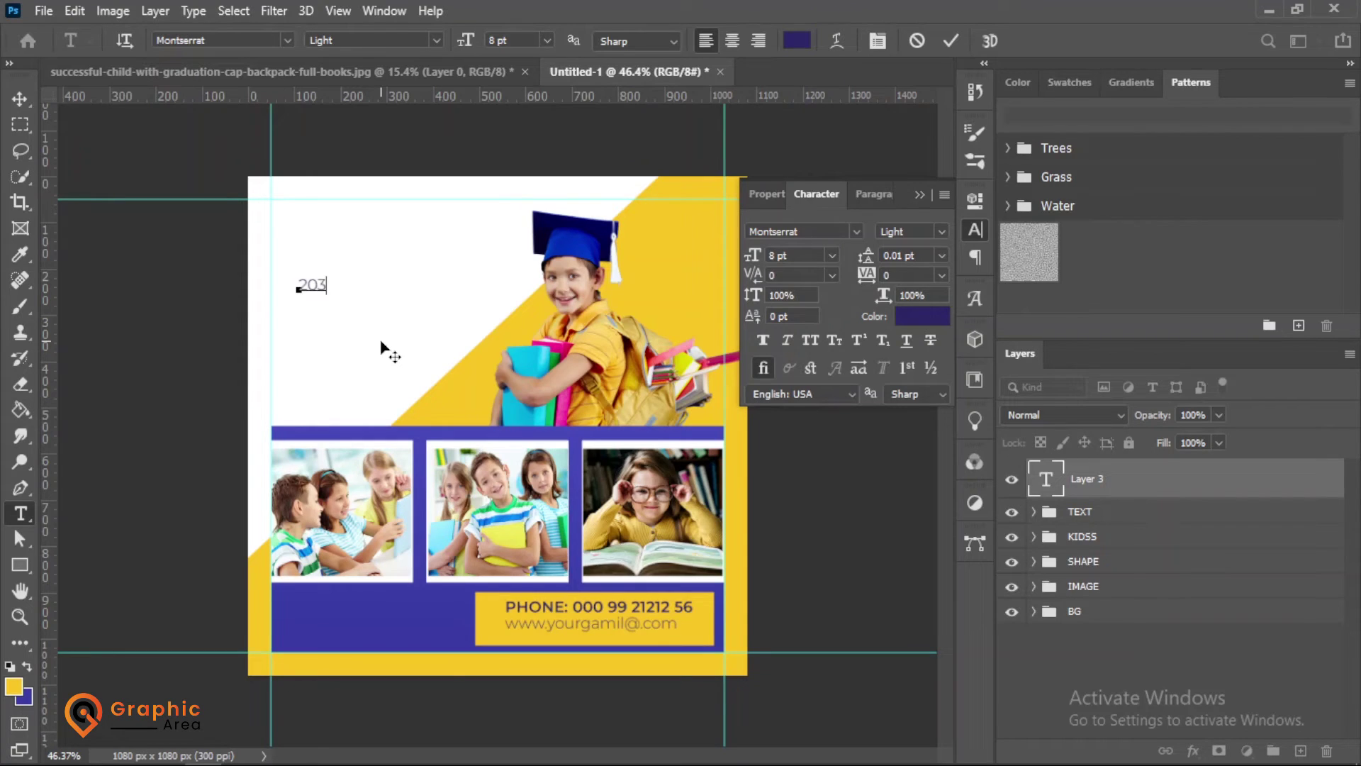
Type the three-line heading 2023 ADMISSION NOW OPEN with Auto leading.
key(BackSpace)
click(942, 257)
click(928, 272)
click(921, 195)
text(2)
text(ADDM)
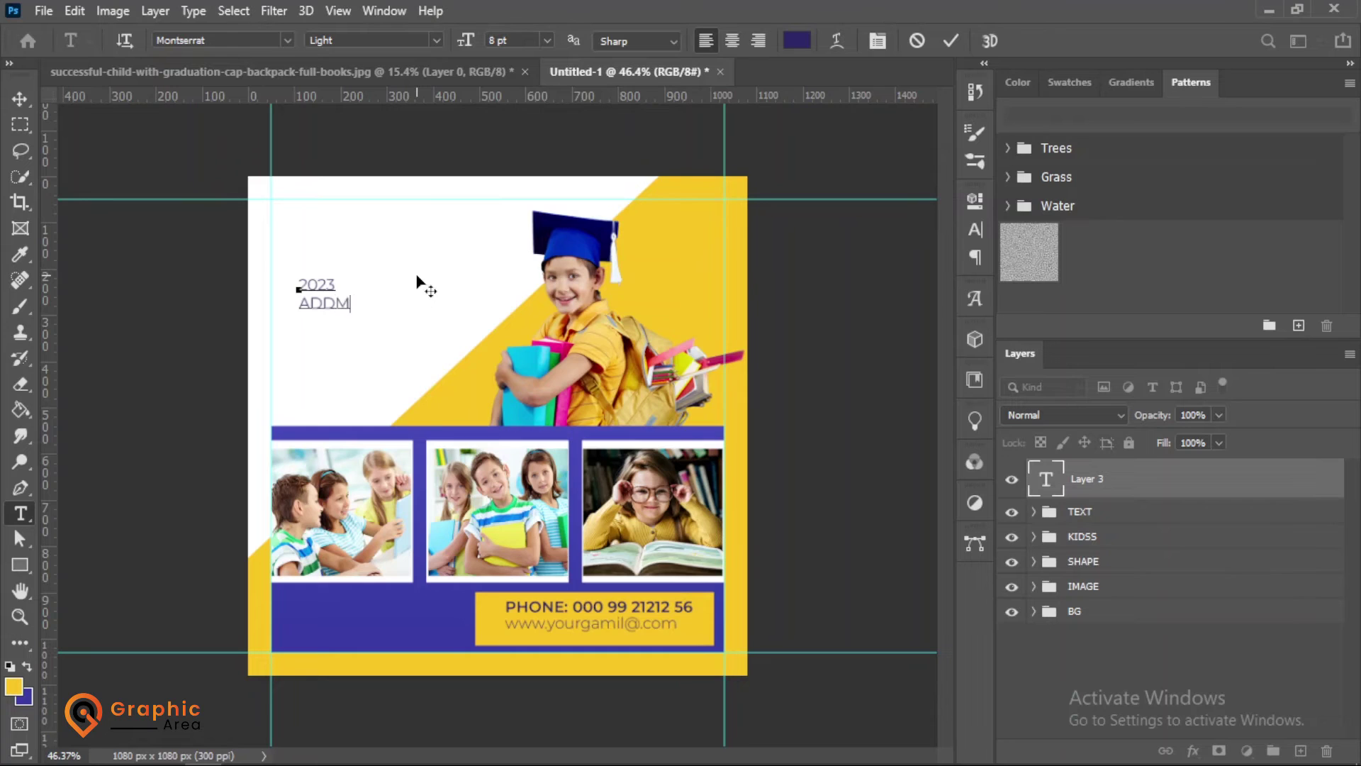
key(Delete)
key(Delete)
text(NOW OPEN)
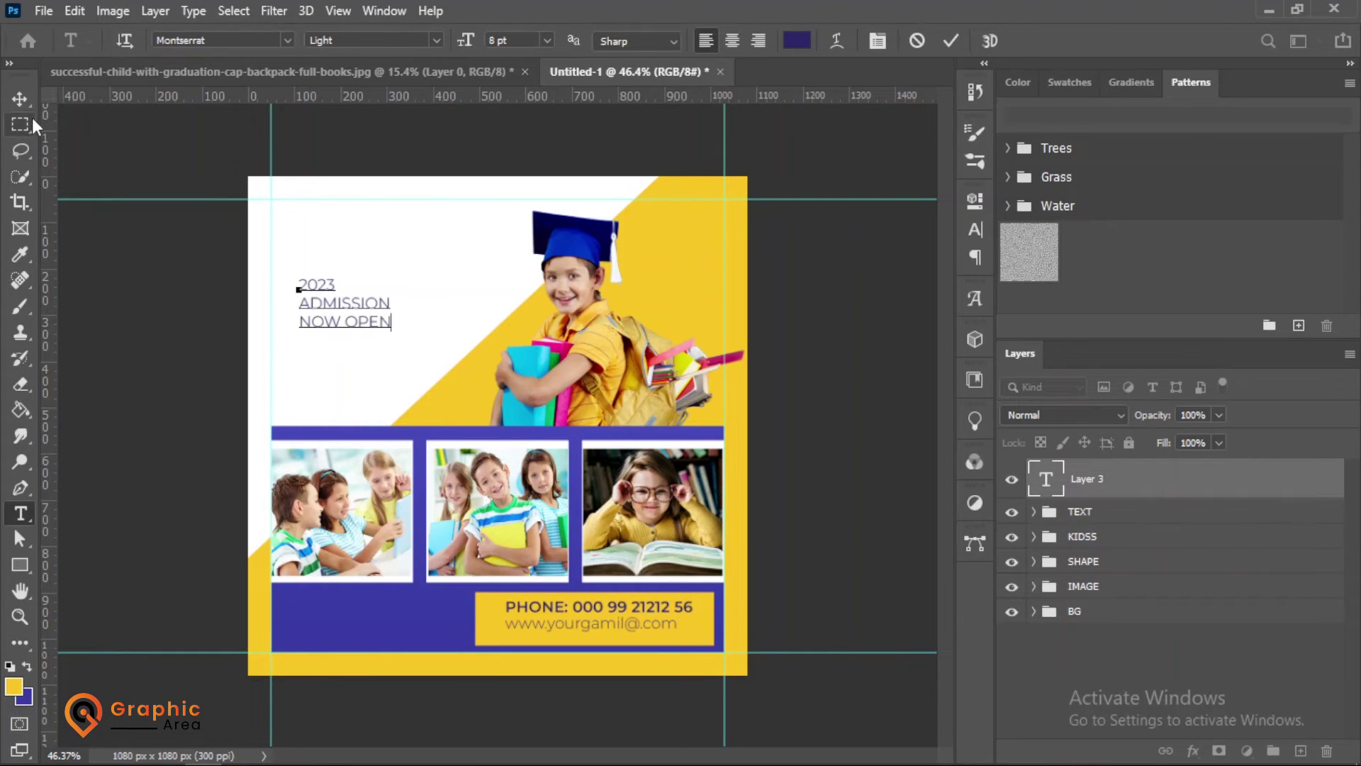
click(28, 101)
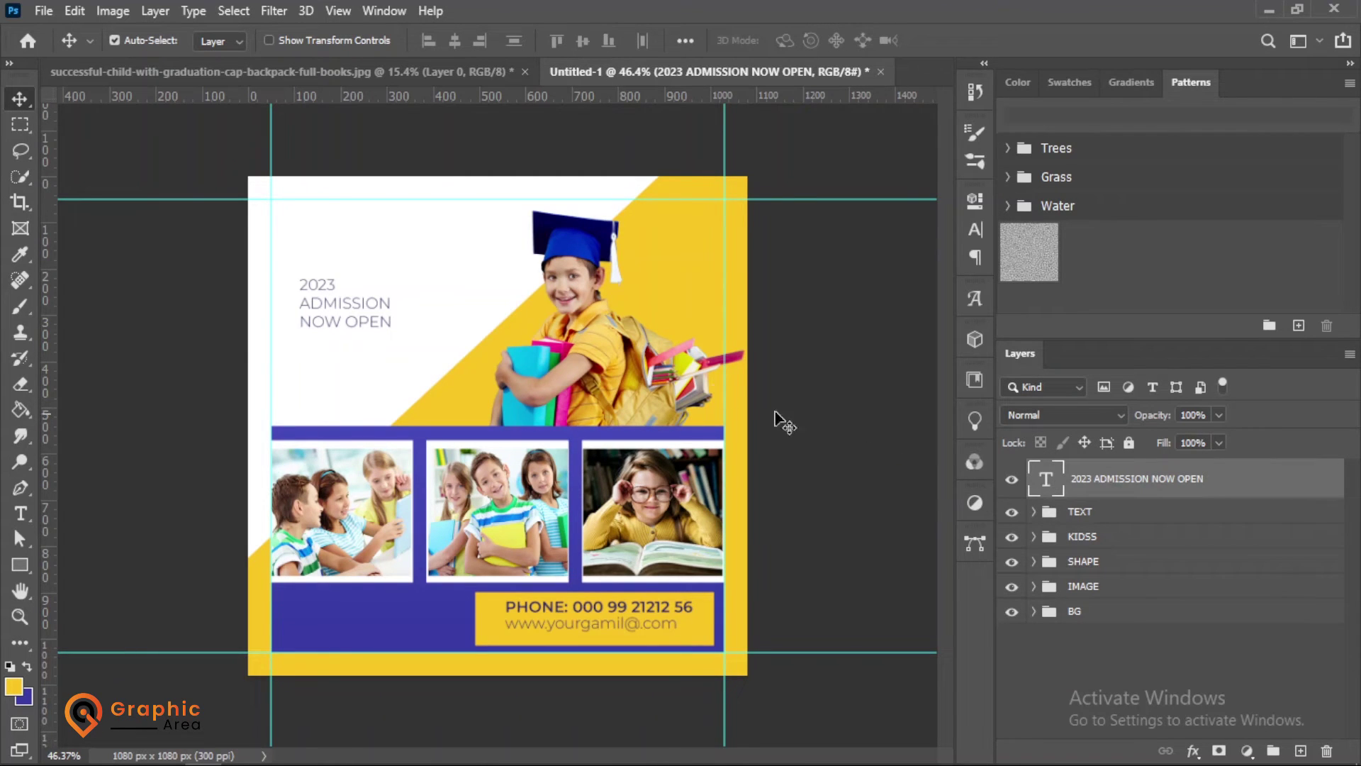
double_click(1053, 485)
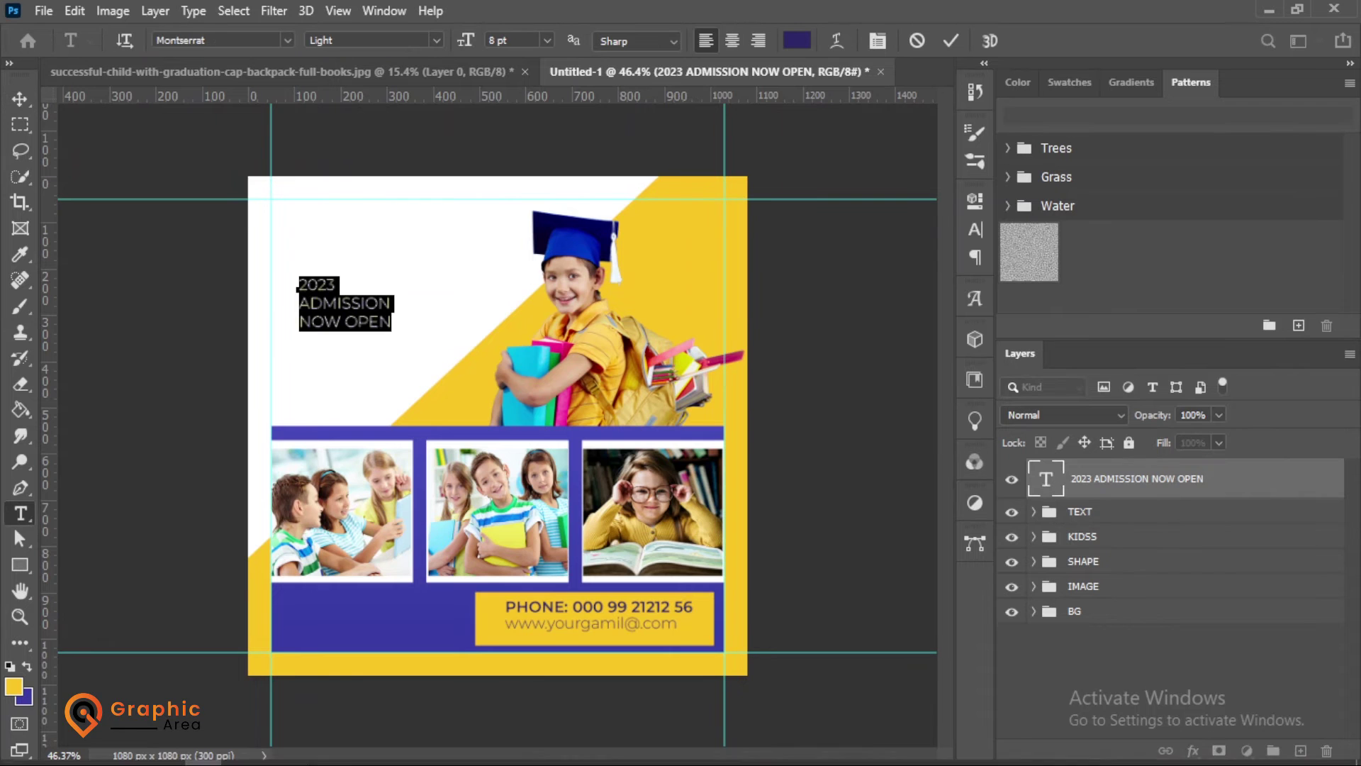
Make the heading bold at 18 pt and move it against the left guide.
click(351, 750)
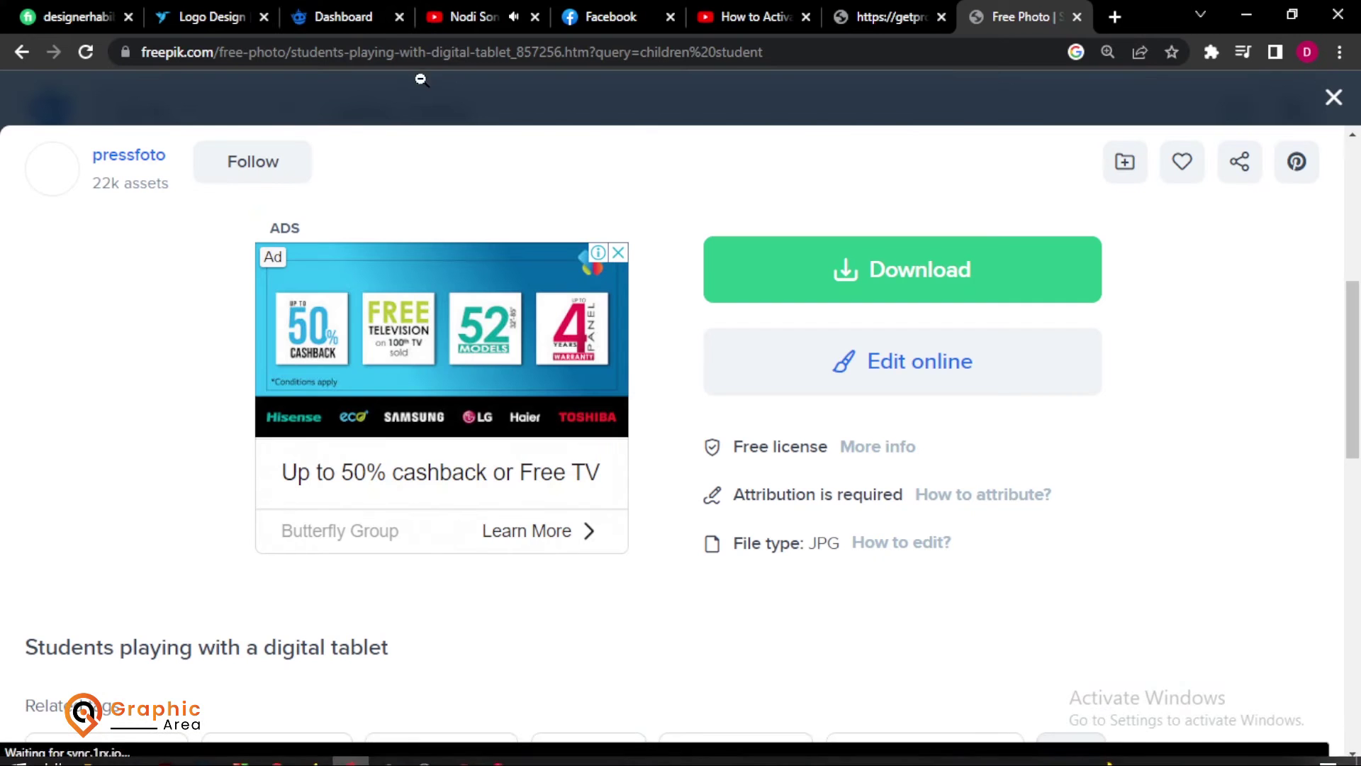
click(473, 13)
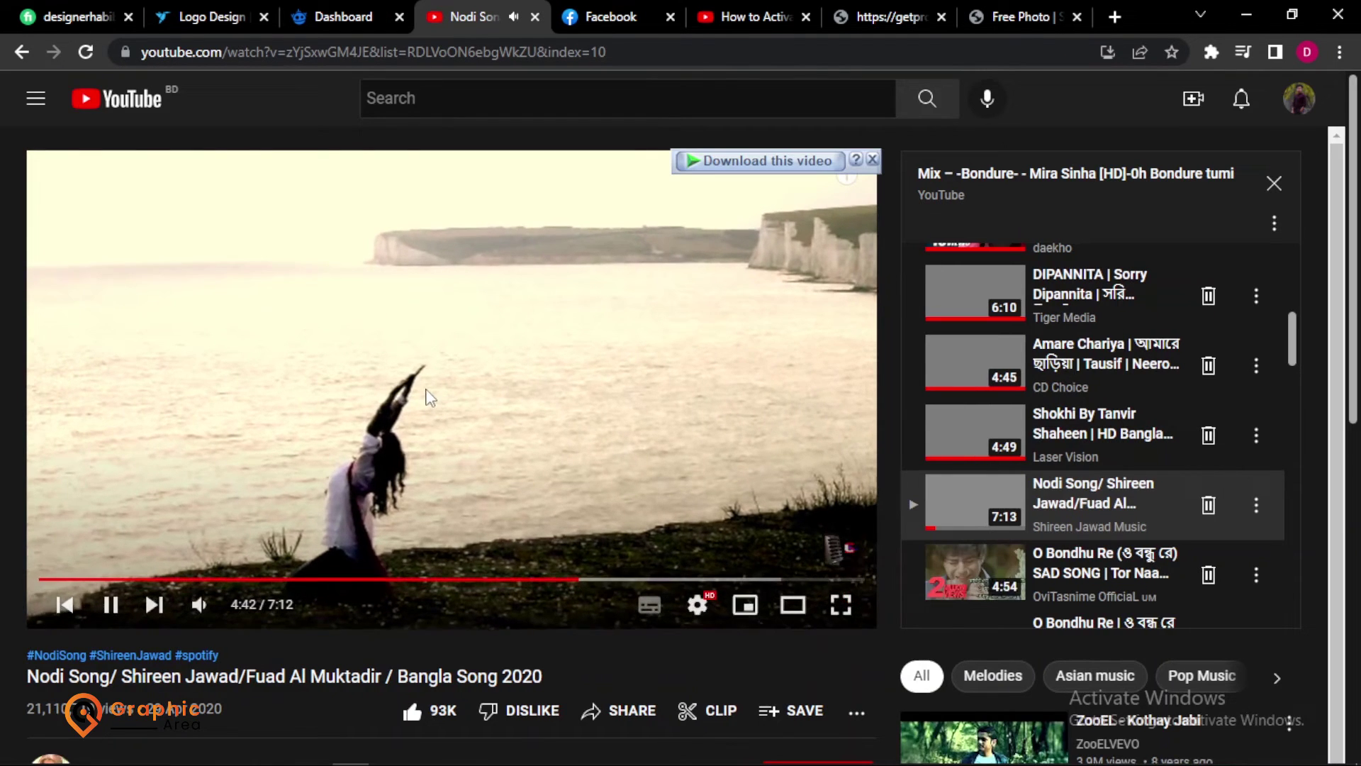
click(208, 750)
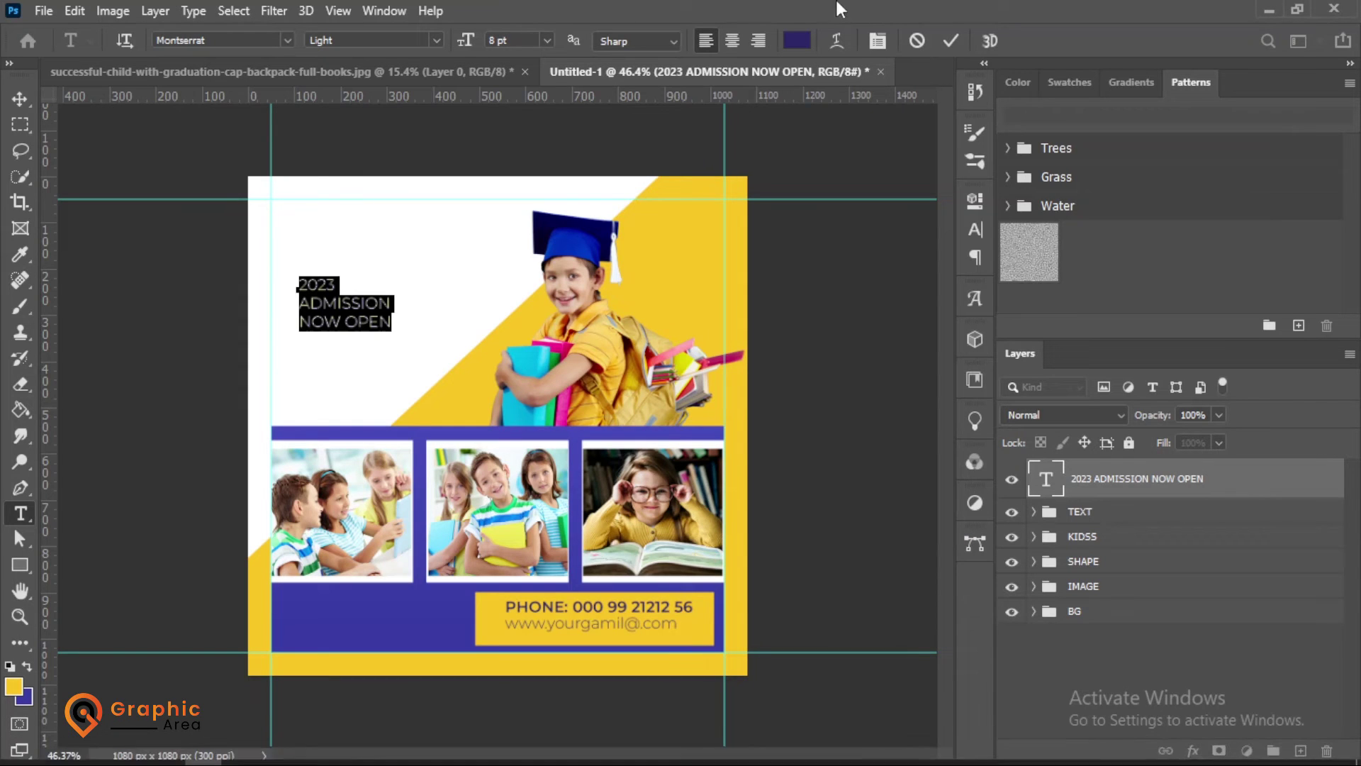
click(433, 43)
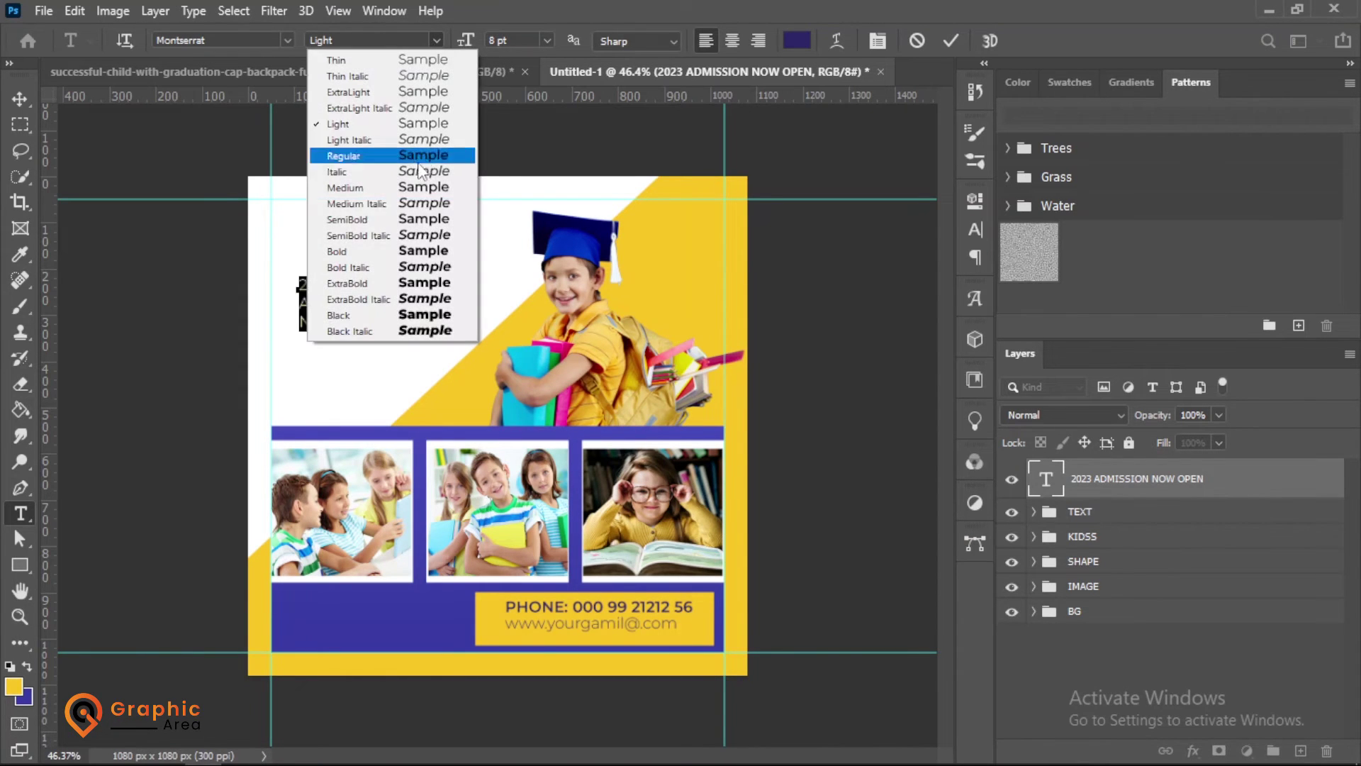
click(391, 257)
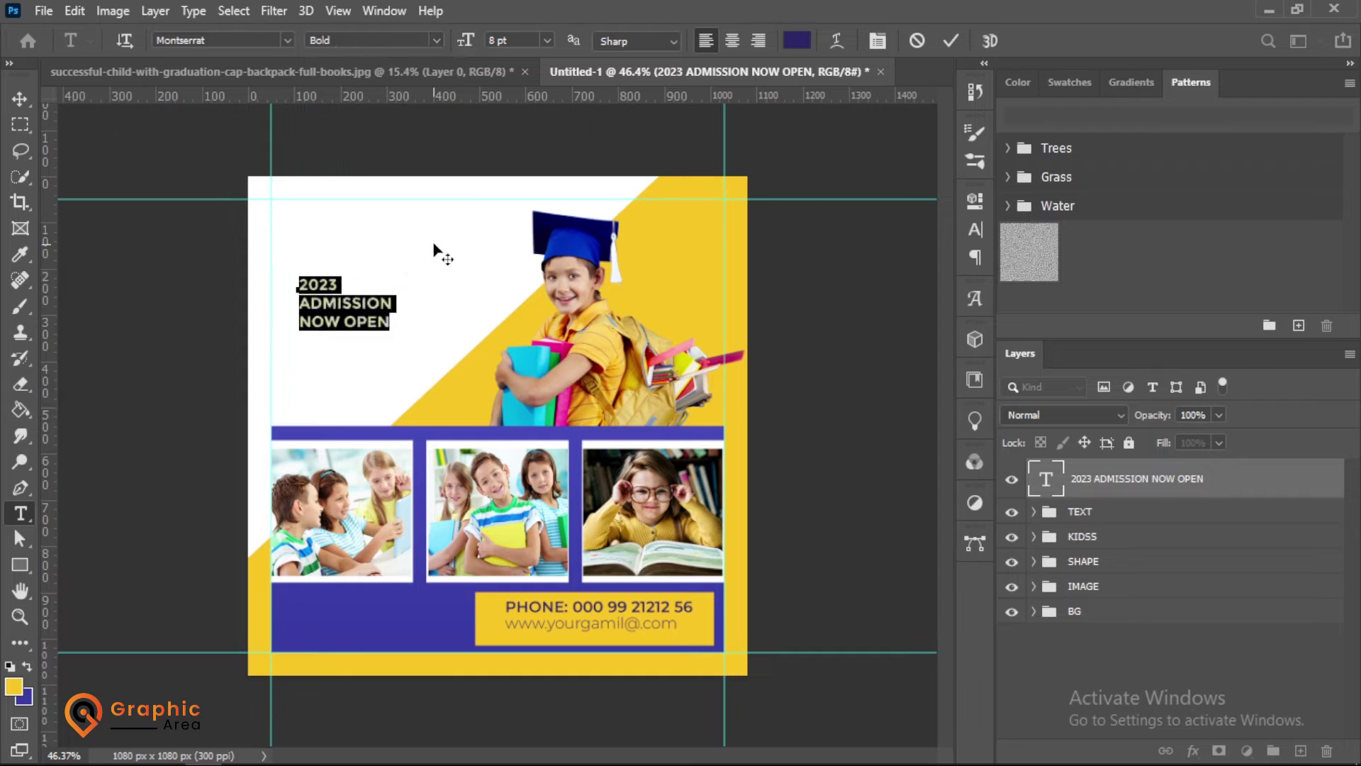
drag(467, 46, 480, 48)
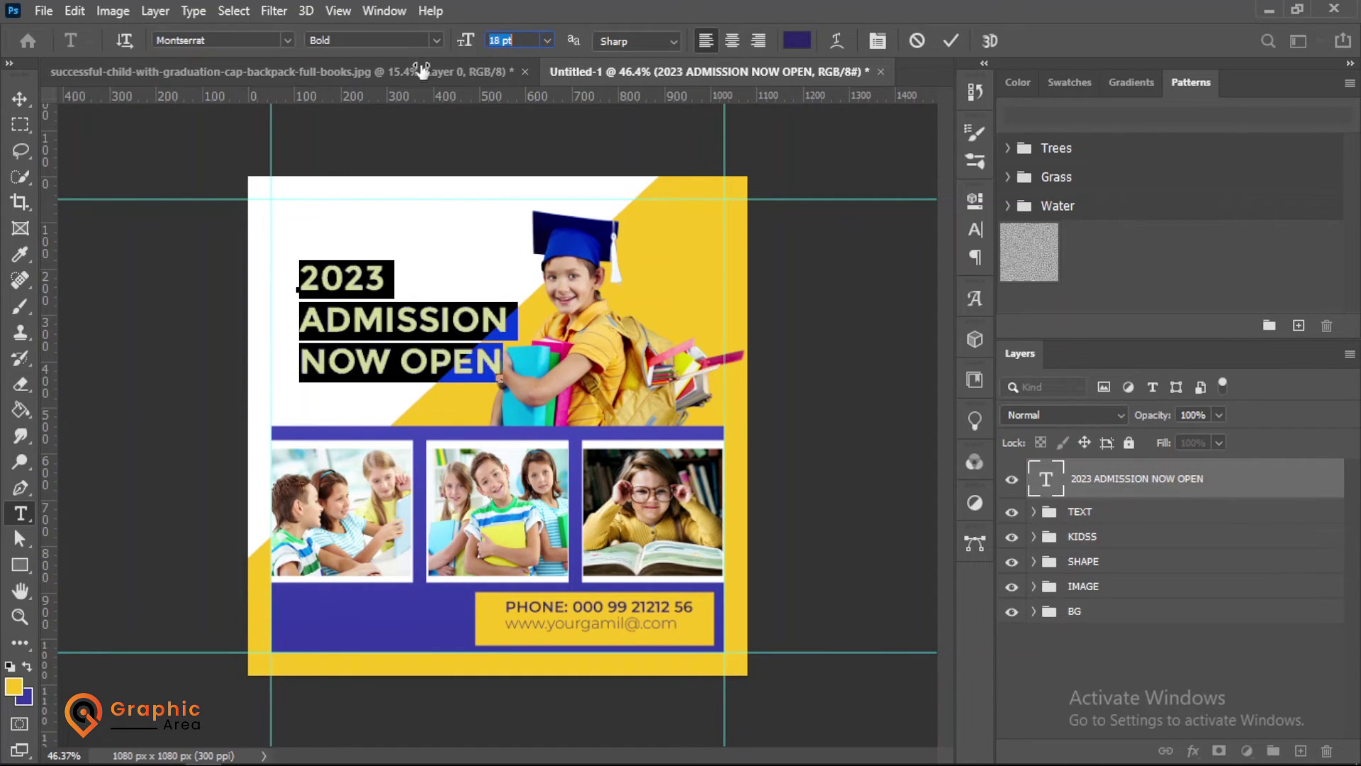
click(19, 99)
drag(418, 334, 390, 296)
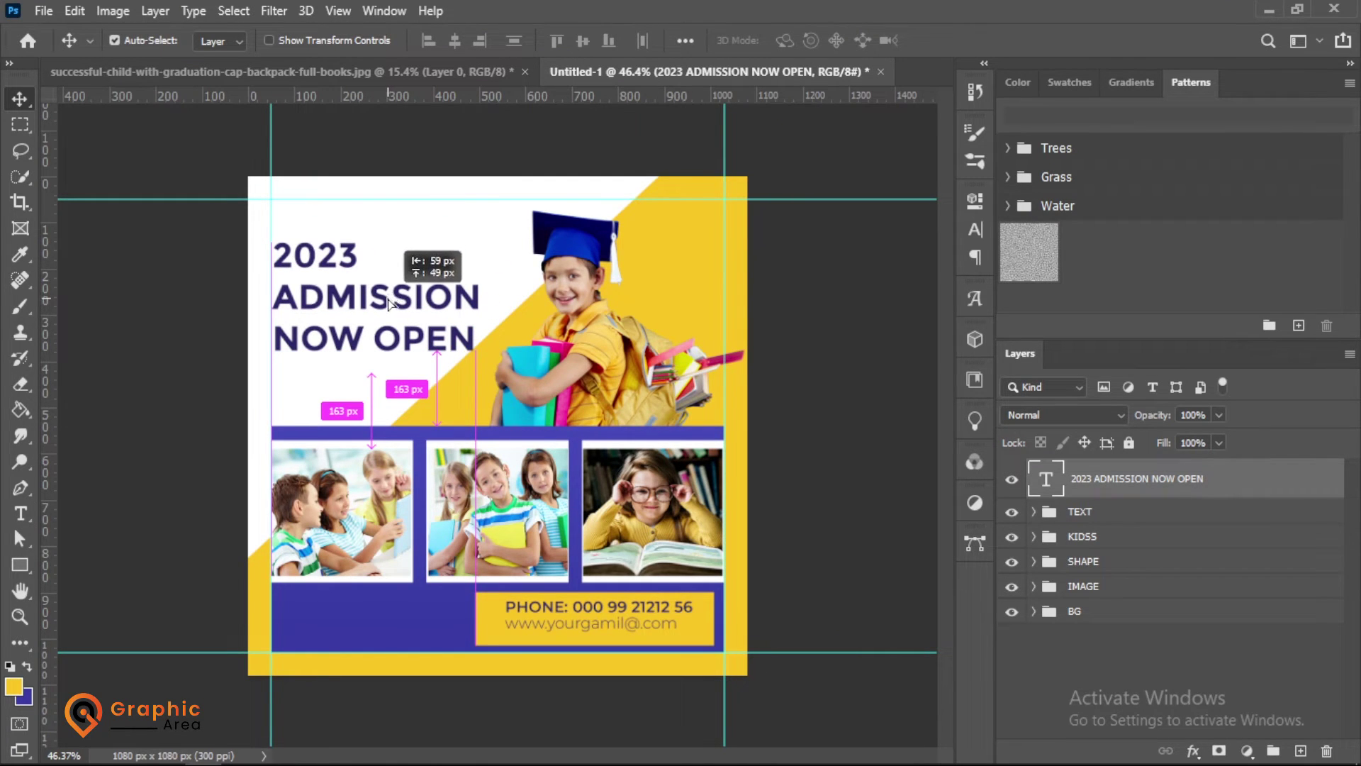
mouse_move(390, 297)
mouse_down()
mouse_move(388, 312)
mouse_move(388, 301)
mouse_up()
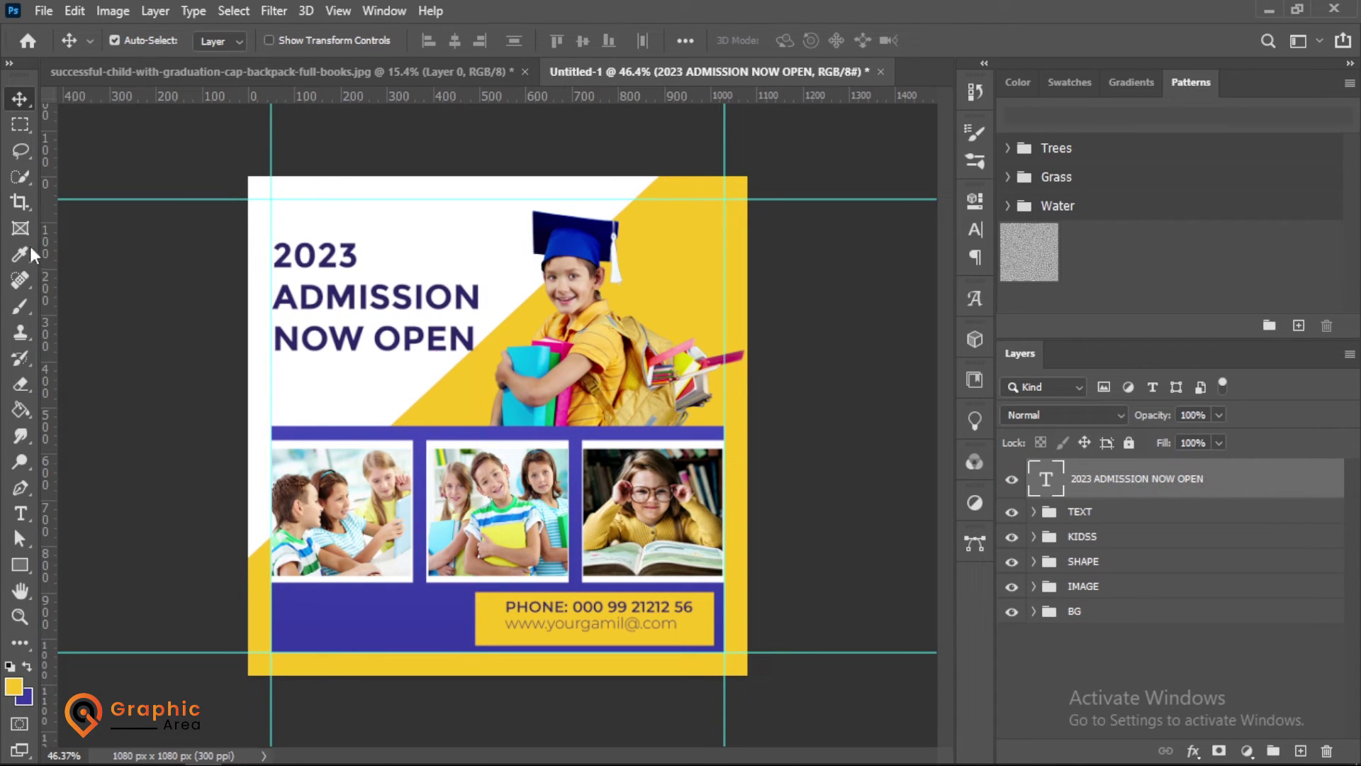
Set the ADMISSION and NOW OPEN lines to 16 pt SemiBold.
click(20, 512)
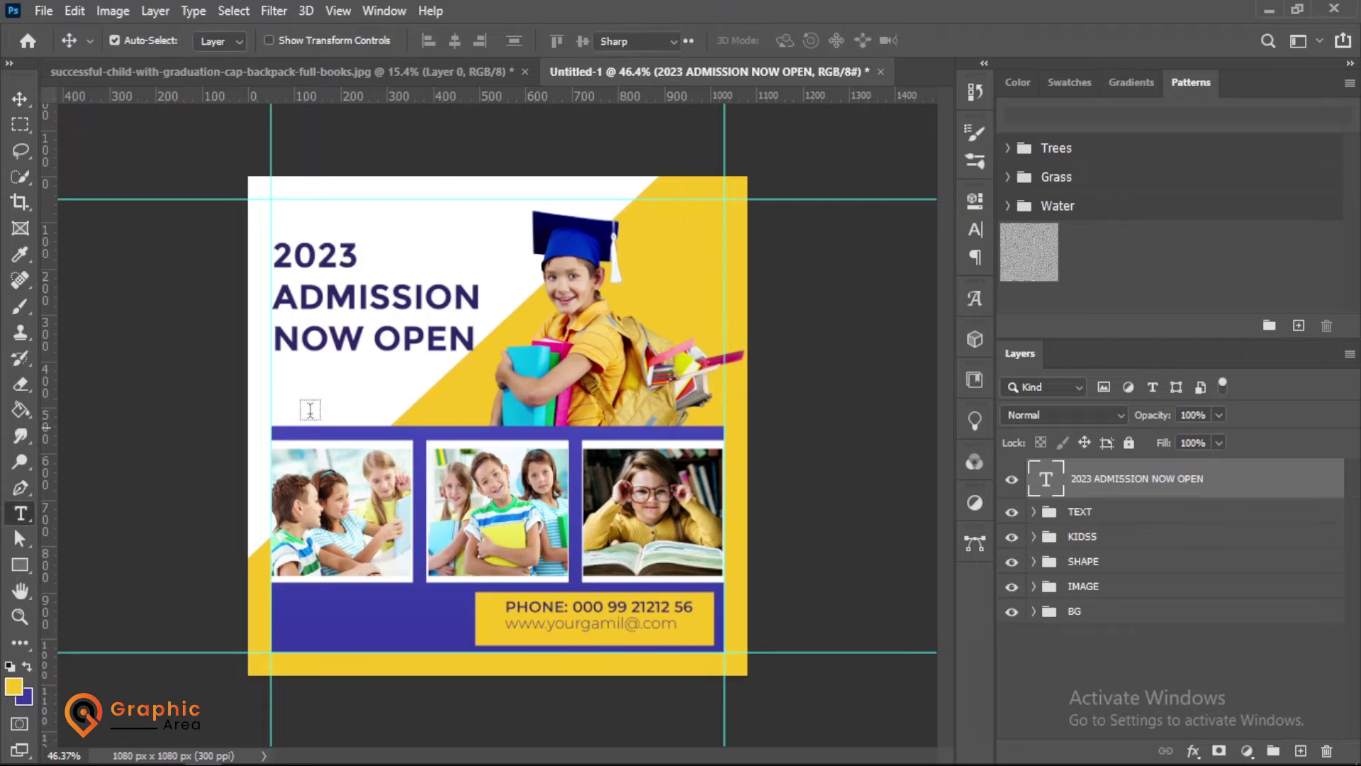
drag(480, 298, 408, 298)
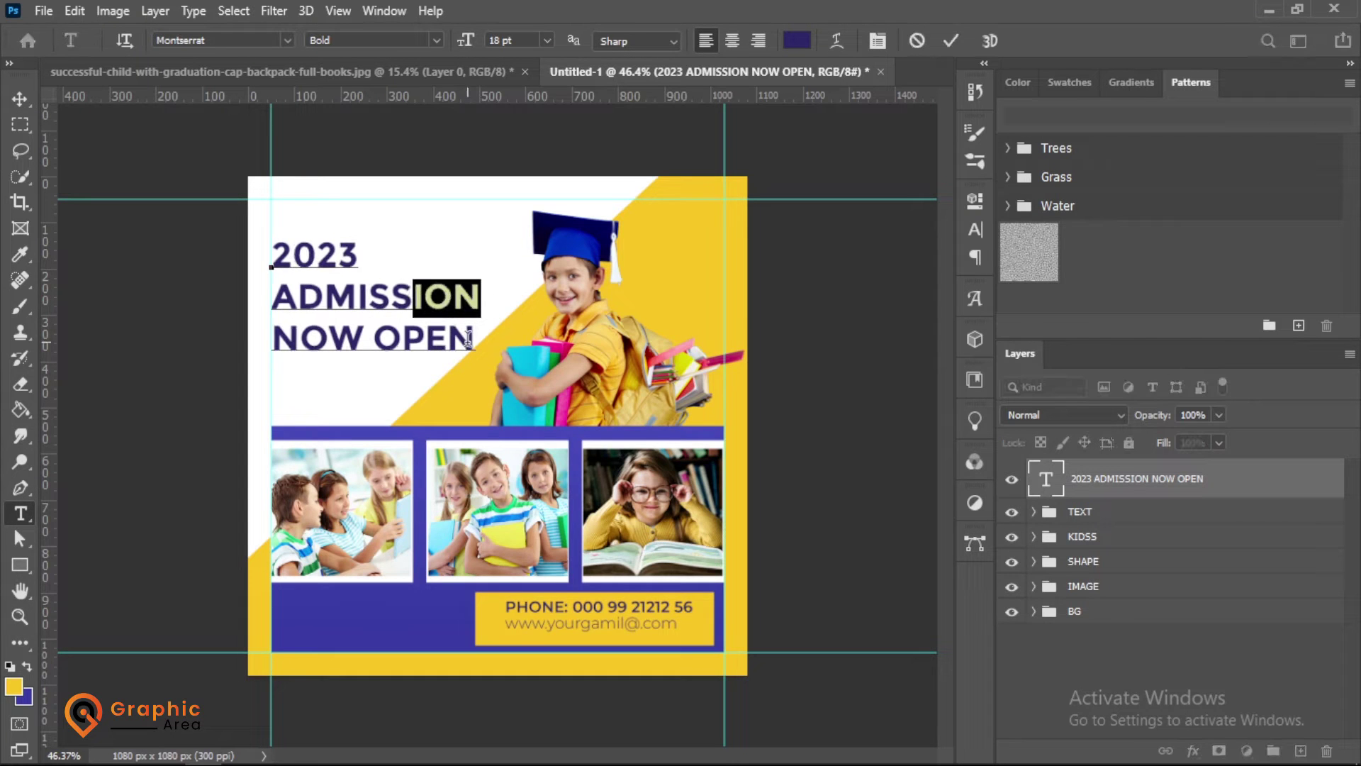
mouse_move(475, 339)
mouse_down()
mouse_move(276, 338)
mouse_move(298, 299)
mouse_up()
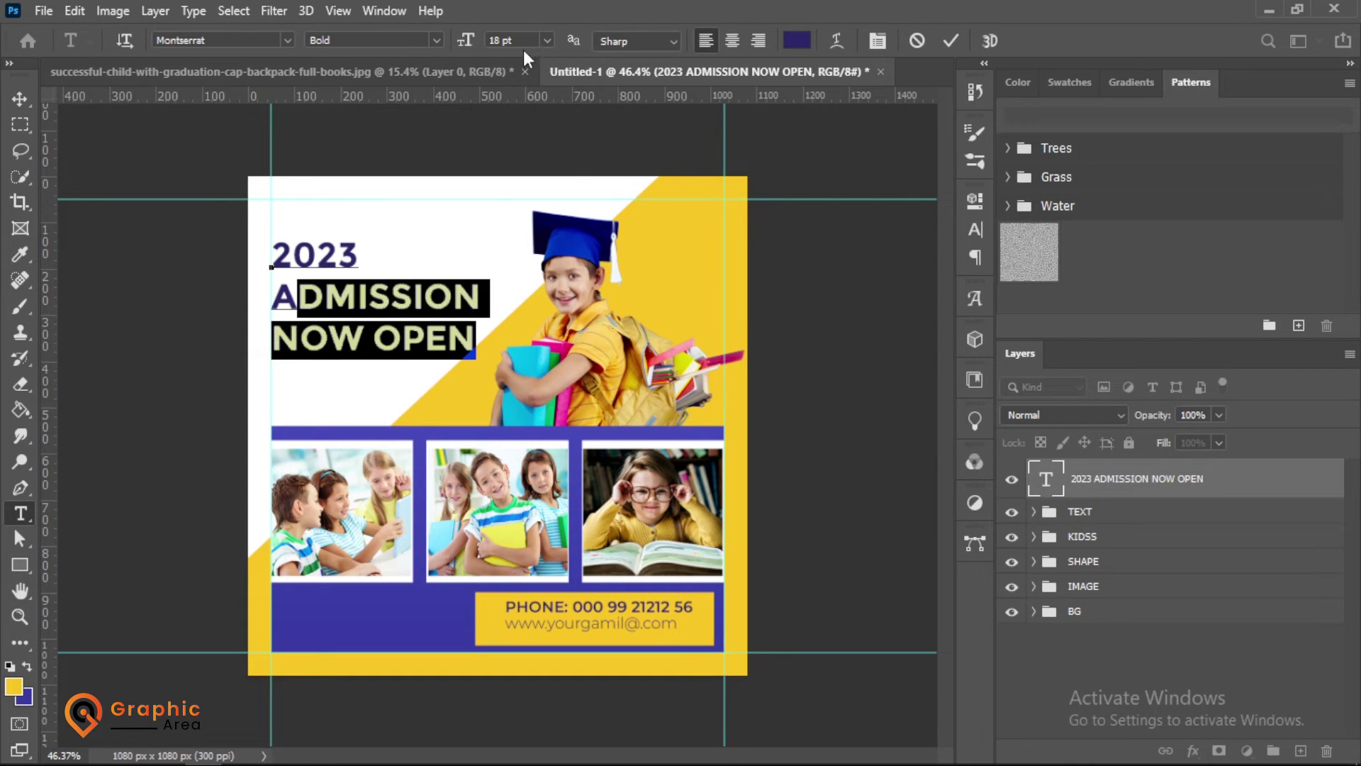
click(546, 41)
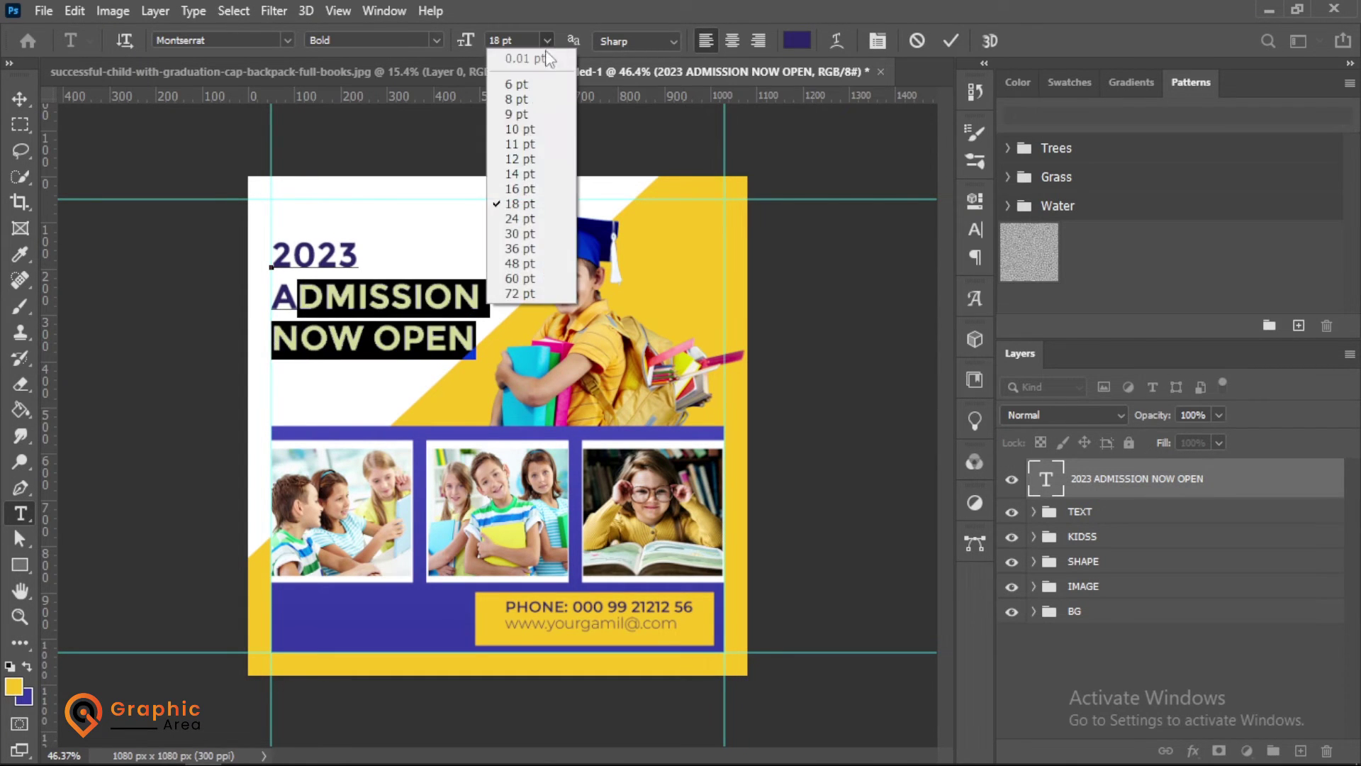
click(528, 187)
click(436, 39)
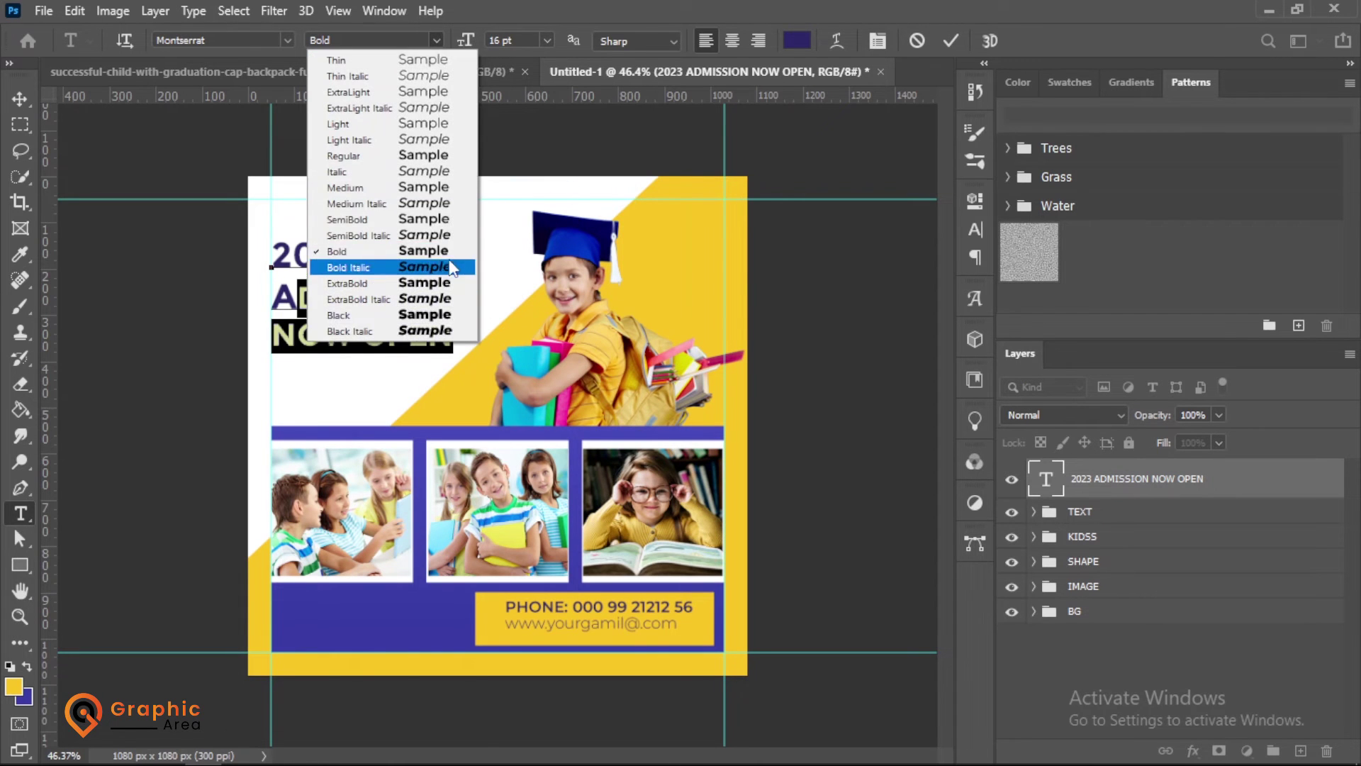
click(425, 219)
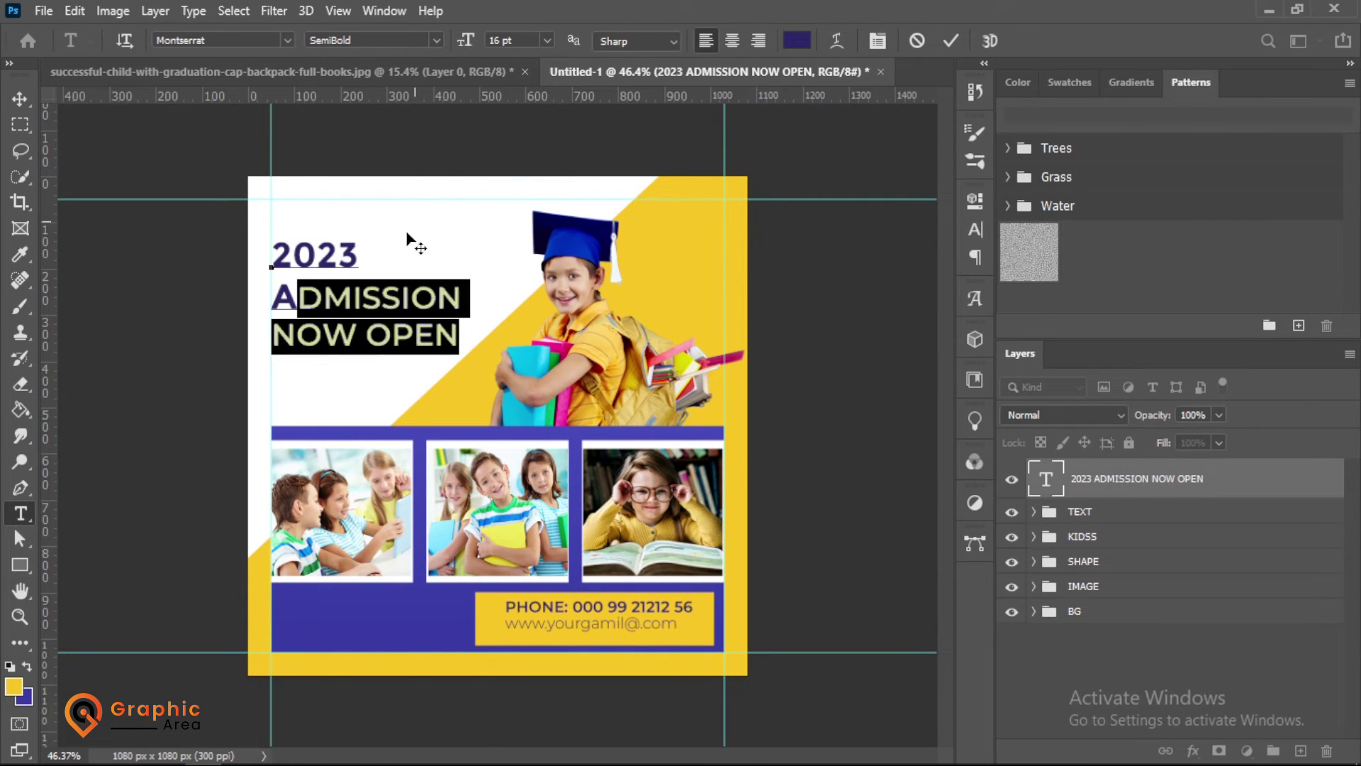
click(357, 342)
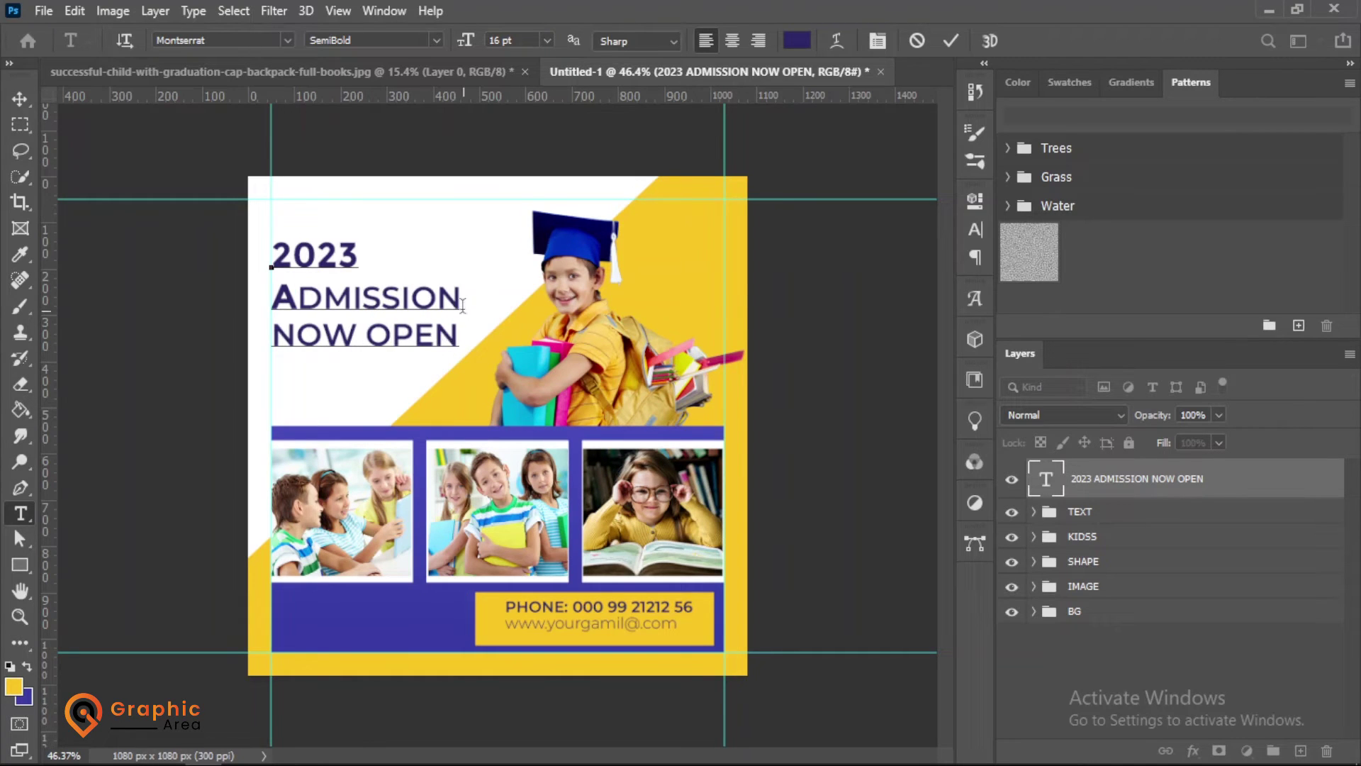
Compare the lower heading lines and undo the last formatting change.
drag(297, 298, 457, 339)
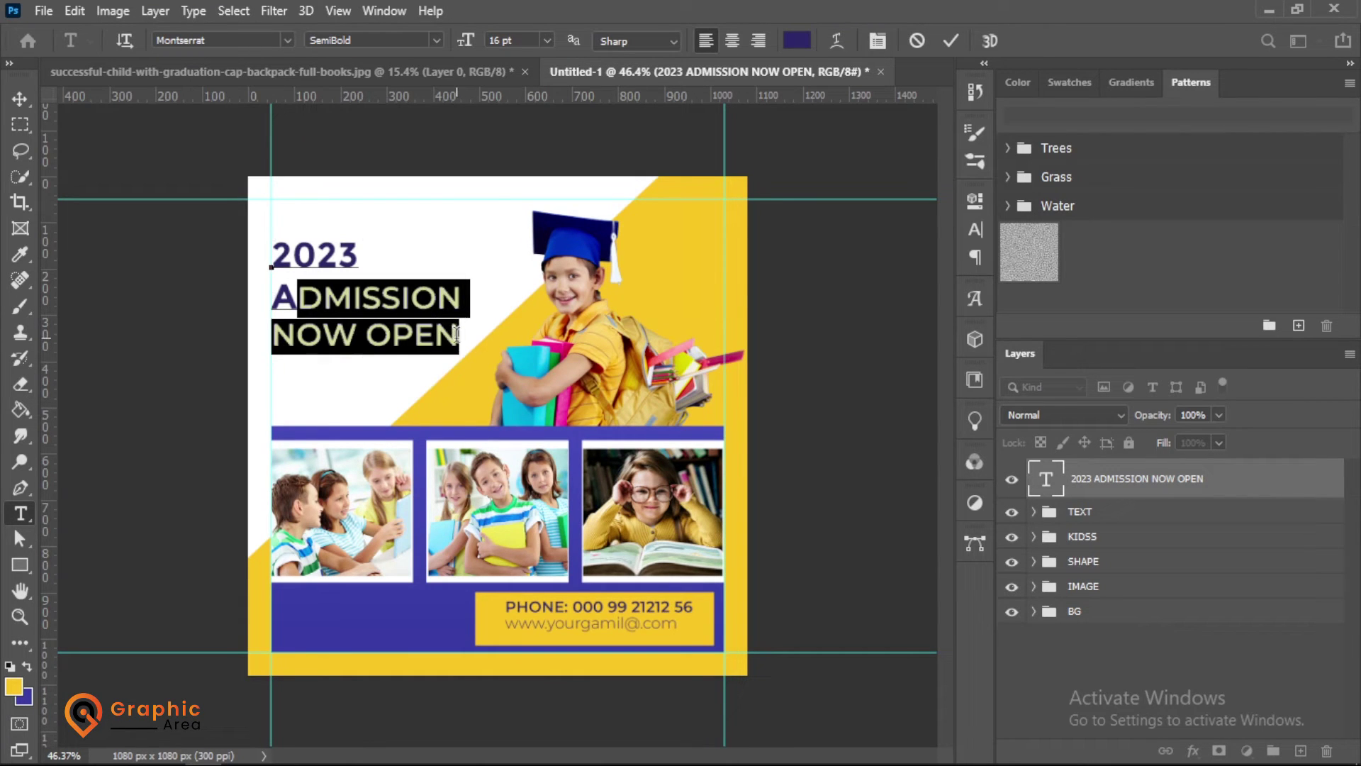
key(ctrl)
click(454, 343)
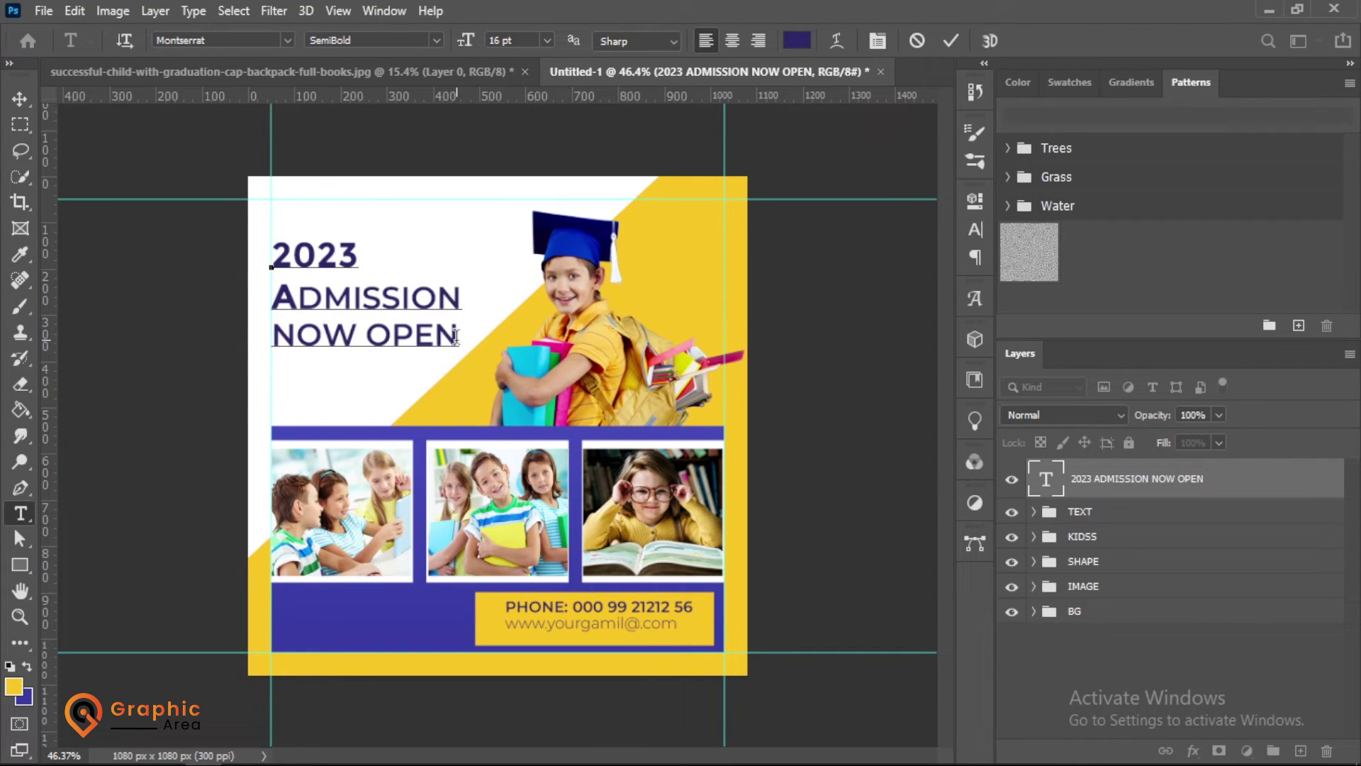
key(ctrl+z)
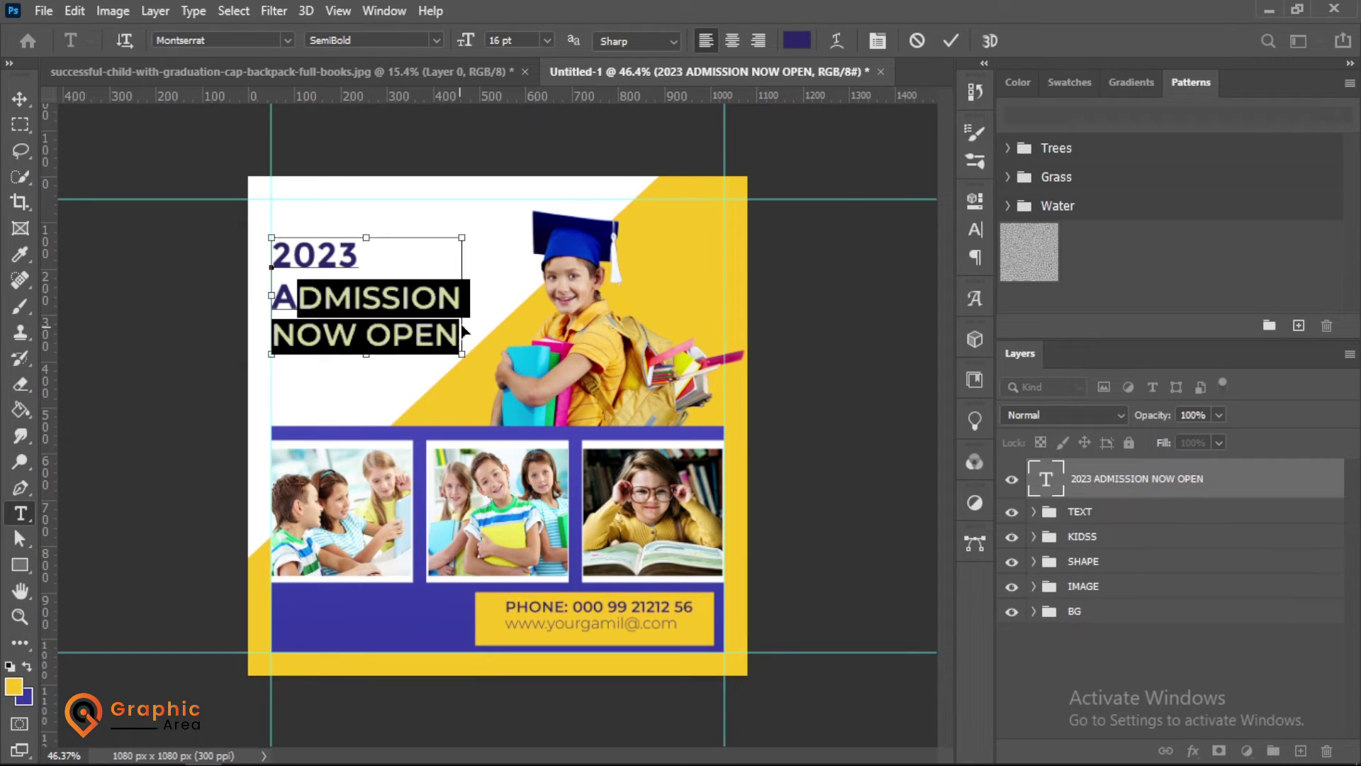
click(950, 40)
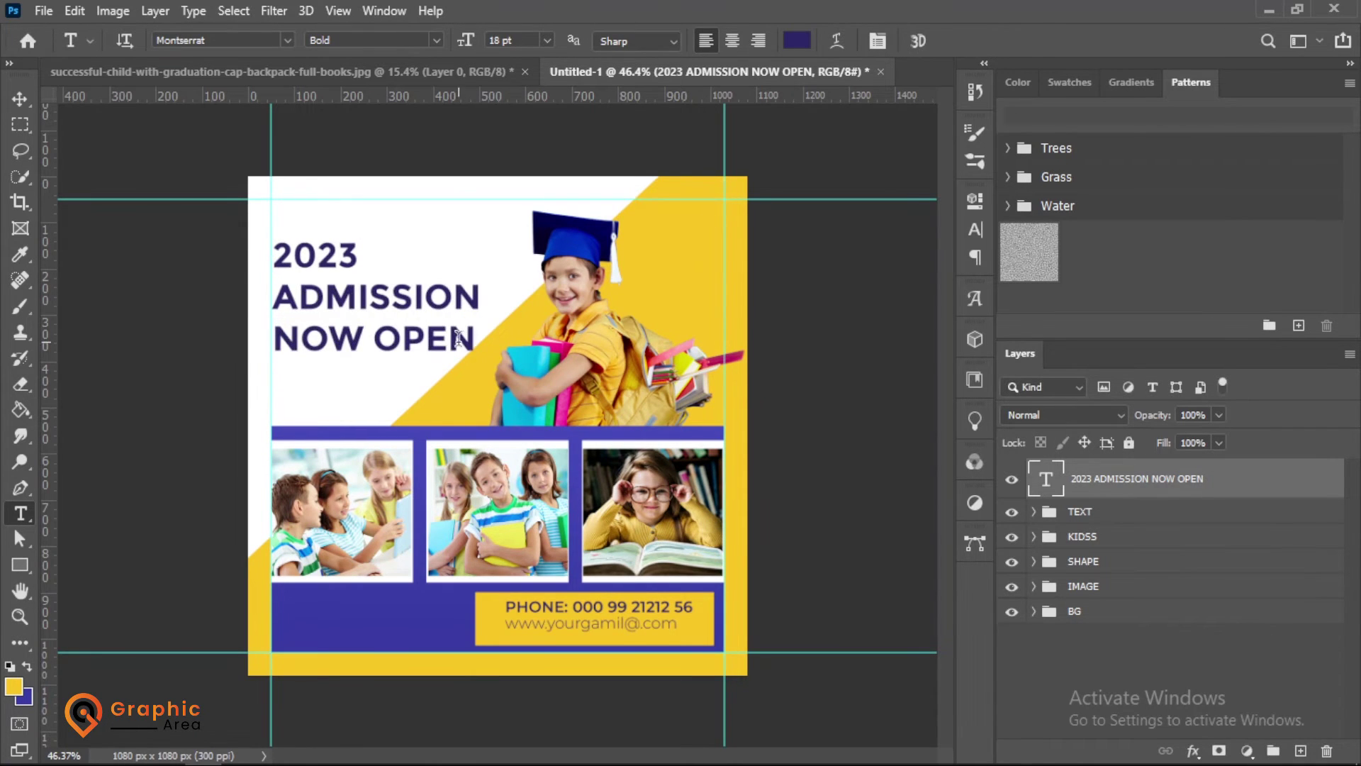
Make only the NOW OPEN line SemiBold at 16 pt.
drag(465, 340, 272, 339)
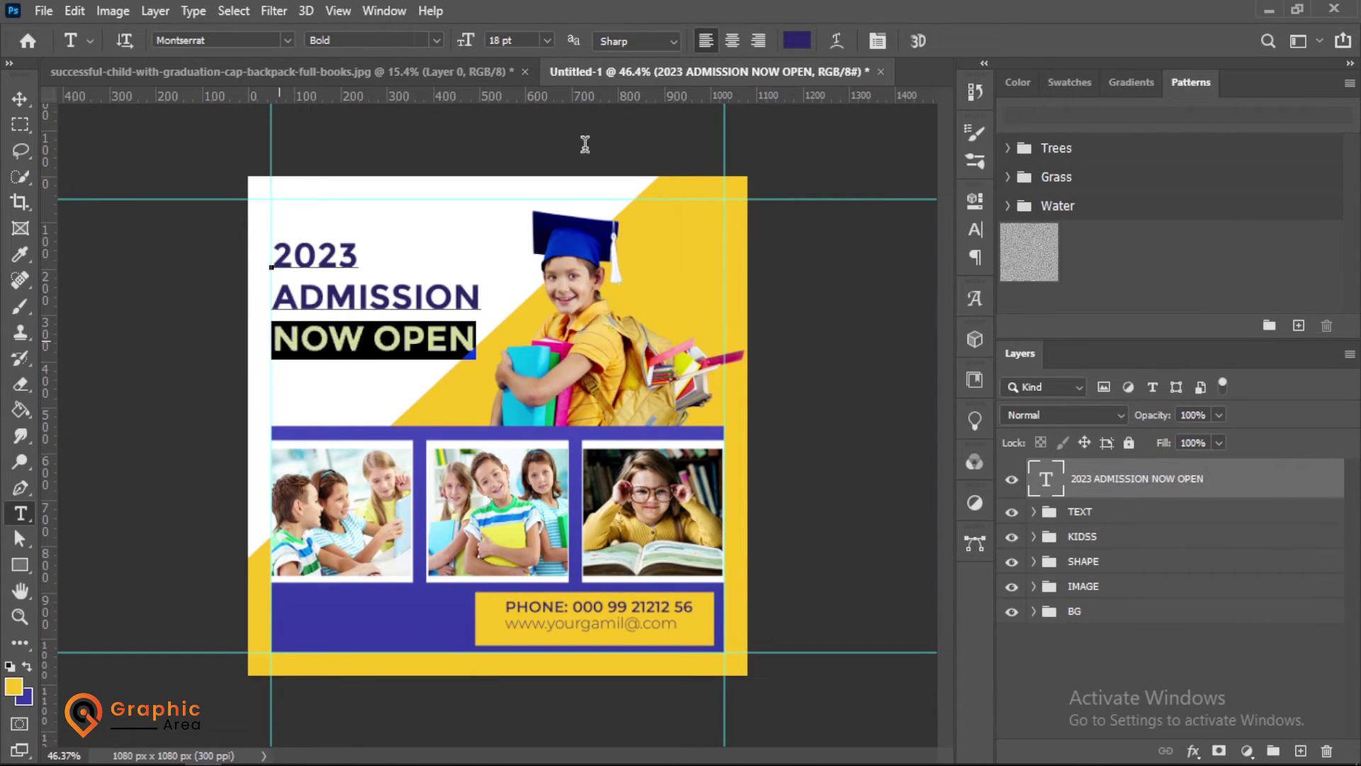
click(436, 41)
click(419, 224)
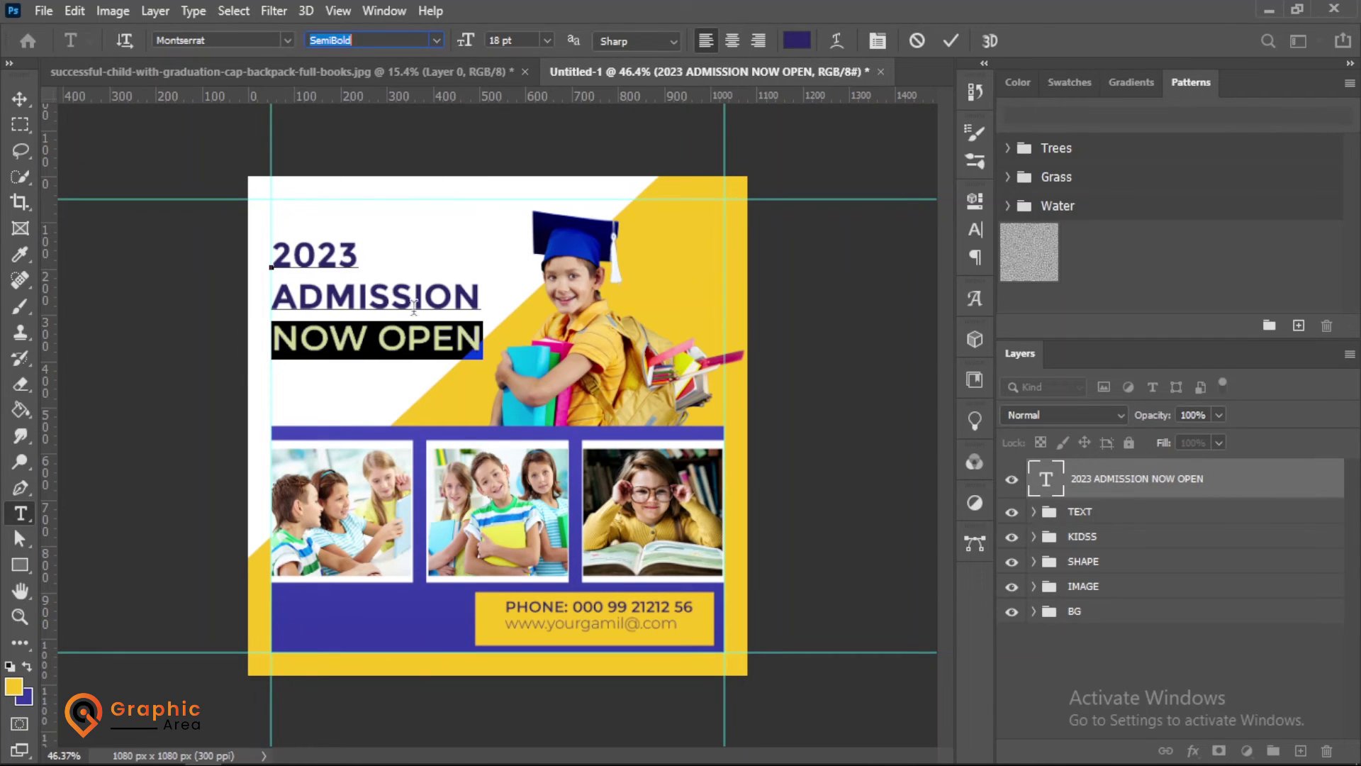
click(368, 347)
drag(488, 342, 277, 336)
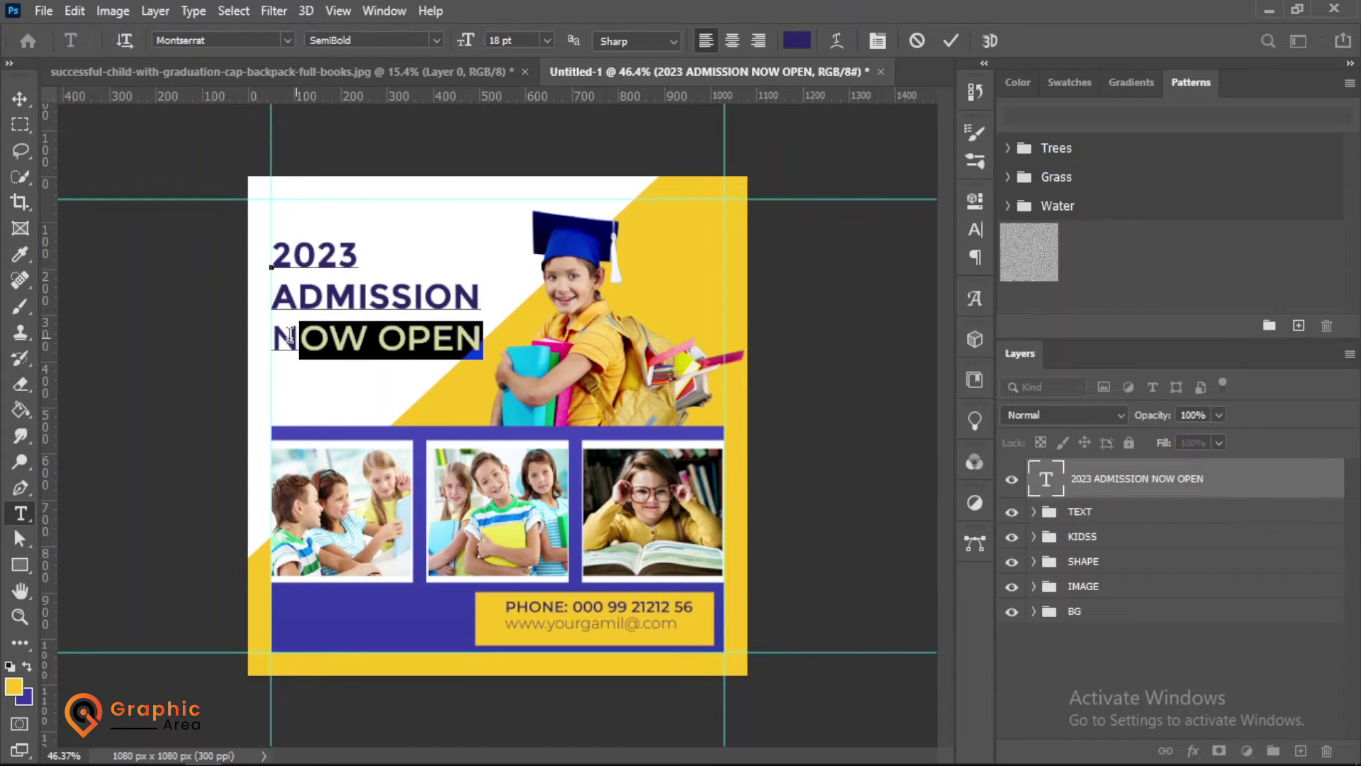
click(547, 41)
click(516, 193)
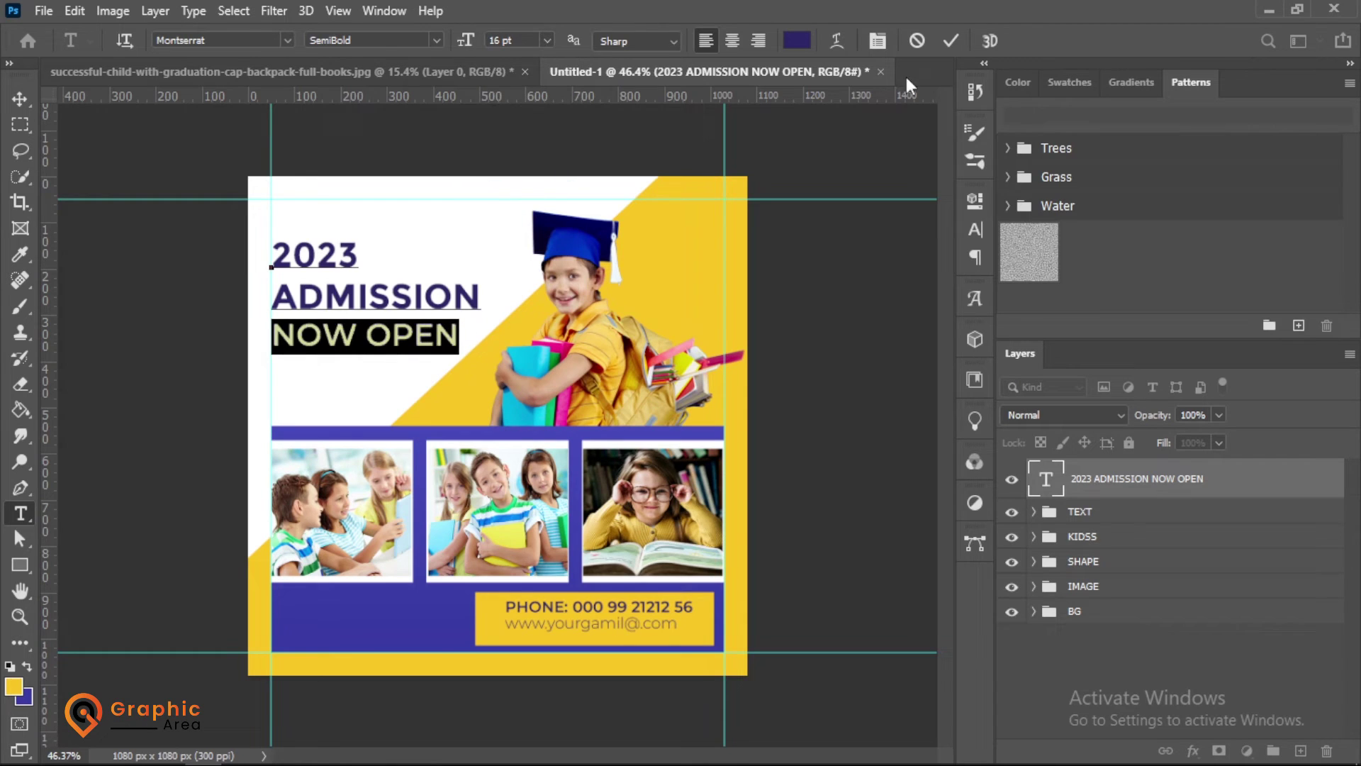
click(950, 40)
Nudge the whole heading block down slightly with Shift+Down.
click(8, 92)
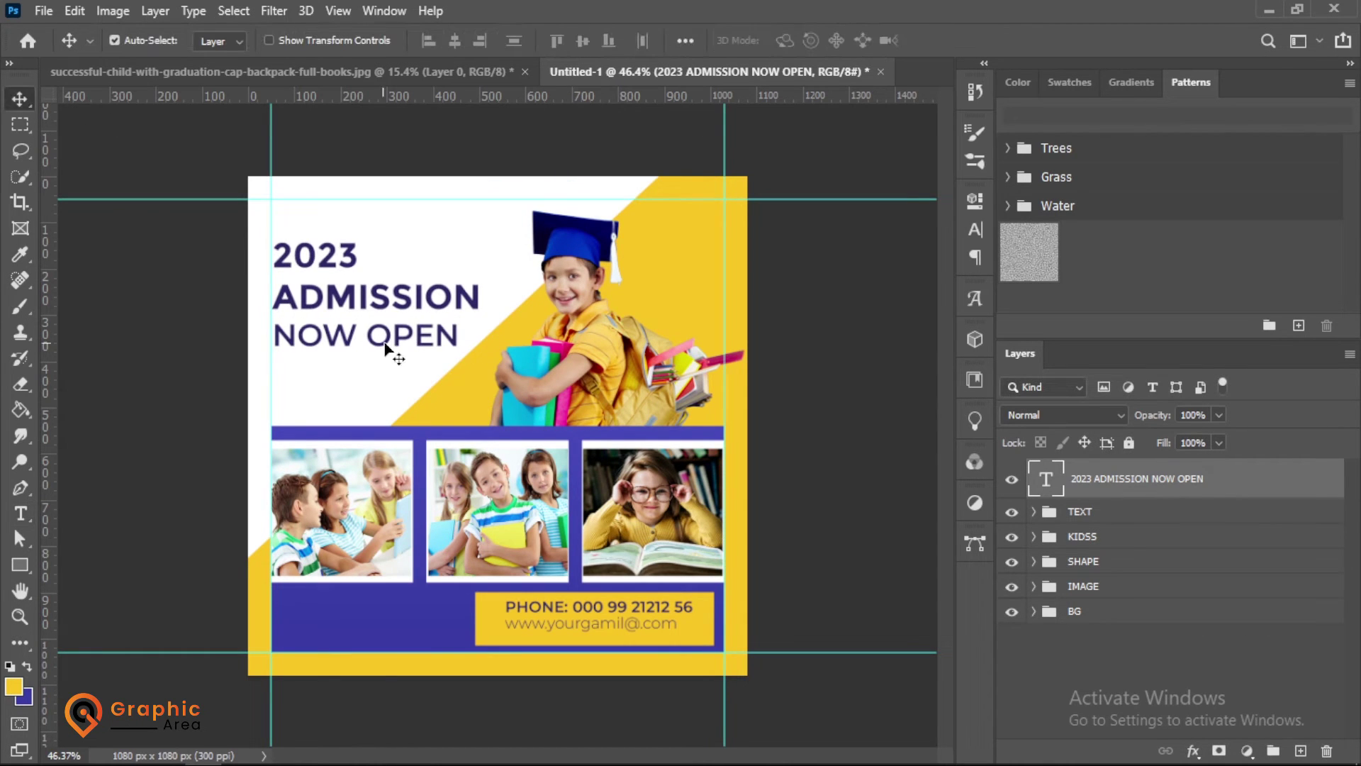
key(shift+Down)
key(shift+Down)
key(shift+Down)
key(shift+Down)
key(shift+Down)
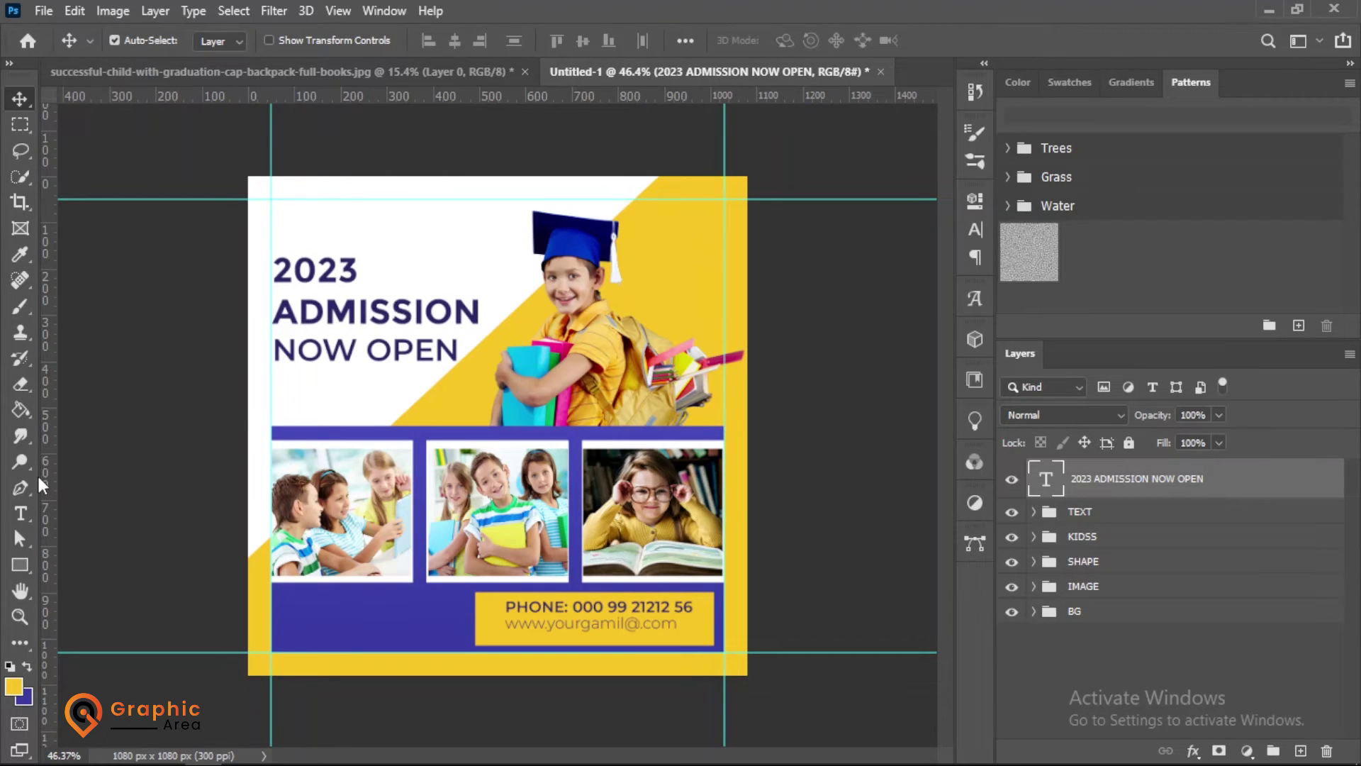
click(20, 513)
Colour the word ADMISSION with the graduation cap's blue, sampled by eyedropper.
drag(477, 314, 272, 312)
click(797, 40)
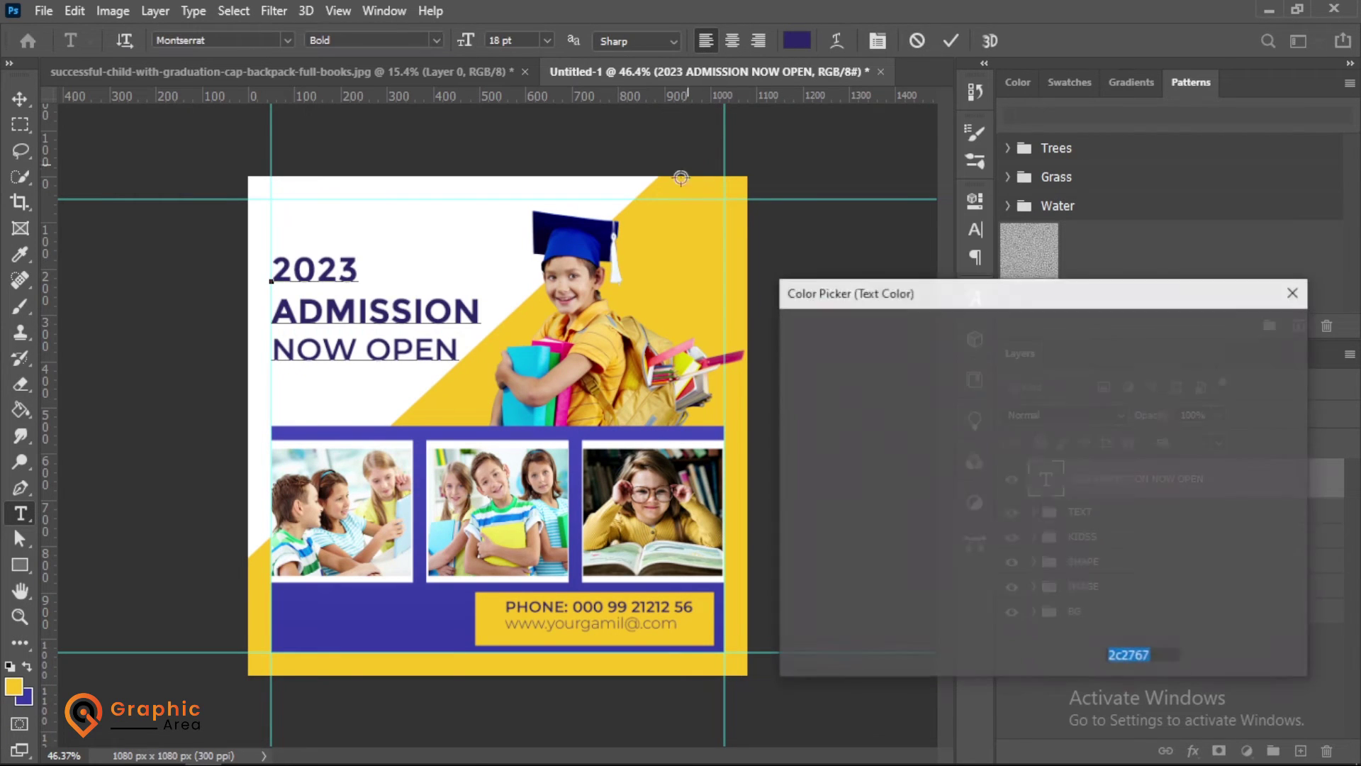
click(574, 243)
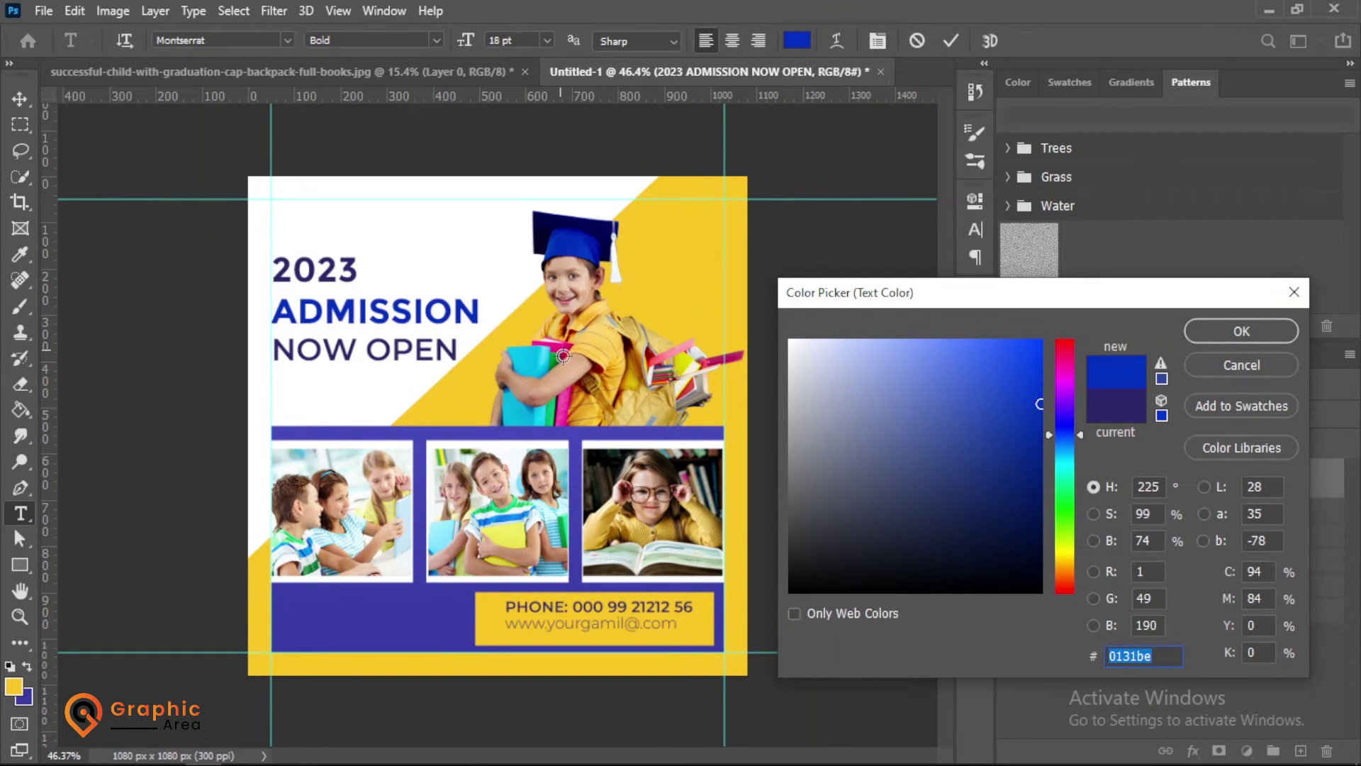
click(691, 279)
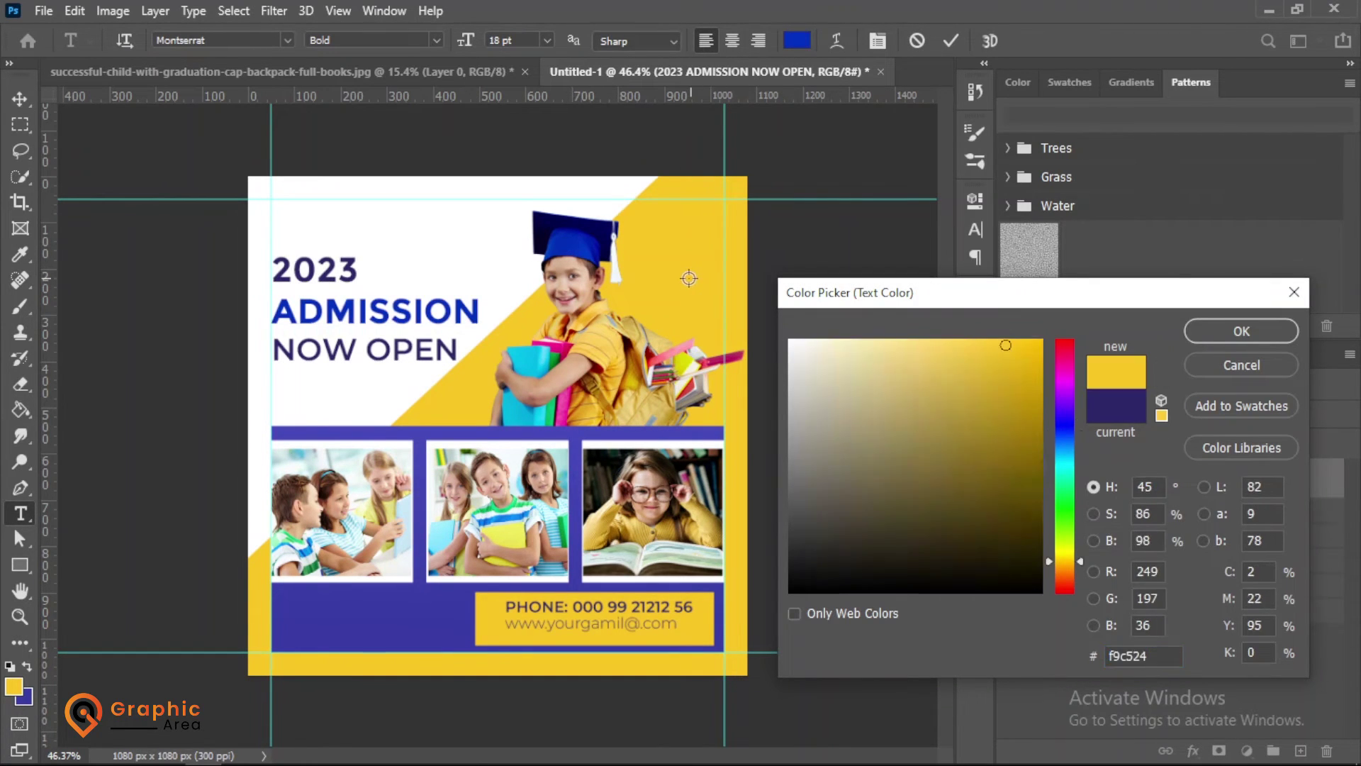
click(579, 248)
click(1230, 333)
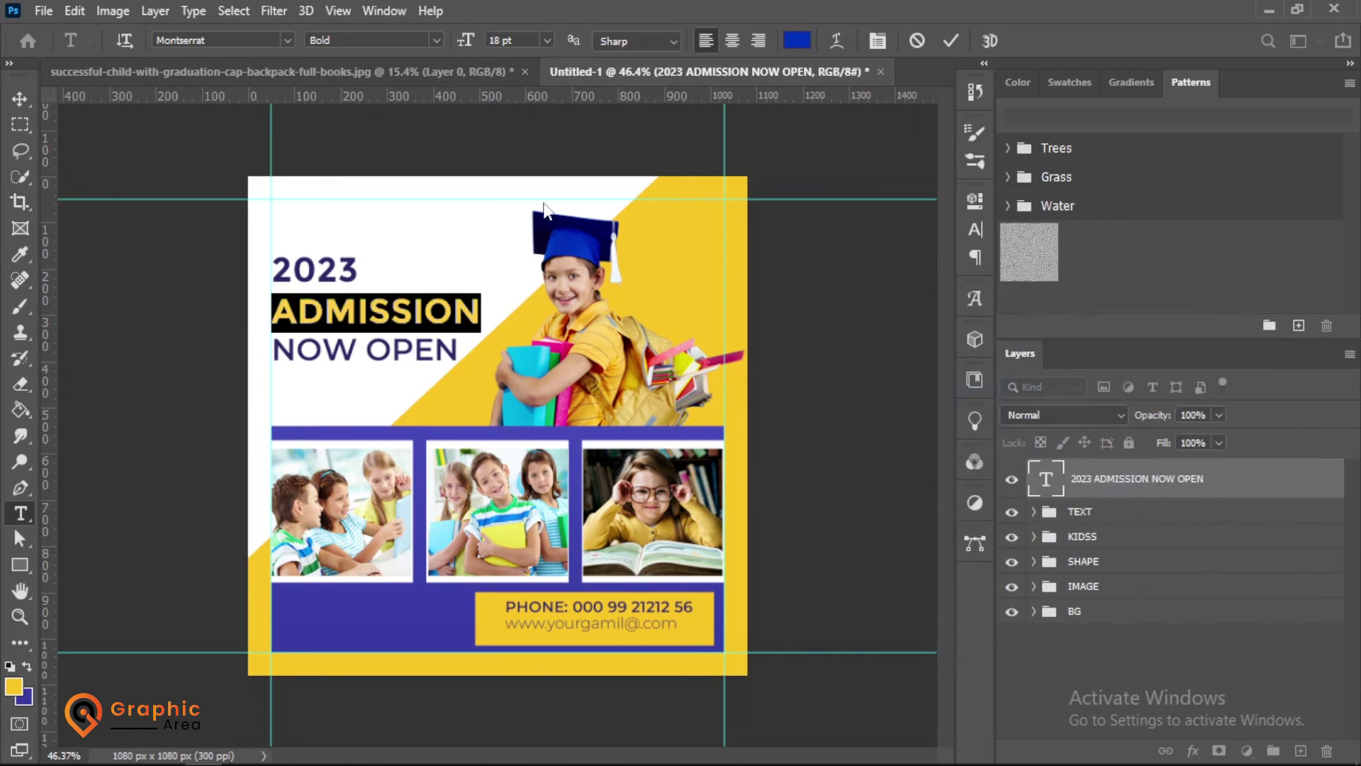
click(950, 40)
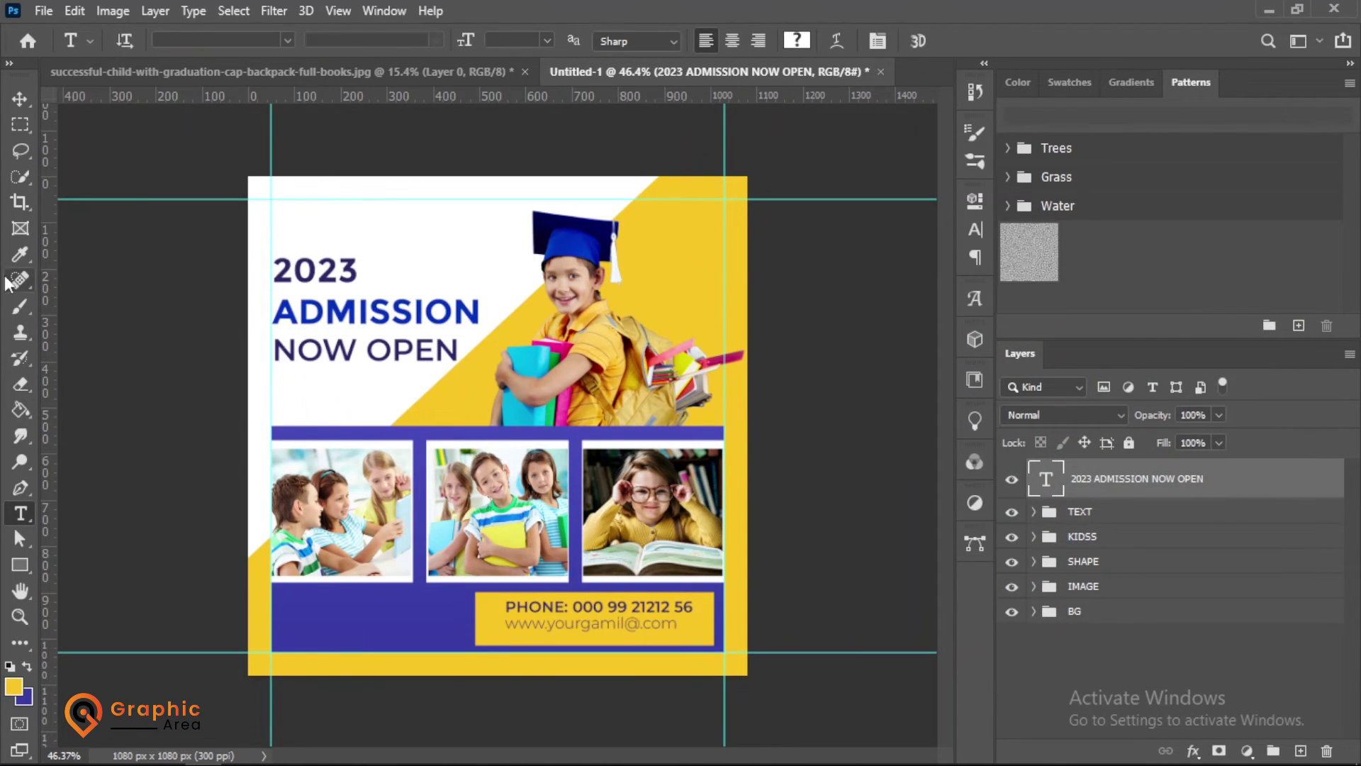
click(26, 94)
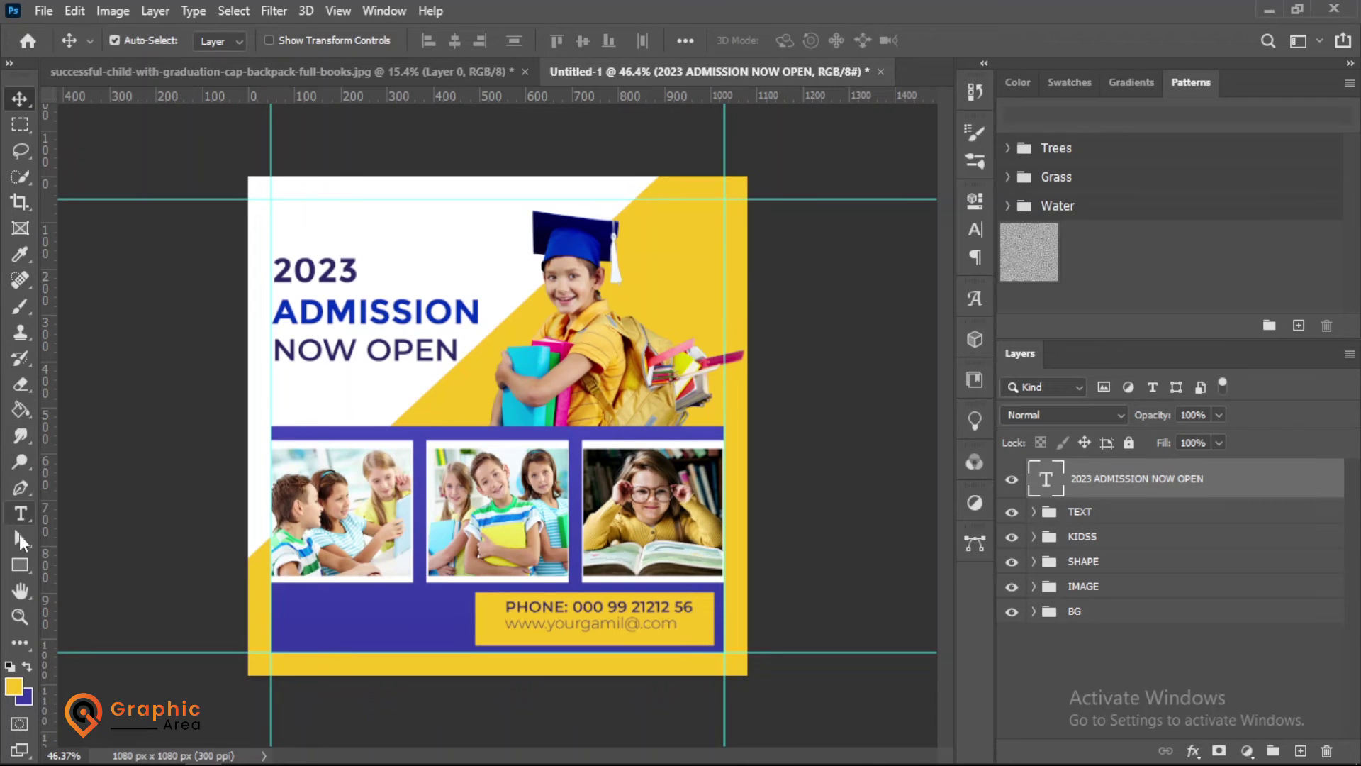
click(21, 564)
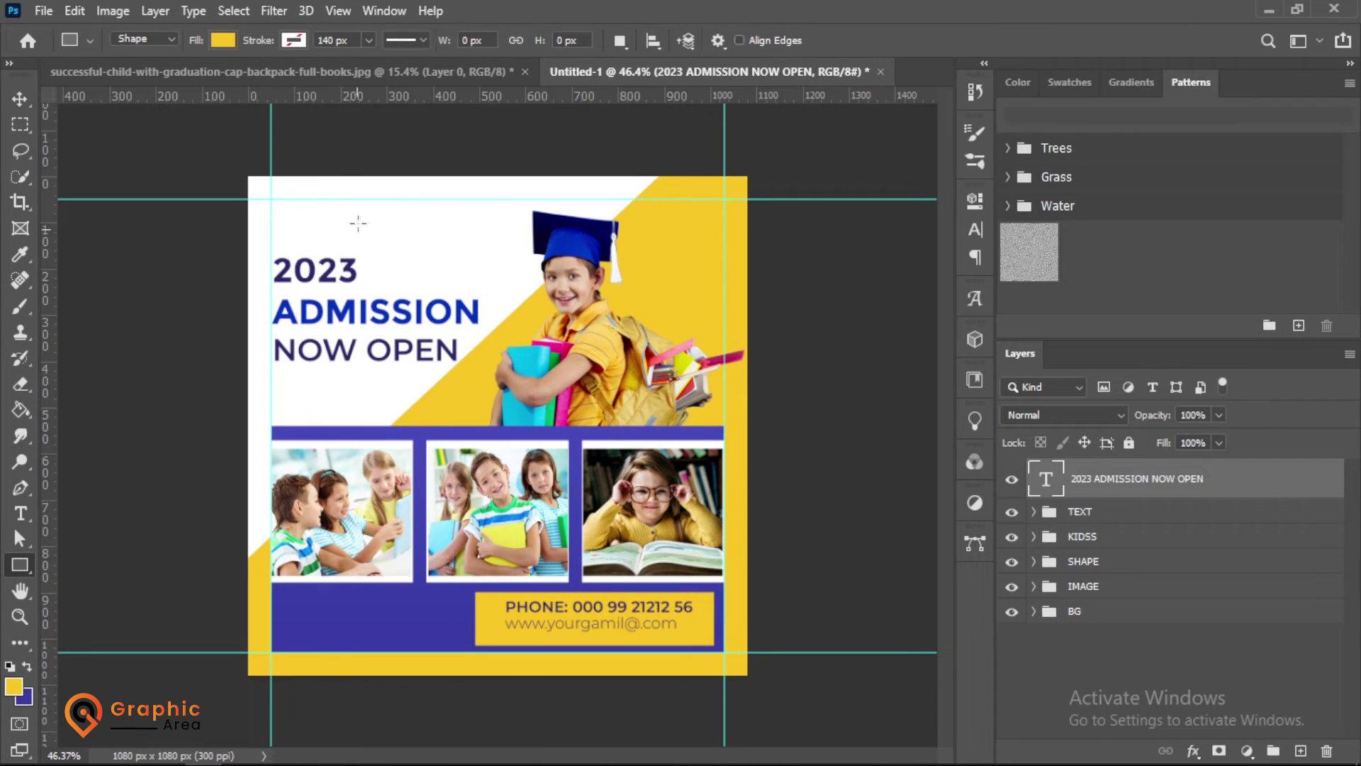
Draw a small yellow square above the heading and an offset copy of it.
drag(358, 216, 372, 232)
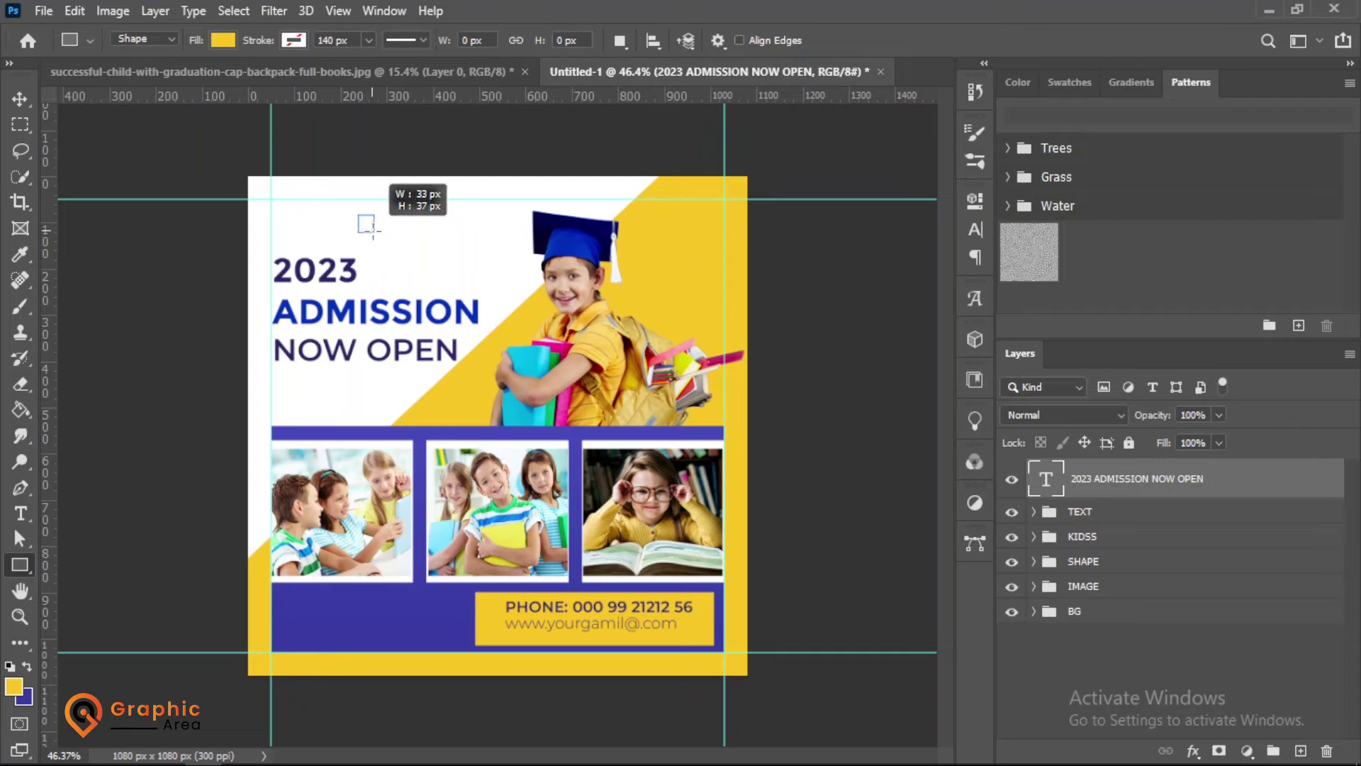
drag(373, 232, 373, 232)
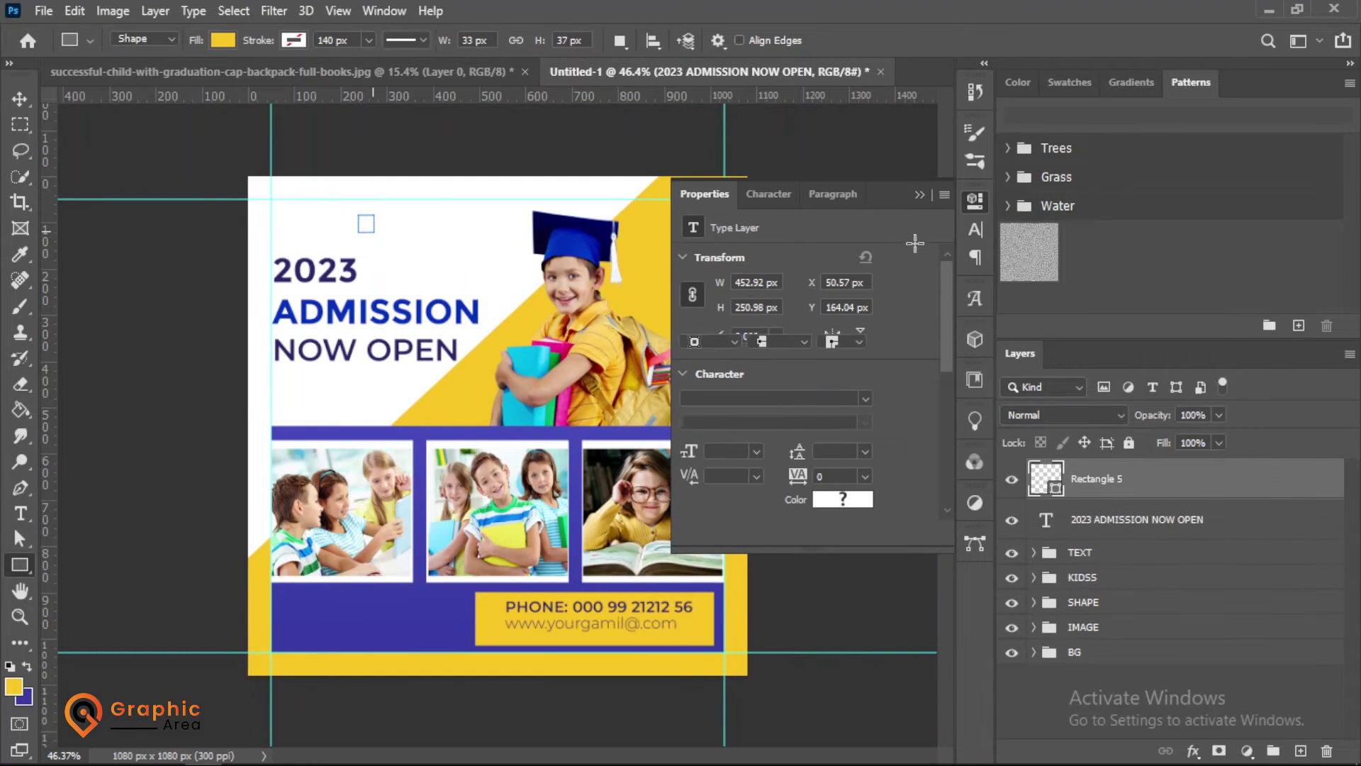
alt+scroll(383, 213, up, 3)
alt+scroll(382, 213, up, 2)
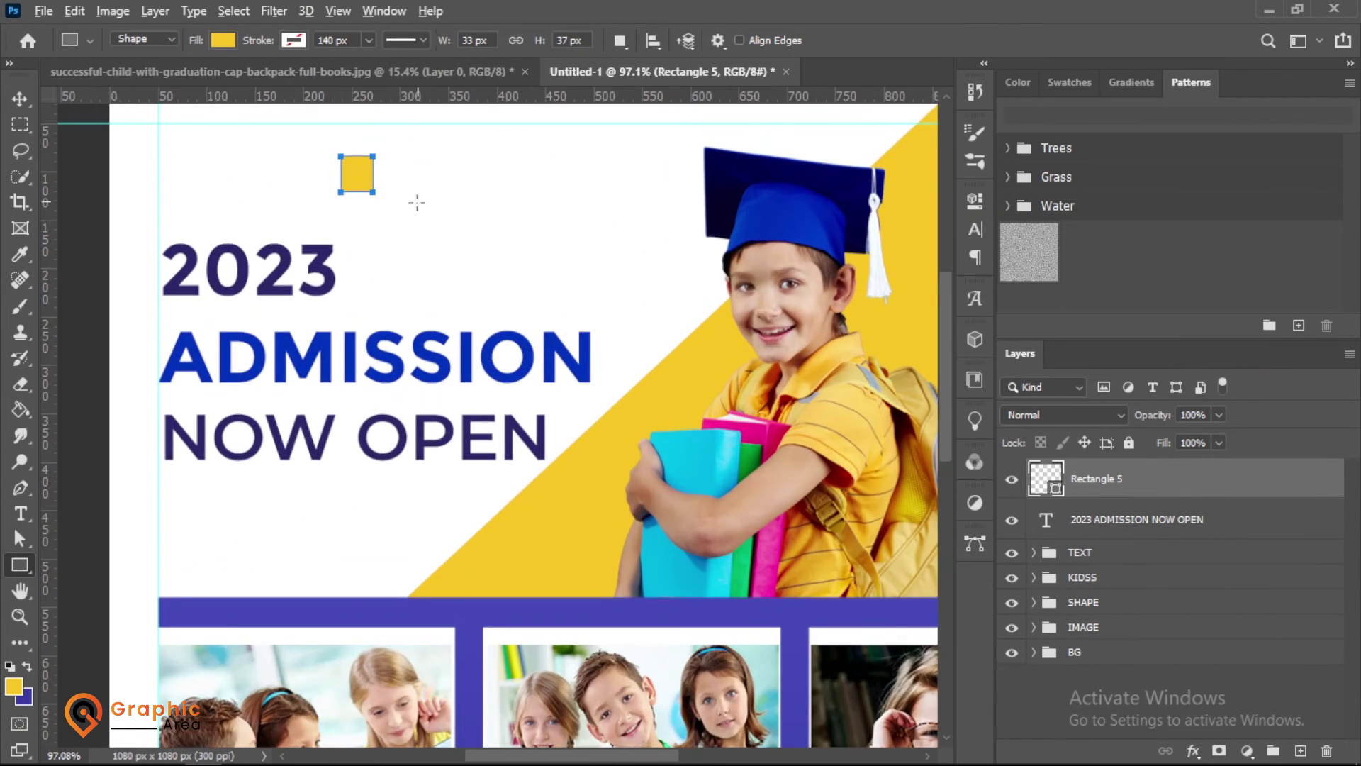
scroll(383, 213, down, 1)
click(16, 102)
drag(367, 152, 372, 162)
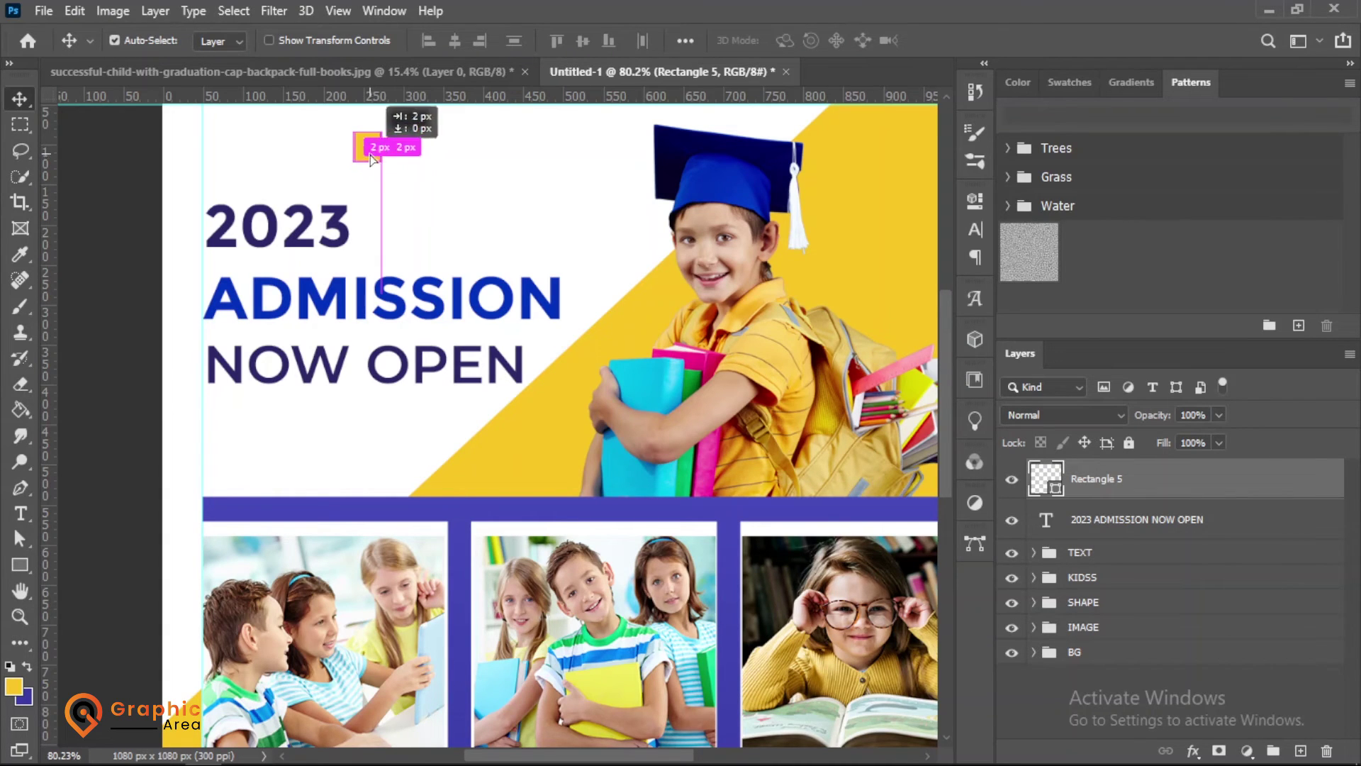
drag(371, 160, 376, 169)
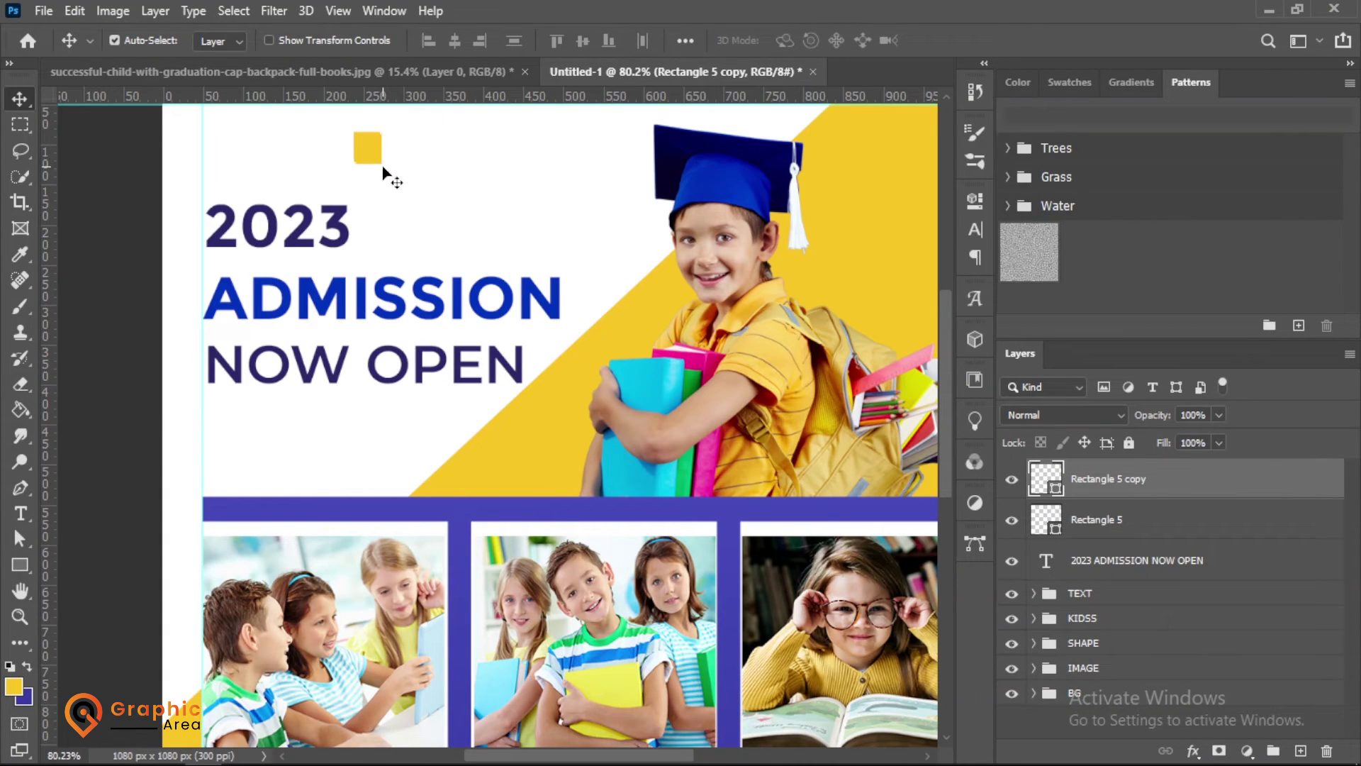
Fill the square copy with the ADMISSION blue.
scroll(183, 310, down, 2)
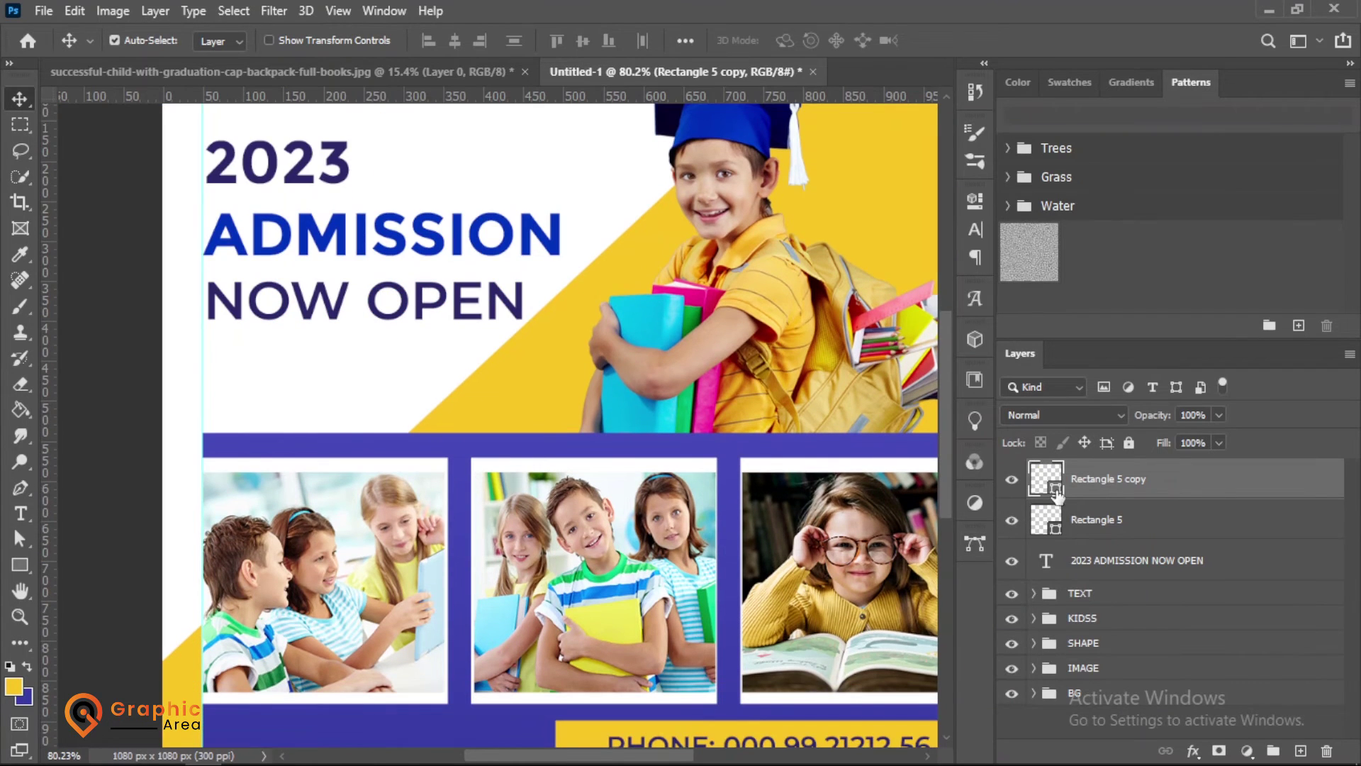
click(1012, 479)
scroll(504, 477, up, 2)
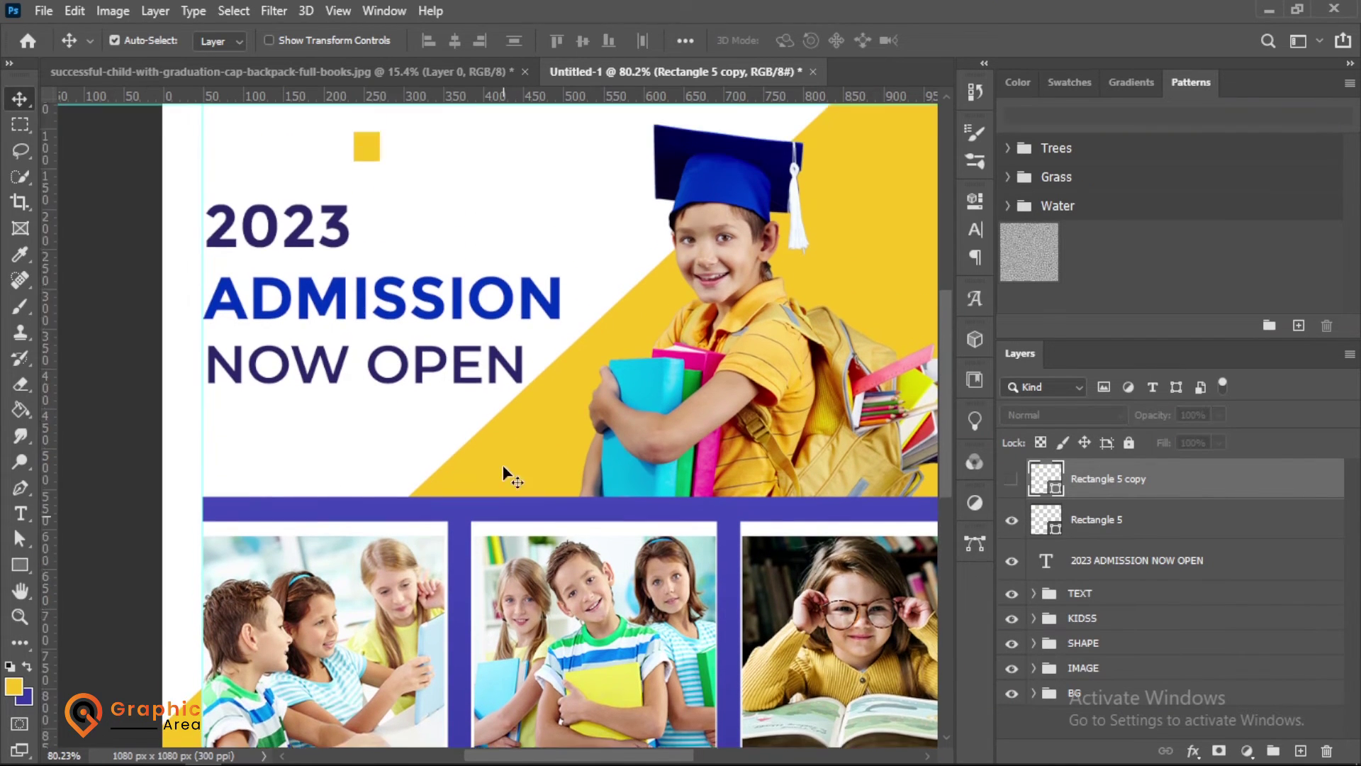
scroll(504, 477, up, 2)
click(1012, 479)
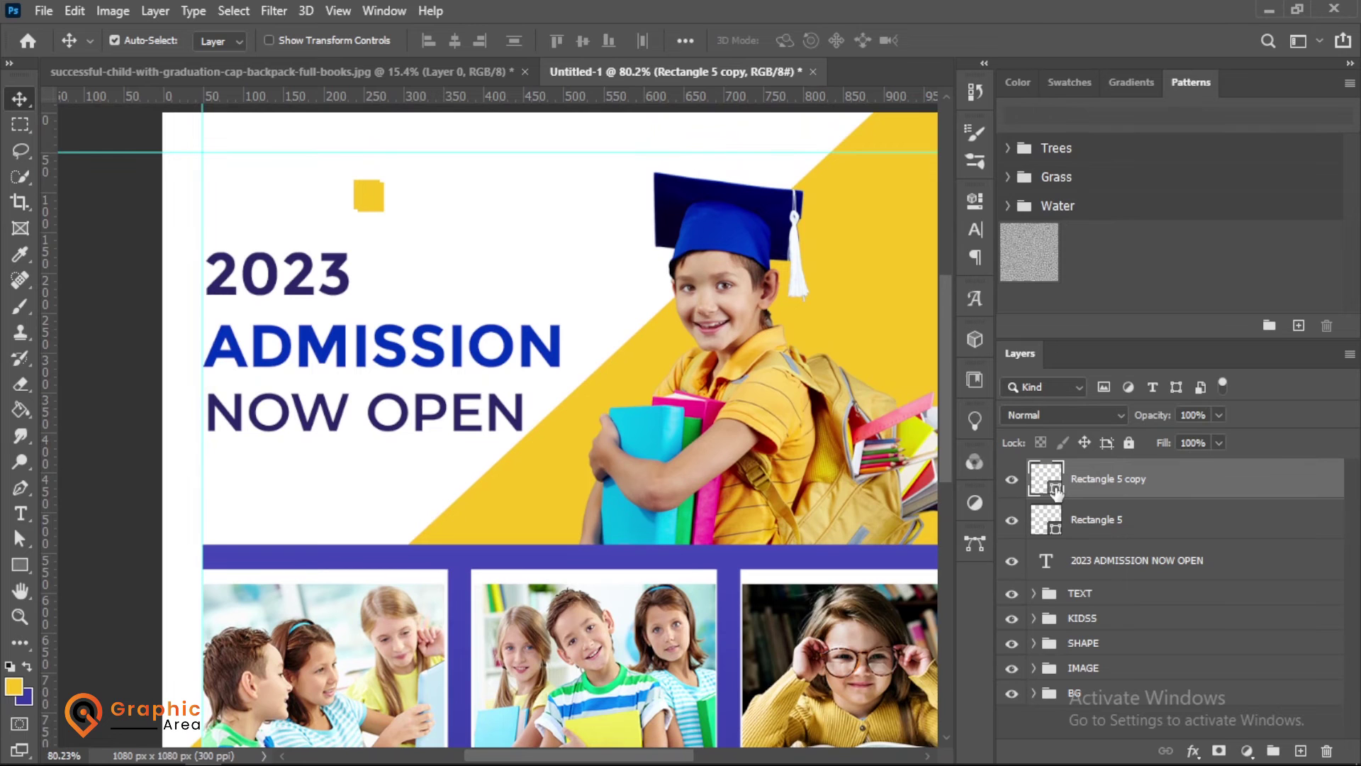
double_click(1056, 489)
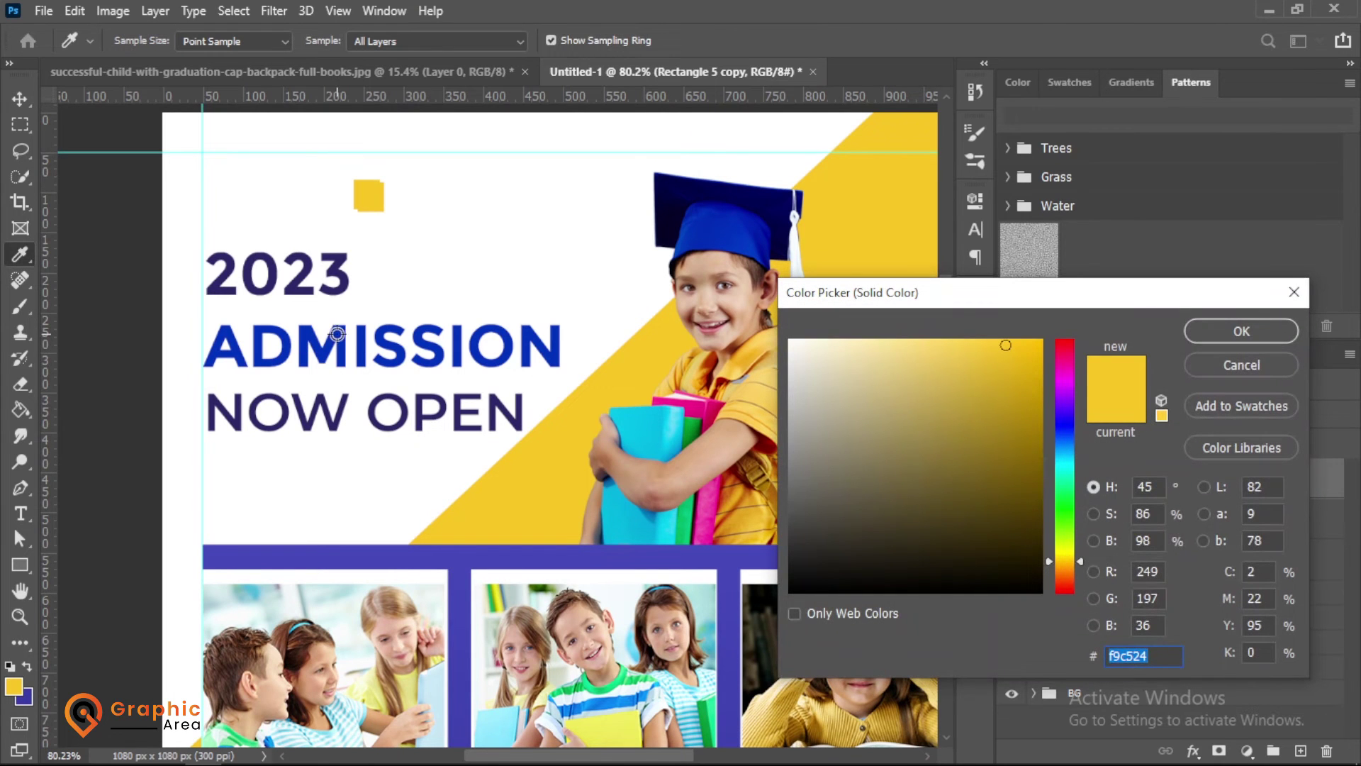
click(337, 333)
click(1241, 330)
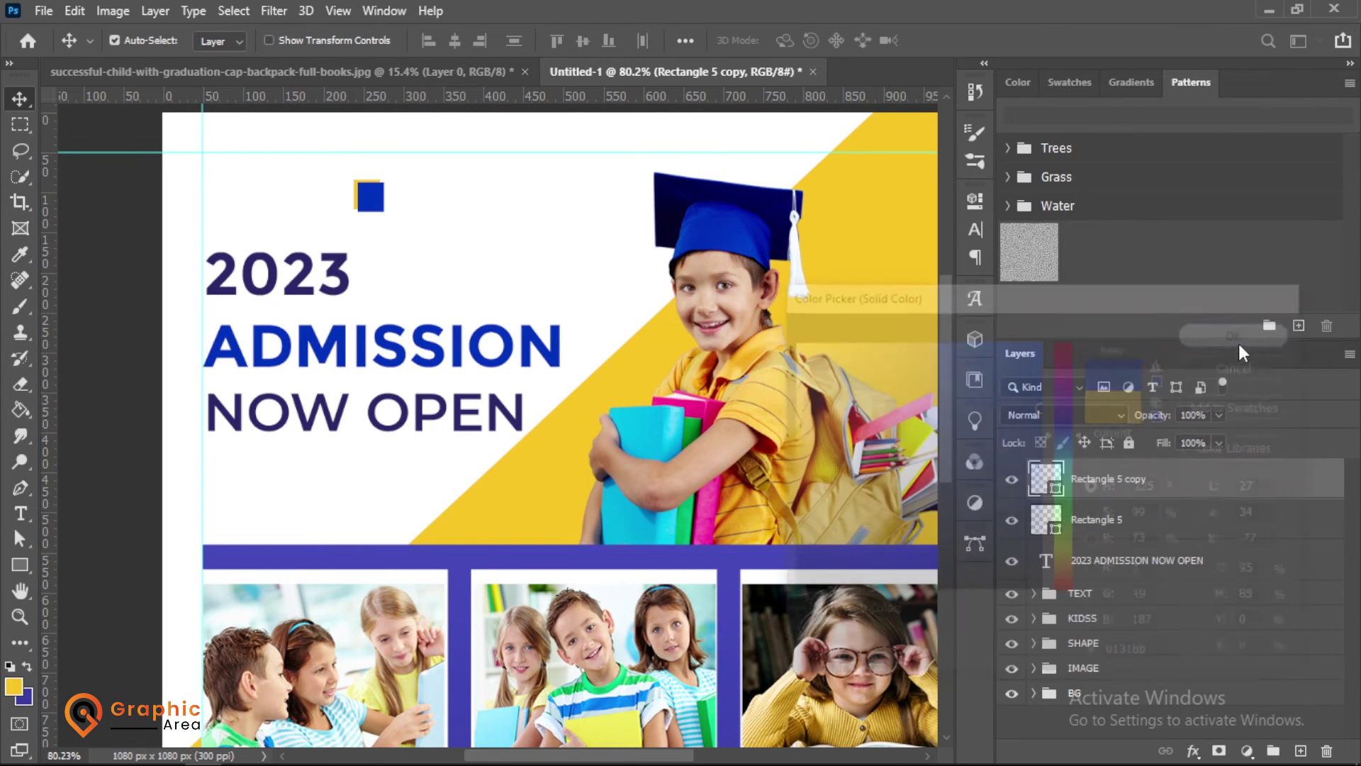
Group the two squares and place them at the top-left guide corner.
shift+click(1149, 522)
key(ctrl+g)
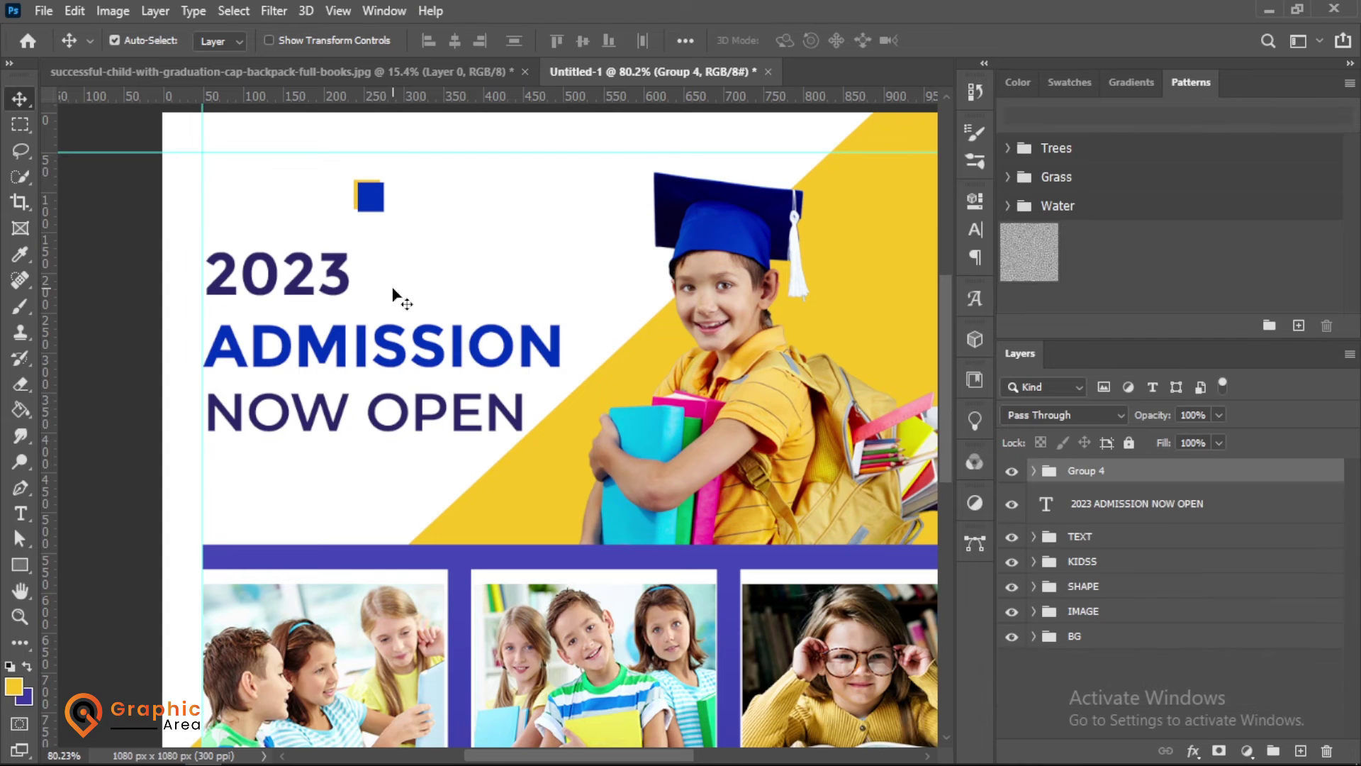
scroll(395, 293, up, 3)
key(ctrl+t)
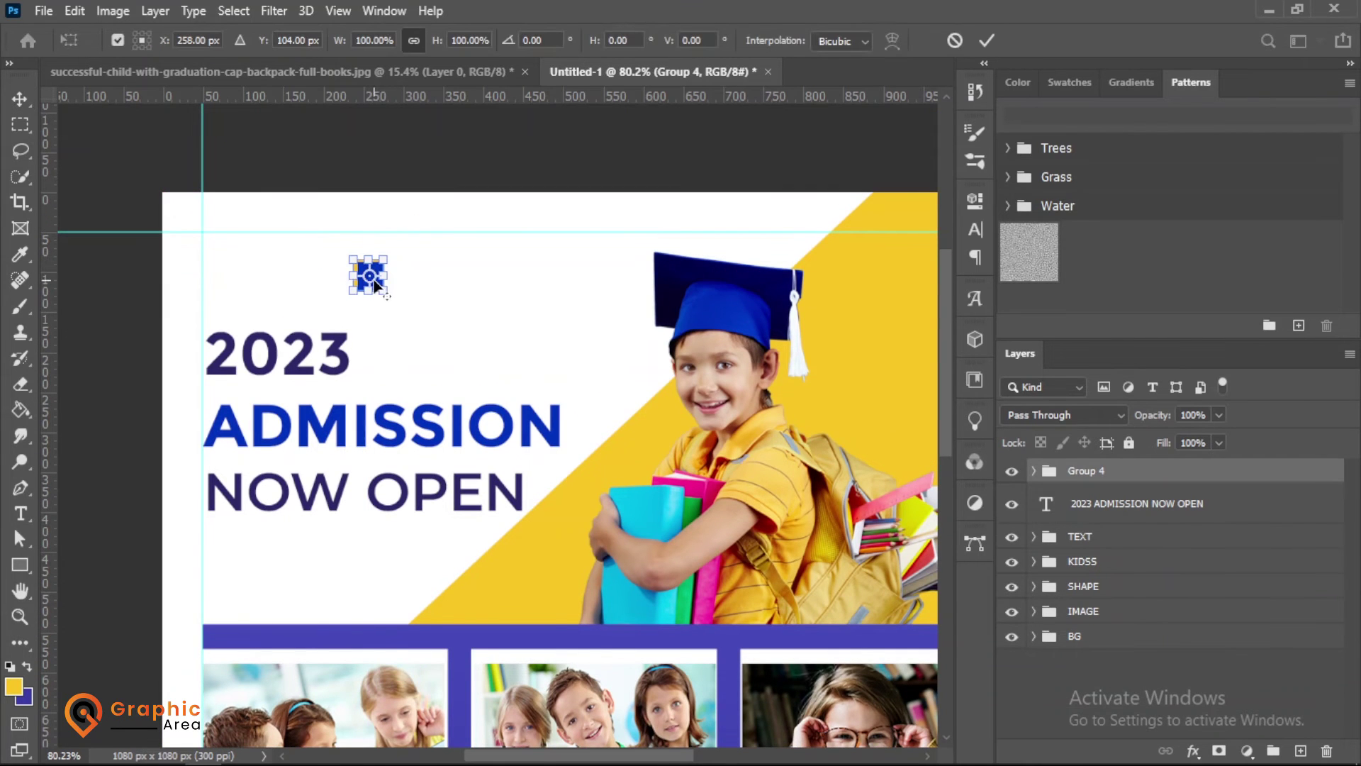
drag(370, 275, 253, 262)
drag(375, 278, 225, 250)
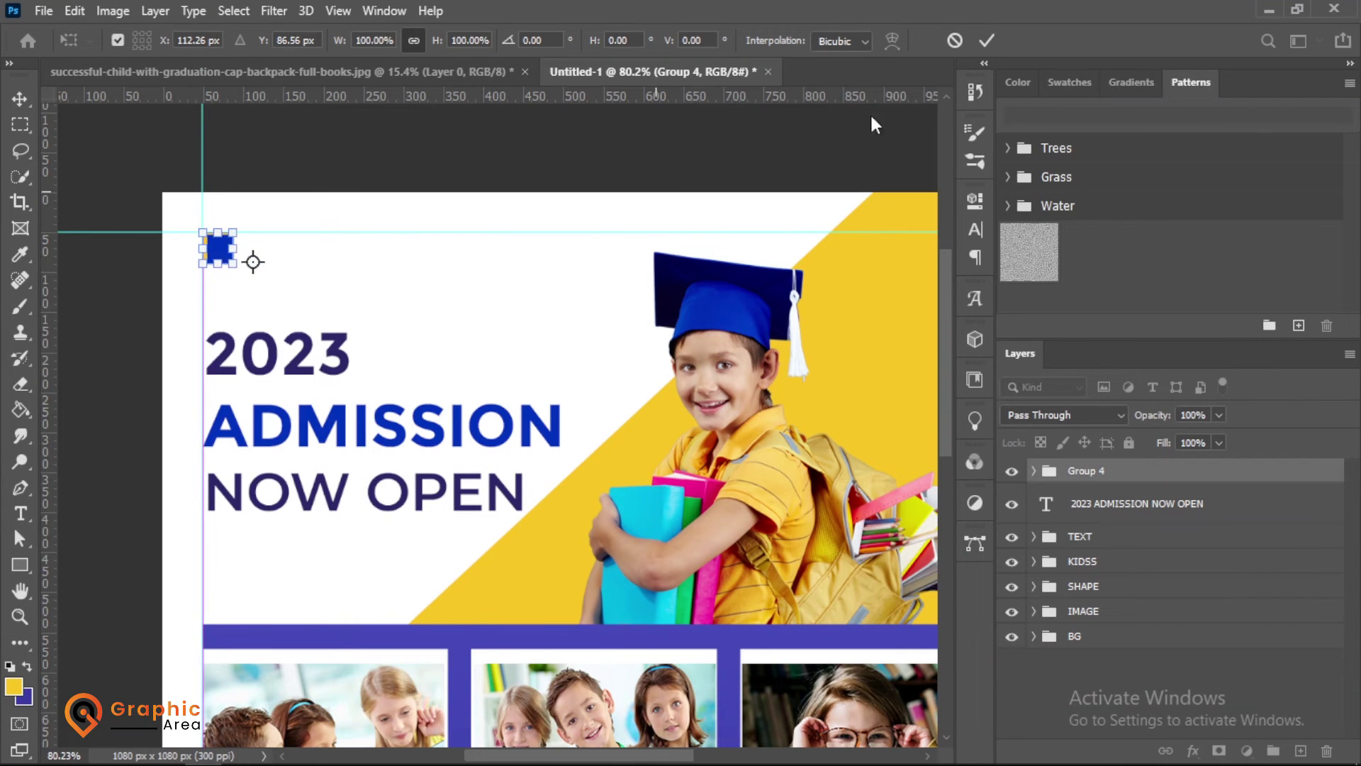
click(987, 40)
Add 'LOGO' text at the poster top, coloured the ADMISSION blue.
click(20, 512)
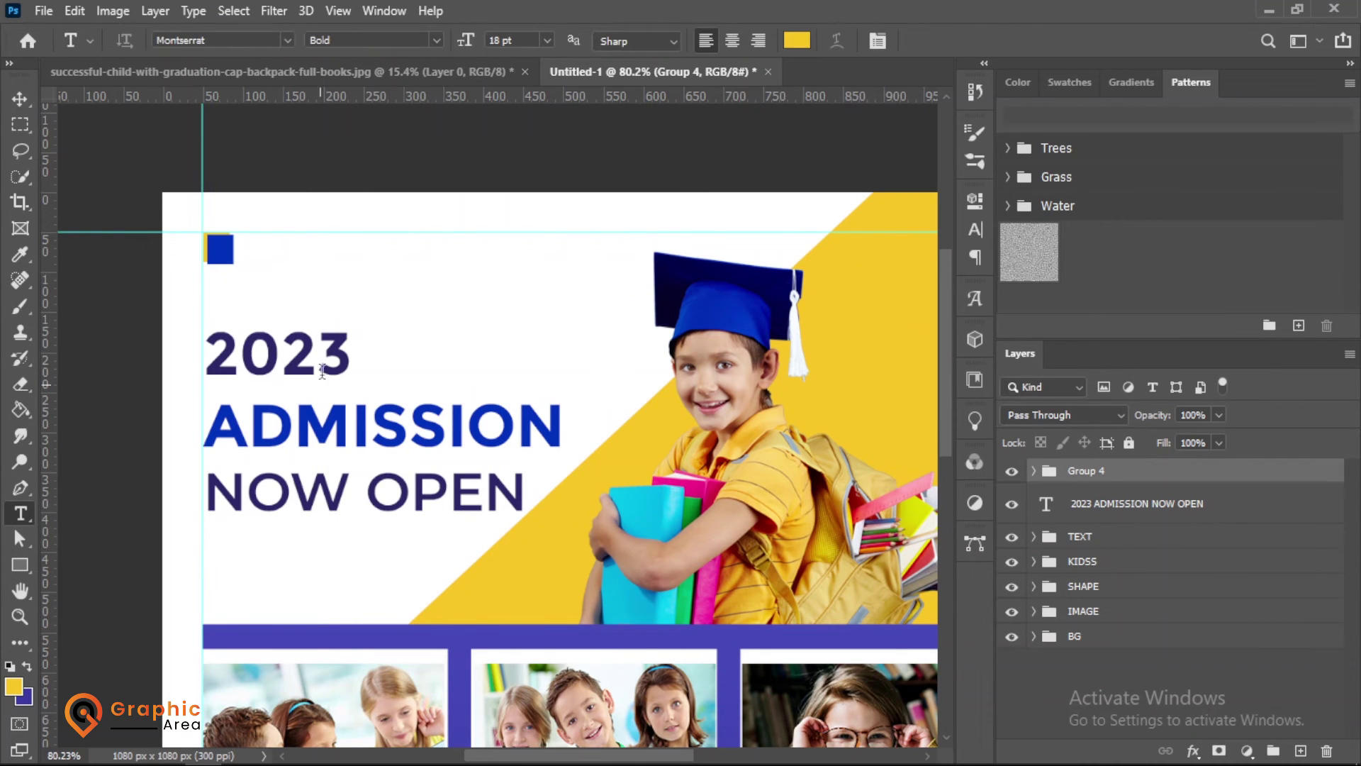
click(364, 277)
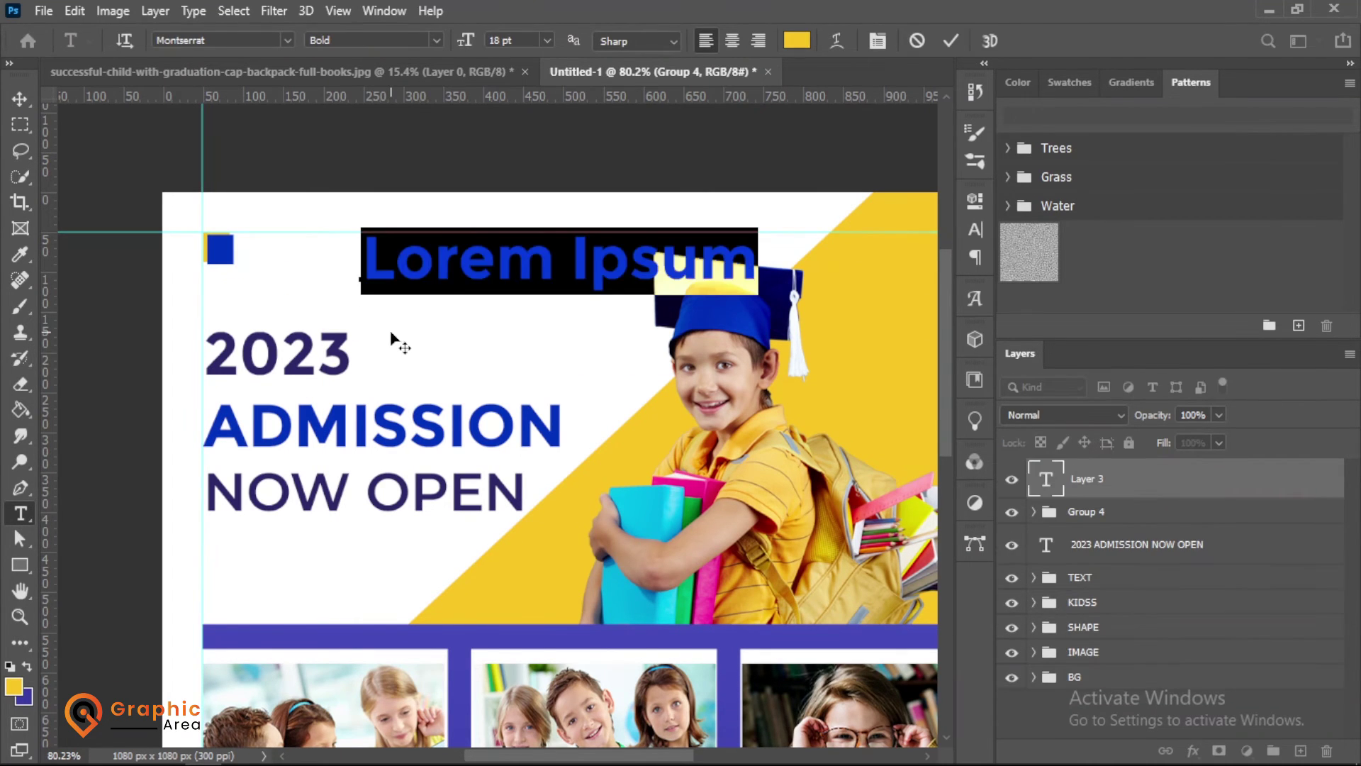
text(LOGO)
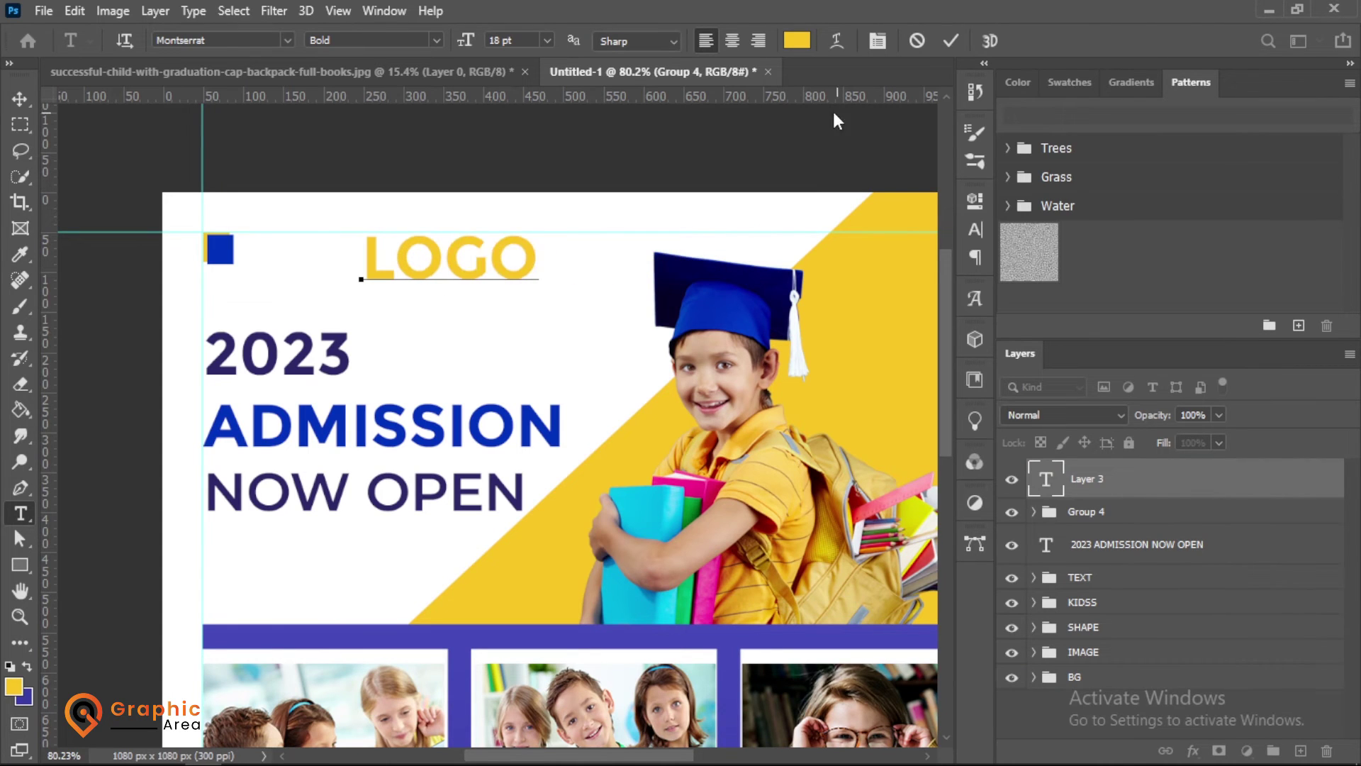
click(951, 40)
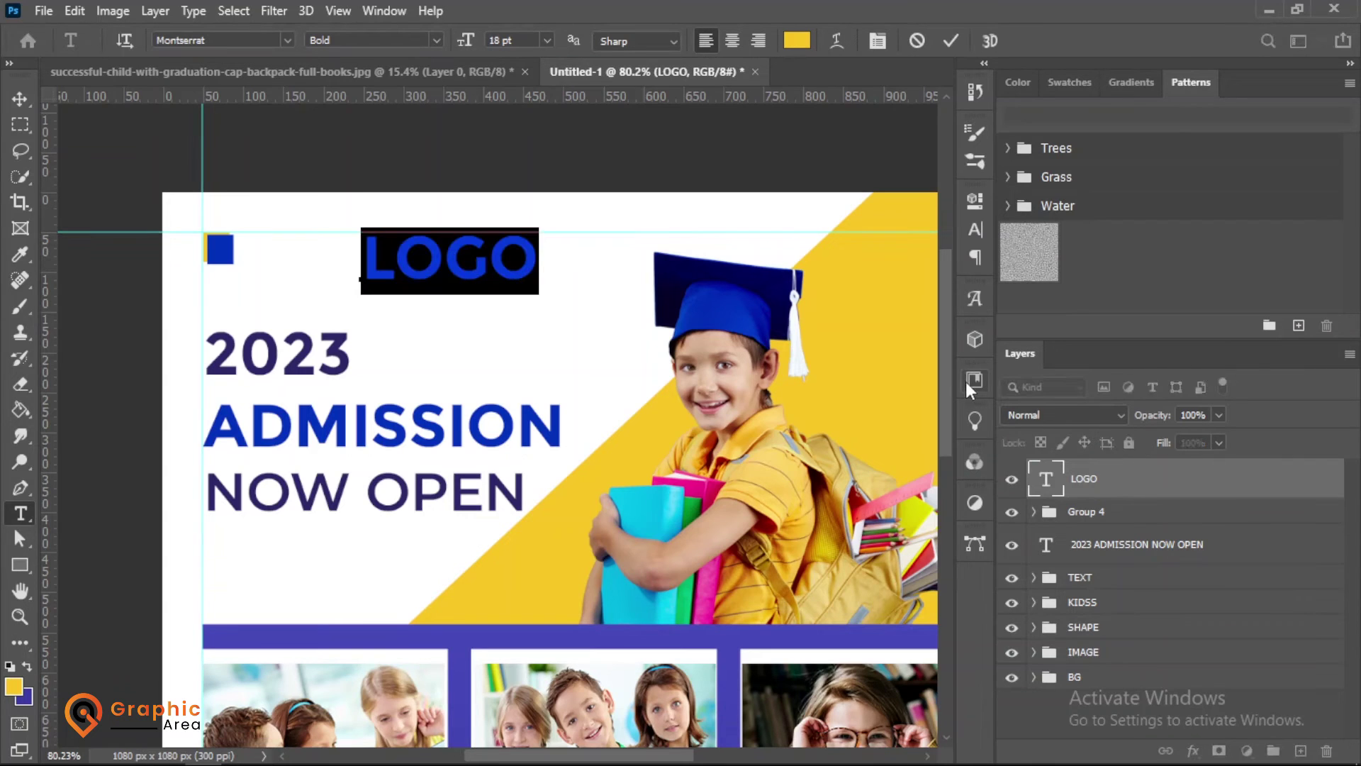
click(797, 40)
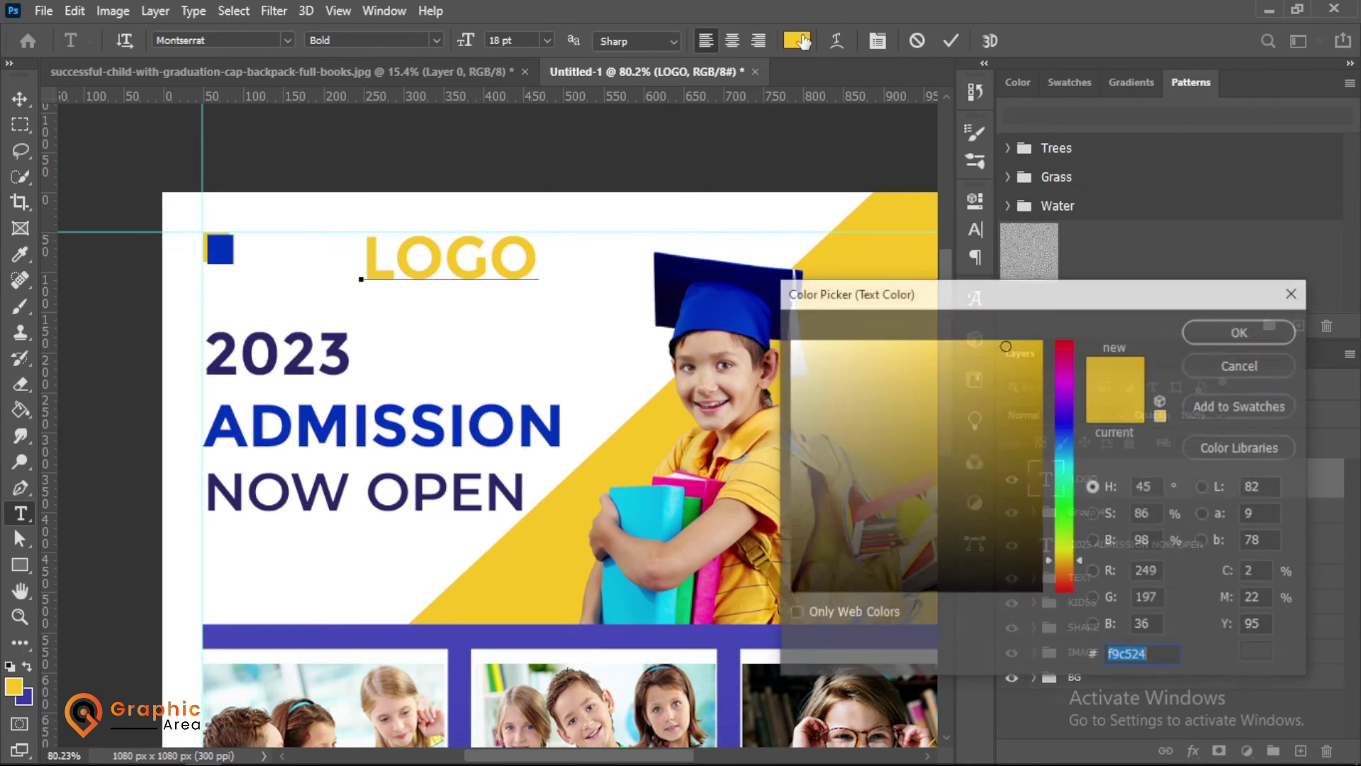
click(434, 428)
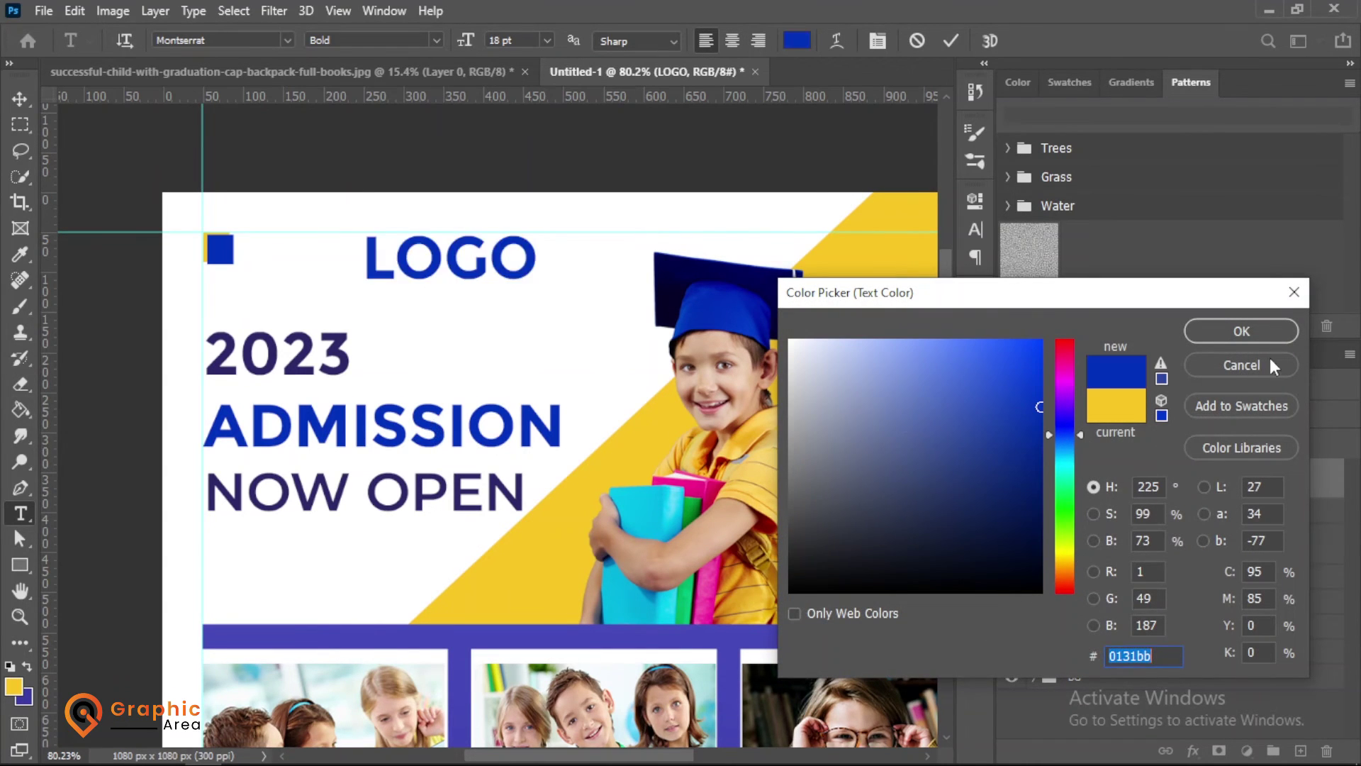
click(1223, 330)
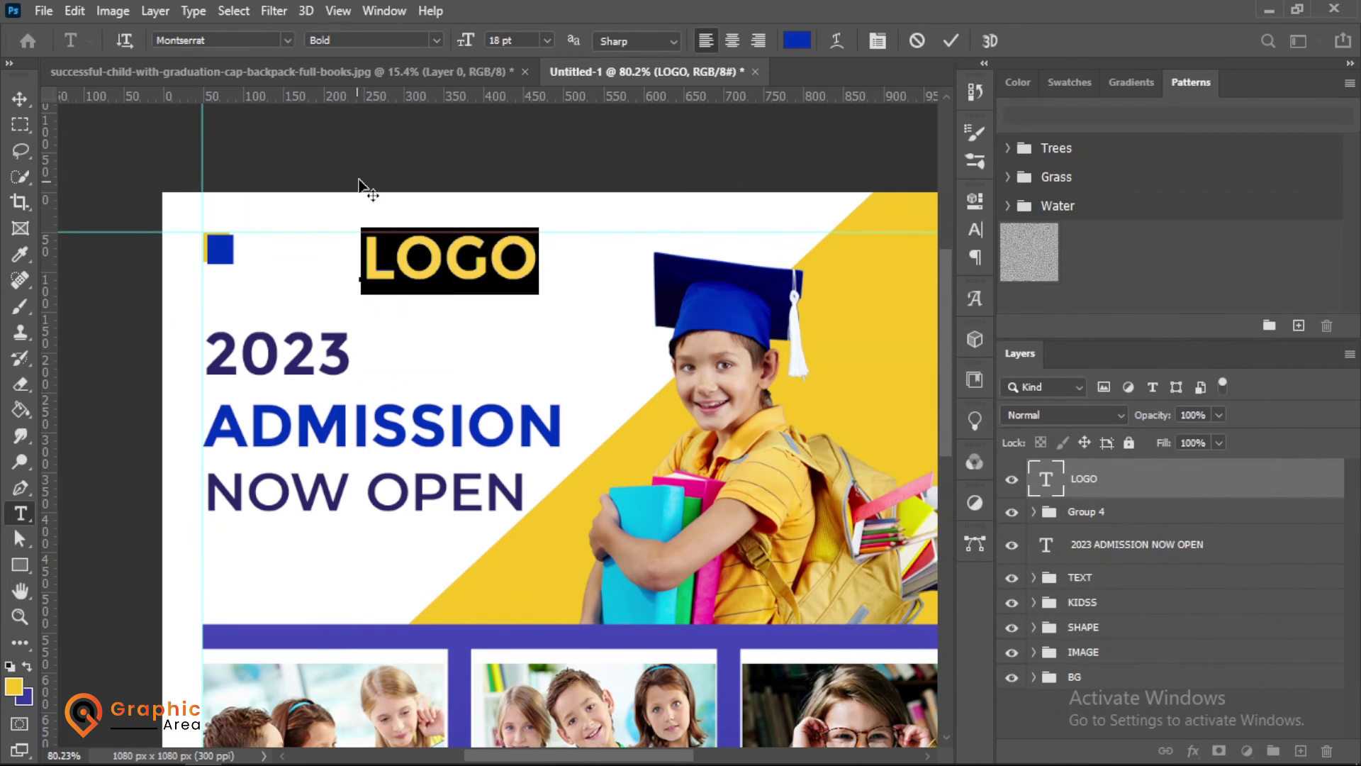
Shrink the LOGO text and set it beside the blue square at top left.
drag(465, 41, 454, 44)
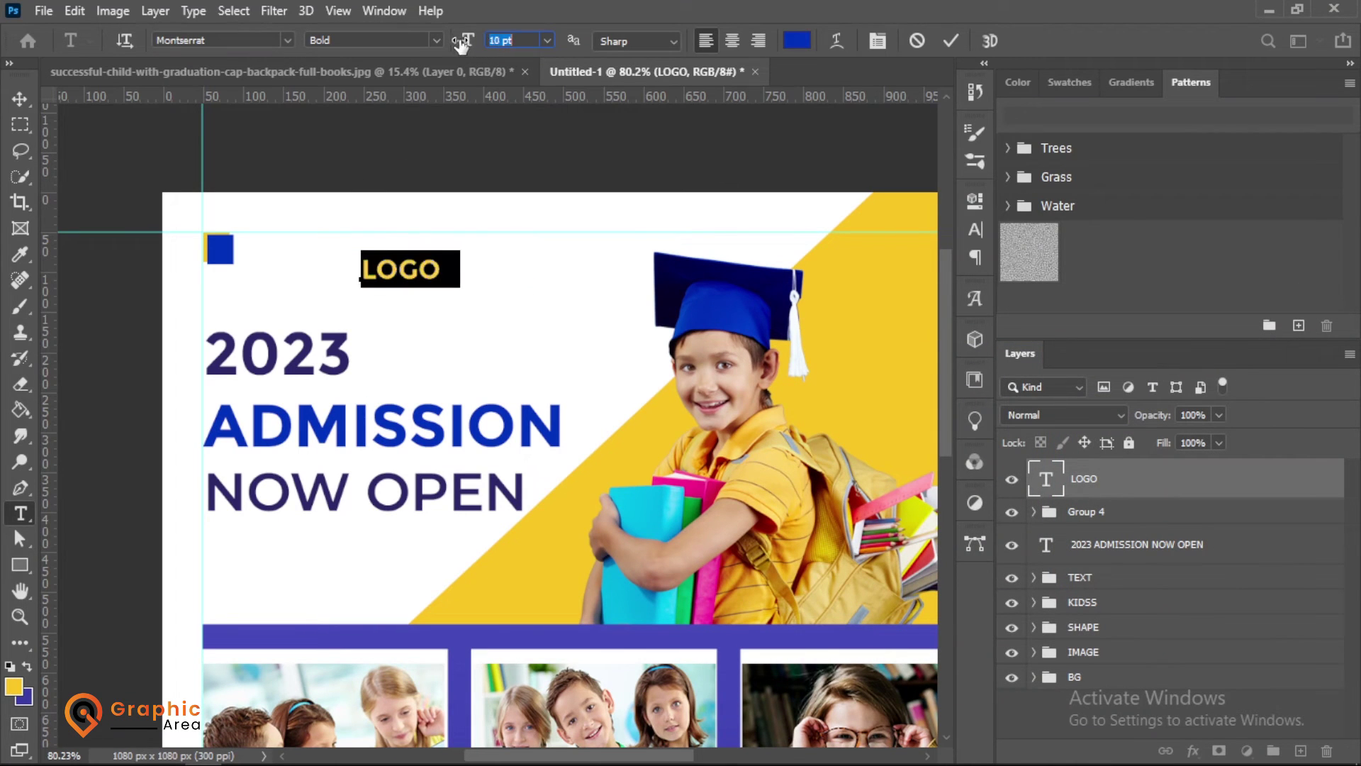
click(951, 41)
click(21, 99)
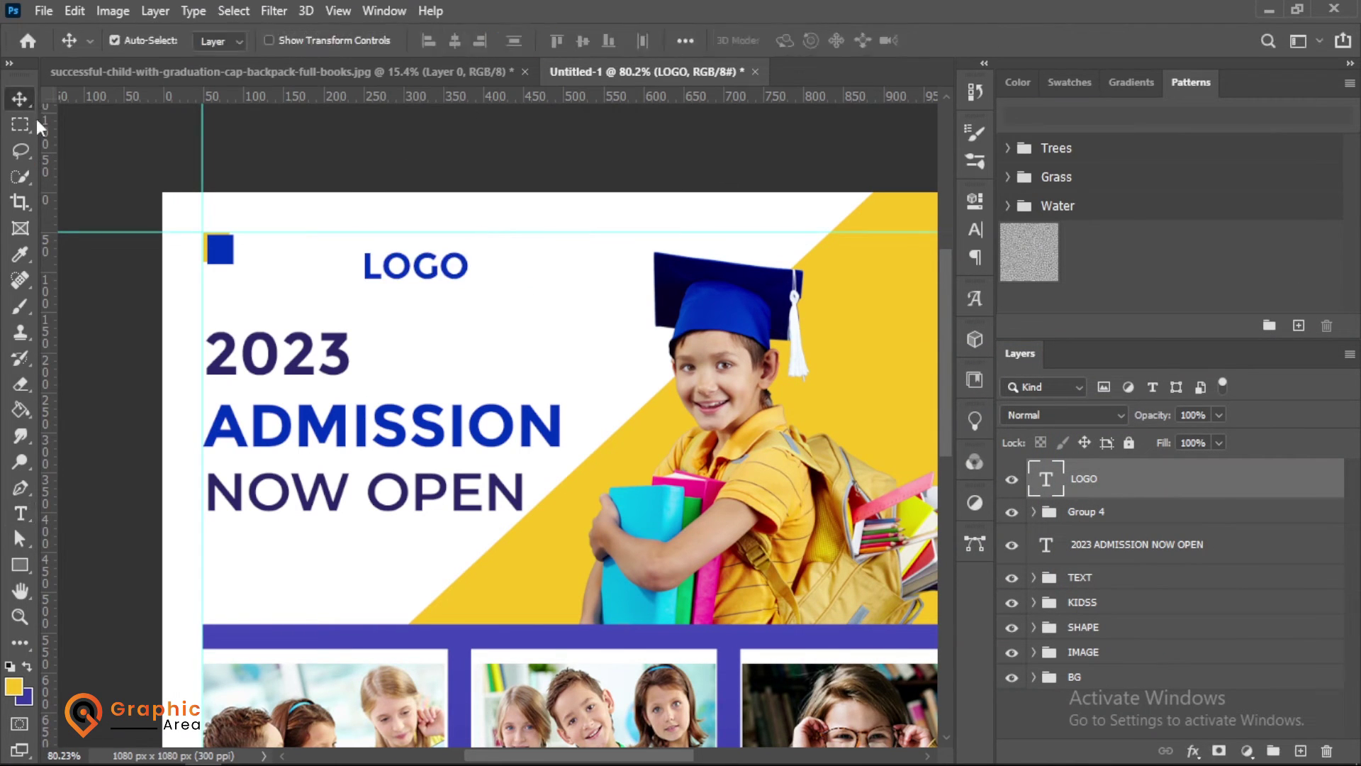
drag(401, 273, 294, 262)
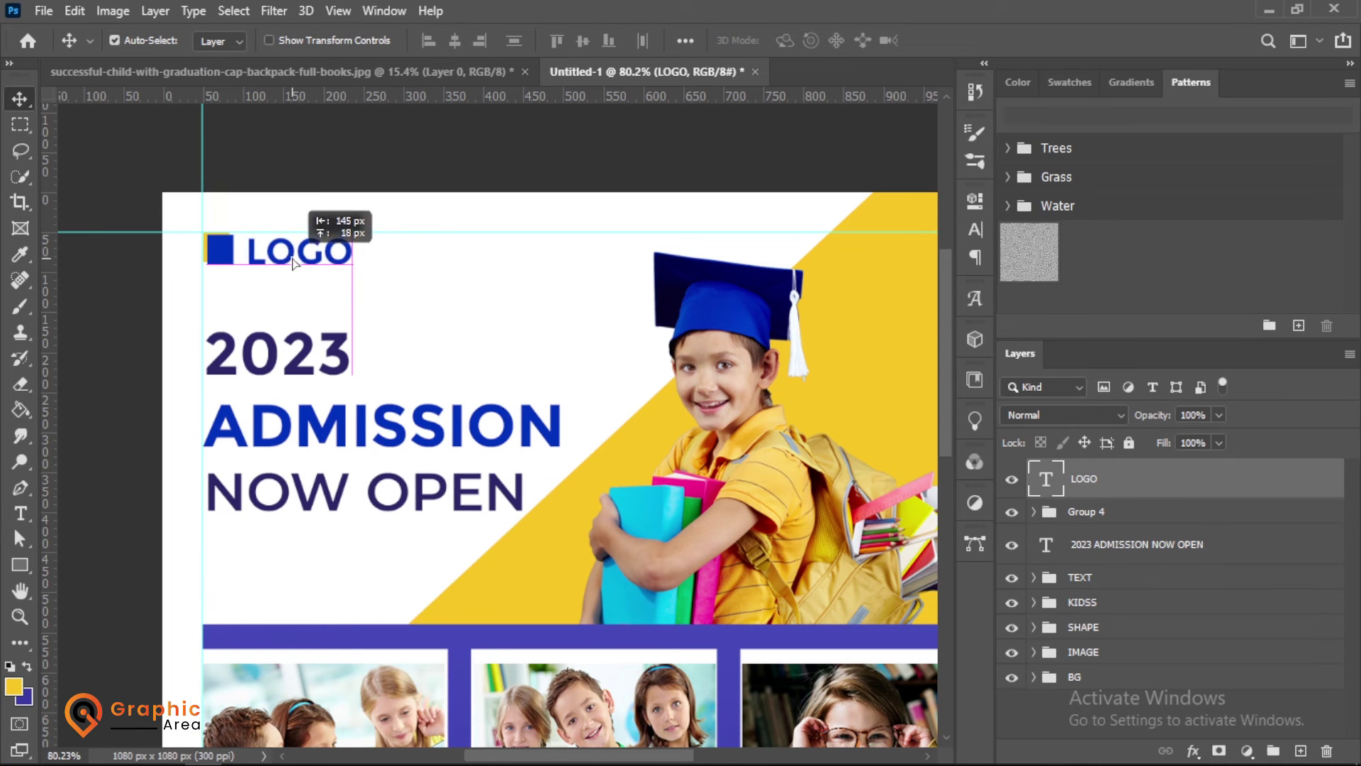
drag(294, 262, 298, 266)
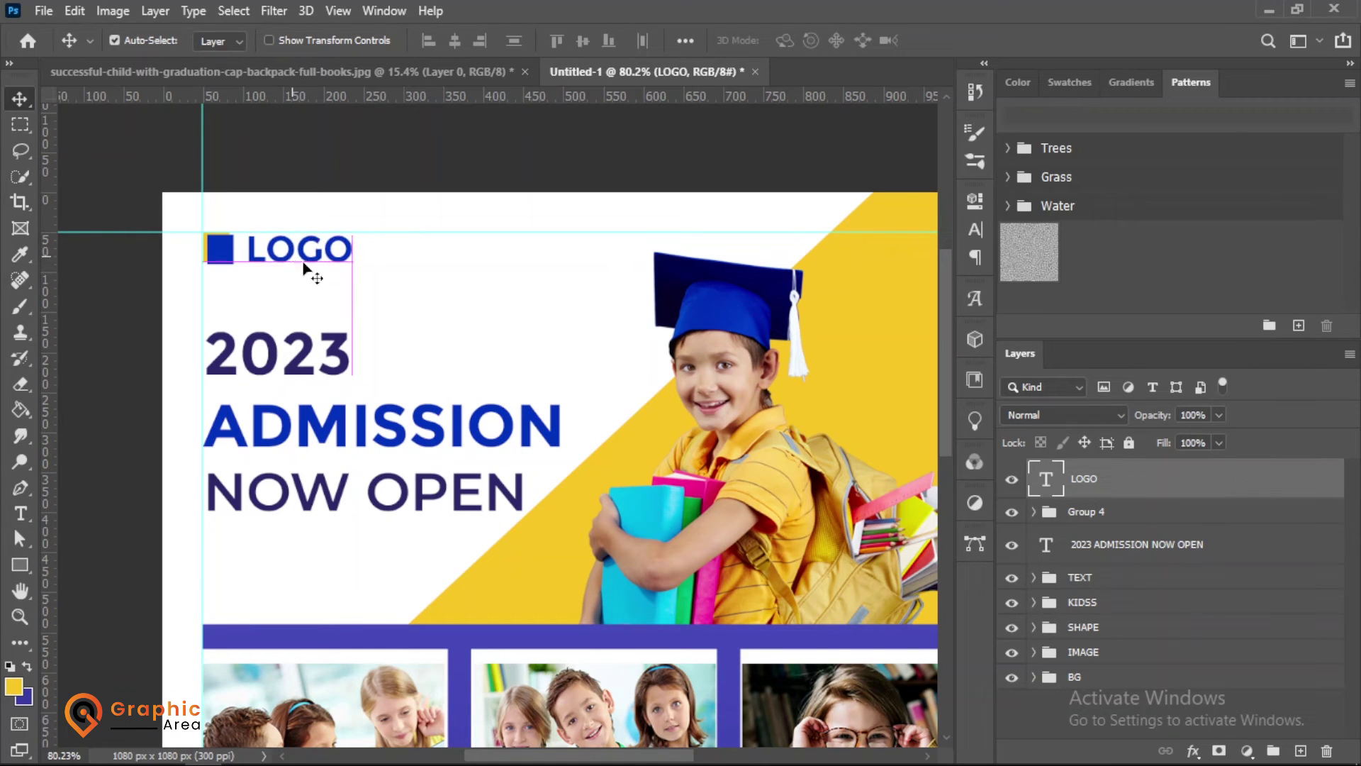
scroll(454, 326, down, 1)
scroll(450, 312, down, 1)
scroll(440, 312, down, 1)
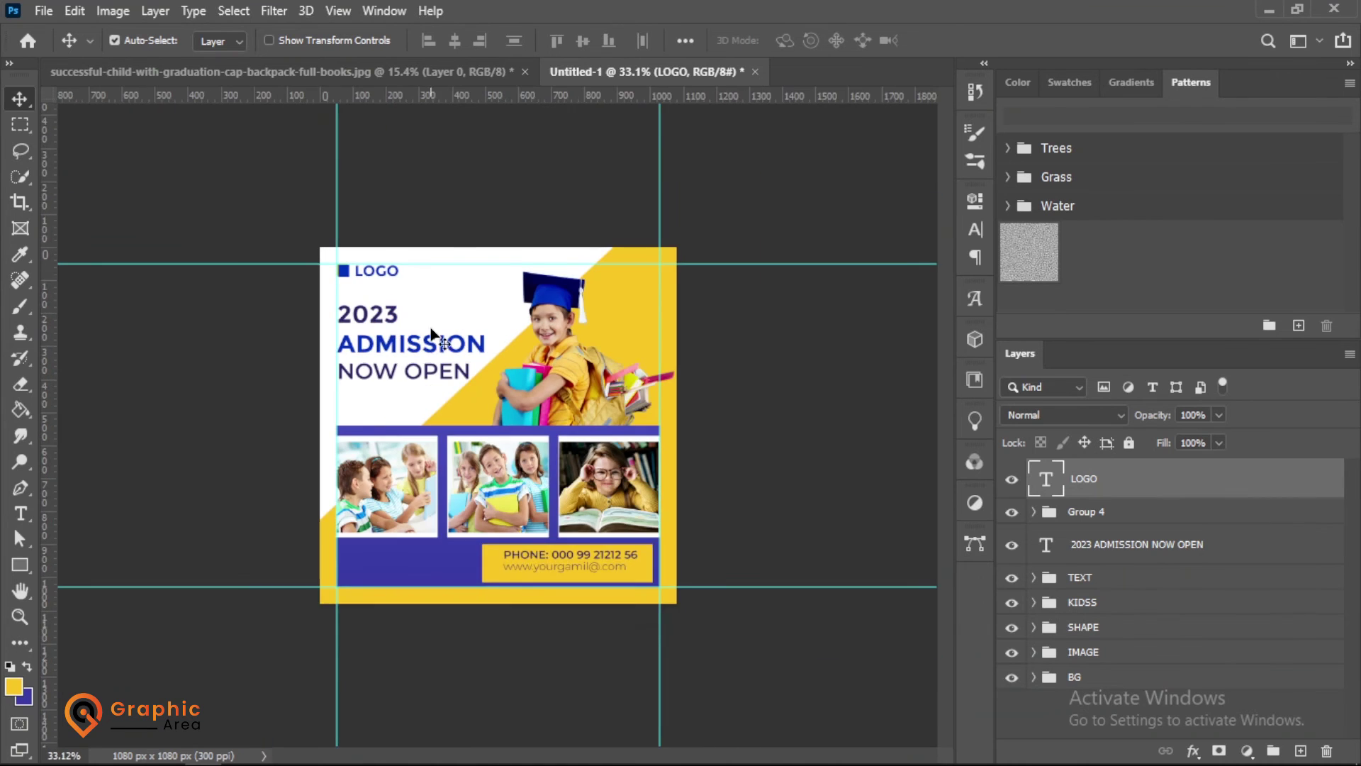
scroll(426, 354, up, 1)
click(24, 563)
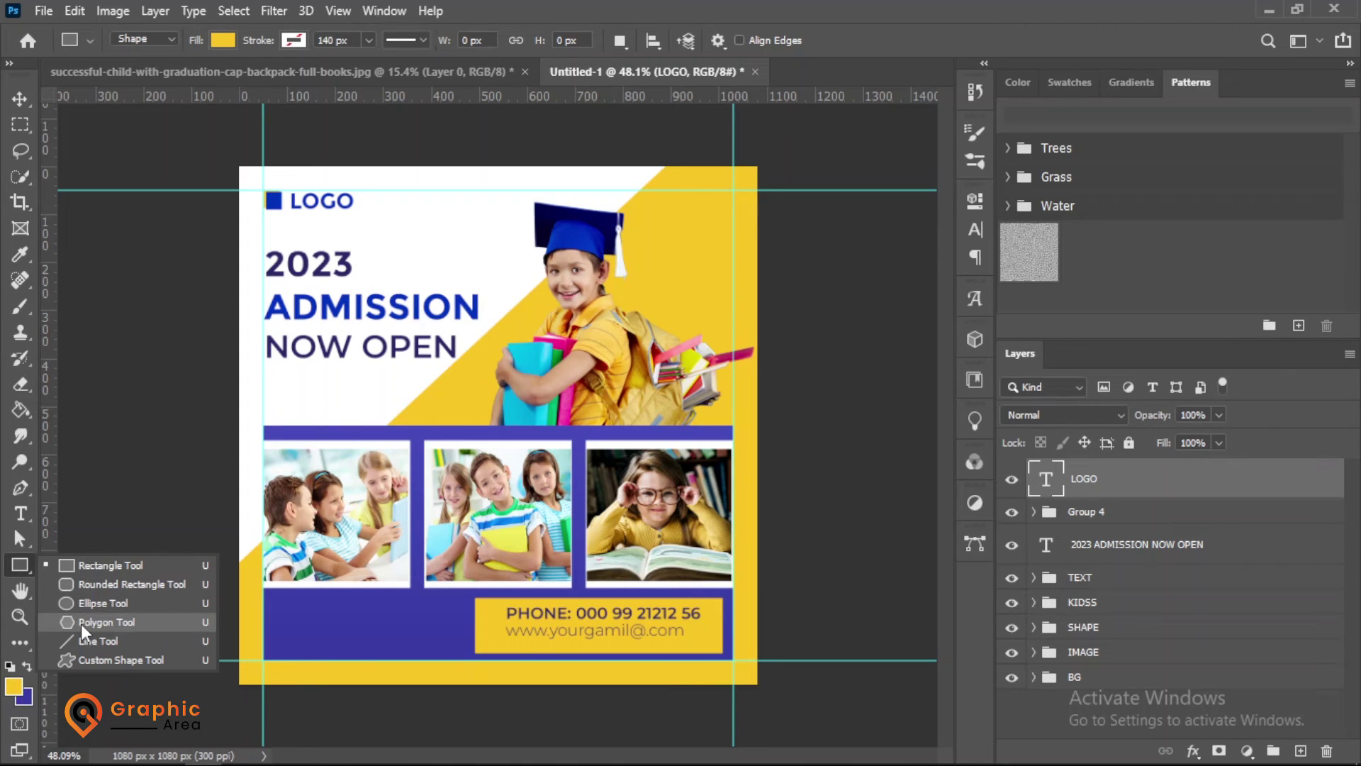
click(82, 659)
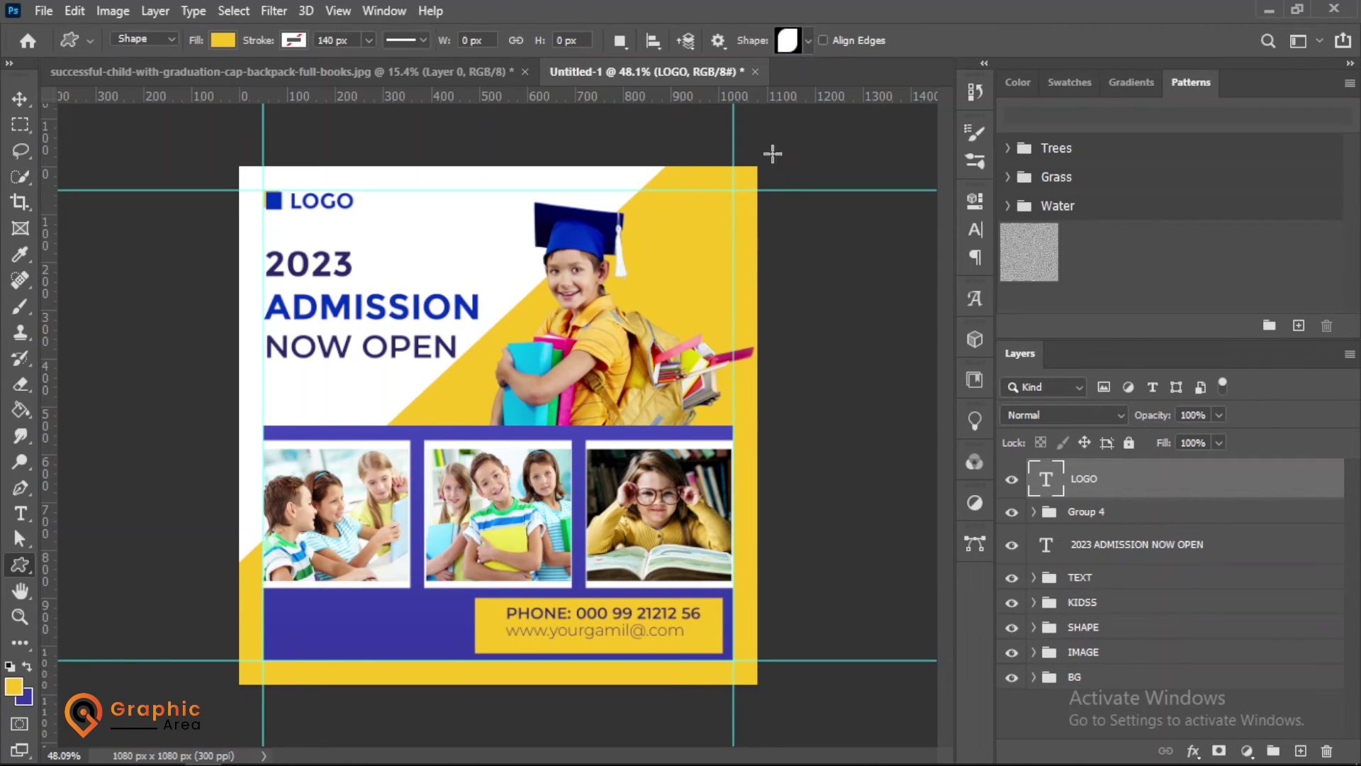
click(808, 40)
click(741, 167)
scroll(769, 124, down, 5)
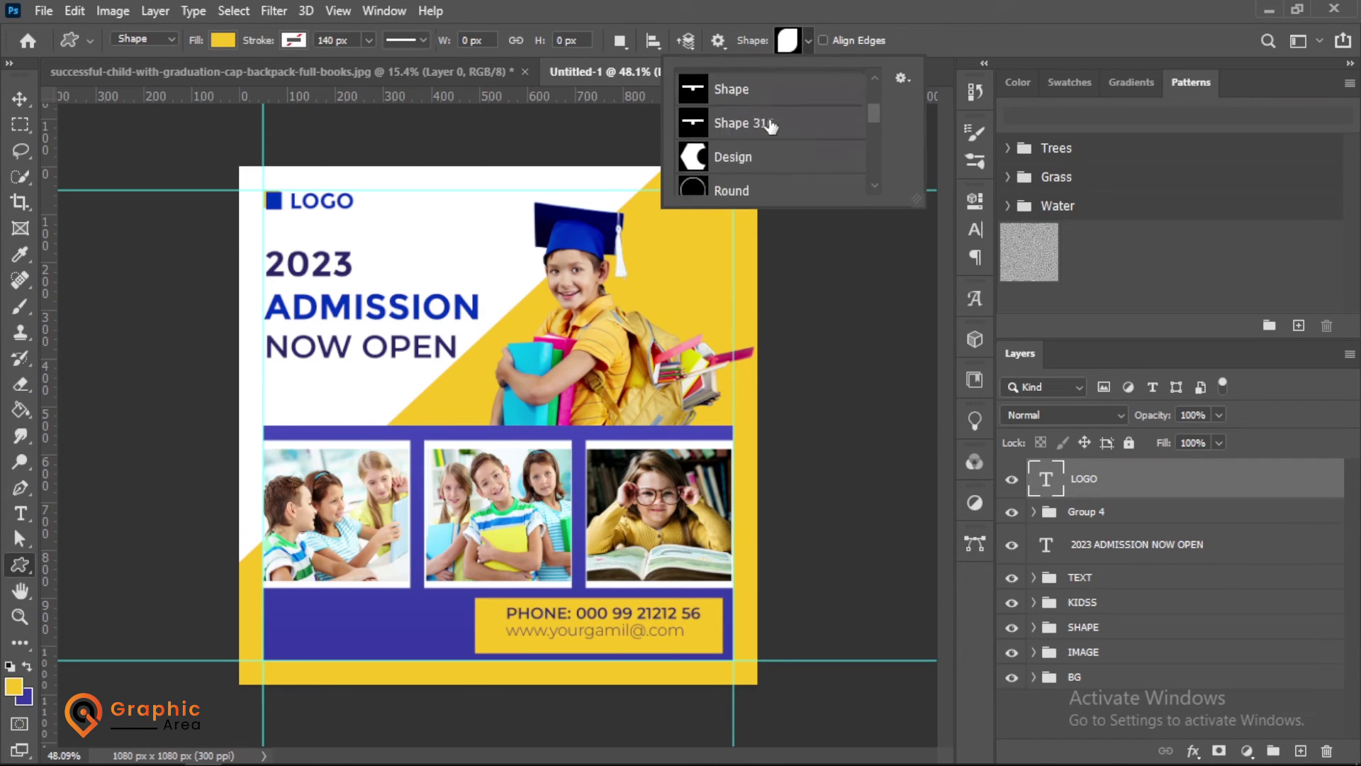
scroll(769, 129, down, 2)
scroll(769, 128, down, 2)
scroll(769, 128, down, 1)
scroll(769, 128, down, 2)
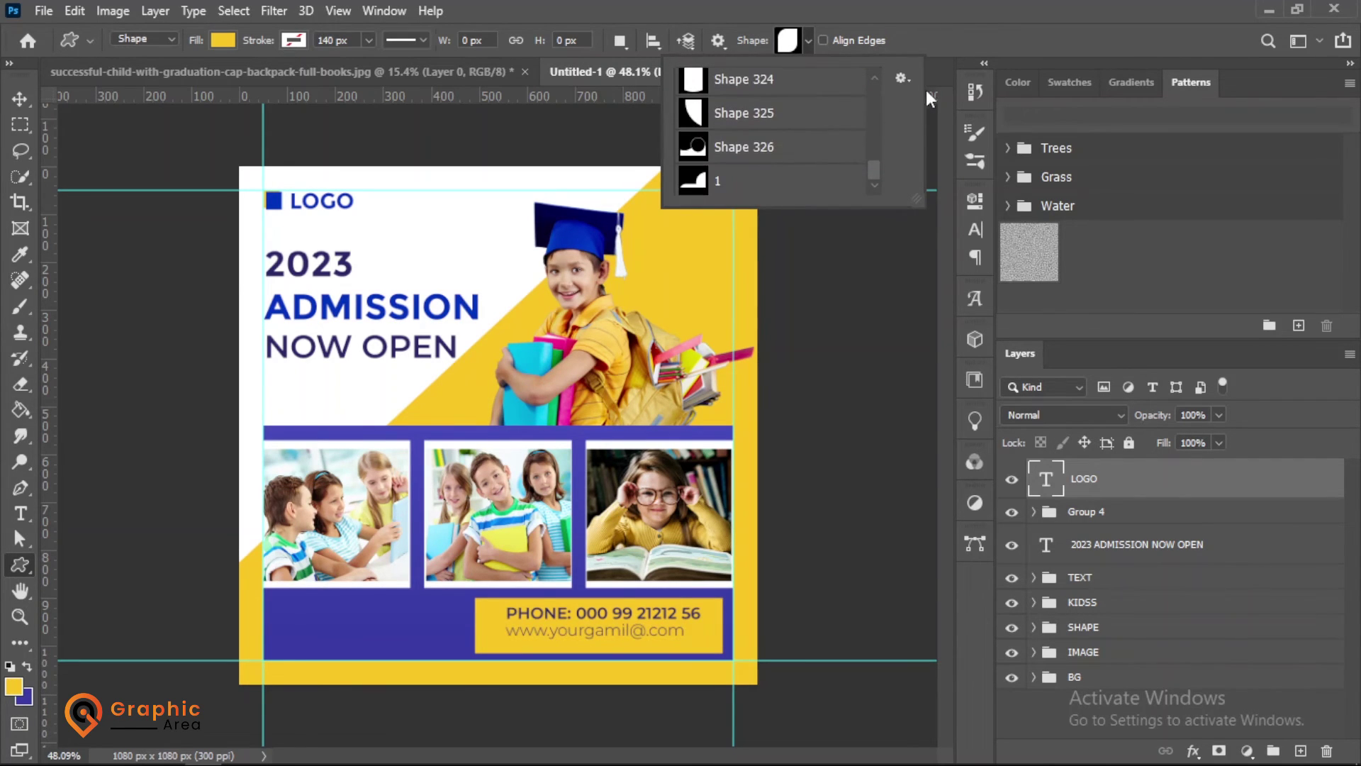
click(20, 99)
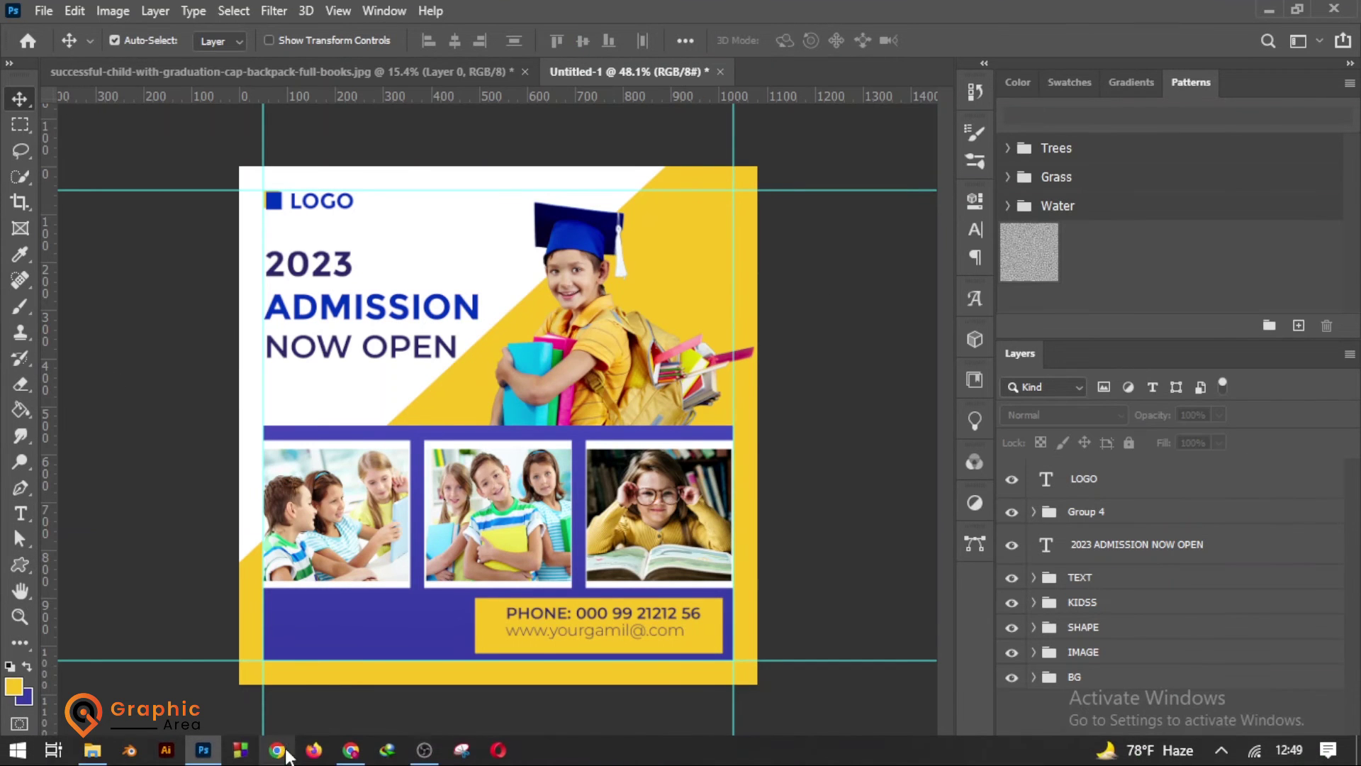
Search Google in a new tab for 'location icon png'.
click(278, 749)
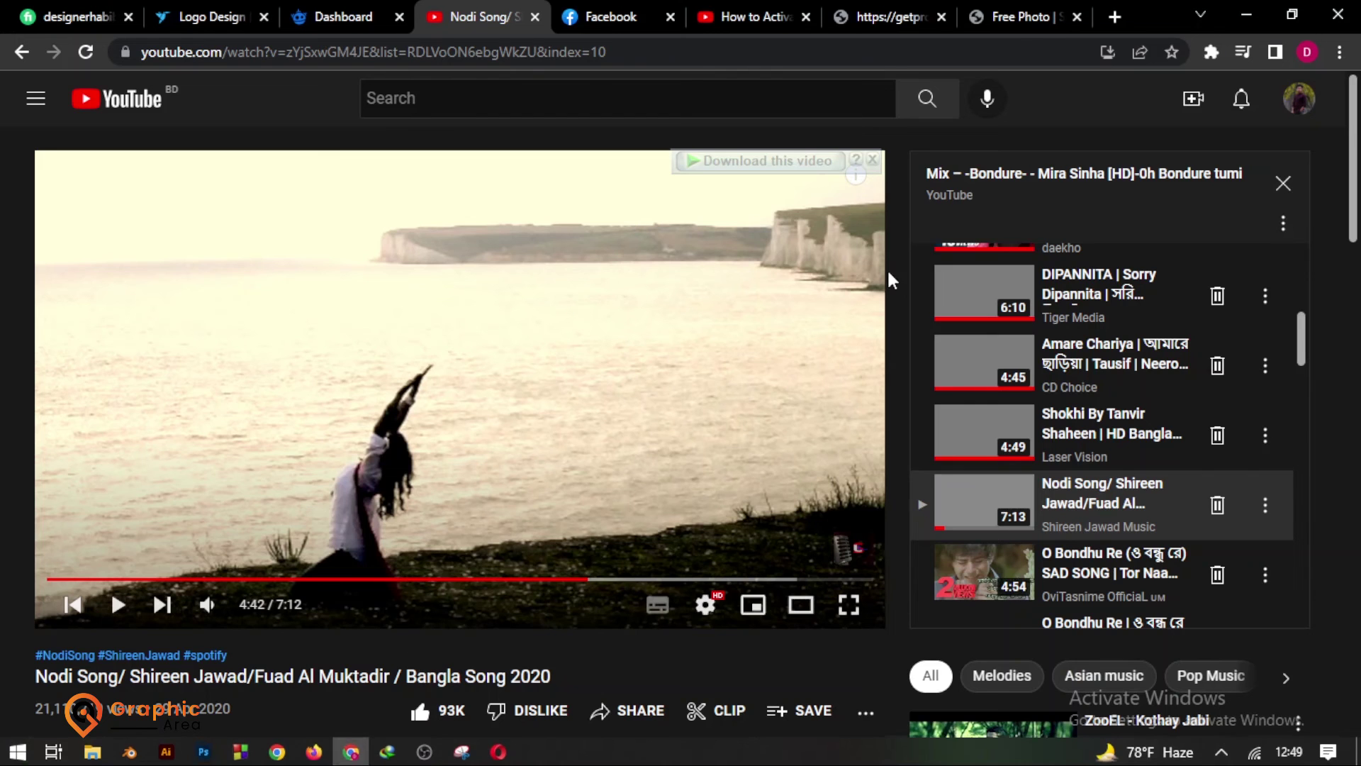
click(1002, 13)
click(1117, 17)
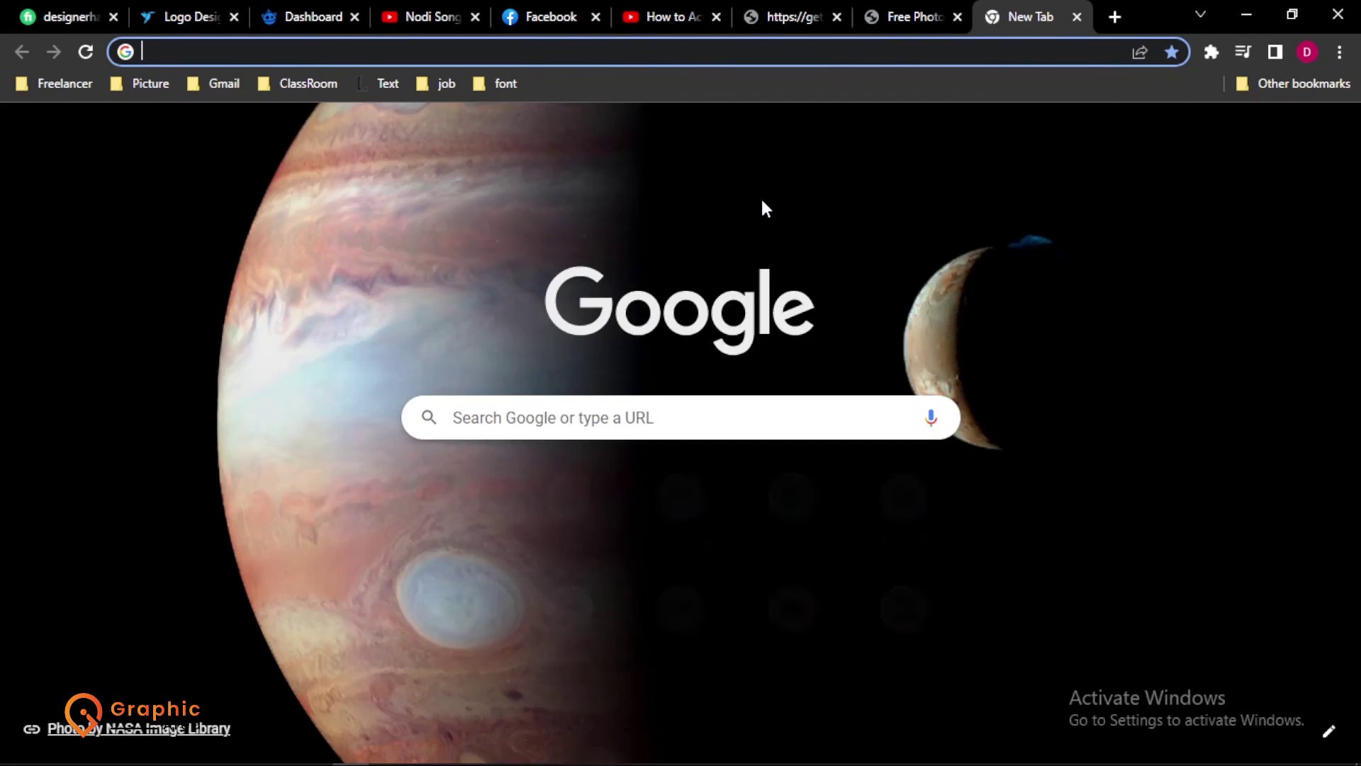
click(579, 414)
text(O)
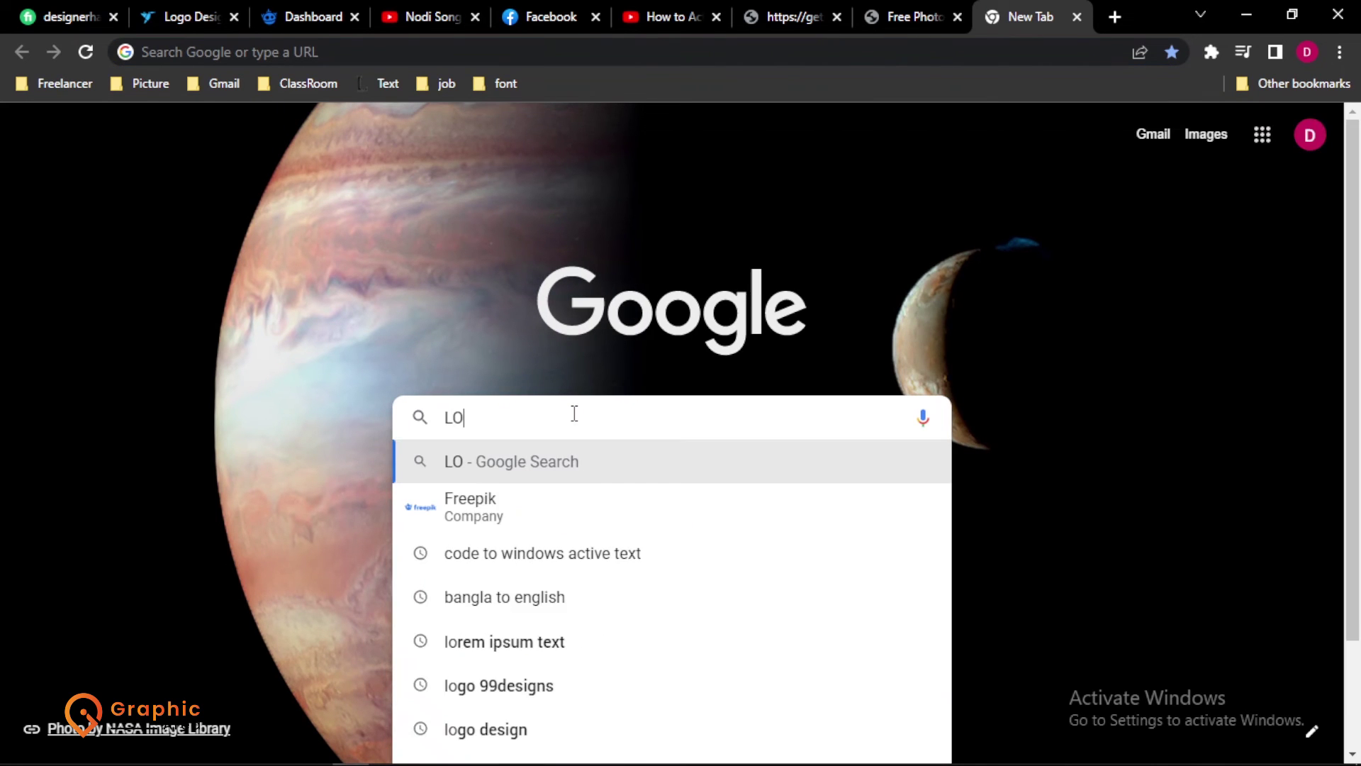
text(CATI)
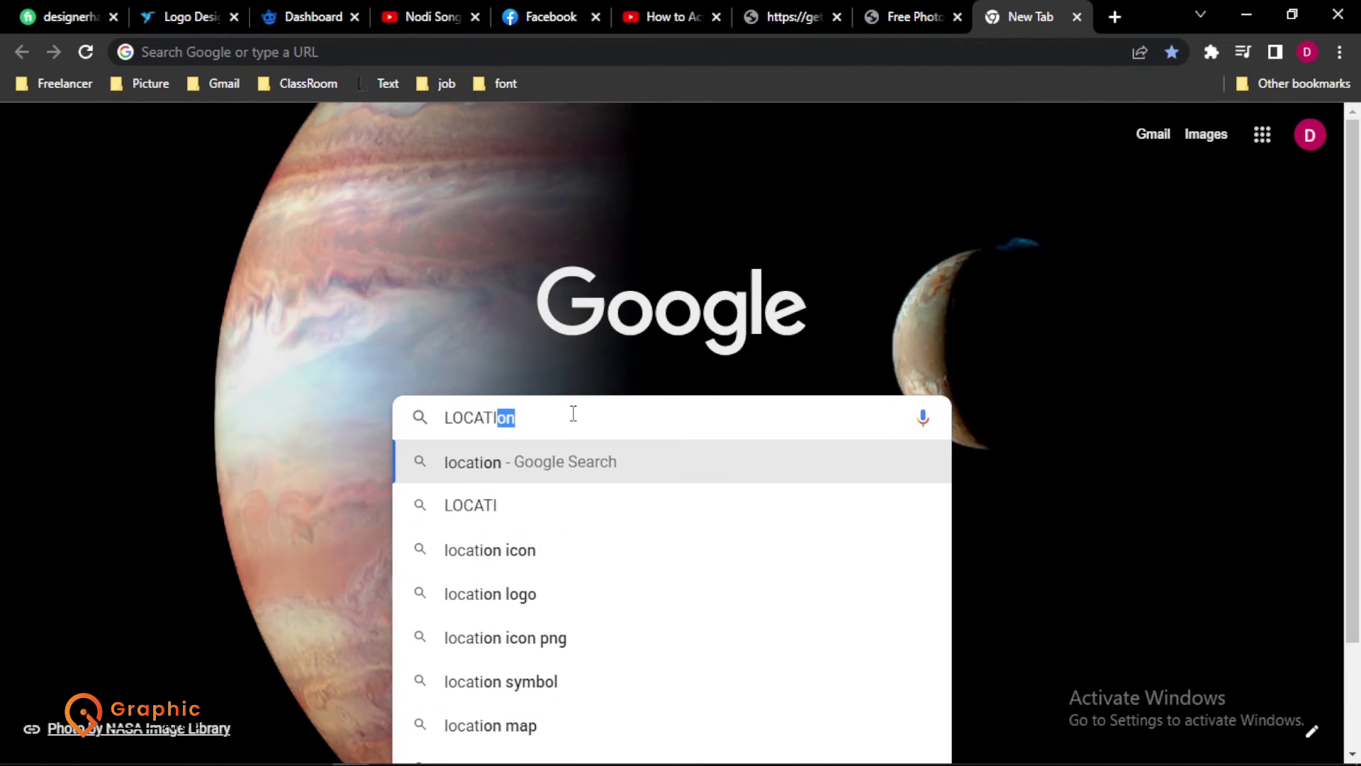
click(508, 465)
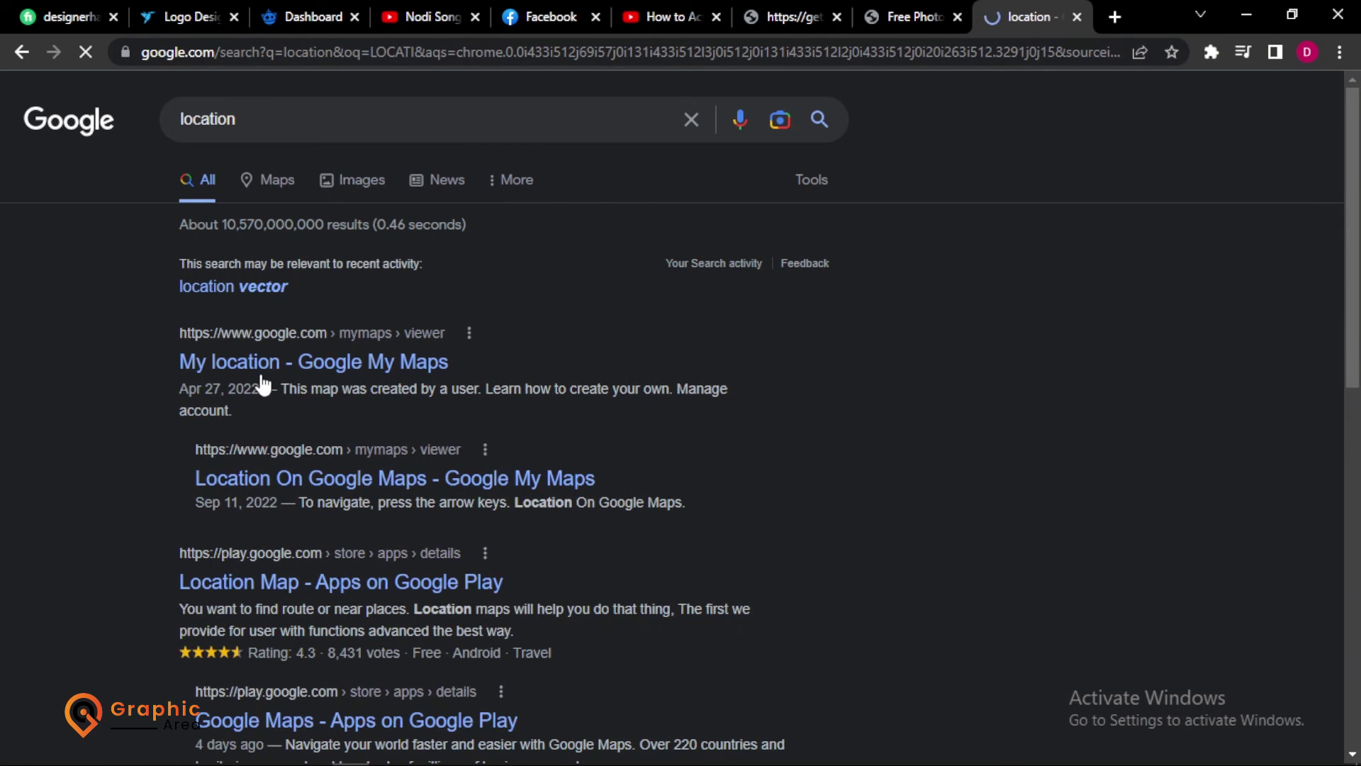
click(387, 126)
text(IC)
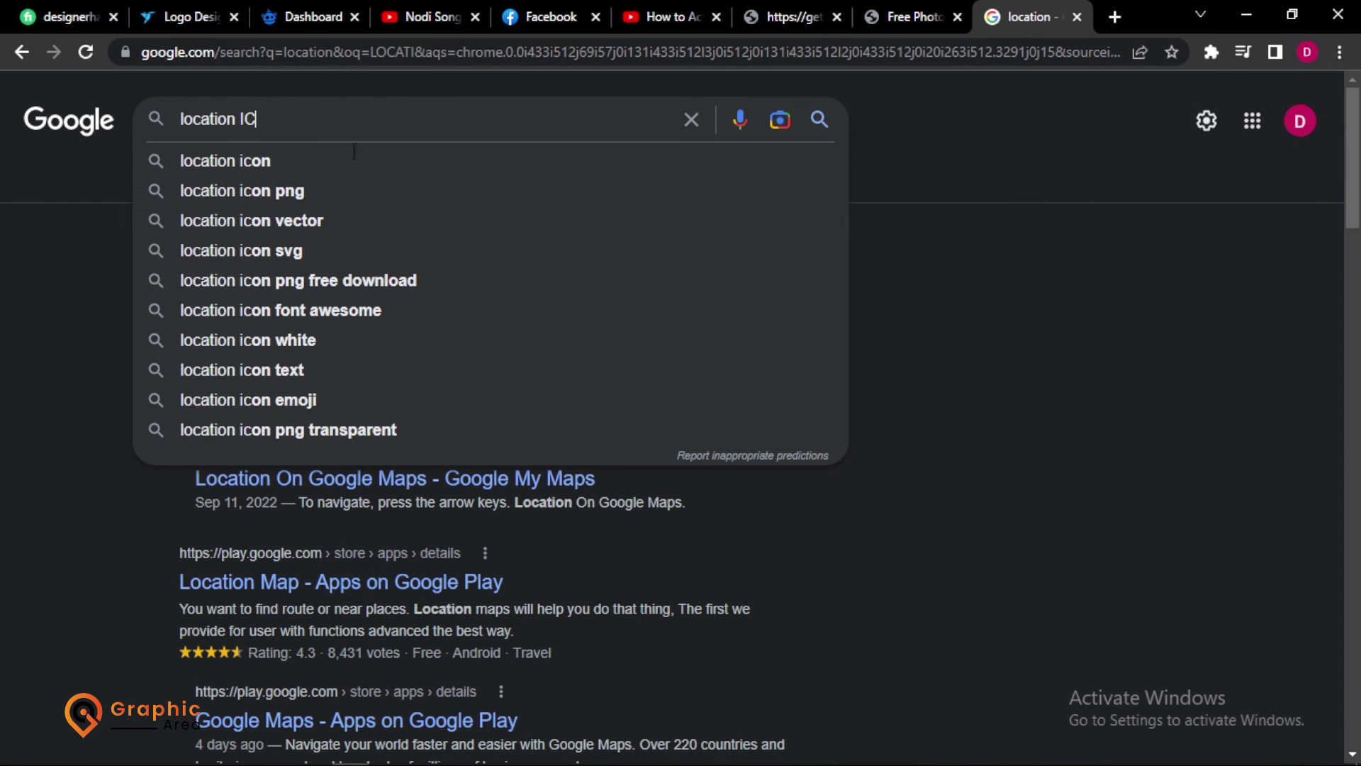
click(308, 191)
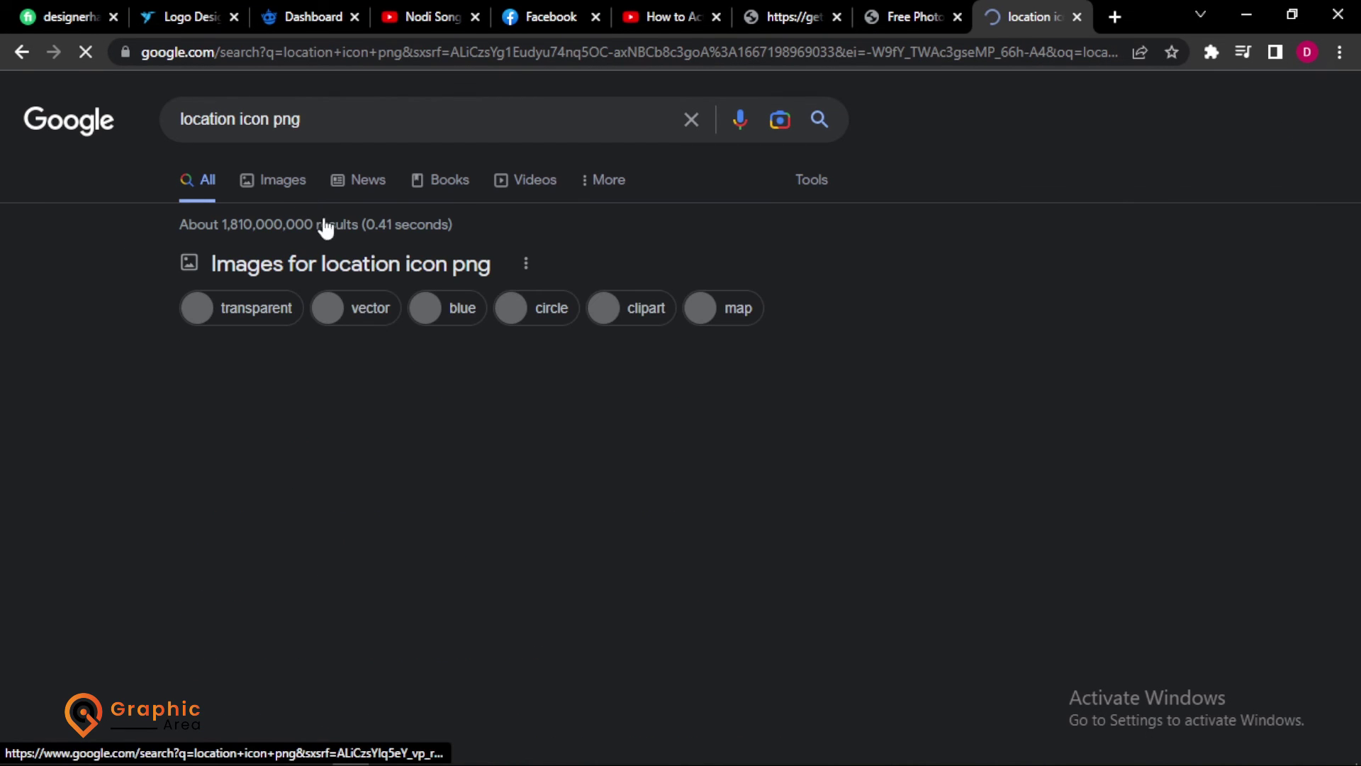
Preview the red location pin result and copy the image.
scroll(277, 386, down, 1)
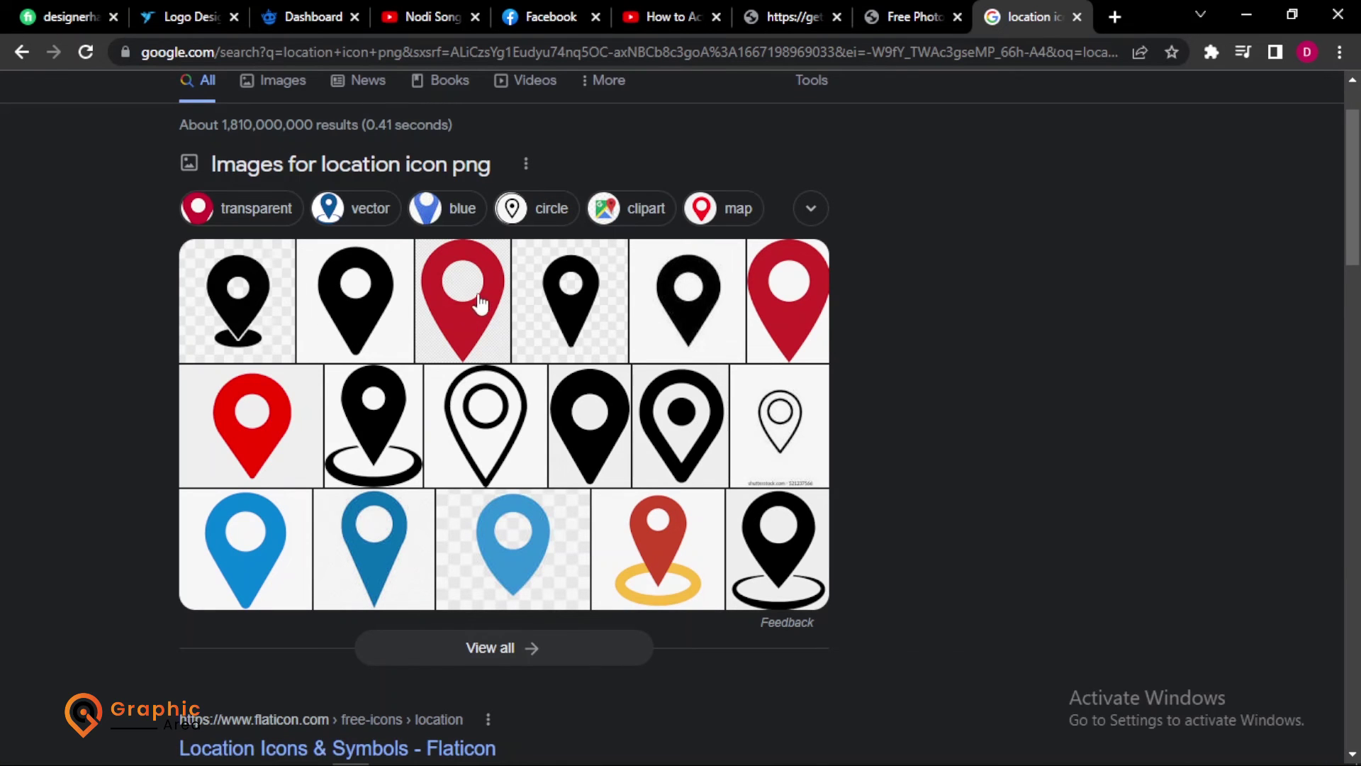
click(764, 325)
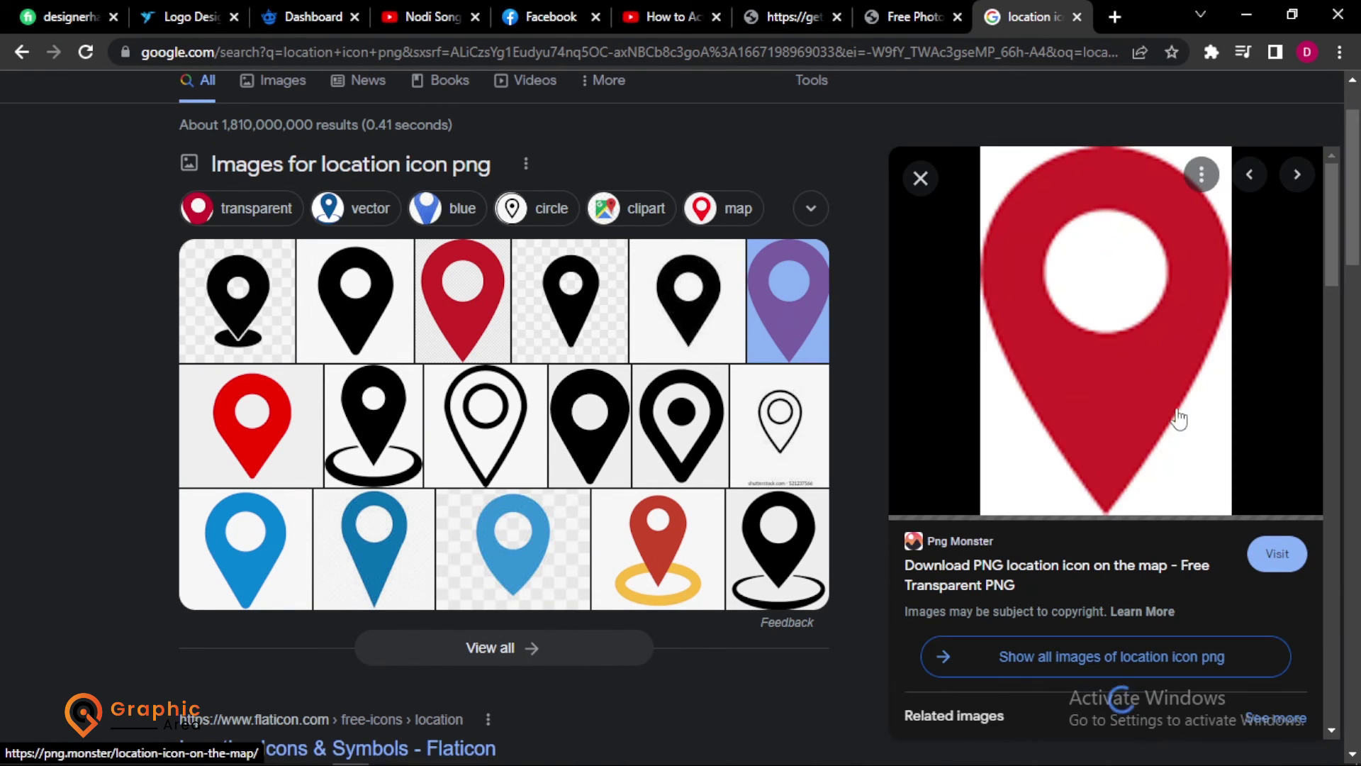
right_click(1087, 387)
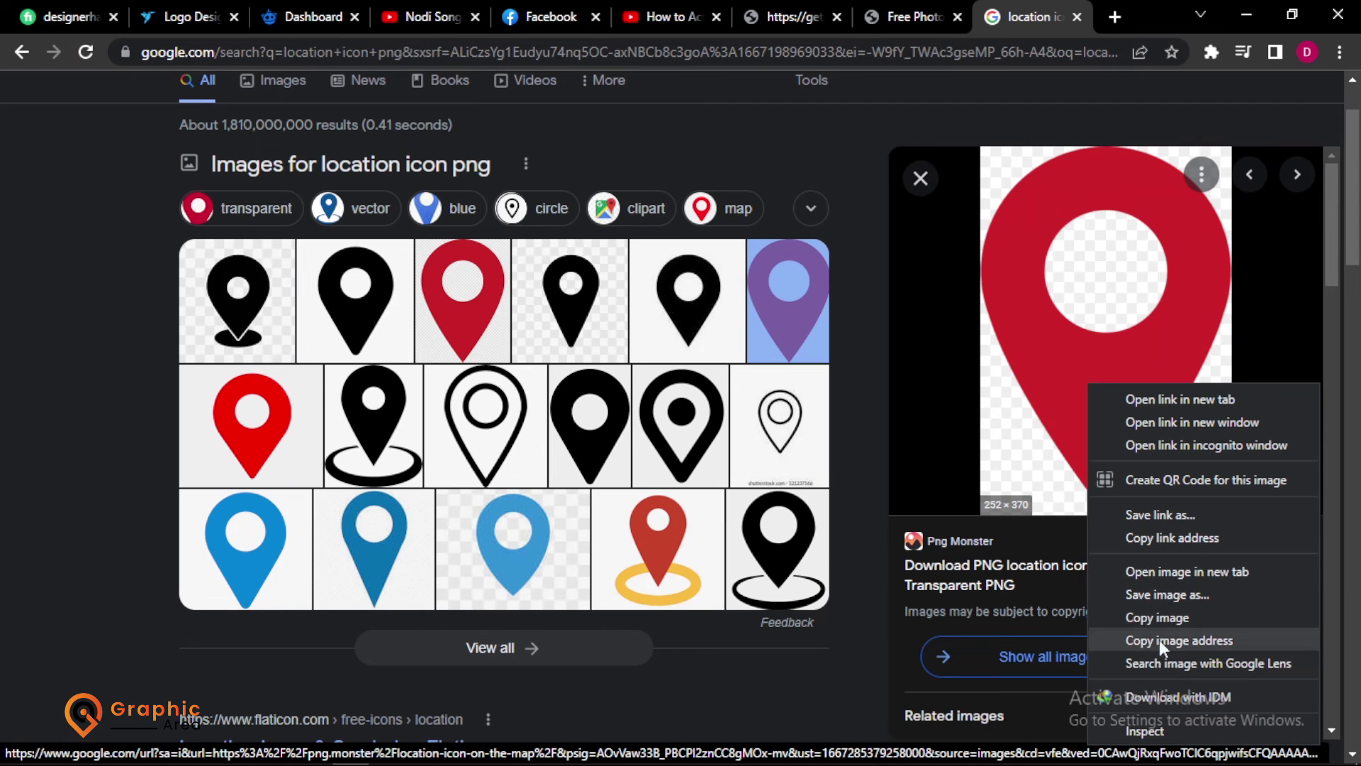
click(1164, 618)
click(105, 760)
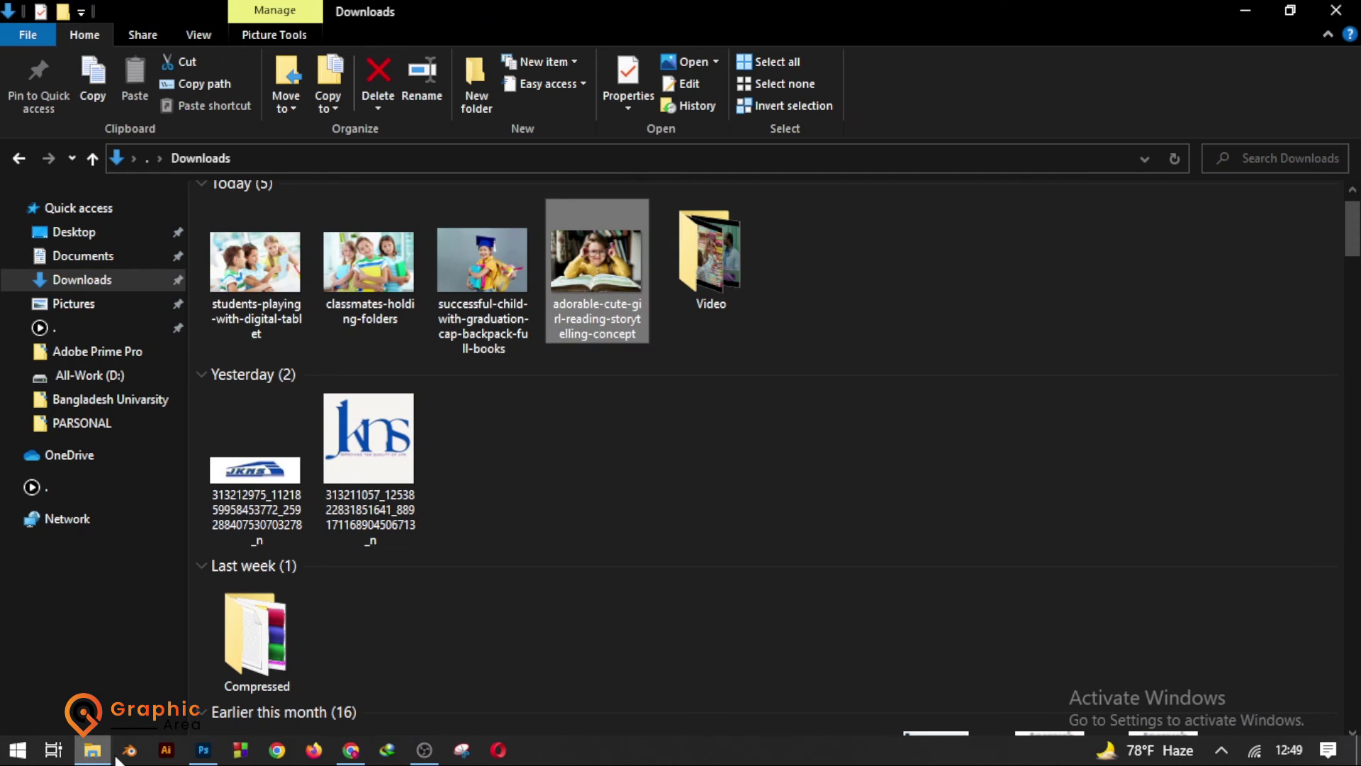
click(204, 750)
Paste the red pin and delete its black centre with the Magic Wand.
key(ctrl+v)
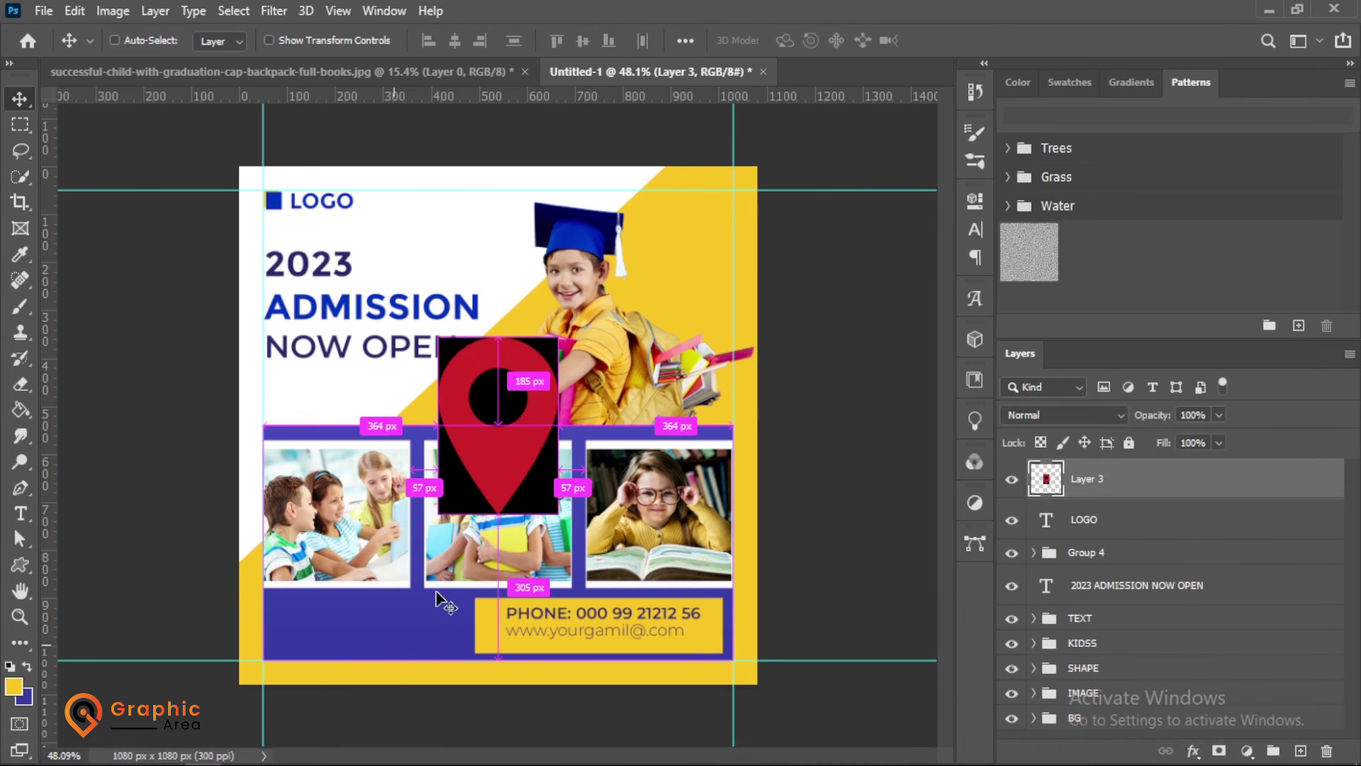
click(21, 177)
right_click(21, 177)
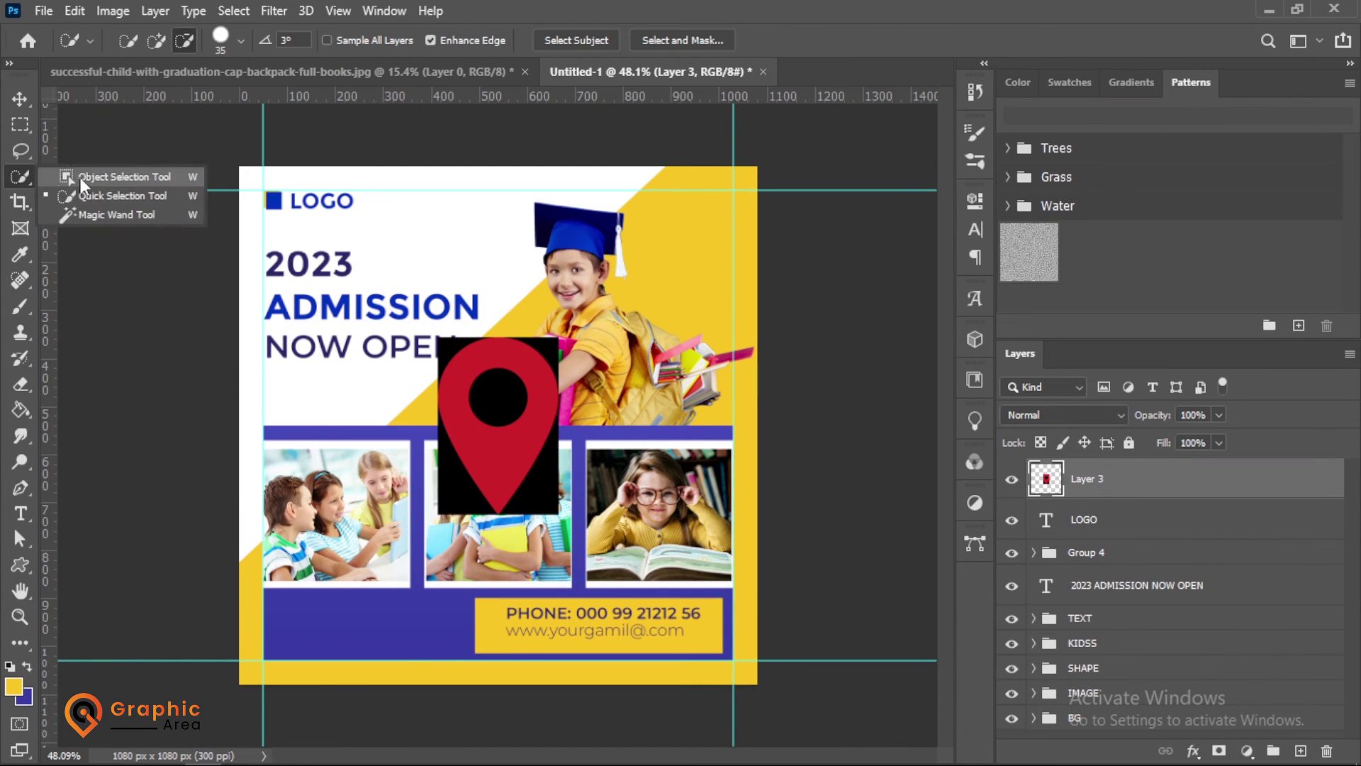
click(92, 210)
click(498, 396)
key(Delete)
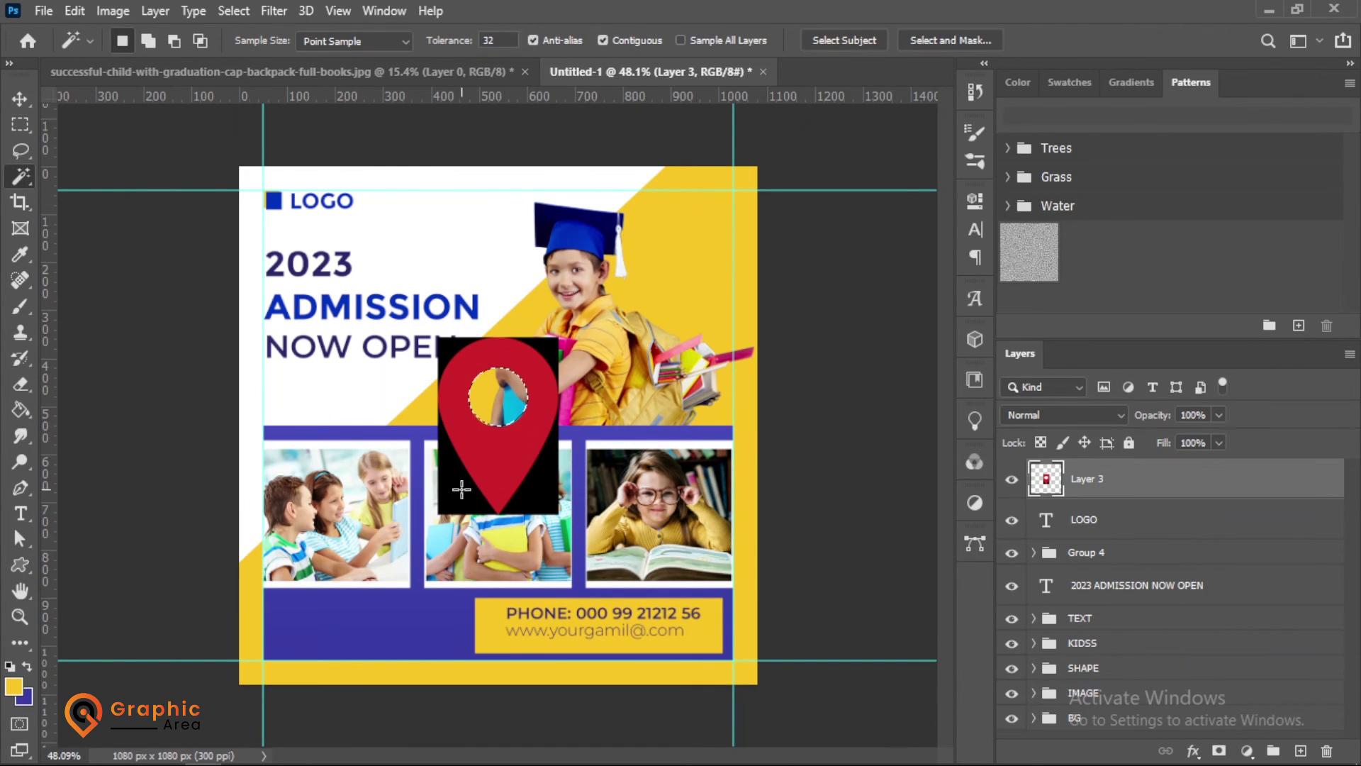
Delete the four remaining black background corners around the pin.
click(461, 489)
key(Delete)
click(549, 496)
key(Delete)
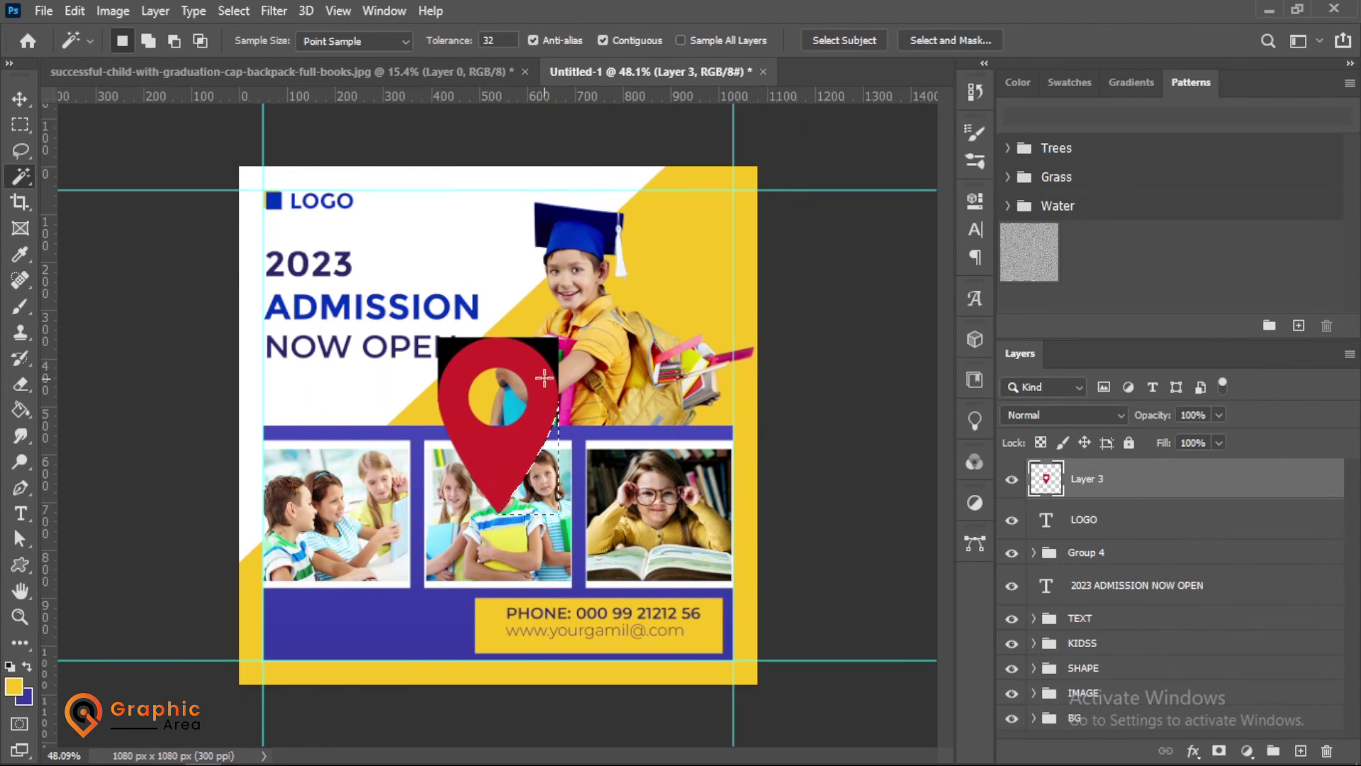
click(550, 350)
key(Delete)
click(445, 351)
key(Delete)
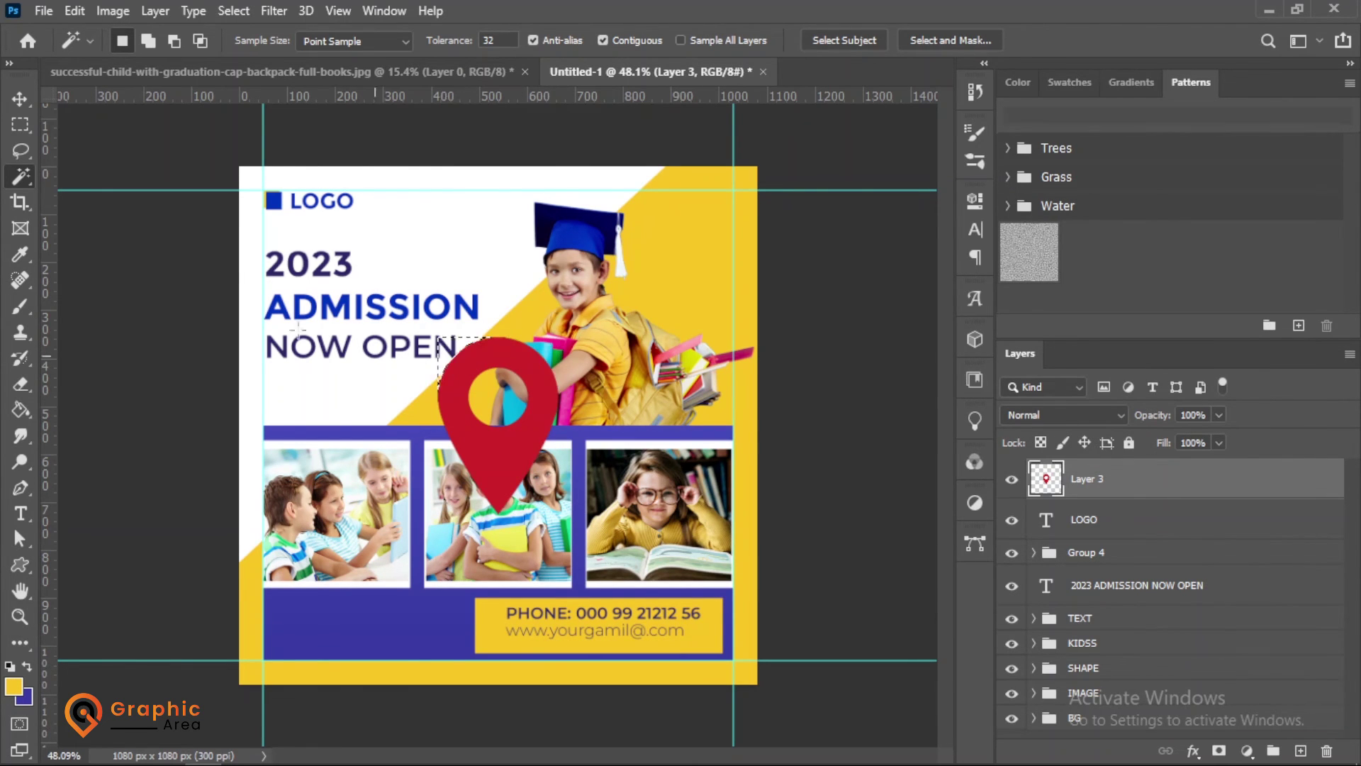
click(20, 99)
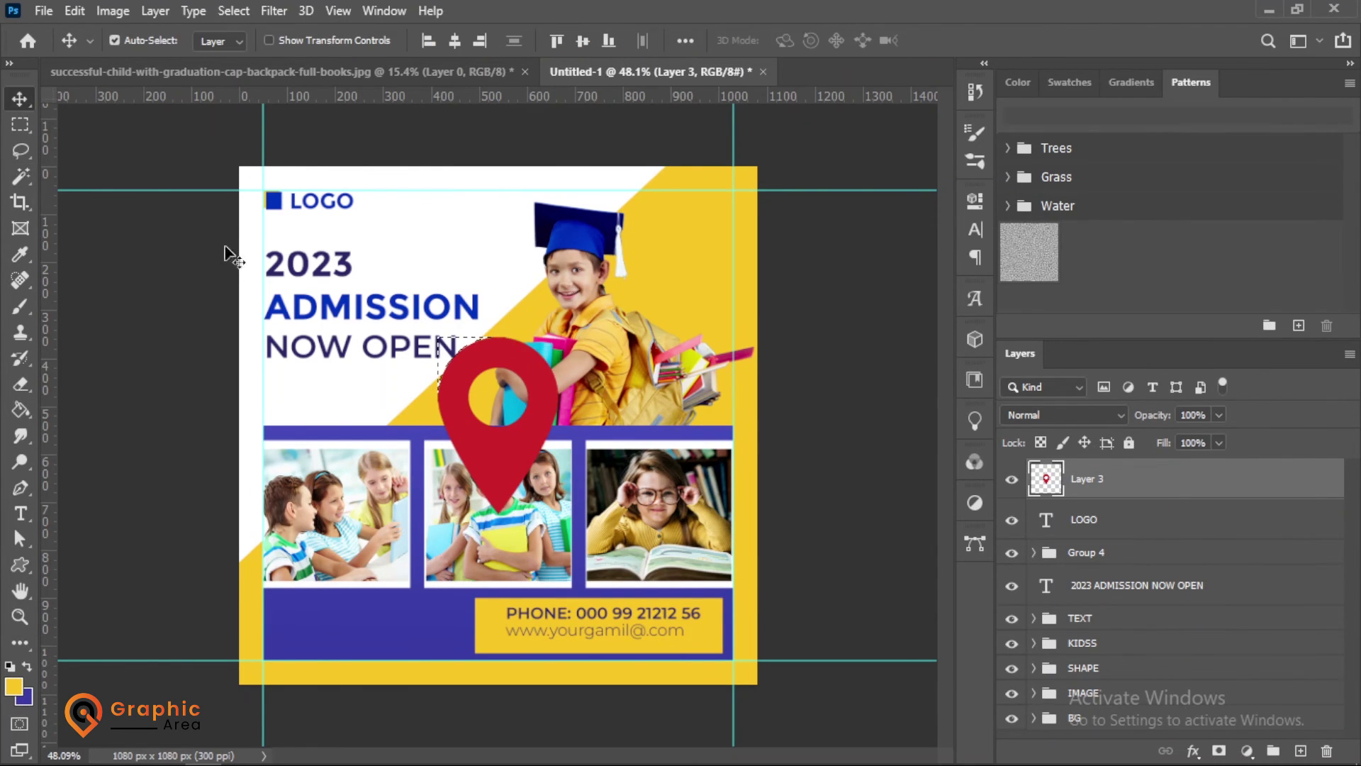
click(857, 376)
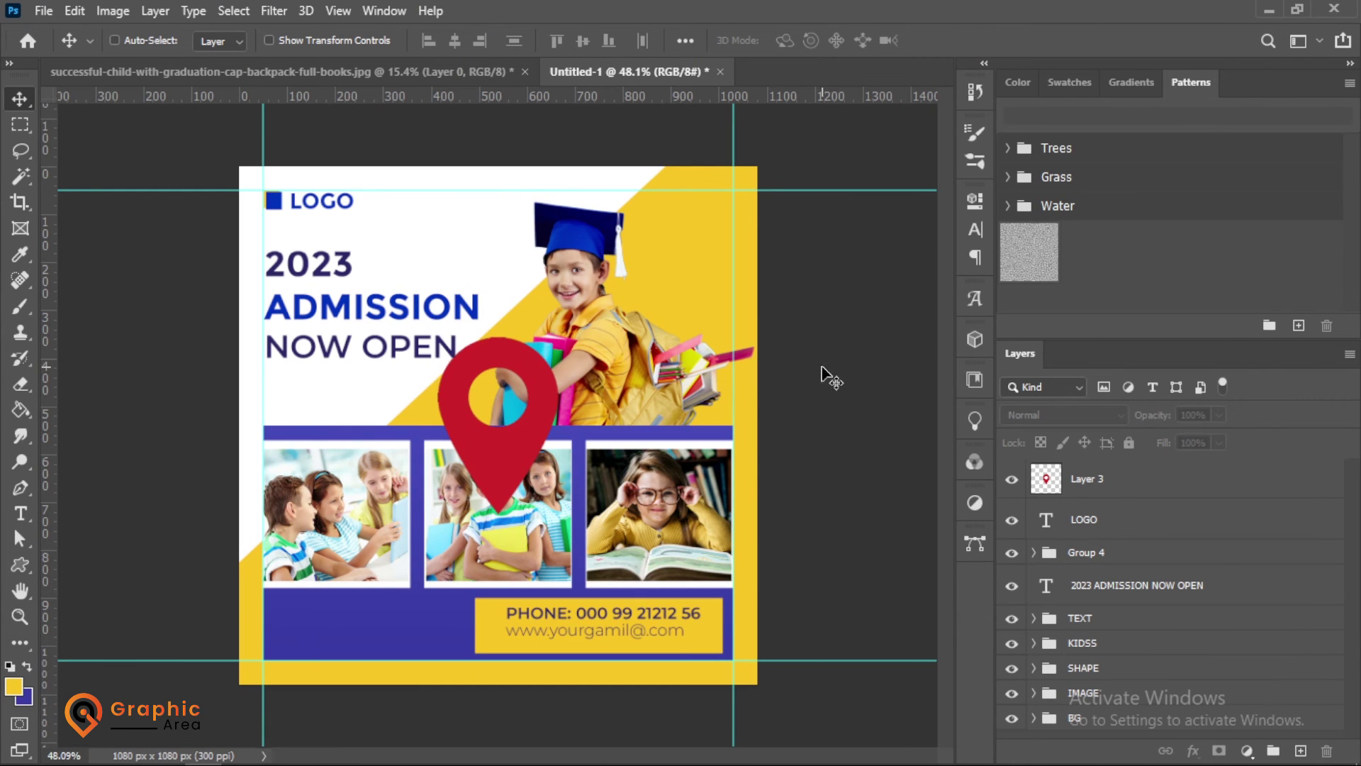
ctrl+click(491, 482)
Give the pin layer a Color Overlay of the poster's sampled yellow.
right_click(1099, 489)
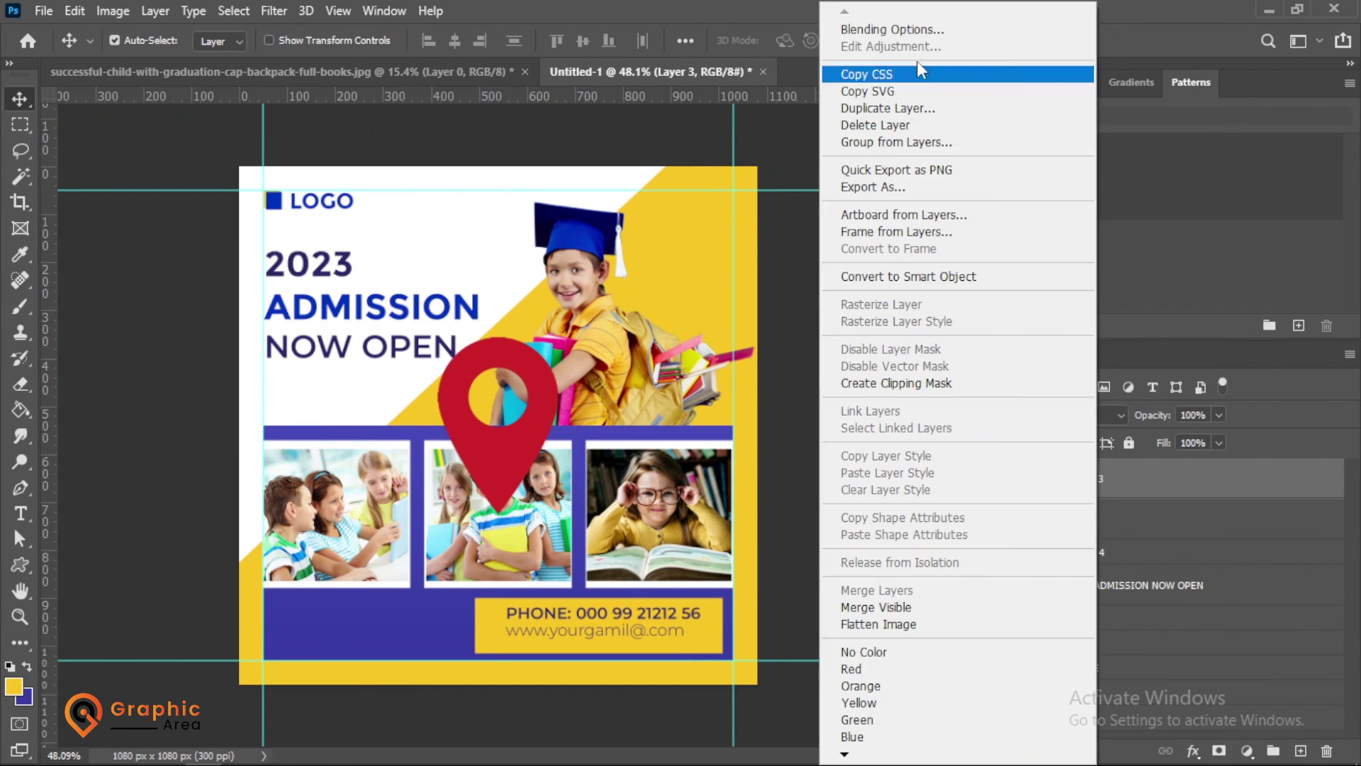
click(902, 28)
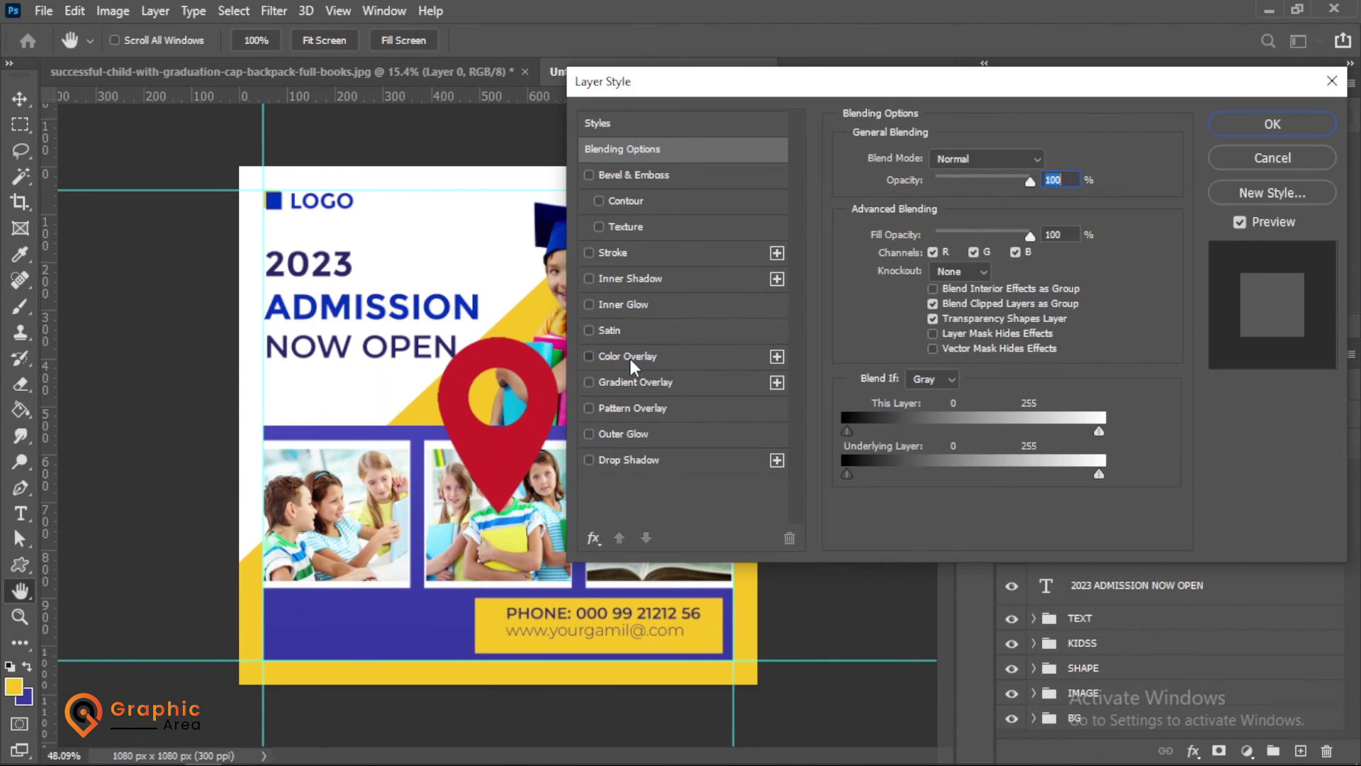
click(630, 357)
click(1051, 161)
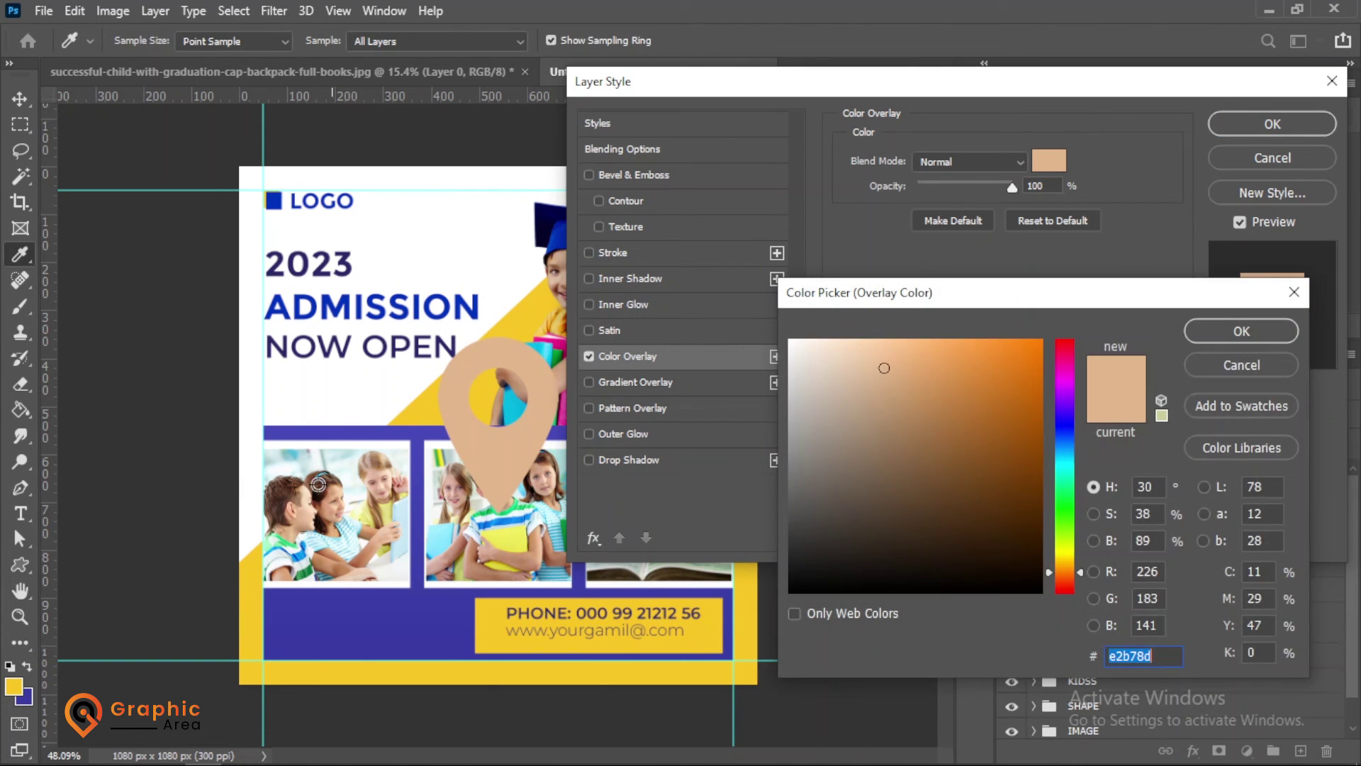
click(340, 633)
click(424, 414)
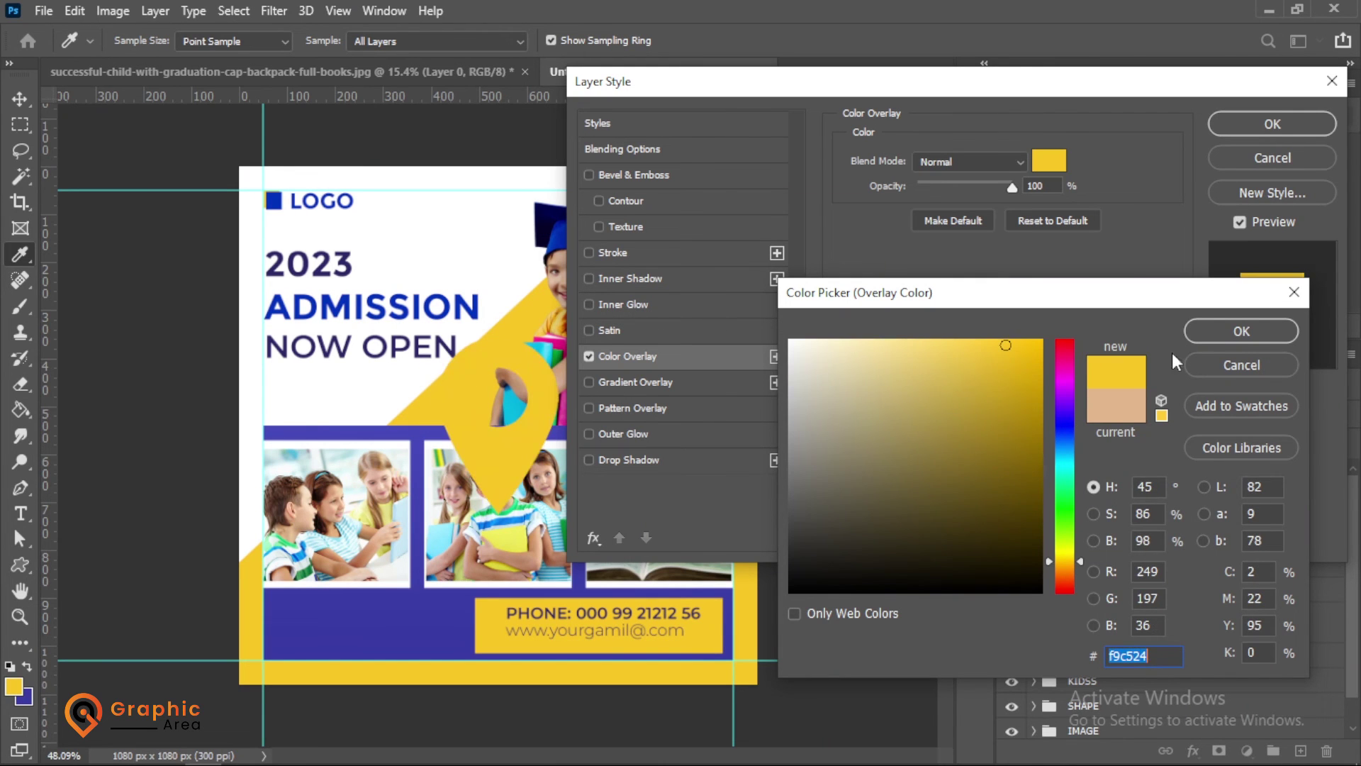
click(1226, 331)
click(1271, 125)
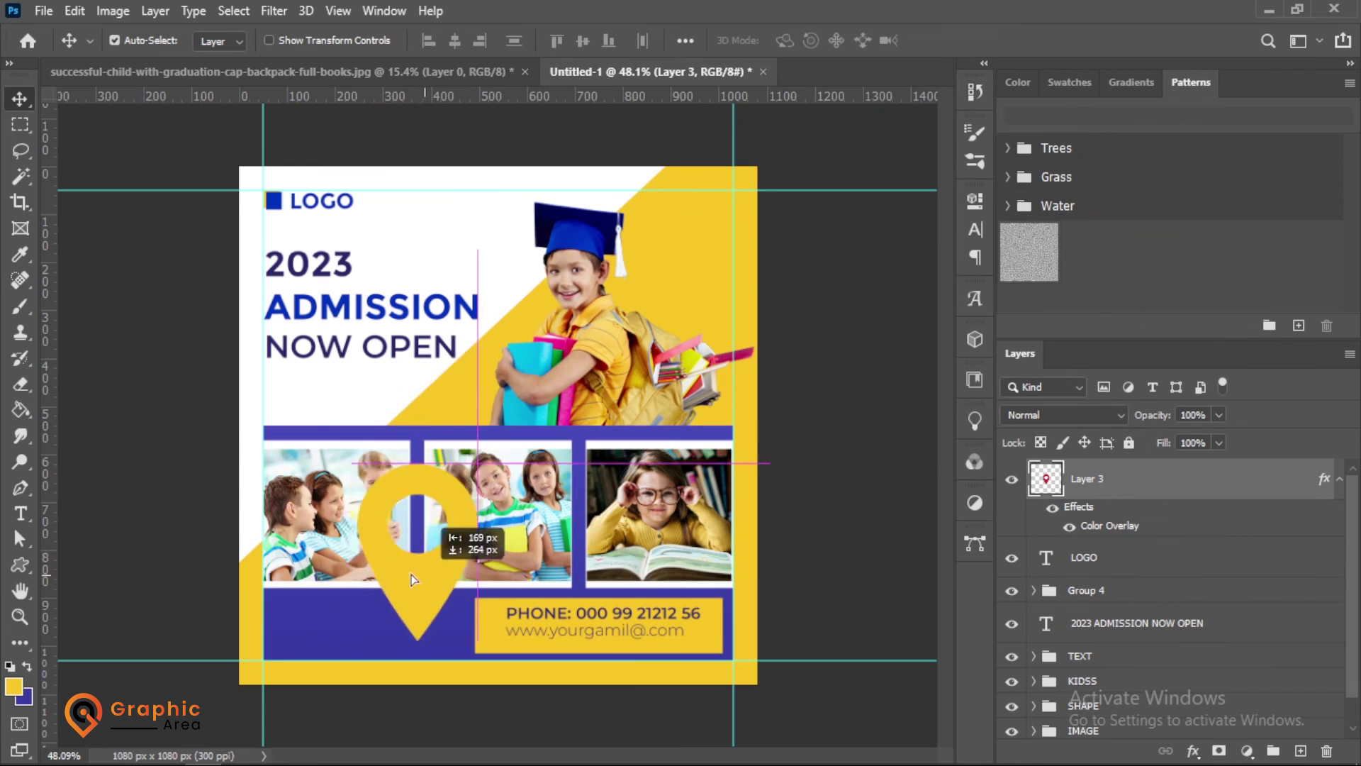
Move the pin down and scale it proportionally to about a quarter size.
drag(500, 455, 388, 582)
key(ctrl+t)
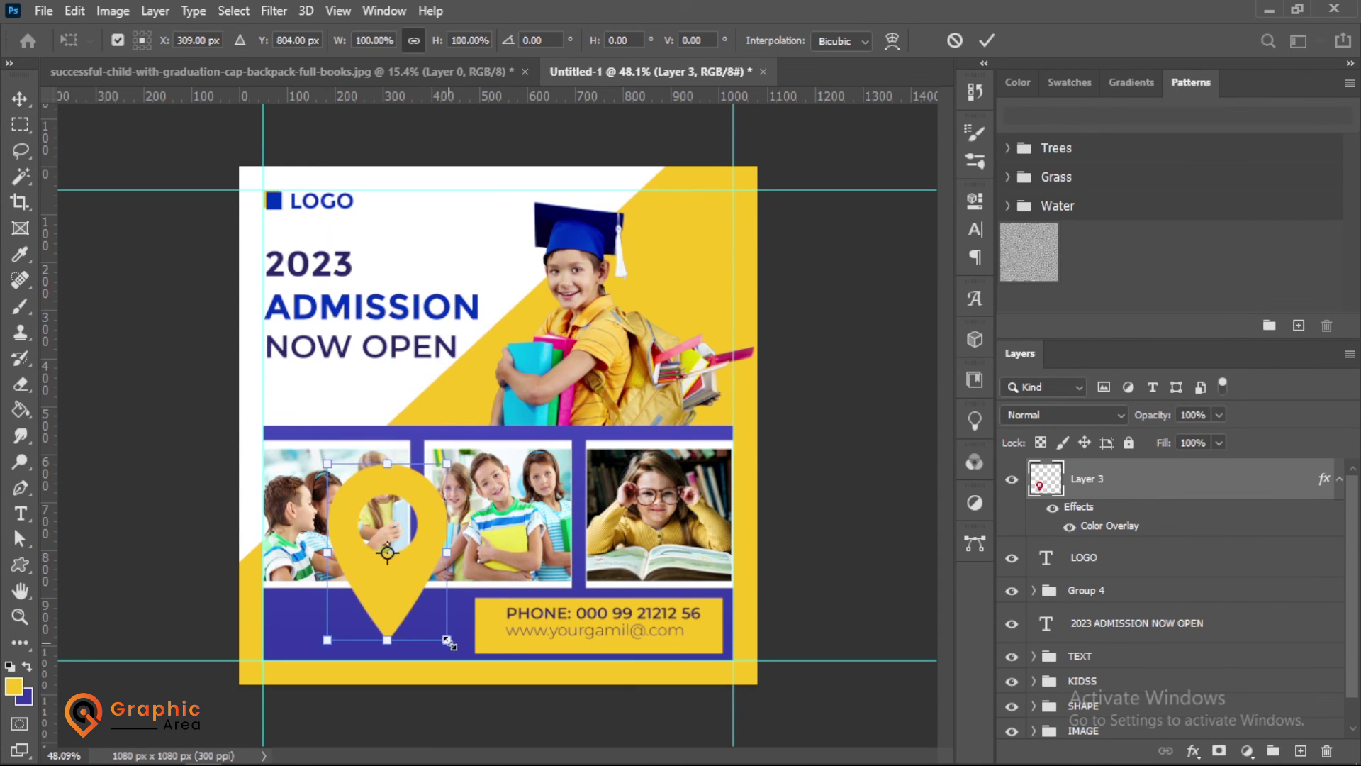
drag(447, 640, 407, 574)
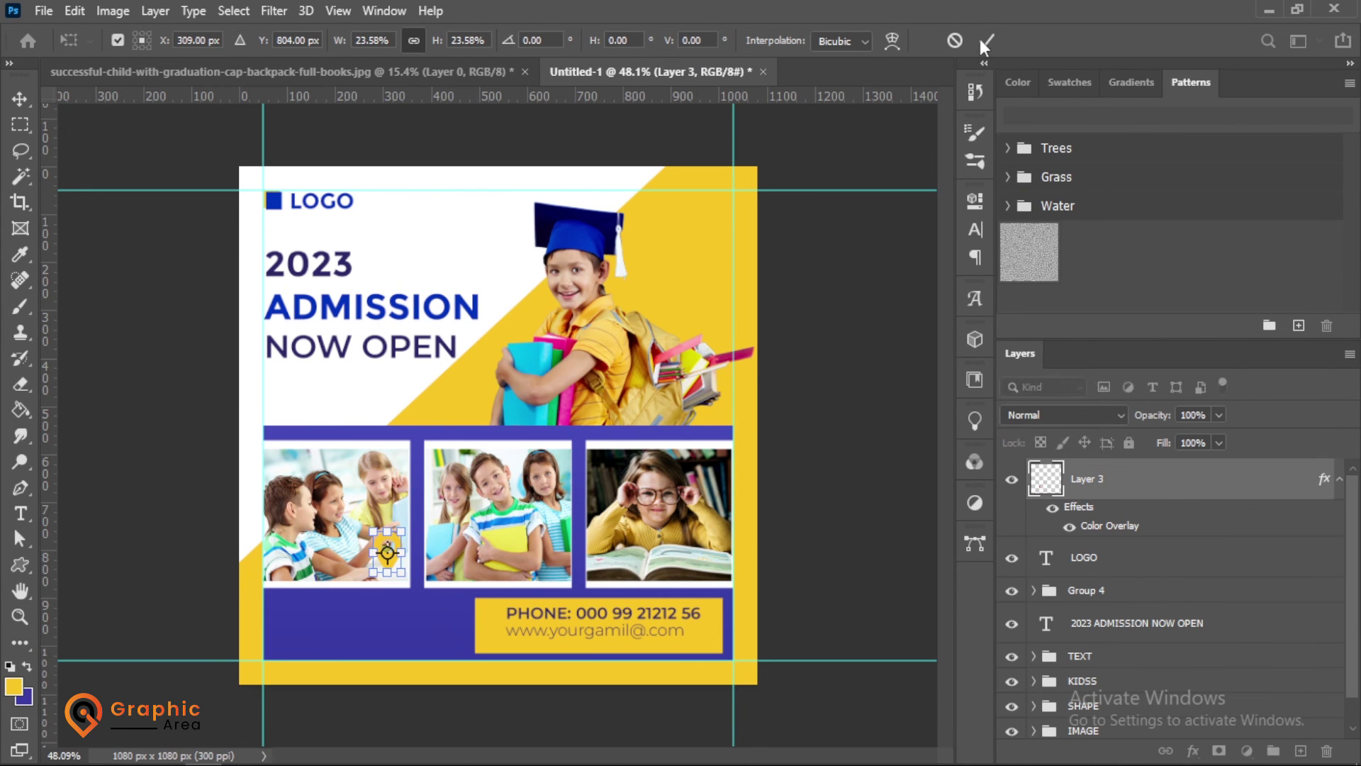
click(413, 41)
key(Return)
Drag the shrunken pin to the left end of the bottom band.
scroll(282, 622, up, 2)
scroll(416, 565, up, 3)
scroll(443, 564, up, 1)
scroll(482, 546, up, 1)
scroll(484, 546, down, 3)
scroll(501, 349, down, 2)
scroll(537, 219, down, 2)
mouse_move(538, 219)
mouse_down()
mouse_move(296, 478)
mouse_move(185, 450)
mouse_up()
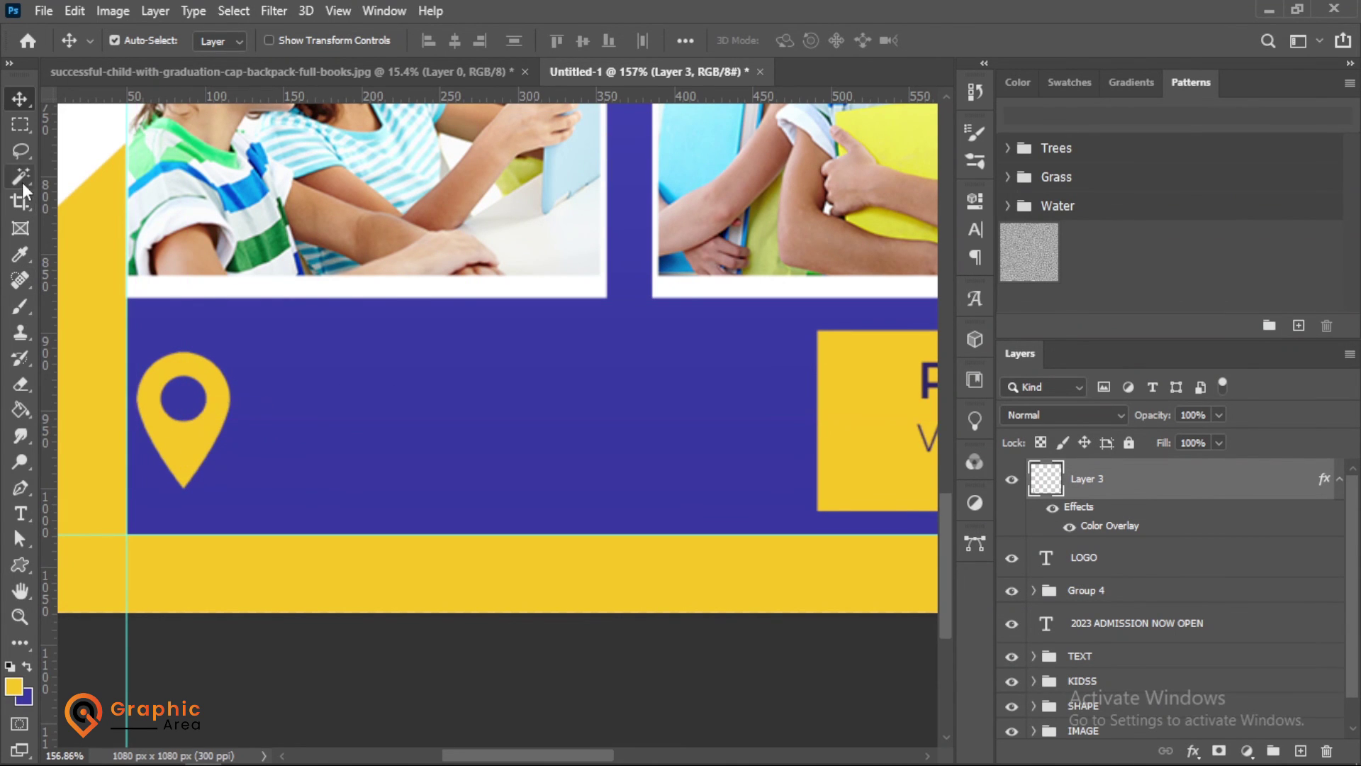
click(20, 512)
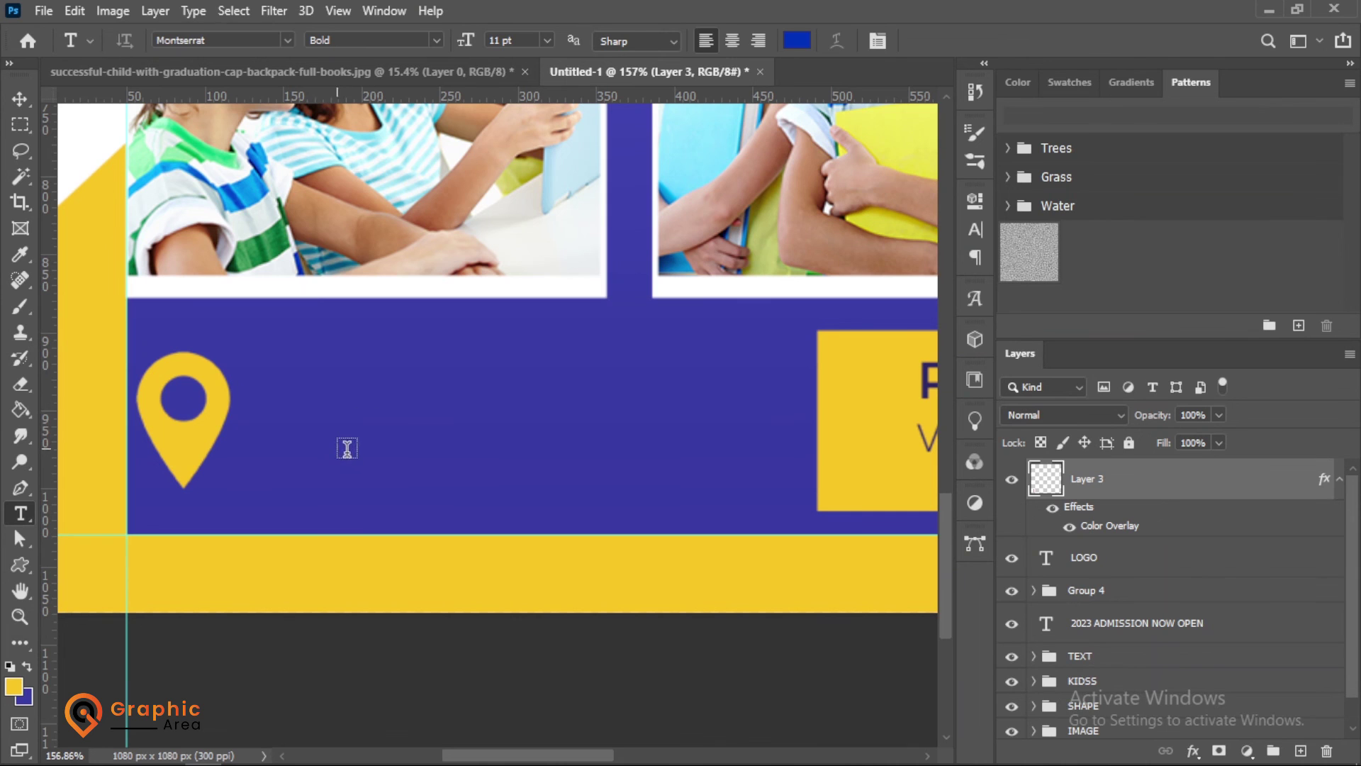
Start a text line beside the pin, set in white at 6 pt.
click(337, 447)
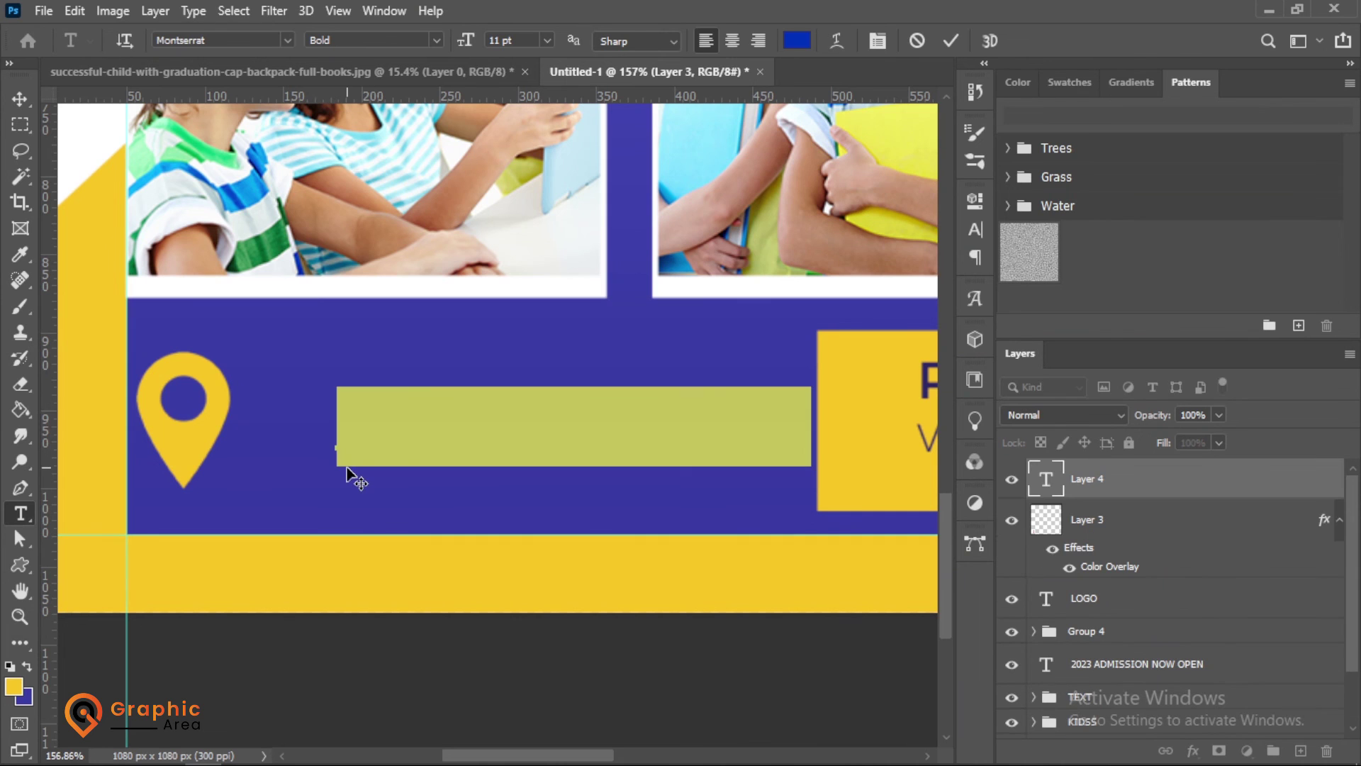
click(796, 40)
drag(863, 400, 765, 334)
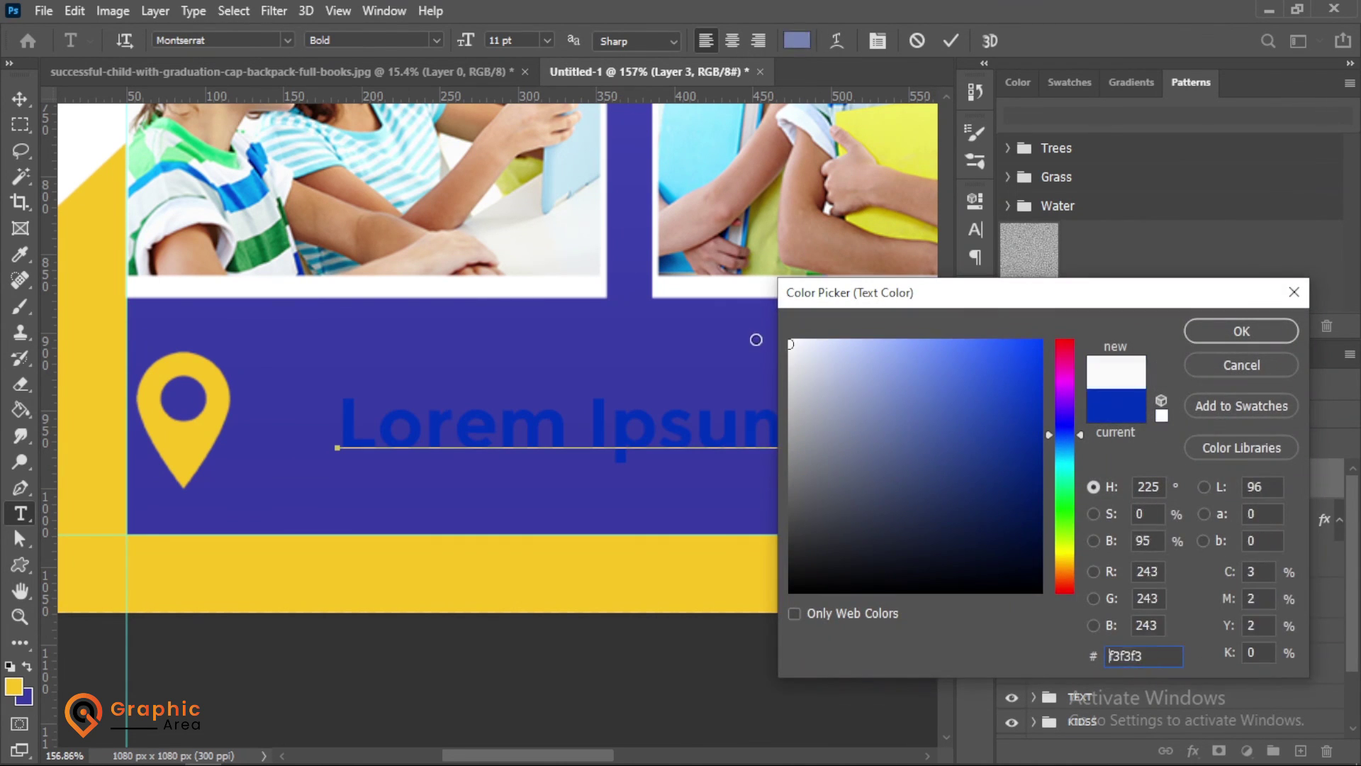
click(1205, 331)
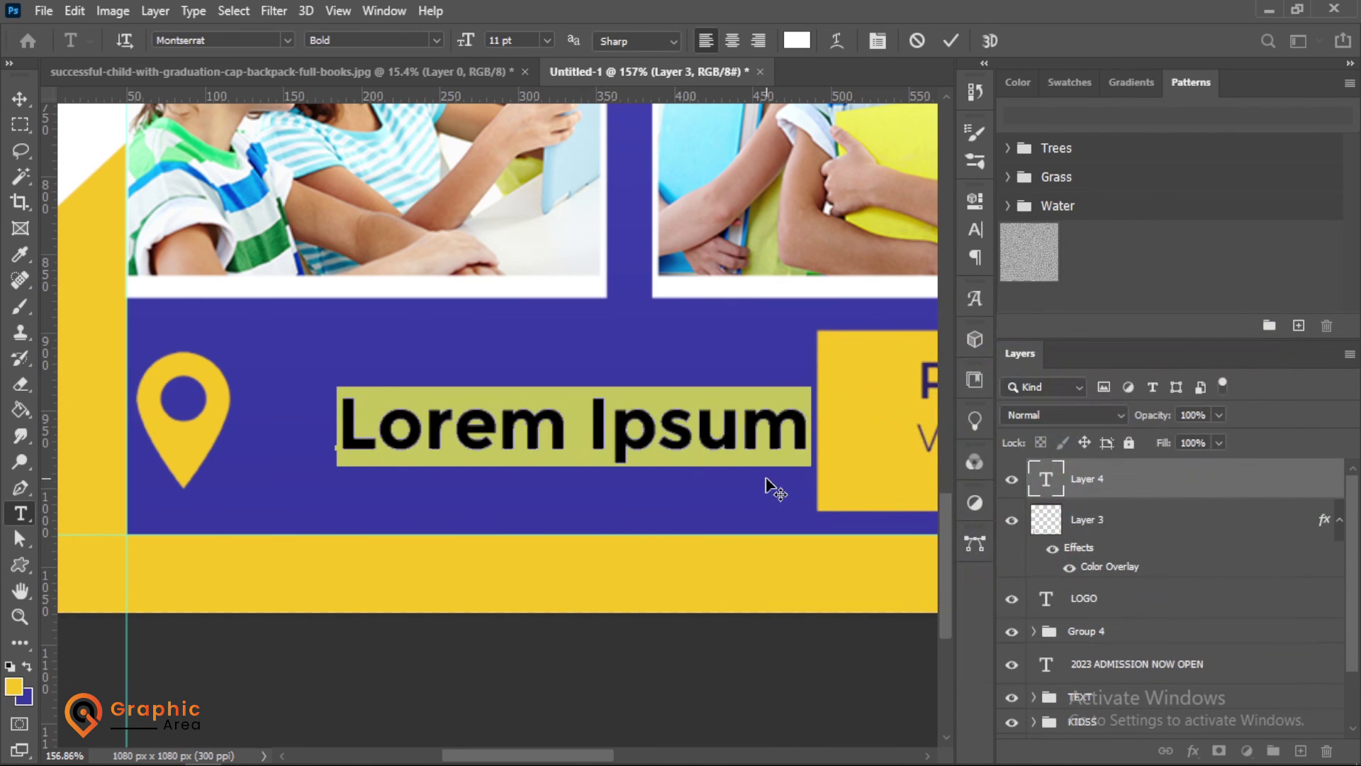
drag(466, 40, 464, 86)
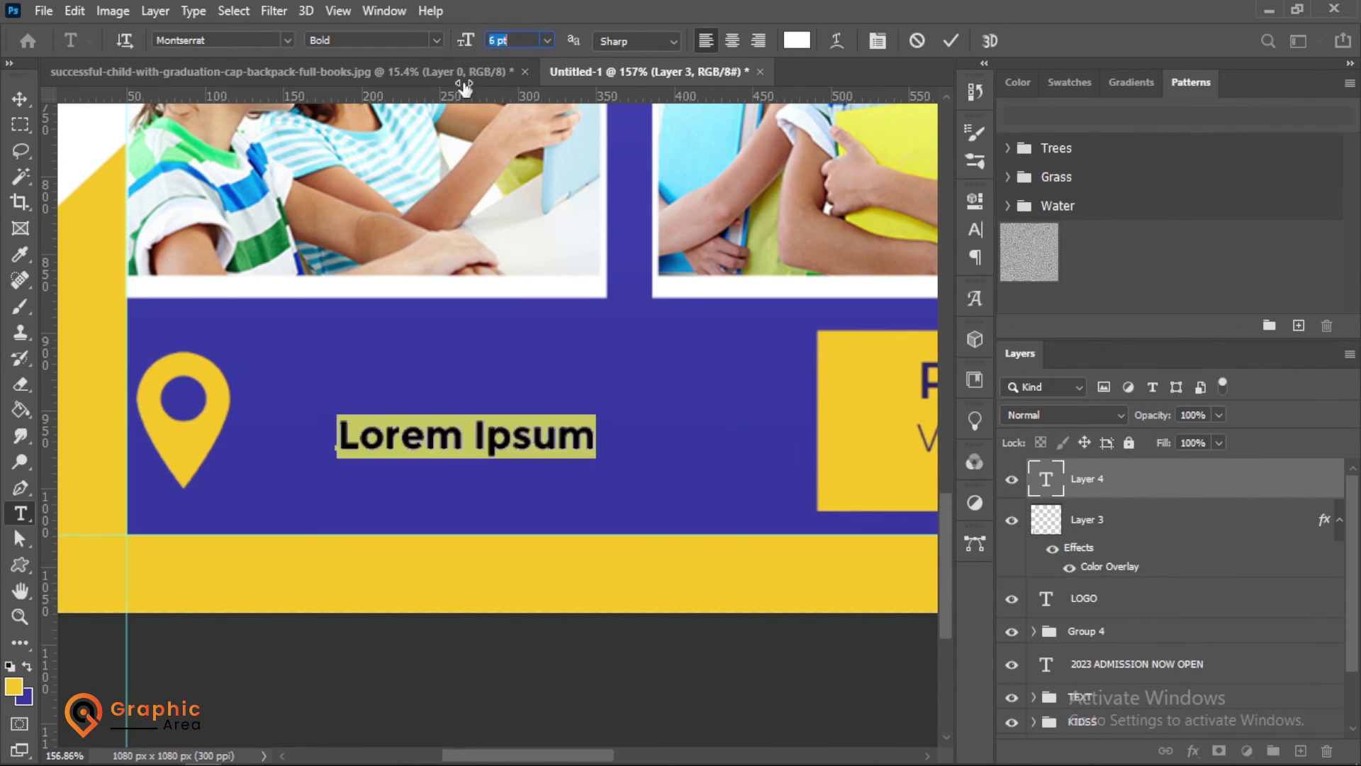
Type 'school location here' with '23,rode bangladesh' on the line below.
text(SC)
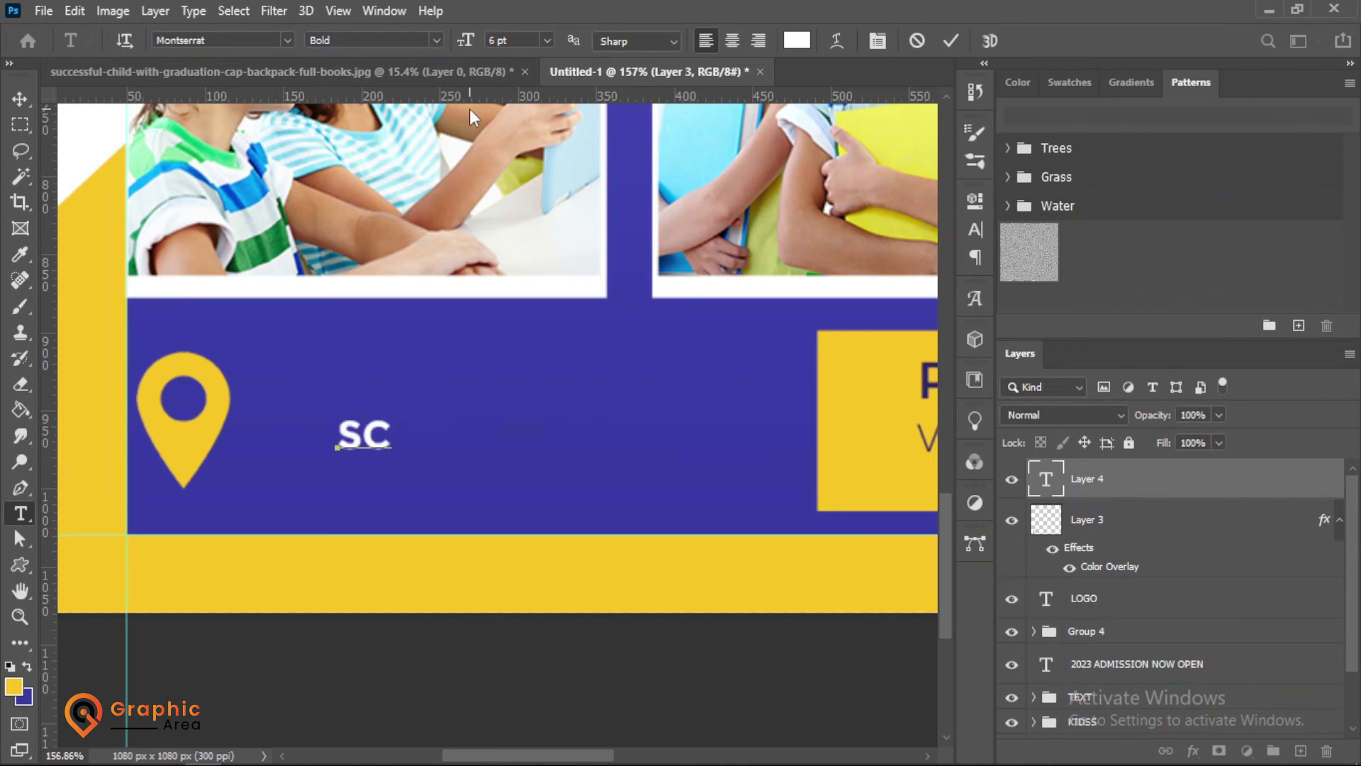
key(Delete)
key(Delete)
text(school locat)
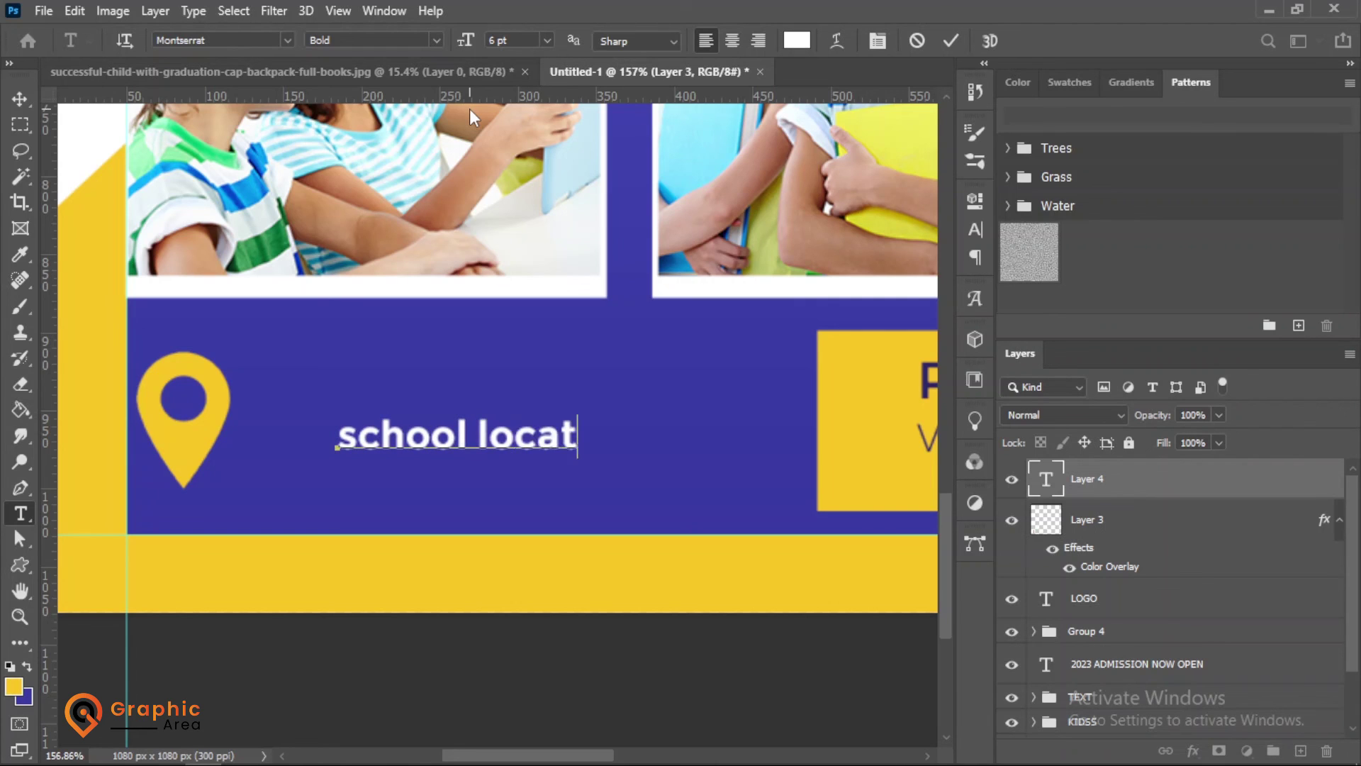
text(ion he)
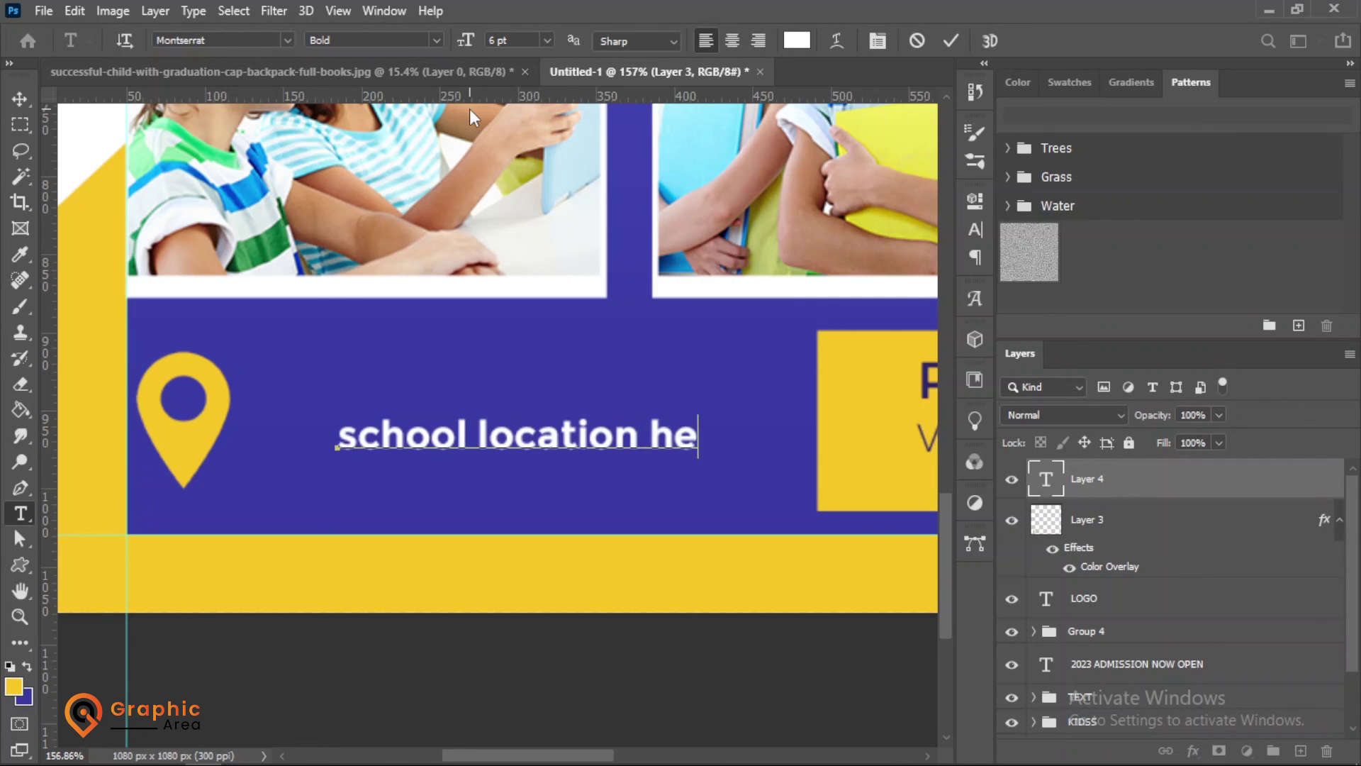
text(re)
text(23,r)
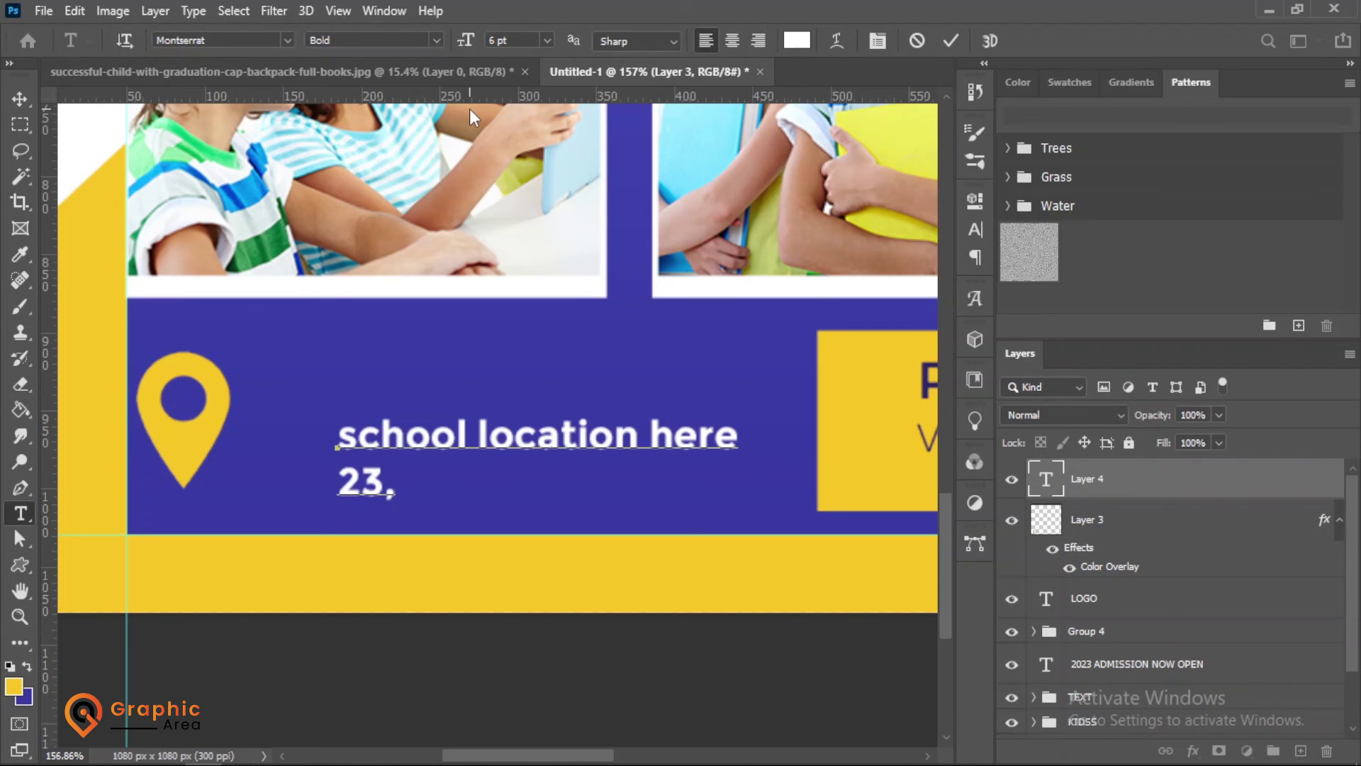
text(ode )
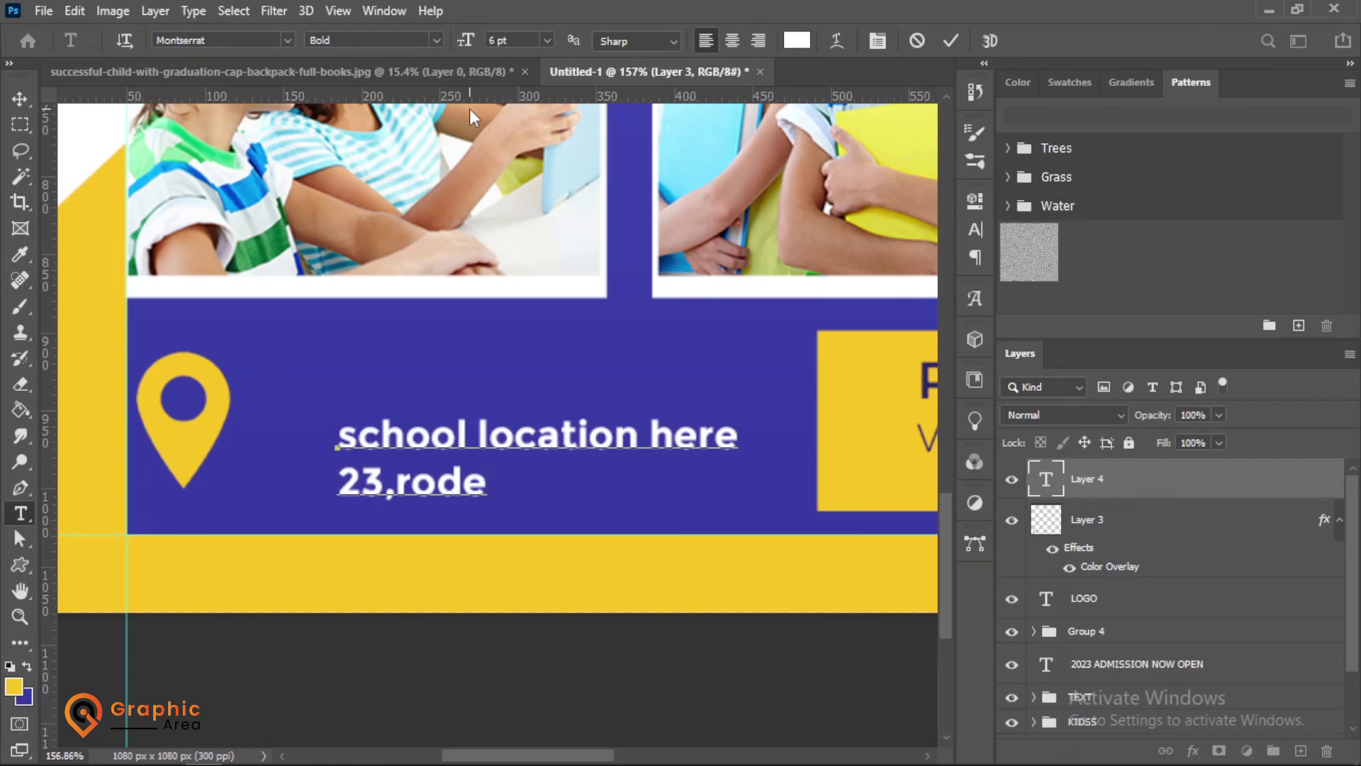
text(bangladesh)
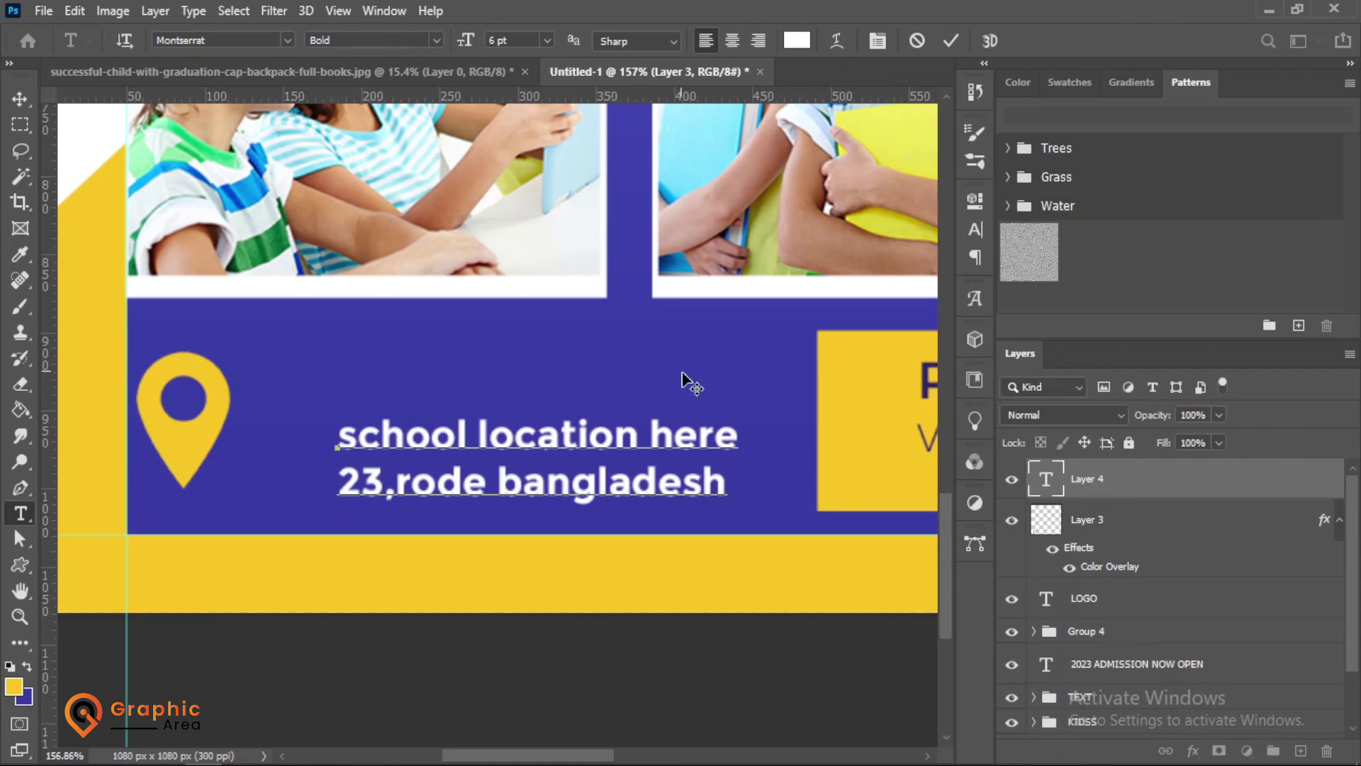
Give the '23,rode bangladesh' line the Light font weight.
mouse_move(729, 488)
mouse_down()
mouse_move(352, 489)
mouse_move(771, 487)
mouse_up()
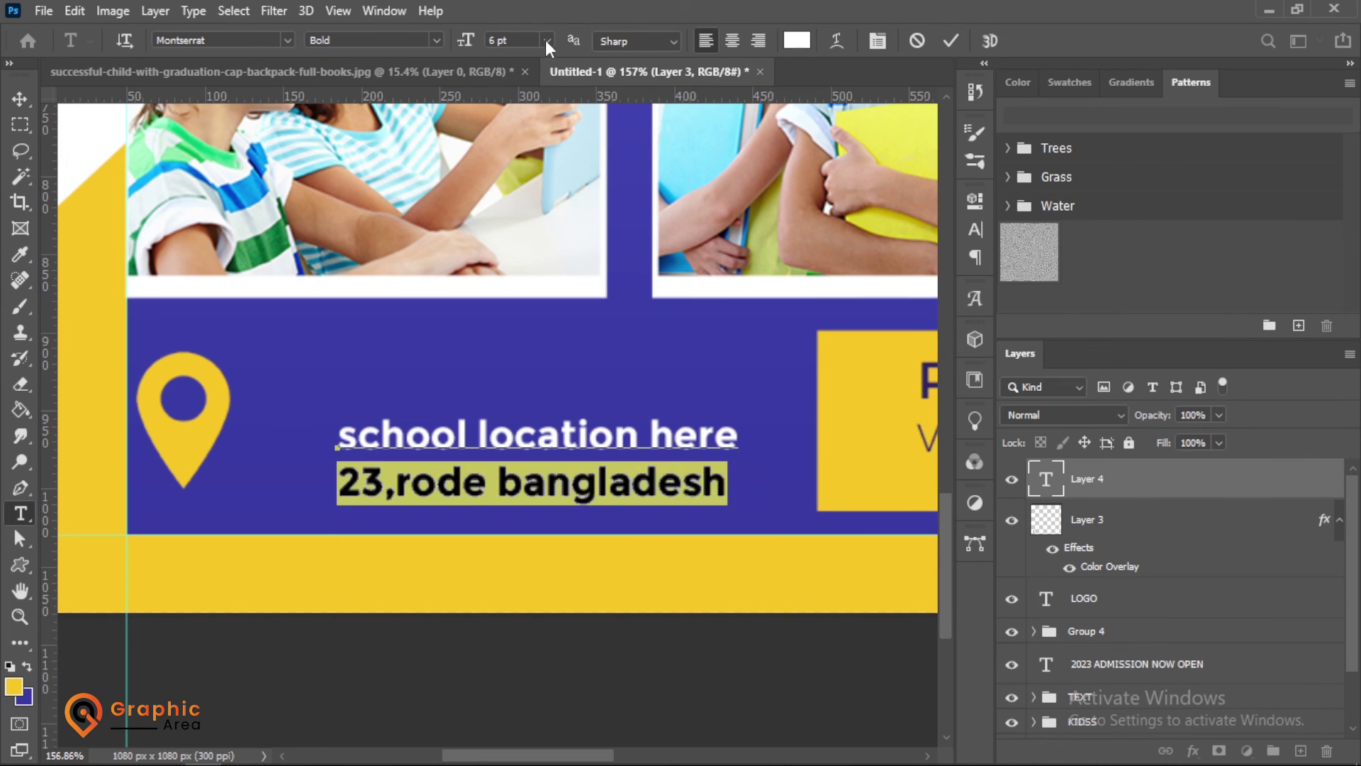
click(436, 41)
click(386, 124)
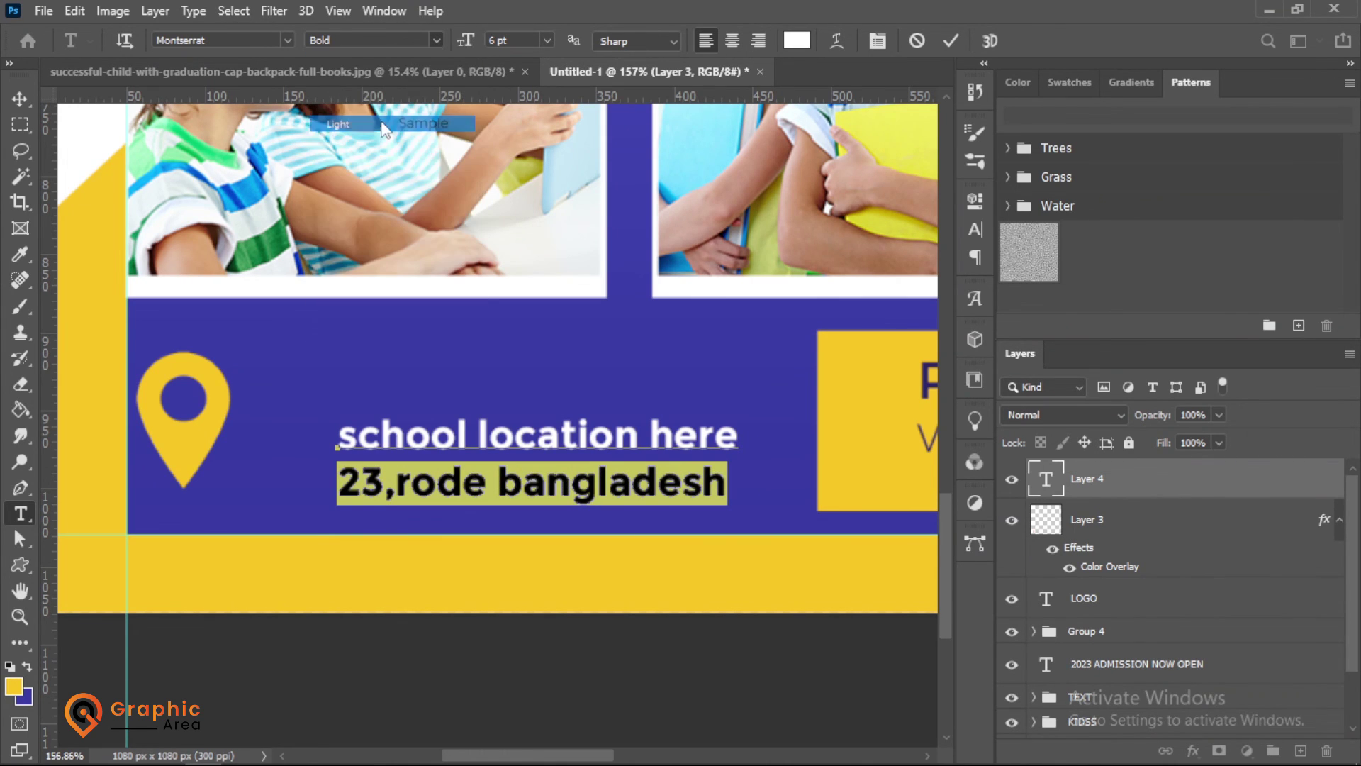
click(17, 98)
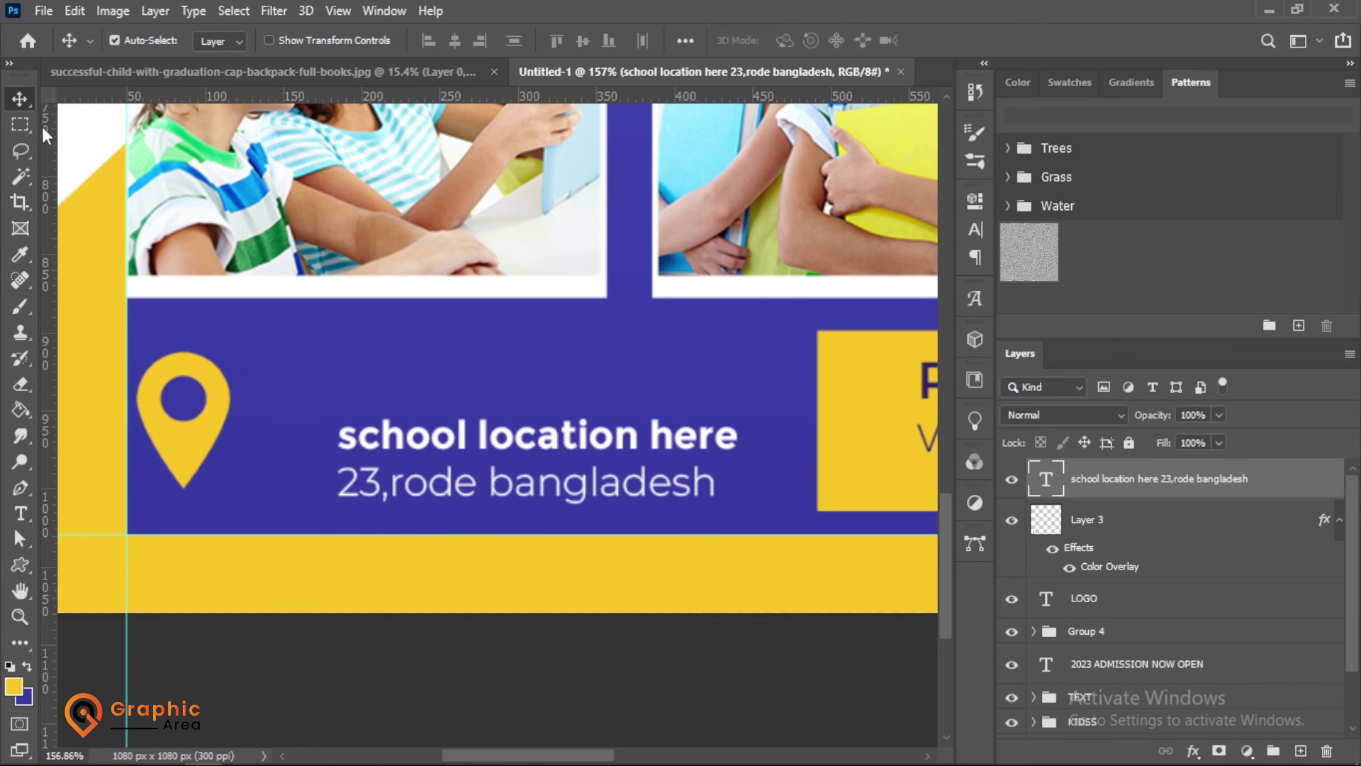
Drag the two-line address text up-left, then nudge it level with the yellow pin.
drag(501, 447, 436, 389)
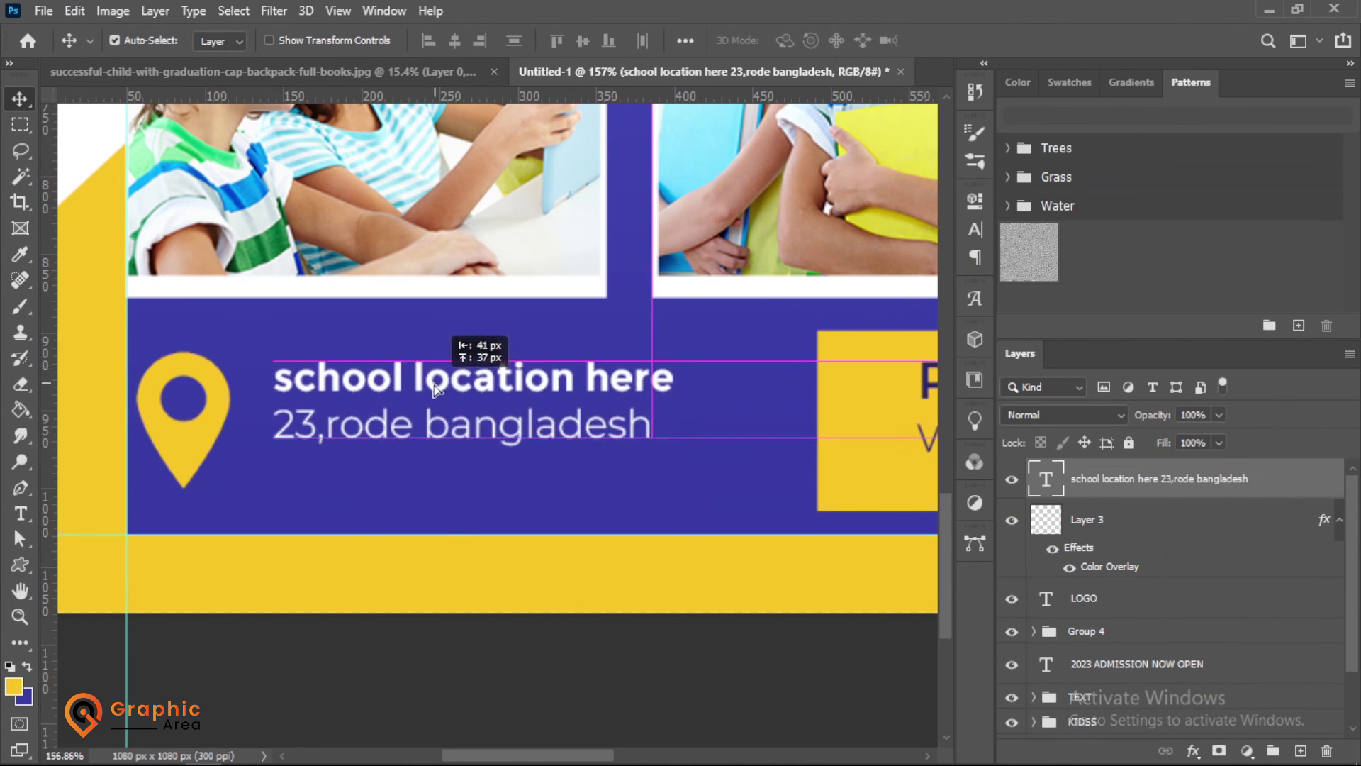
drag(436, 388, 452, 405)
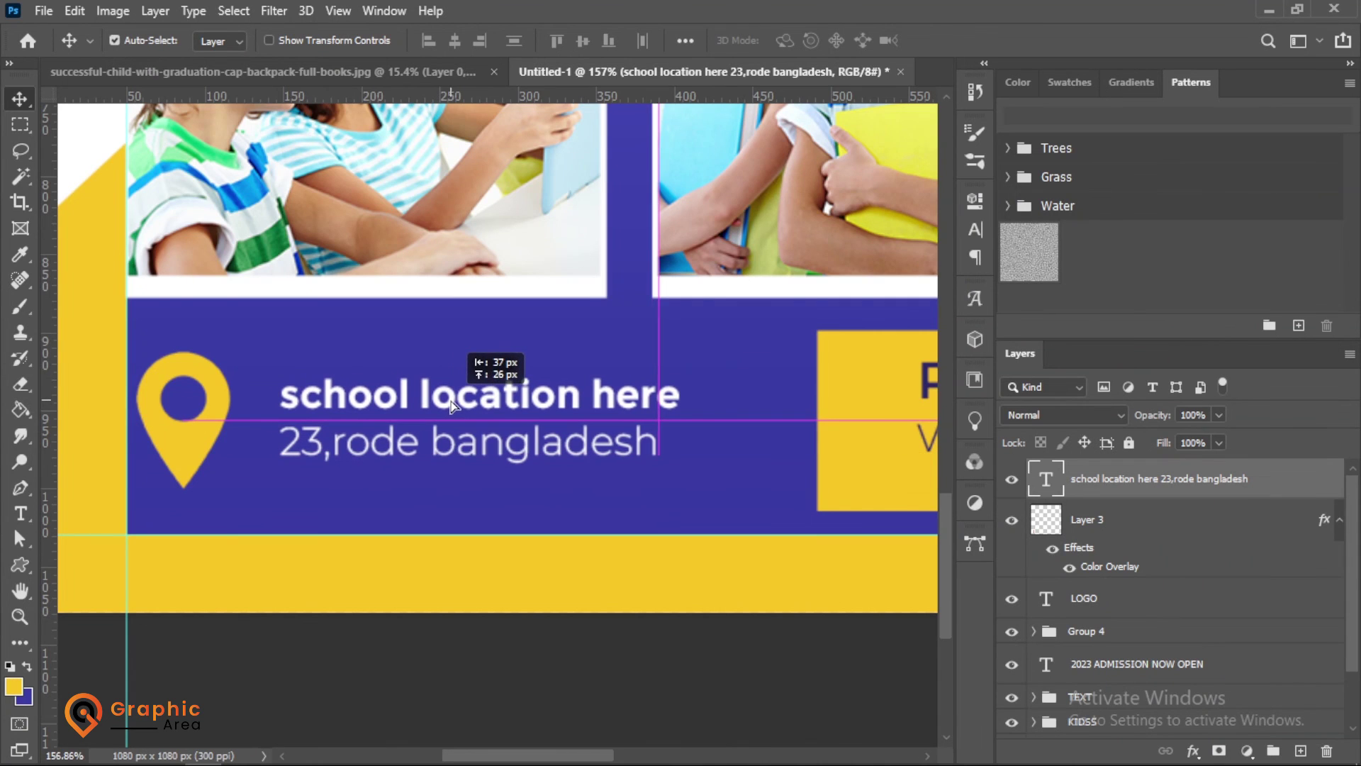